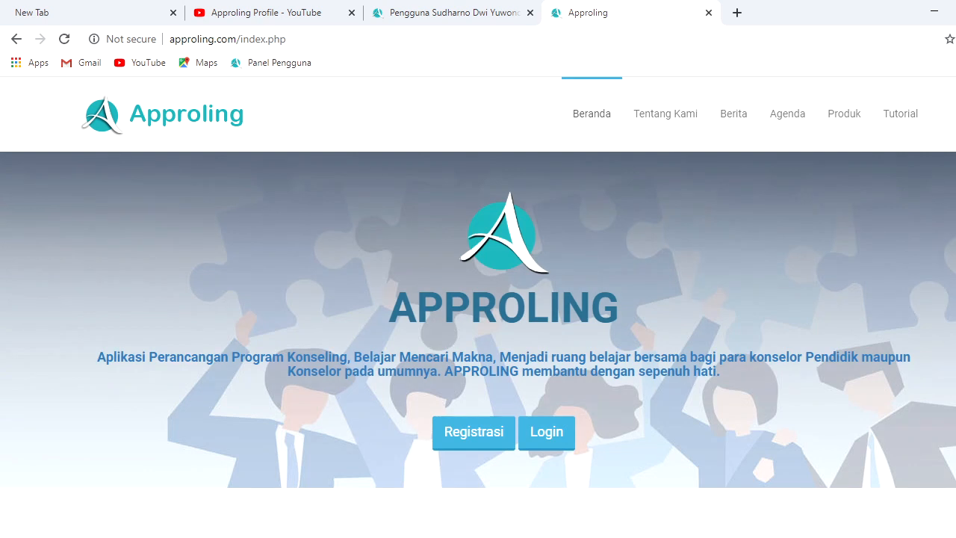
Open the teacher registration form and enter the username, password and e-mail address
scroll(479, 344, "down", 1)
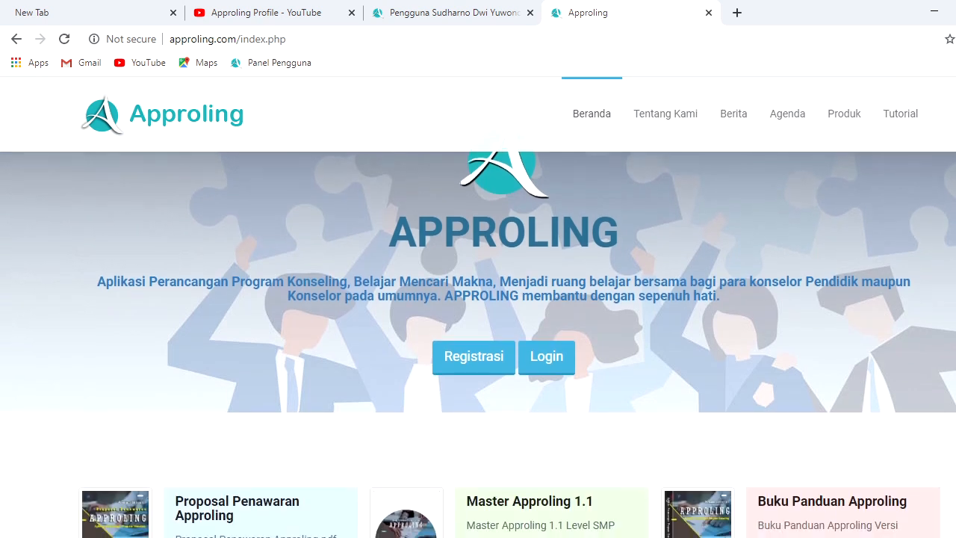
left_click(470, 356)
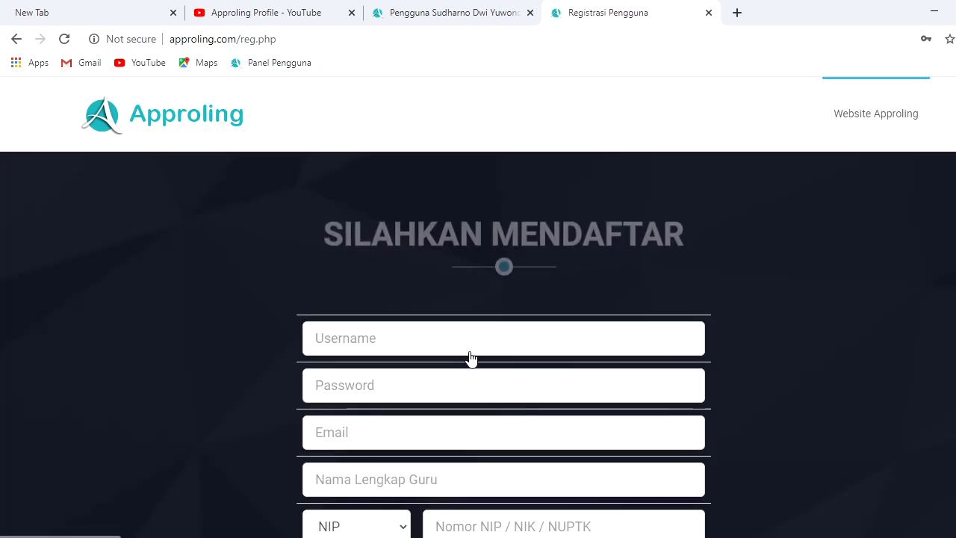
left_click(436, 337)
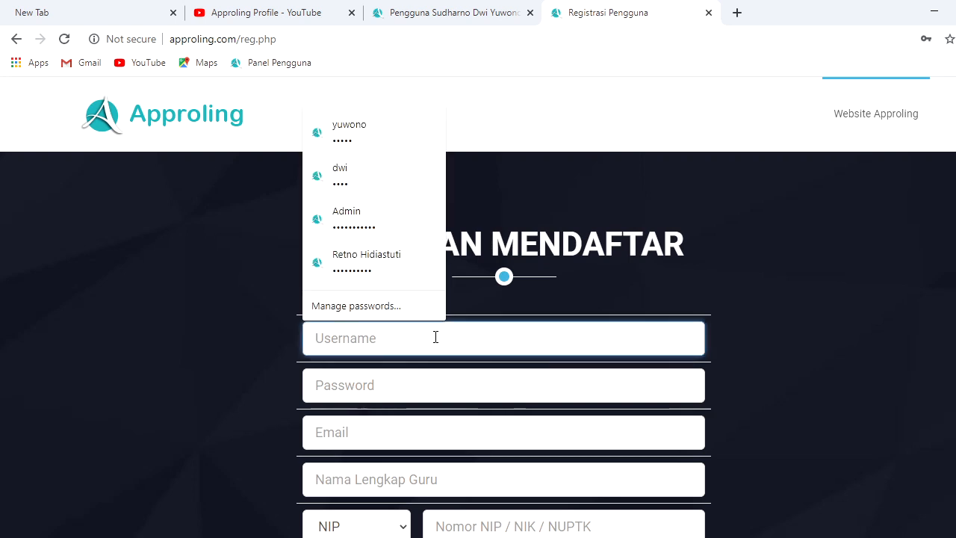
type("dwi")
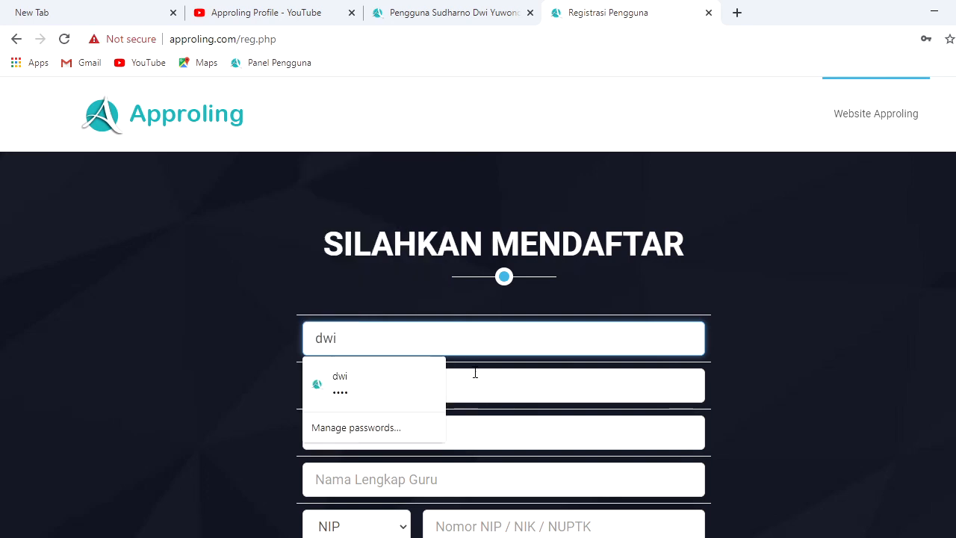
left_click(476, 378)
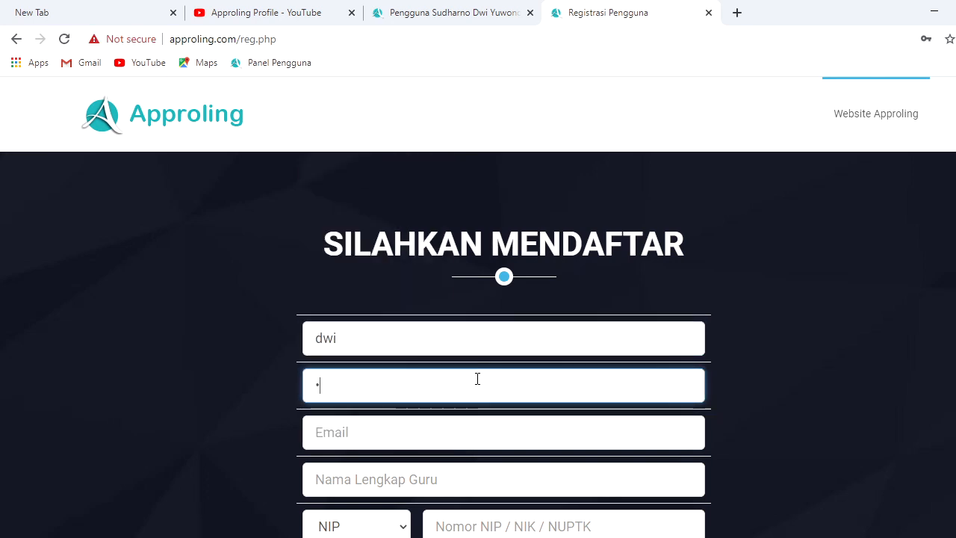
left_click(351, 436)
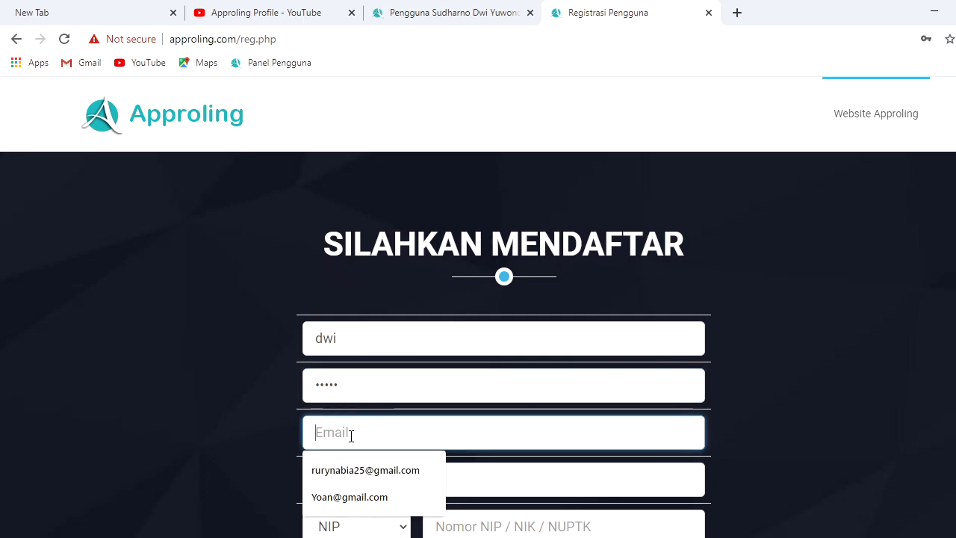
left_click(340, 489)
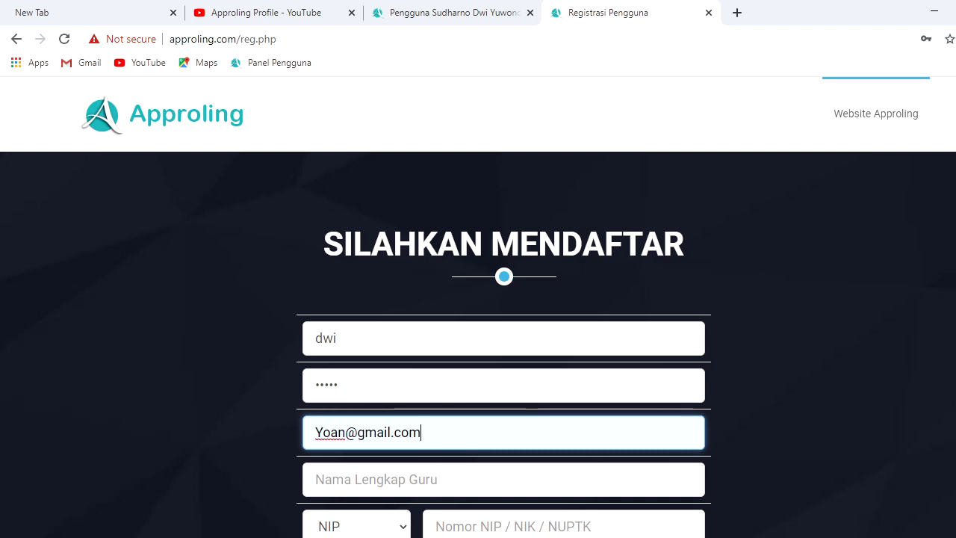
scroll(492, 402, "down", 1)
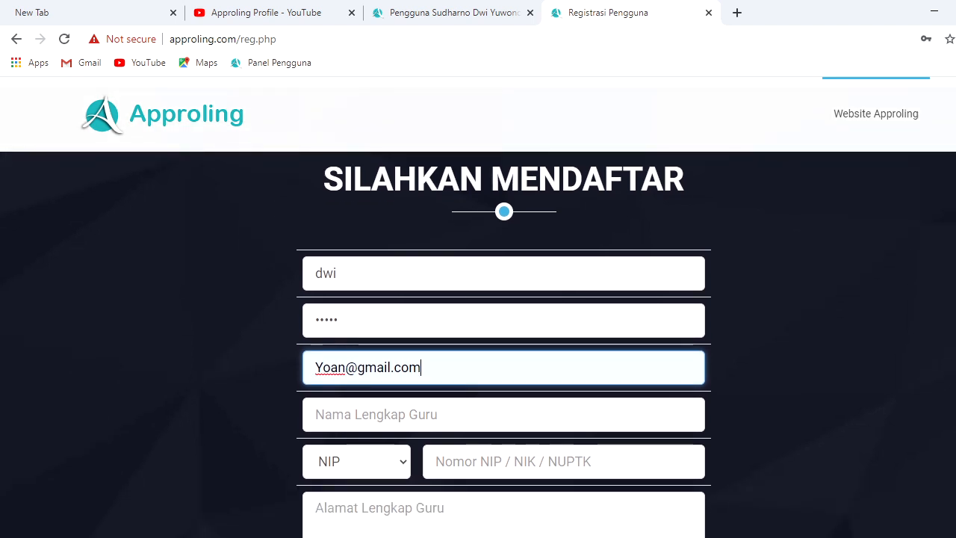
double_click(345, 370)
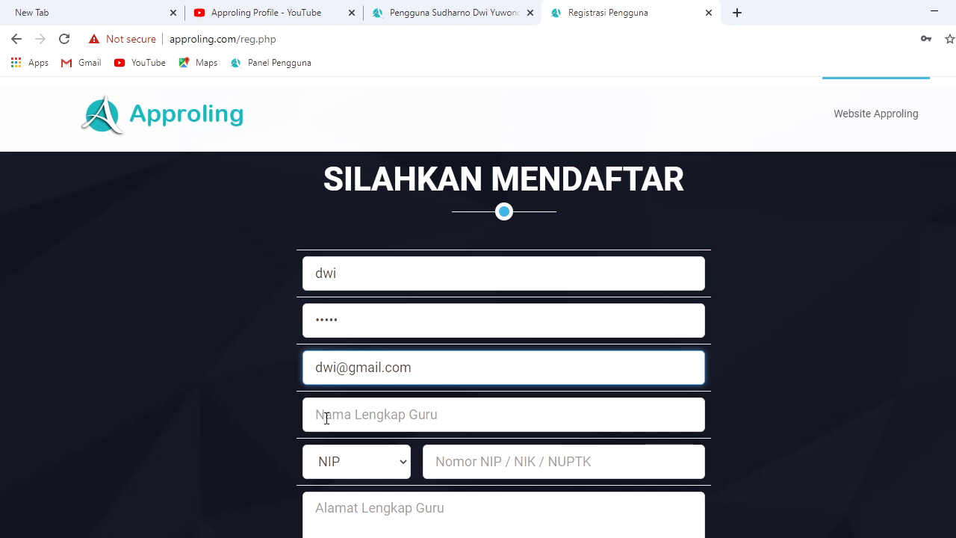
Fill in the teacher's full name and NIP number
left_click(333, 424)
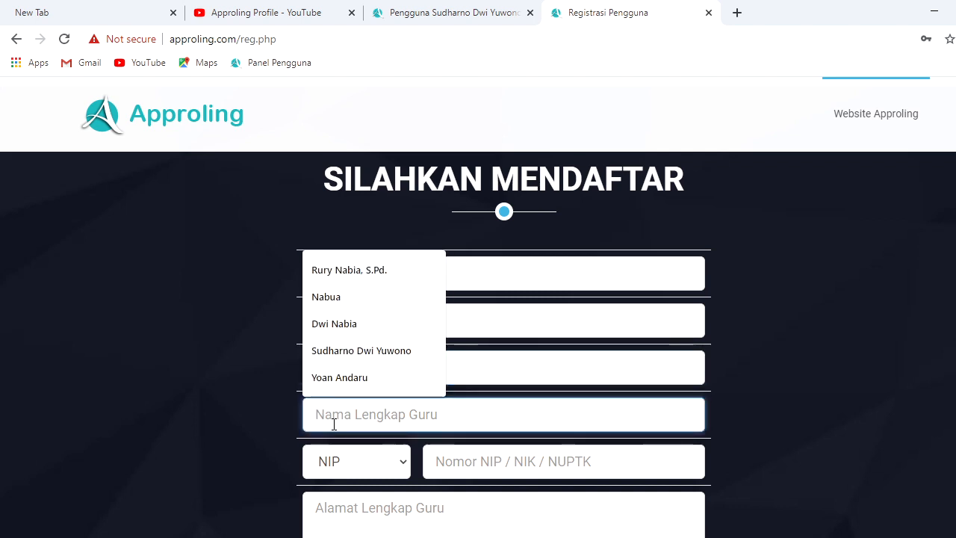
type("dwi")
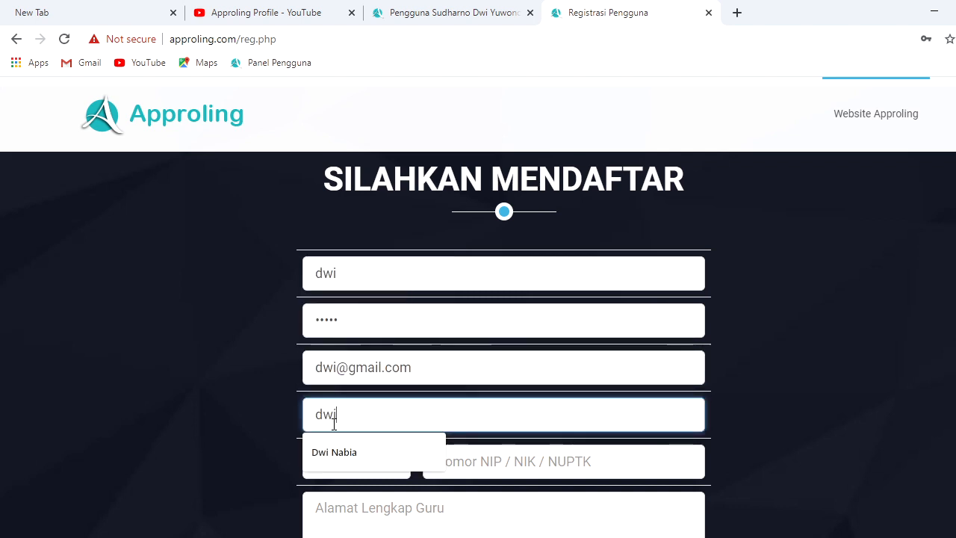
key("BackSpace")
key("BackSpace")
key("BackSpace")
type("sudhar")
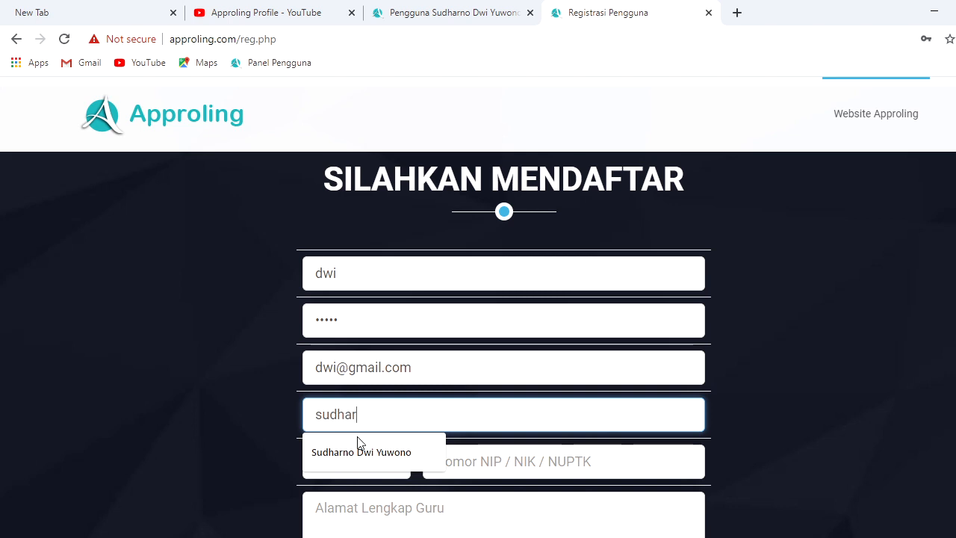
left_click(373, 452)
left_click(455, 460)
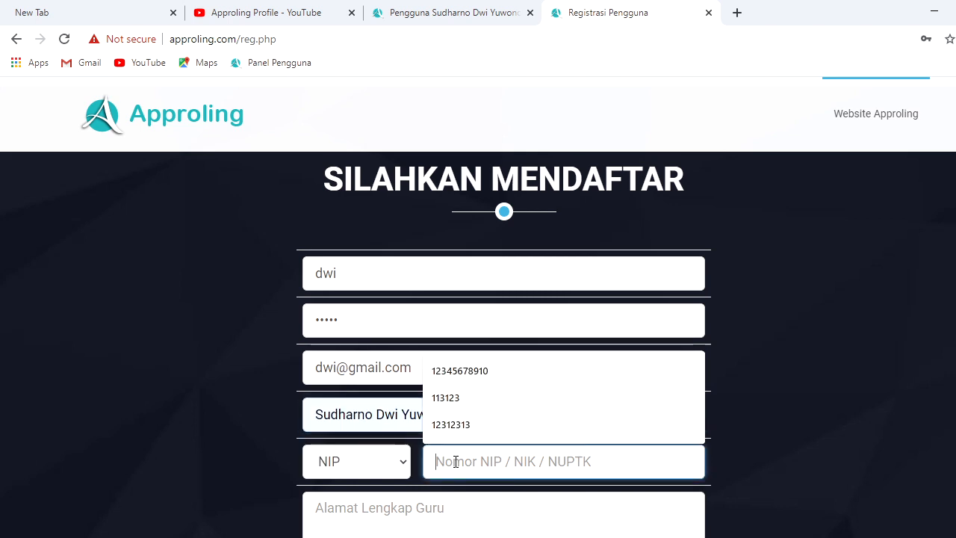
type("34234234")
Add the teacher's address and WhatsApp number, choose Sma 1 as the school, and submit
scroll(508, 386, "down", 2)
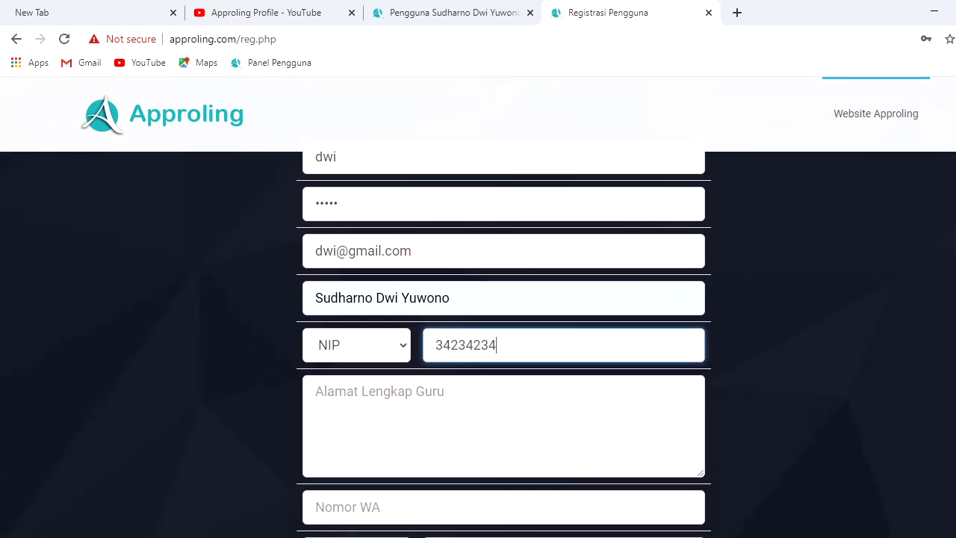
left_click(483, 395)
type("jalan jalan")
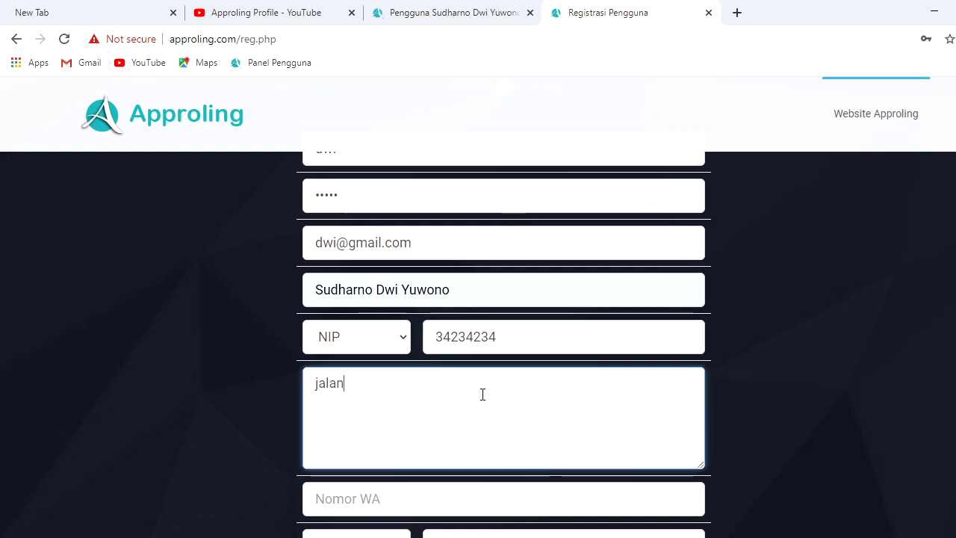
left_click(439, 501)
type("657")
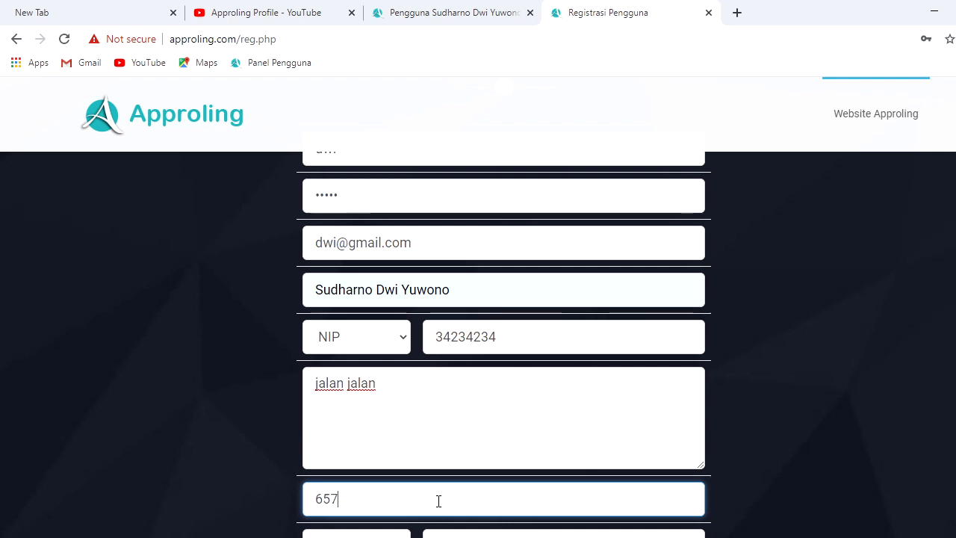
scroll(624, 435, "down", 2)
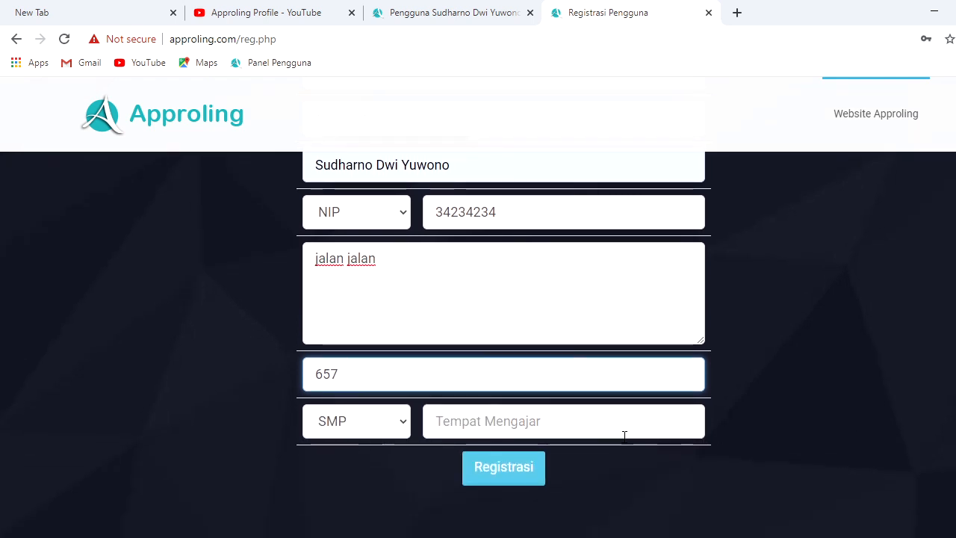
left_click(542, 431)
type("Sma 1")
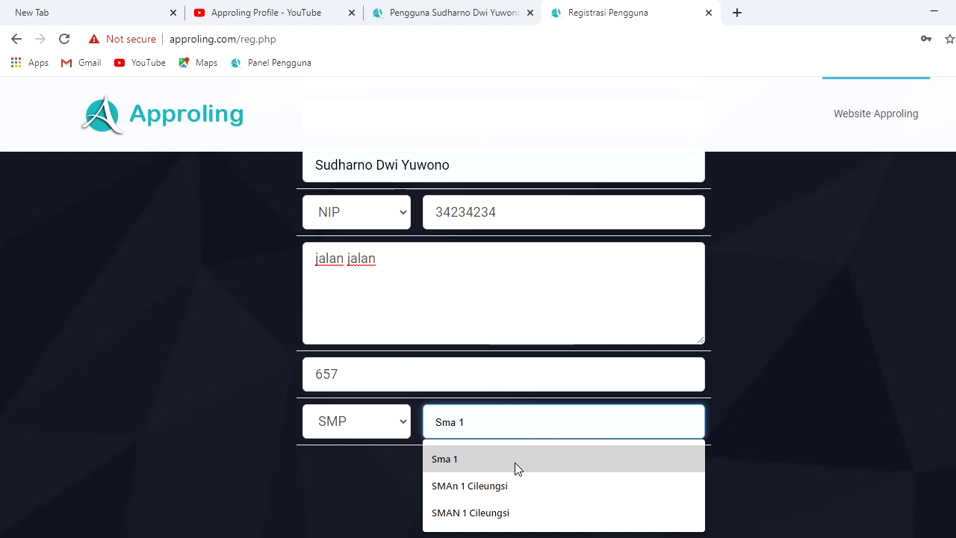
left_click(515, 465)
left_click(513, 469)
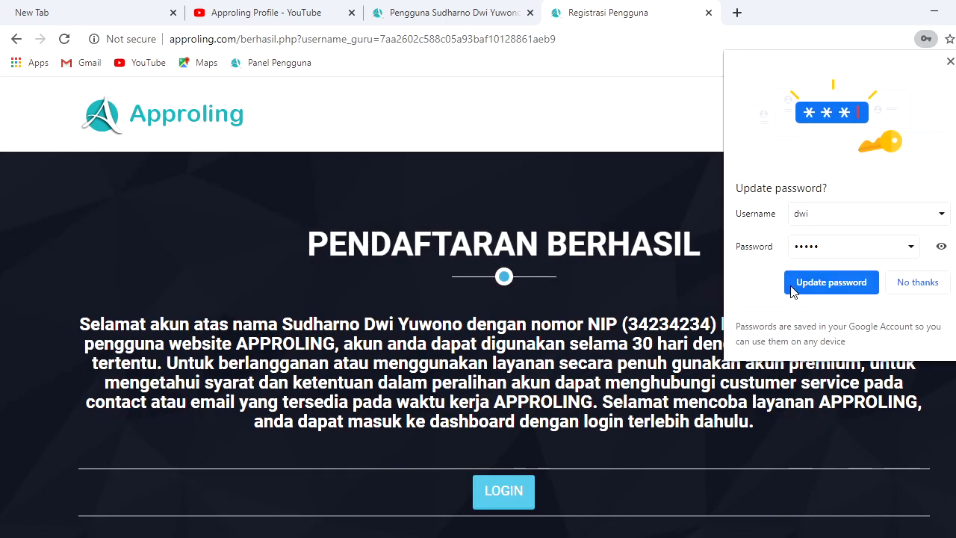
Decline Chrome's password update, review the 30-day usage notice, and go to LOGIN PENGGUNA
left_click(908, 281)
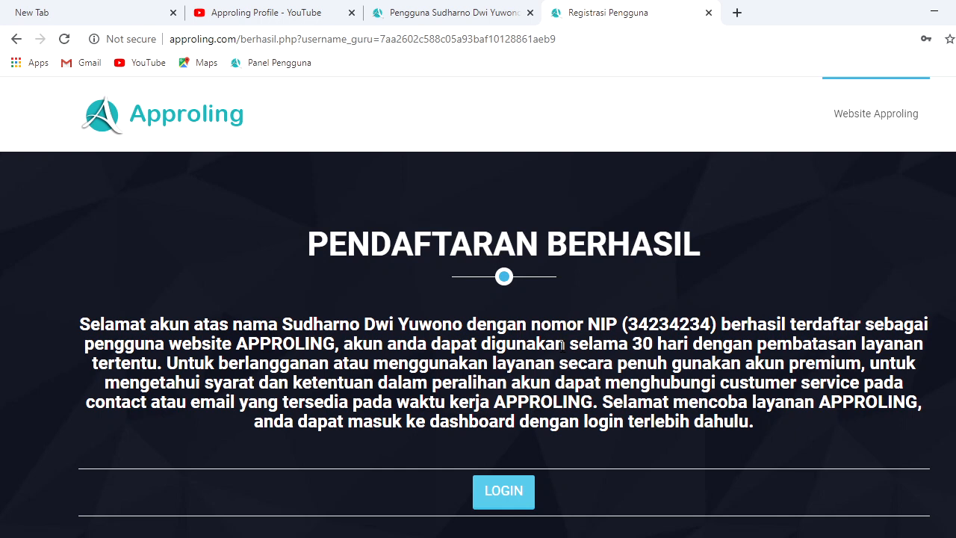
left_click_drag(562, 344, 686, 342)
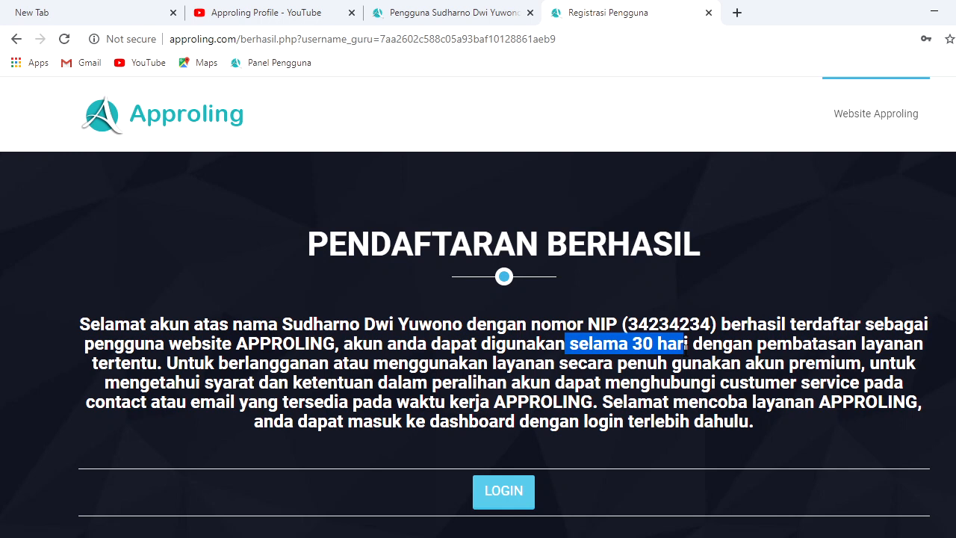
left_click(671, 380)
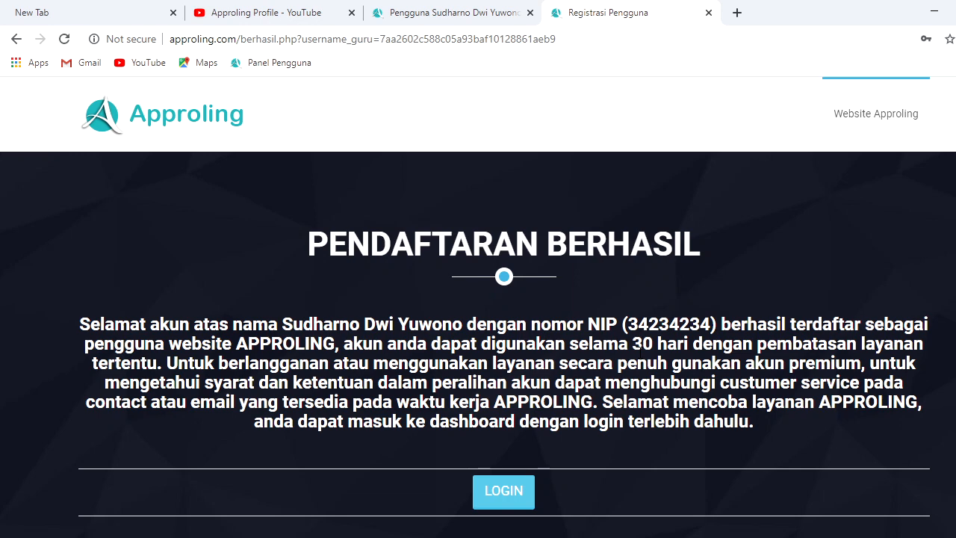
left_click(521, 492)
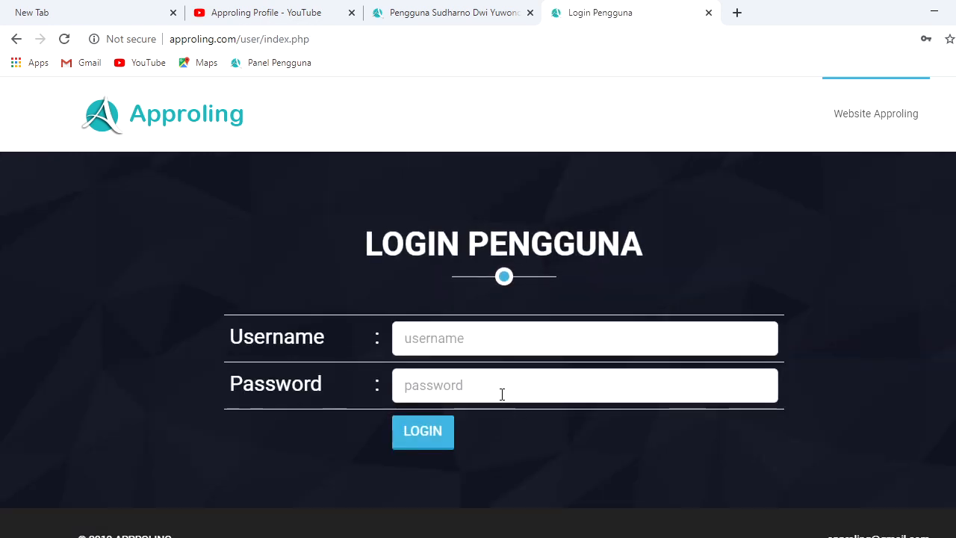
Switch to the Pengguna tab where the Premium account is already signed in
left_click(469, 346)
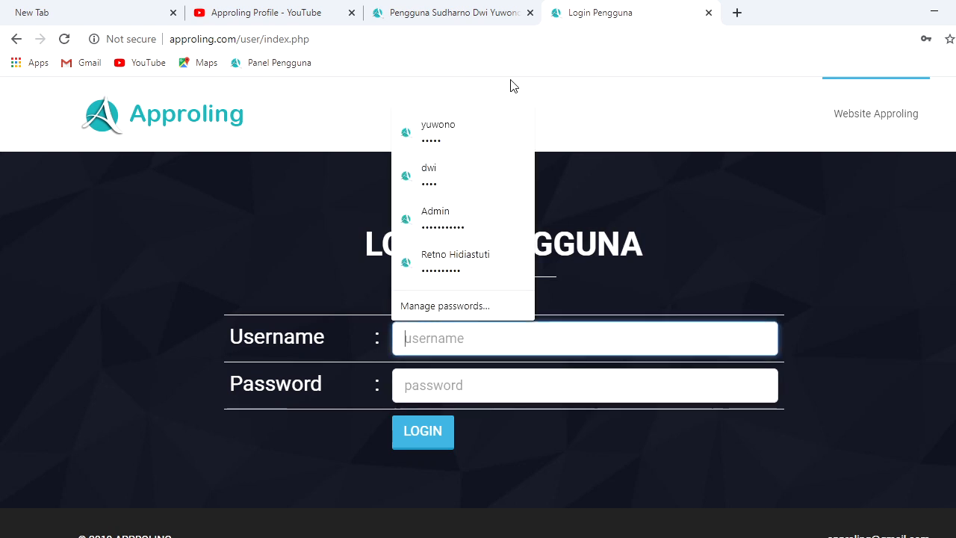
left_click(453, 11)
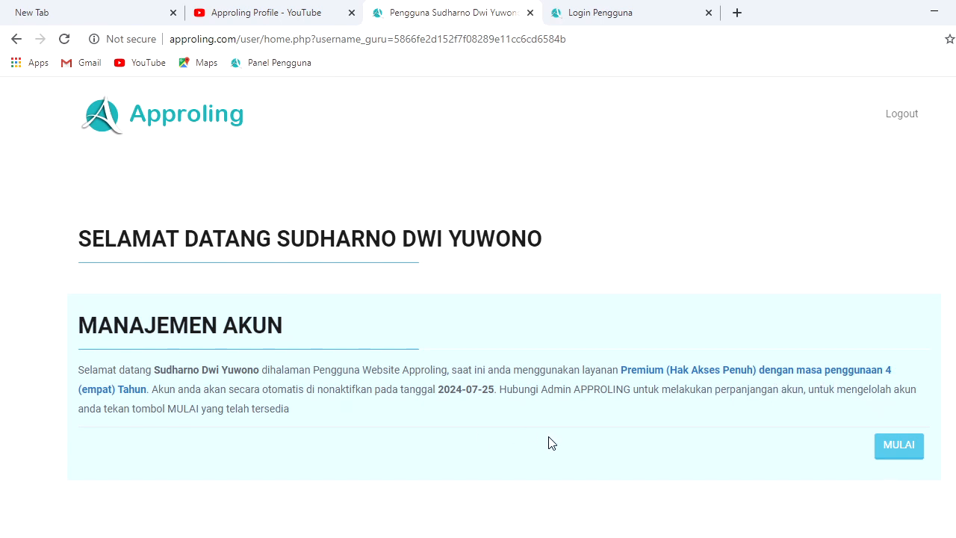
Start from MULAI and bring up the DATA DIRI personal details page
left_click(892, 446)
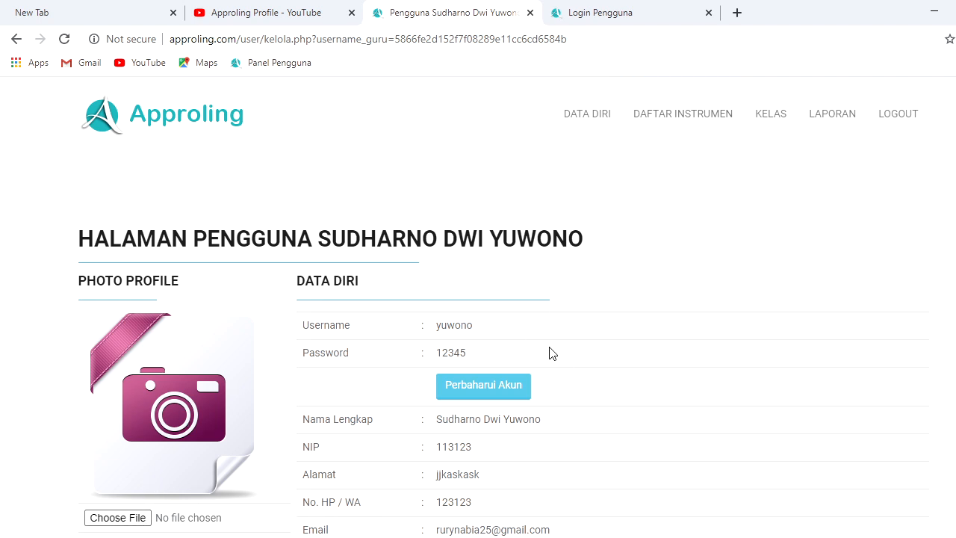
left_click(597, 117)
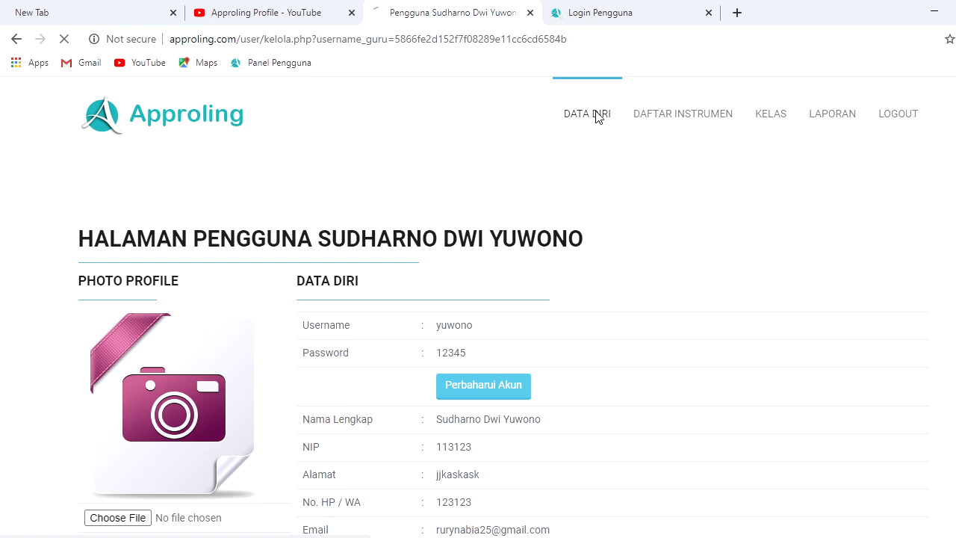
Try activating the SMA grade 10 instrument, then return to the Daftar Instrumen list
left_click(667, 123)
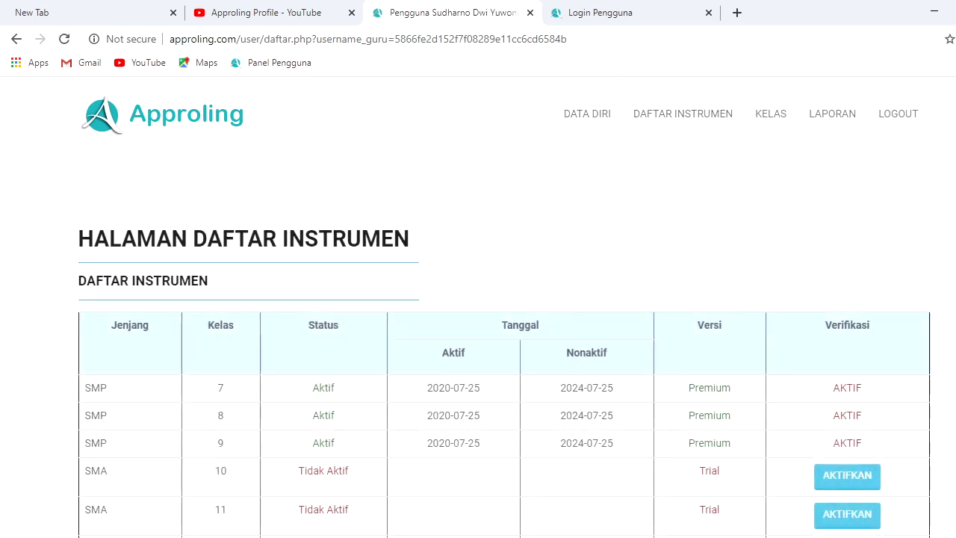
scroll(741, 241, "down", 1)
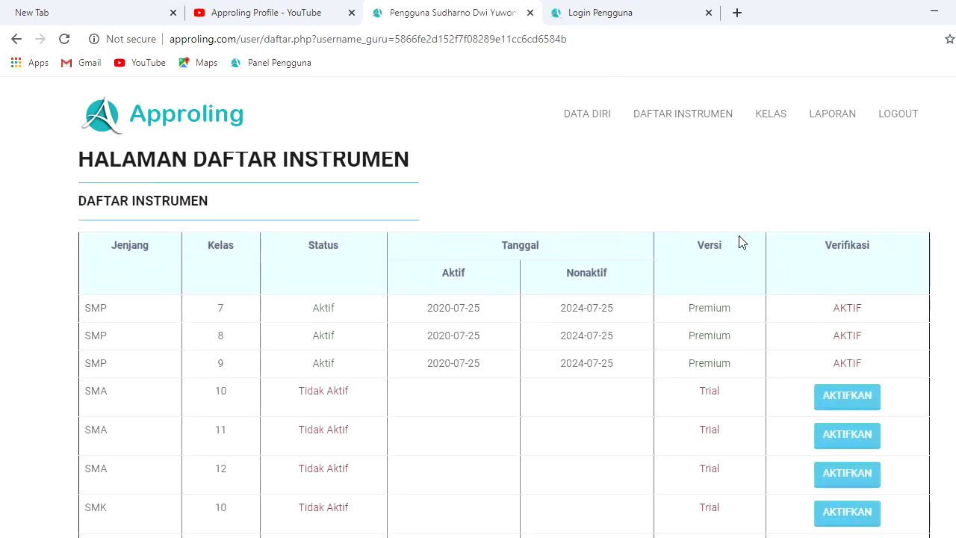
left_click(837, 397)
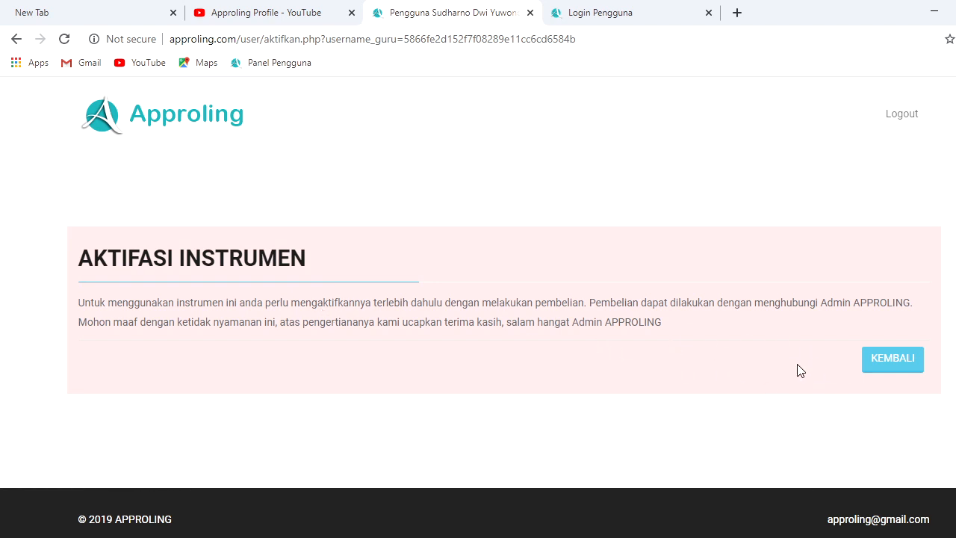
left_click(884, 366)
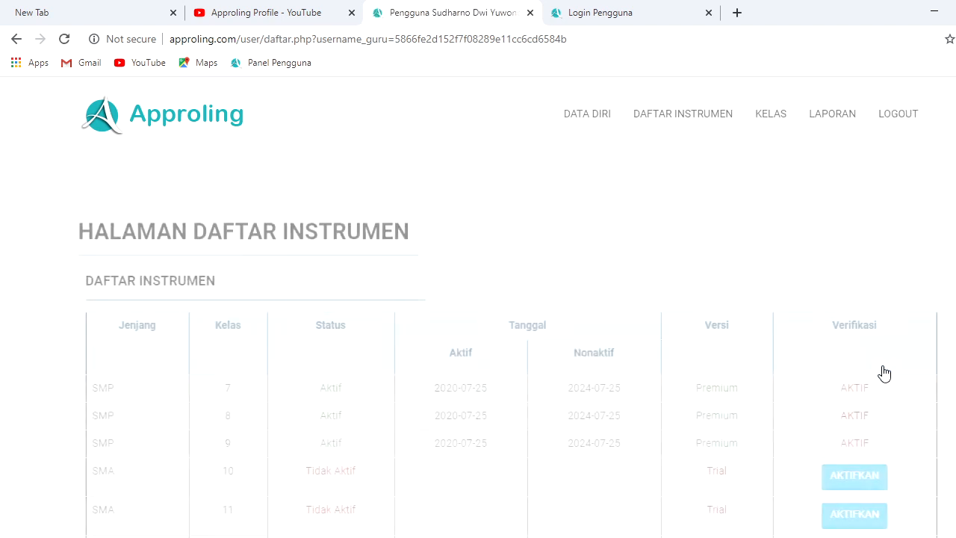
Add class 7 A 1 with intake year 2020/2021 and the 7 SMP instrument
left_click(773, 124)
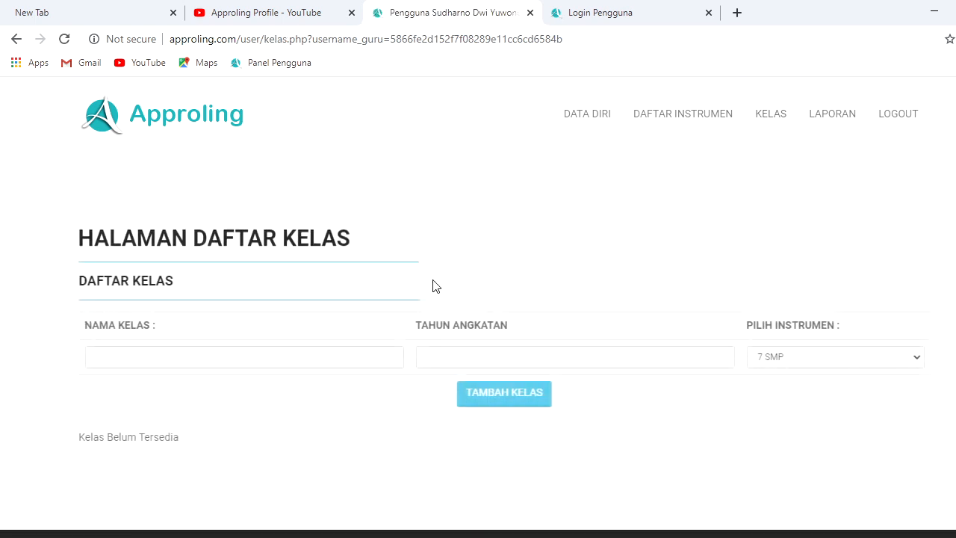
left_click(299, 358)
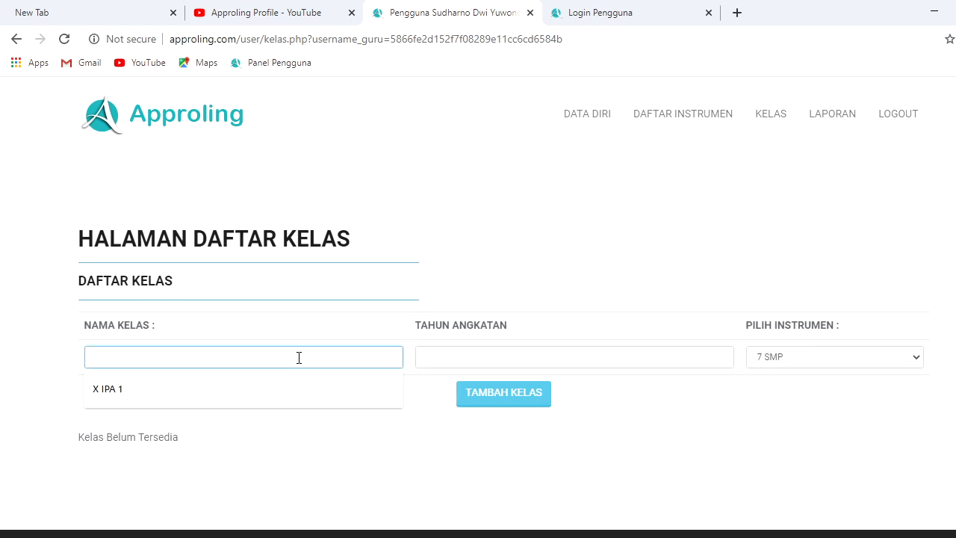
type("X IPA 1")
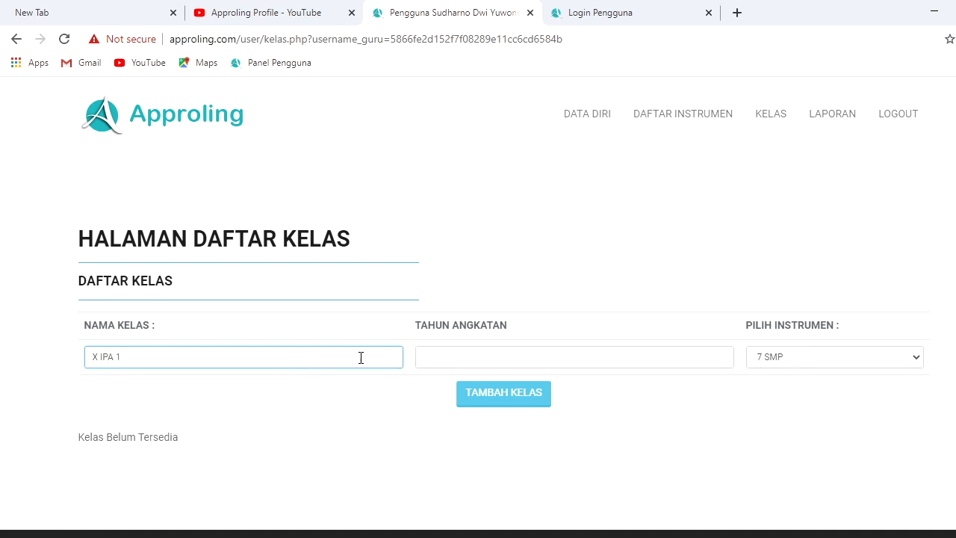
left_click(491, 349)
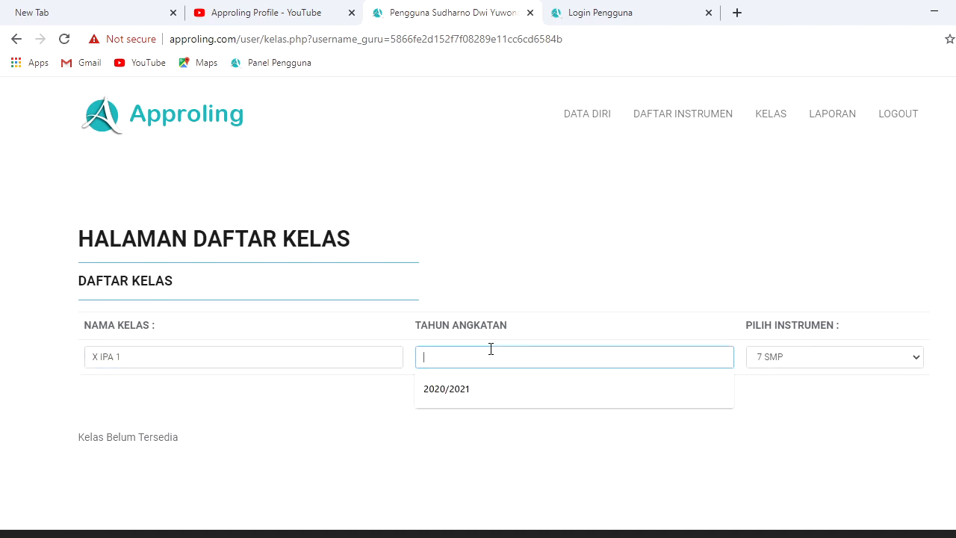
left_click(471, 389)
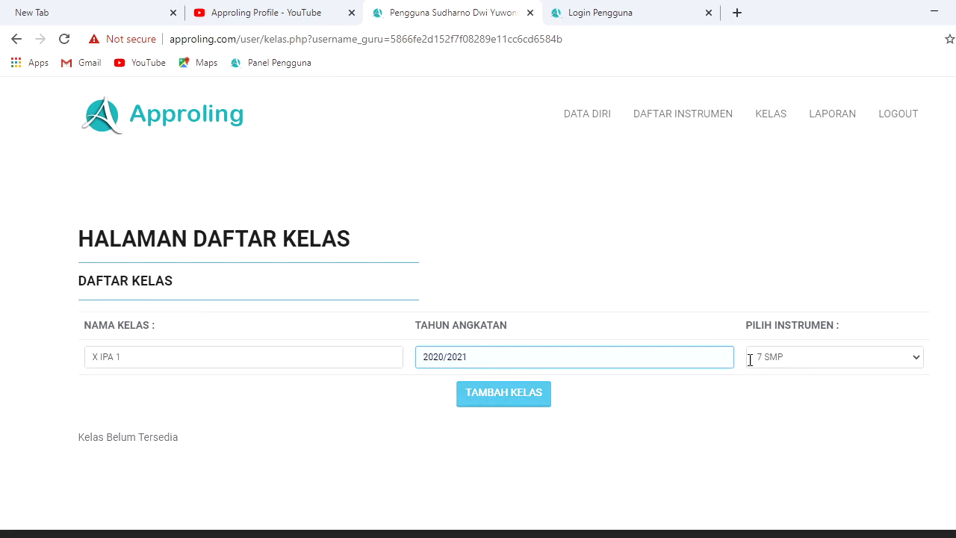
left_click(778, 359)
left_click(778, 358)
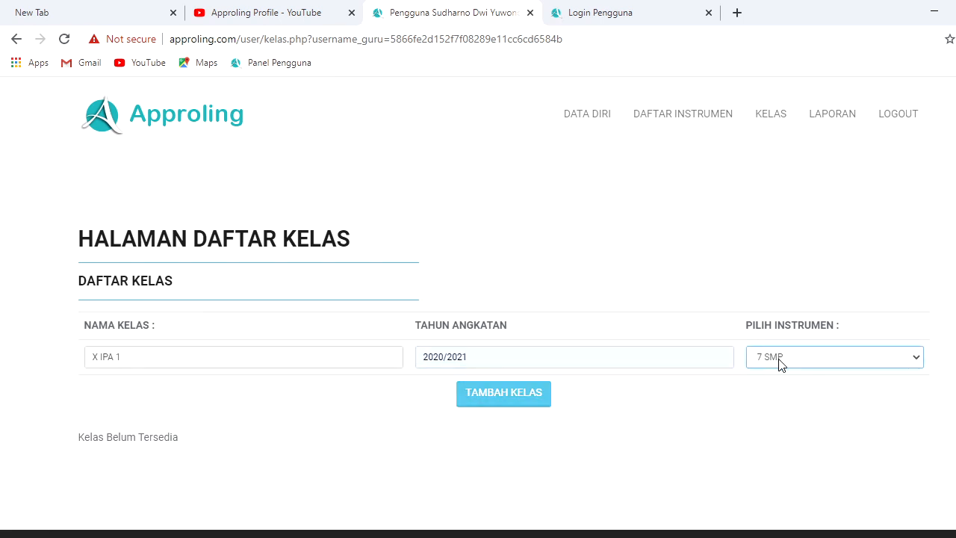
left_click_drag(171, 358, 9, 325)
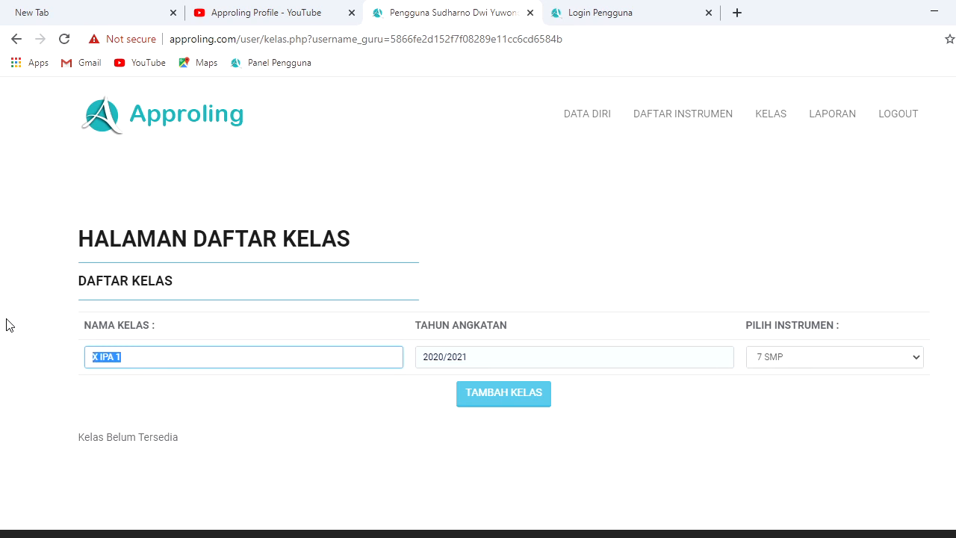
type("7")
left_click(473, 408)
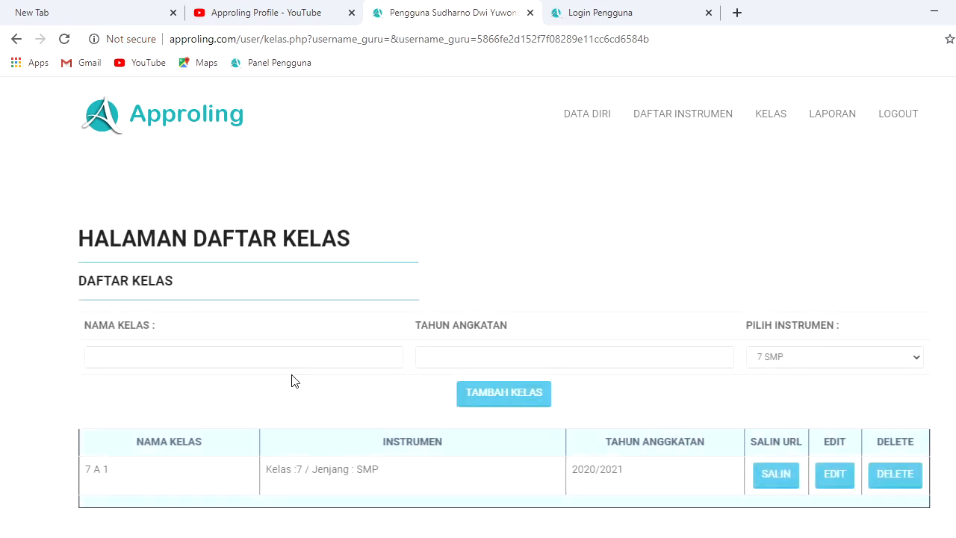
Add class 7 A 2 with intake year 2020/2021
left_click(233, 356)
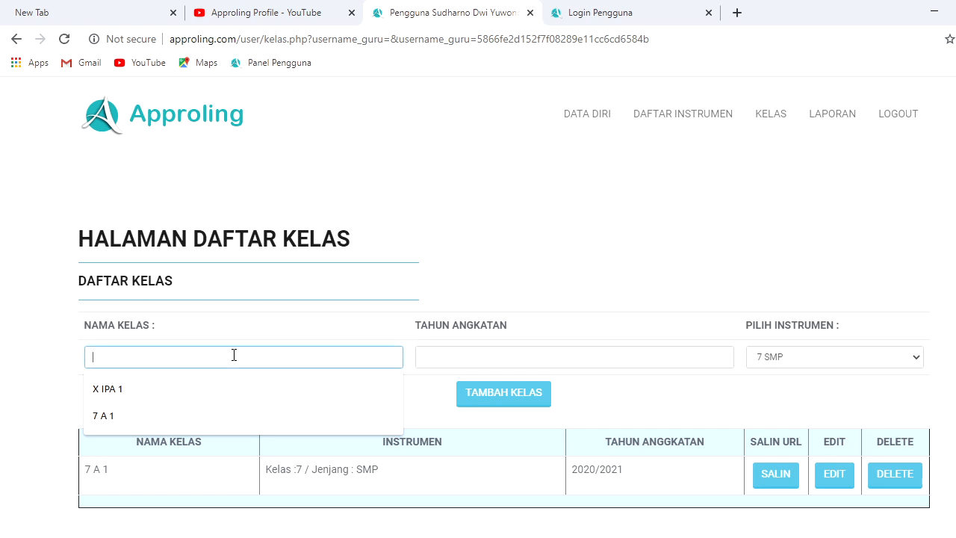
type("7 A")
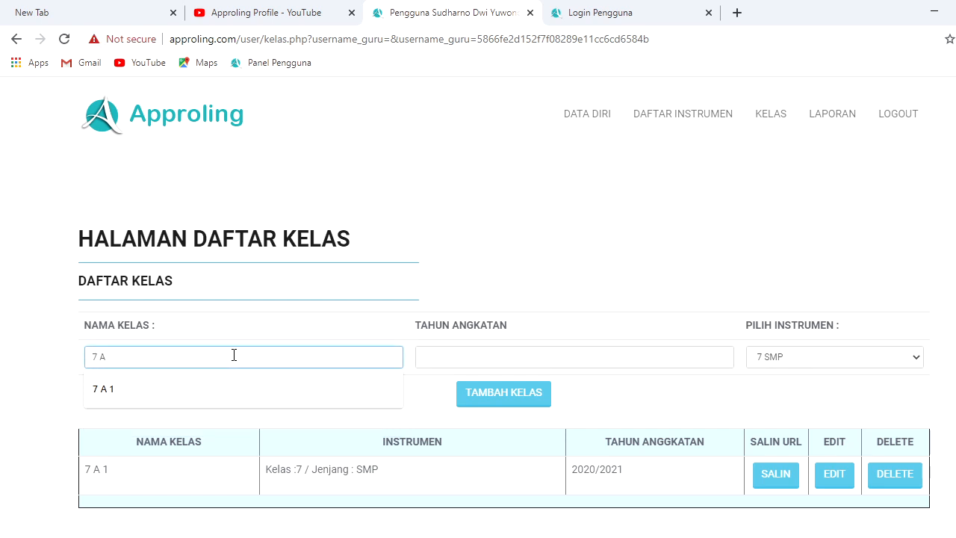
type(" 2")
left_click(538, 359)
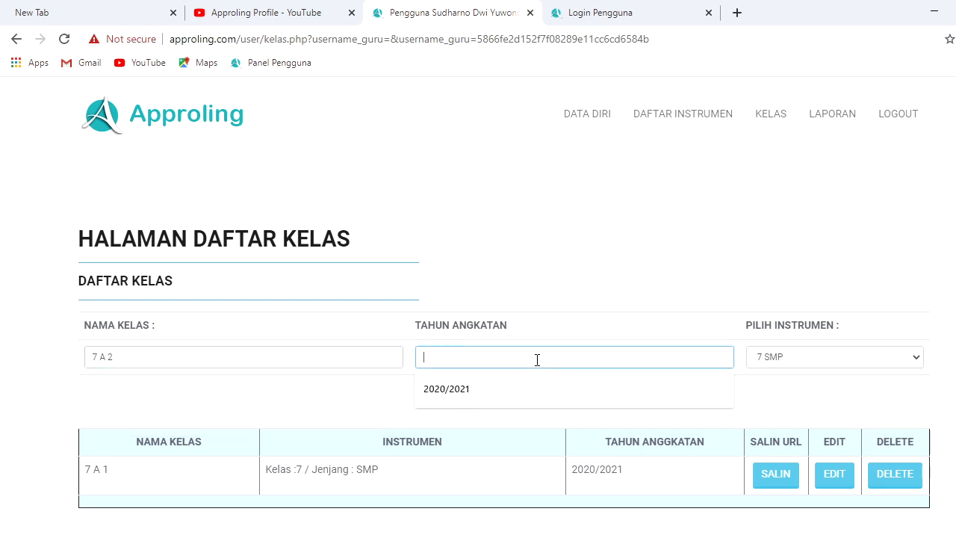
left_click(513, 384)
left_click(499, 391)
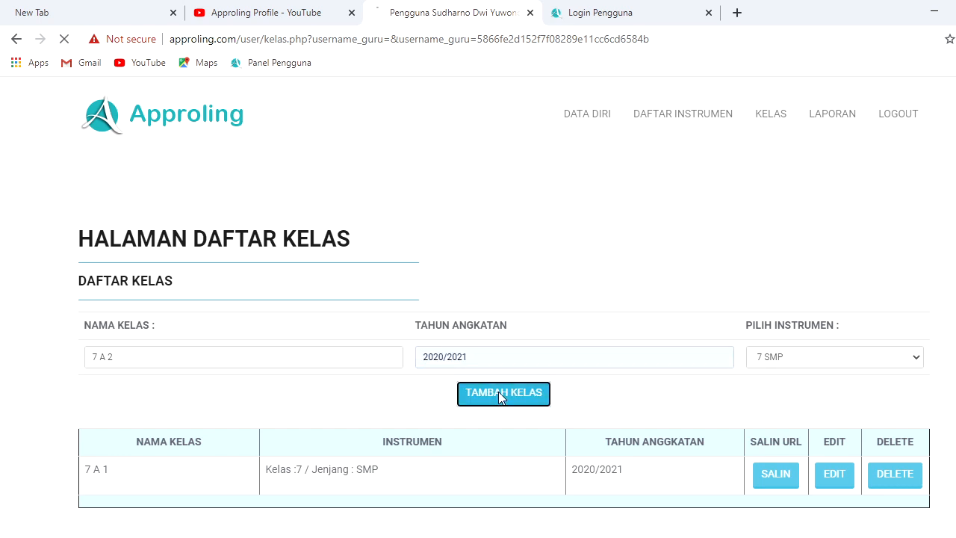
Add class 7 A 3 with intake year 2020/2021
left_click(297, 357)
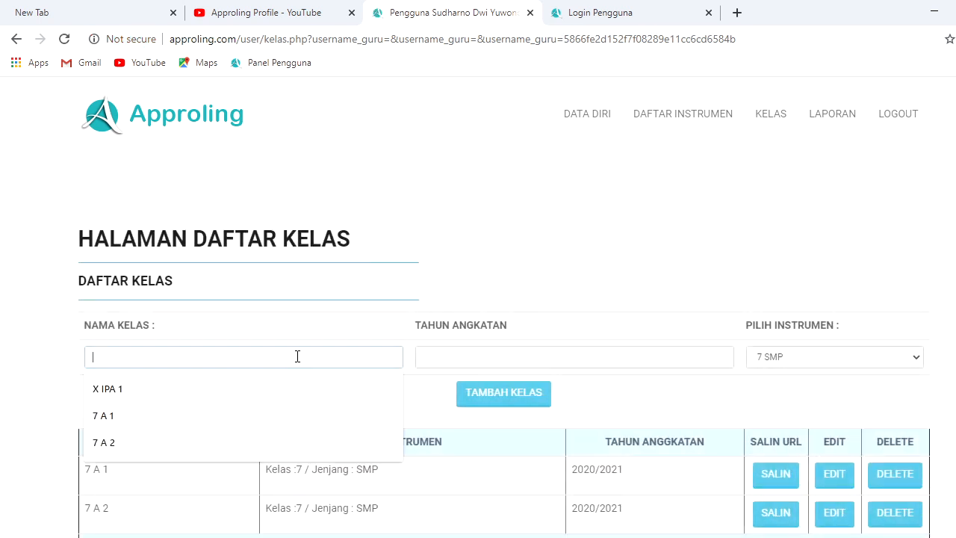
type("7")
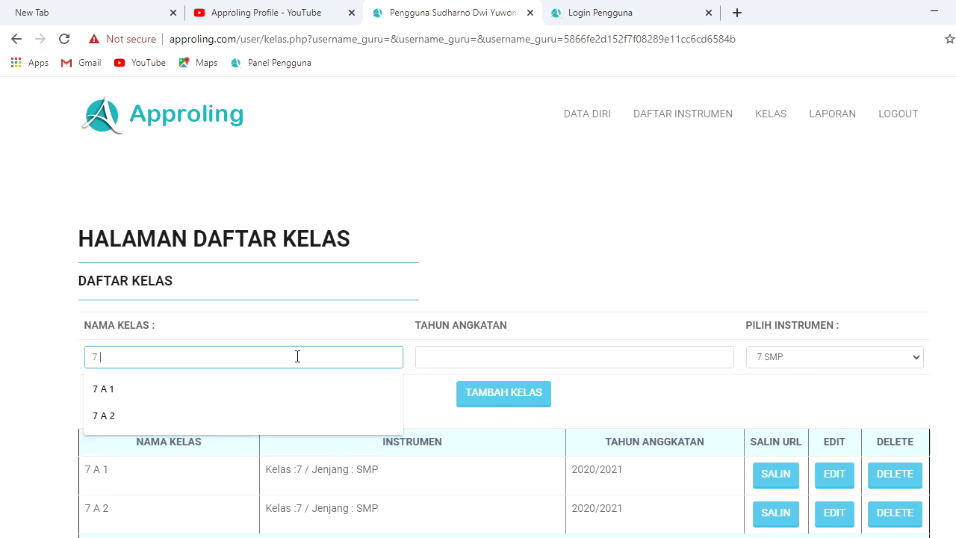
type(" A 3")
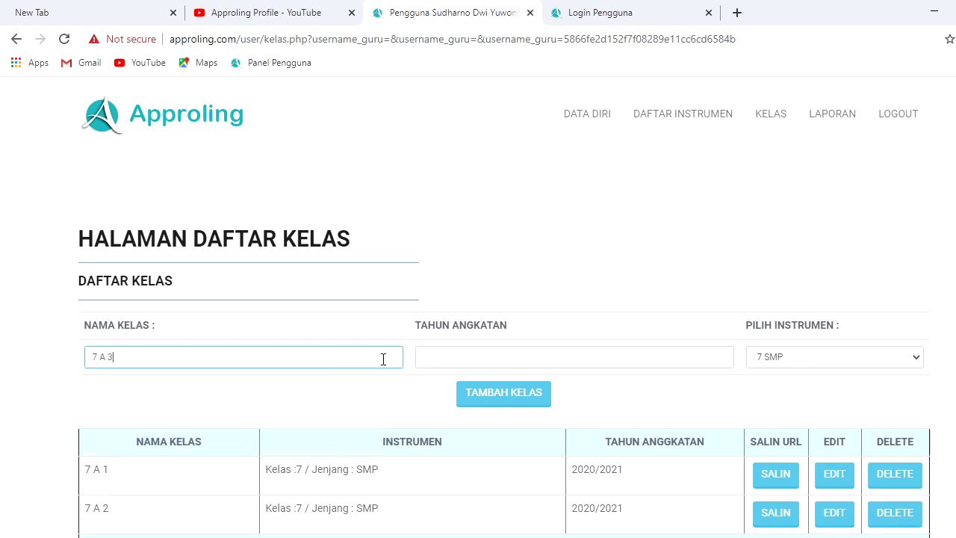
left_click(502, 359)
type("2020/2021")
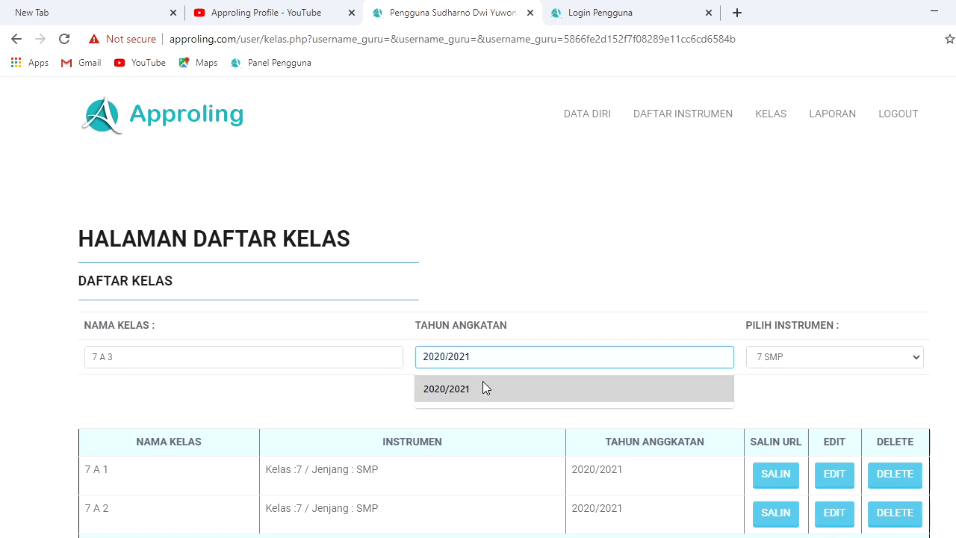
left_click(482, 386)
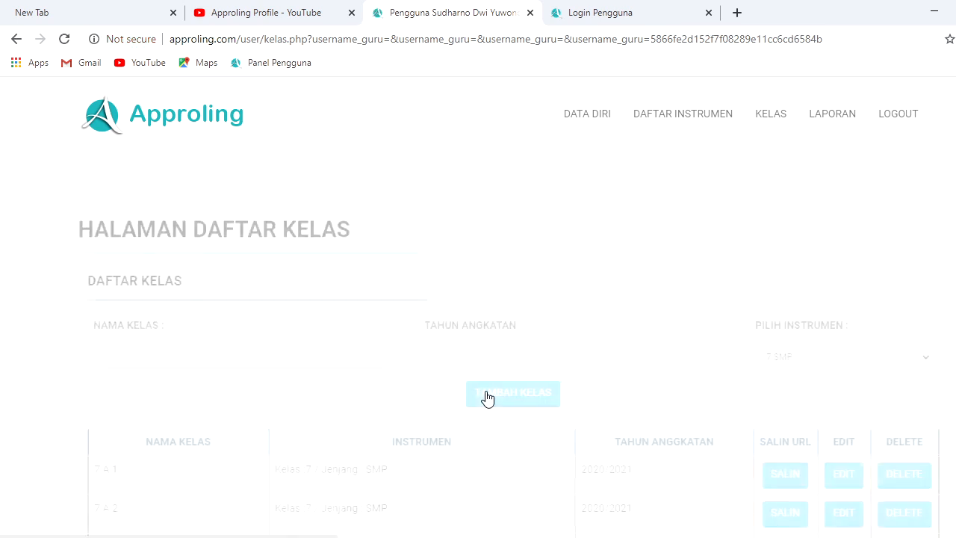
scroll(503, 336, "down", 1)
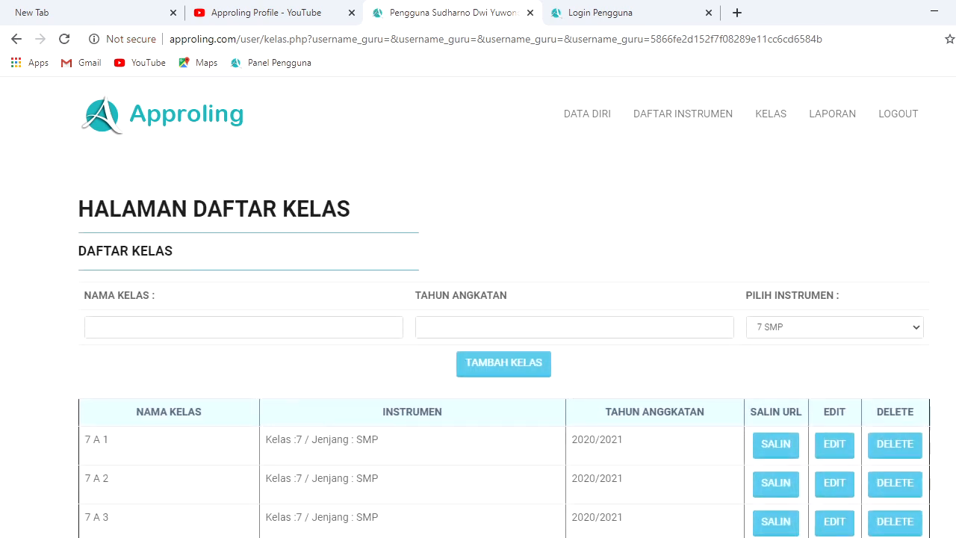
scroll(504, 336, "up", 1)
scroll(777, 456, "down", 1)
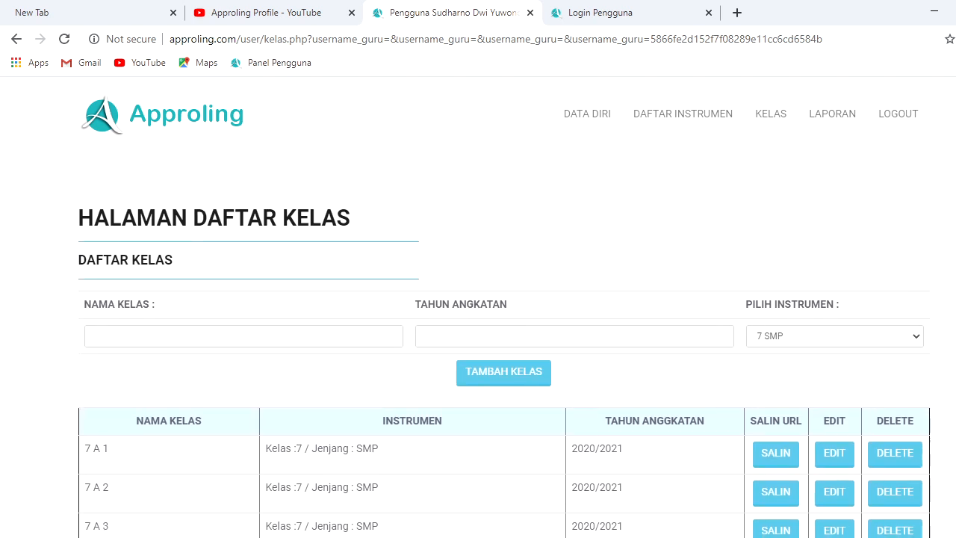
Copy class 7 A 1's form link and load it in a new browser tab
left_click(781, 455)
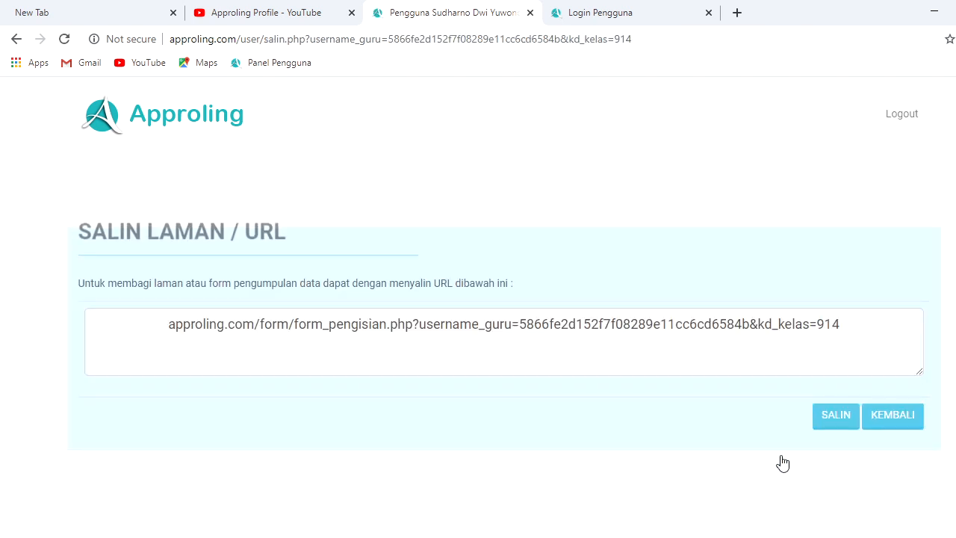
left_click(835, 421)
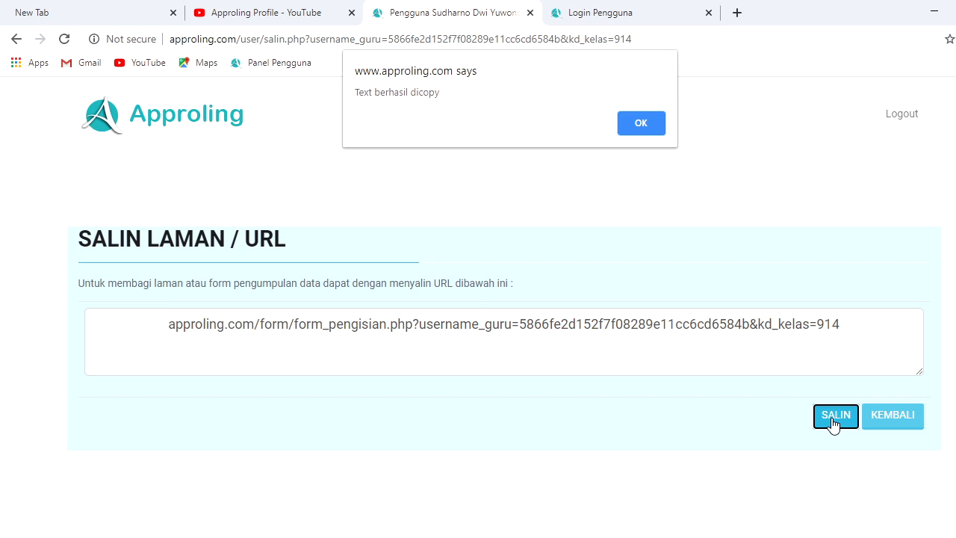
left_click(653, 123)
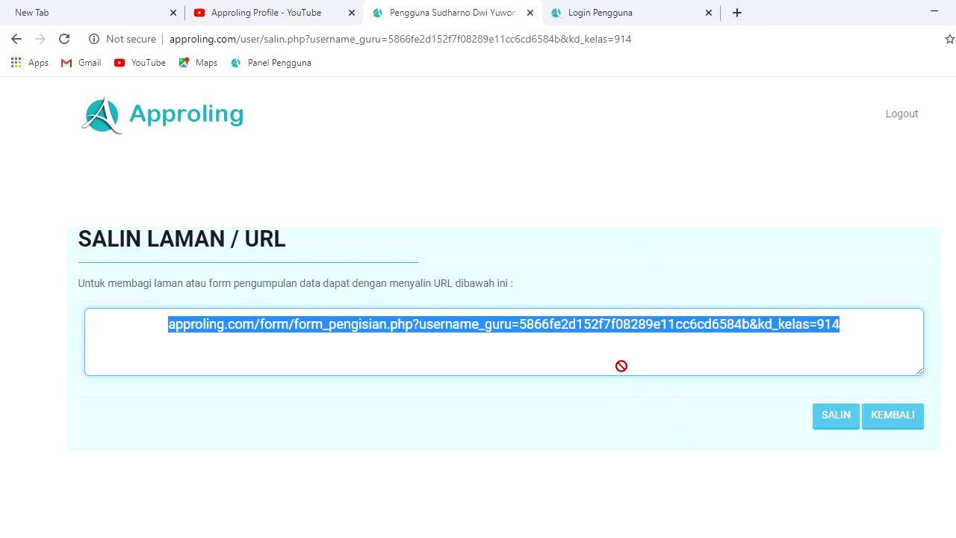
left_click(738, 14)
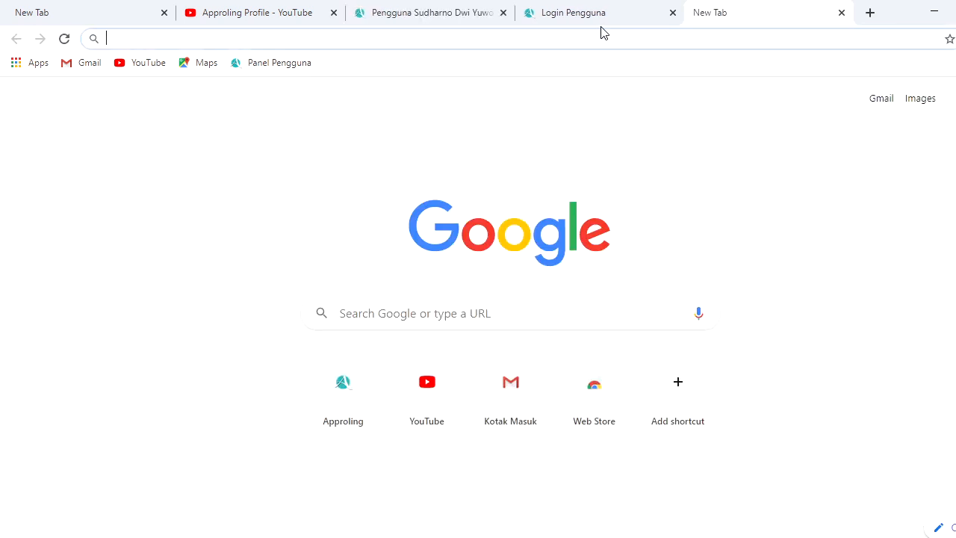
type("approling.com/form/form_pengisian.php?username_guru=5866fe2d152f7f08289e11cc6cd6584b&kd_kelas=914")
key("Return")
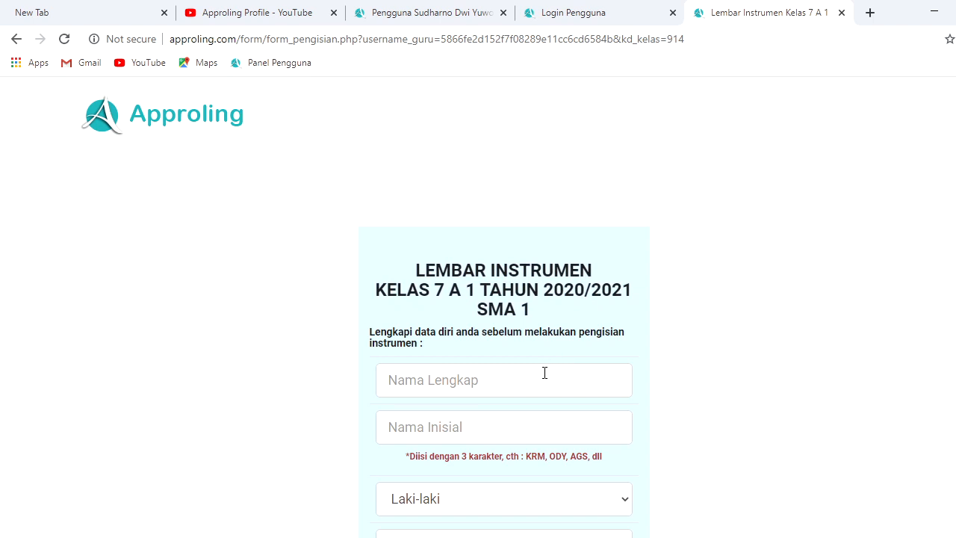
Enter the student's full name and initials, and set gender to Laki-laki
left_click(545, 373)
scroll(614, 280, "down", 1)
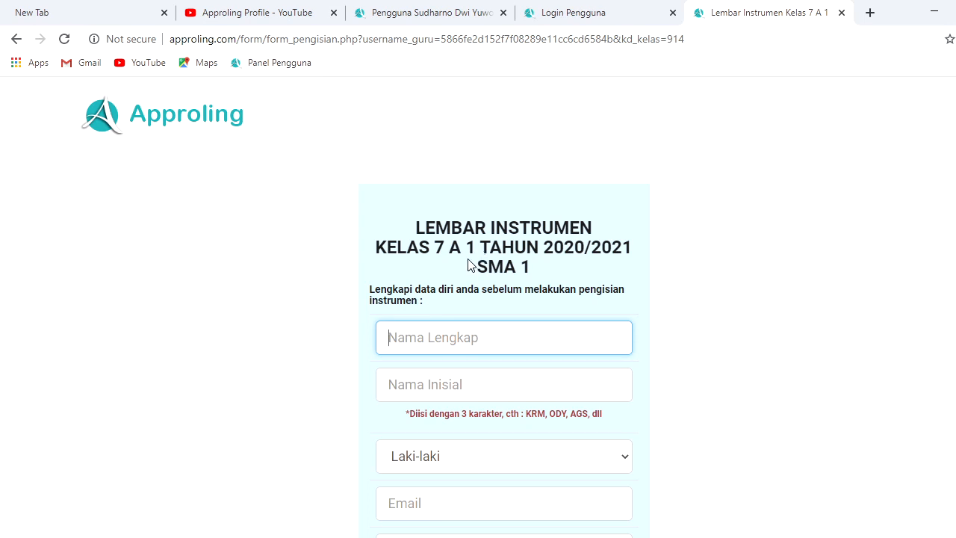
scroll(807, 249, "down", 2)
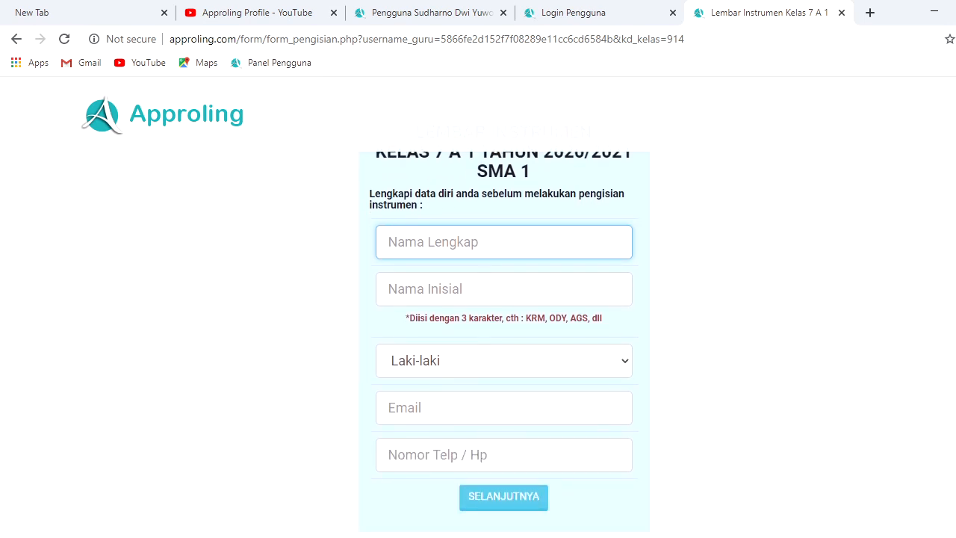
scroll(704, 264, "up", 1)
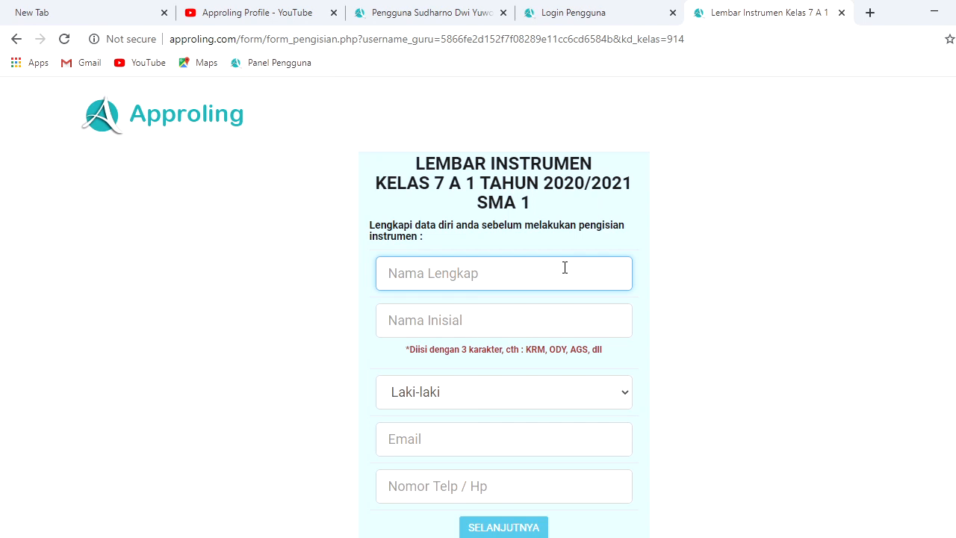
type("Ridho")
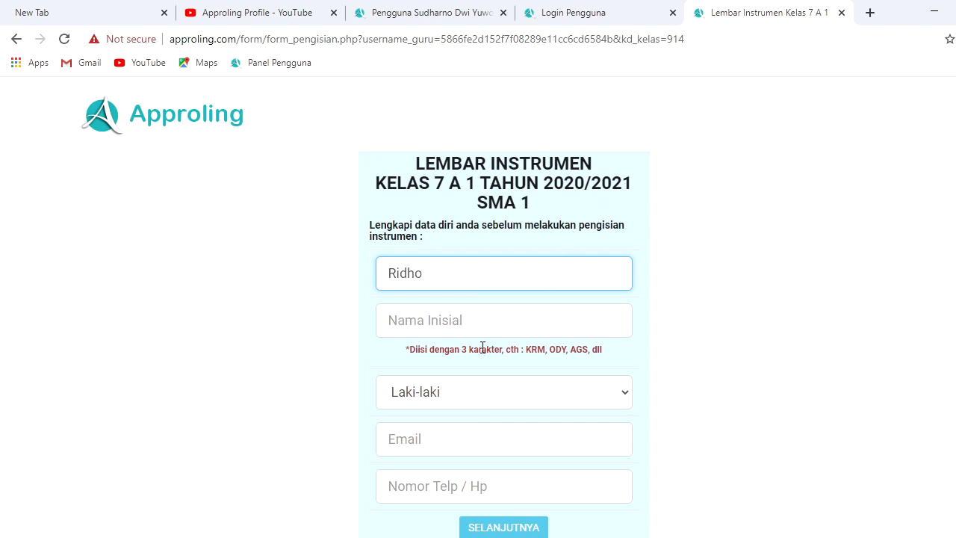
left_click(475, 326)
type("RRo")
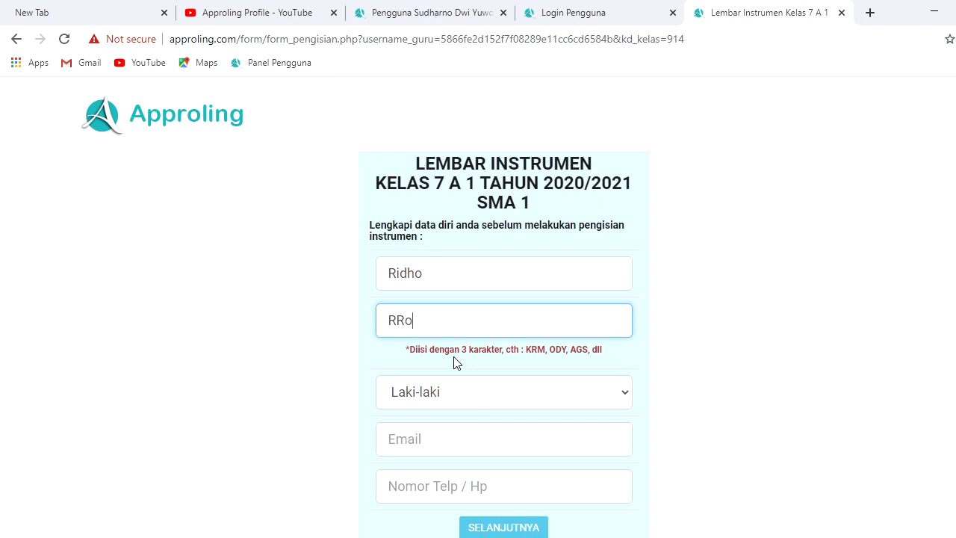
left_click(428, 396)
left_click(419, 424)
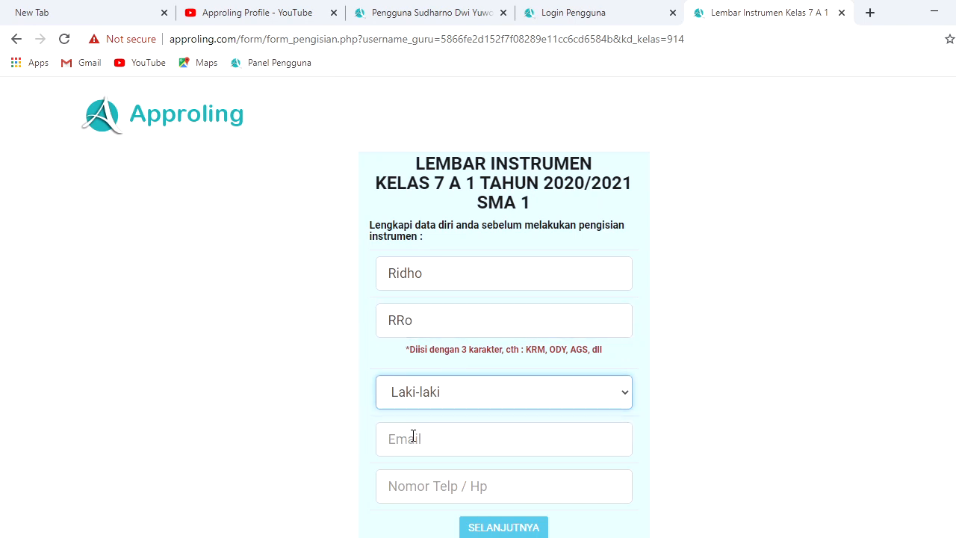
Fill in the student's e-mail and phone number, then submit with SELANJUTNYA
left_click(413, 435)
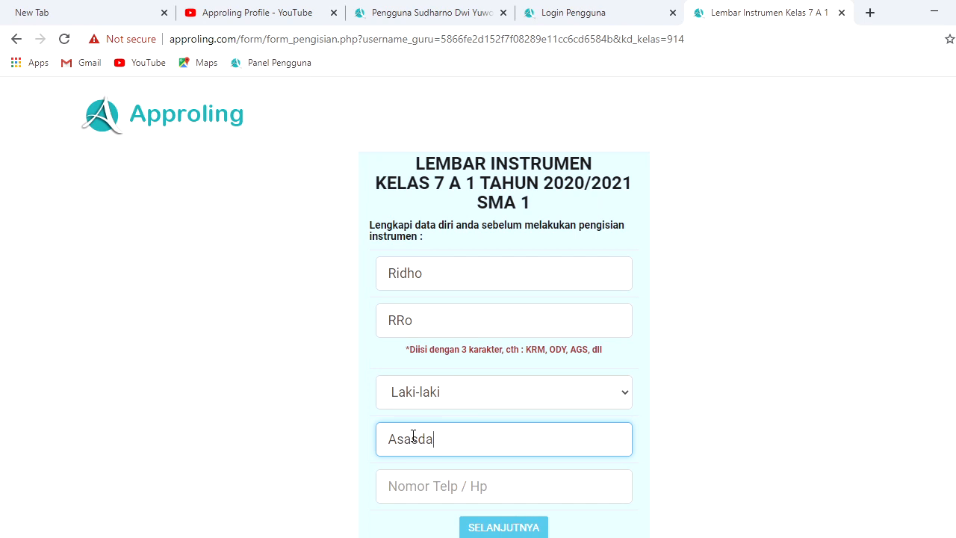
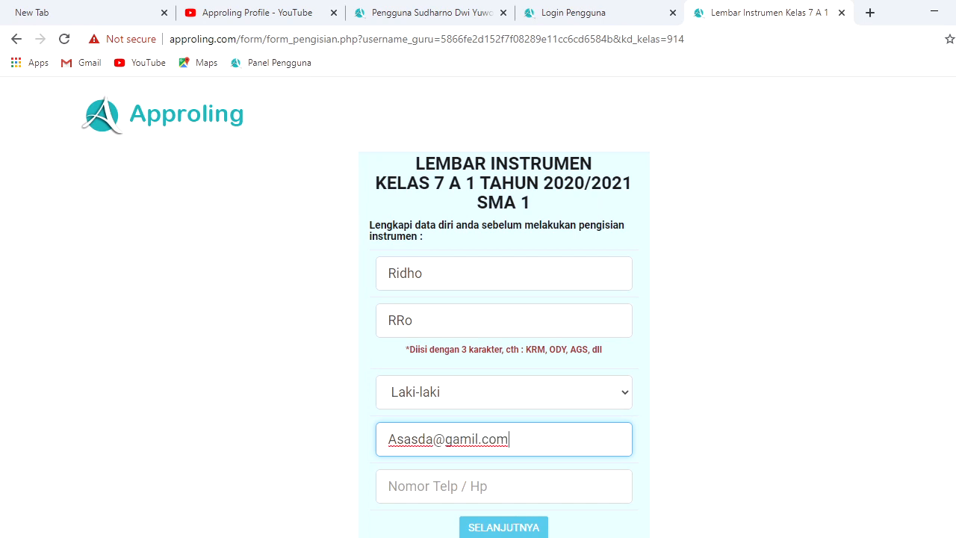
scroll(857, 416, "down", 2)
left_click(489, 367)
type("1")
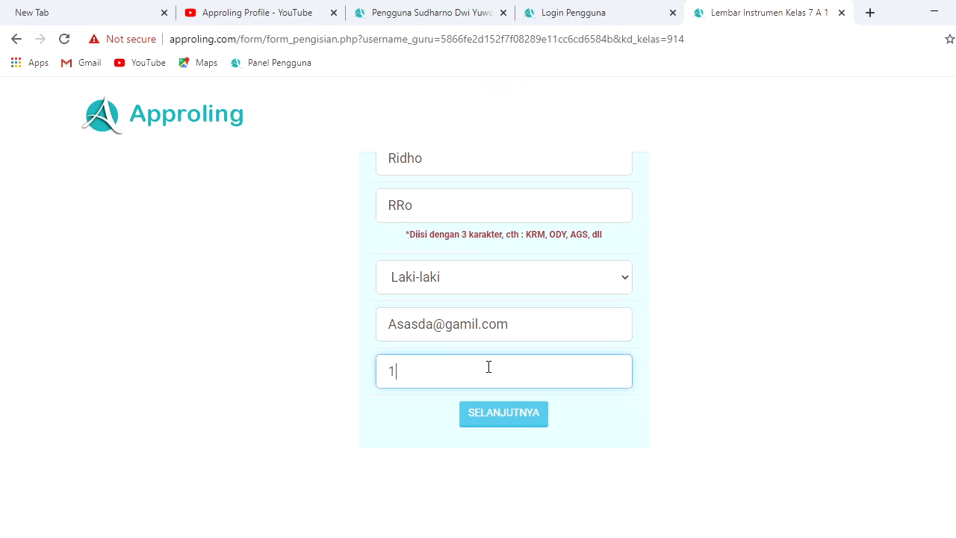
type("312323")
left_click(494, 422)
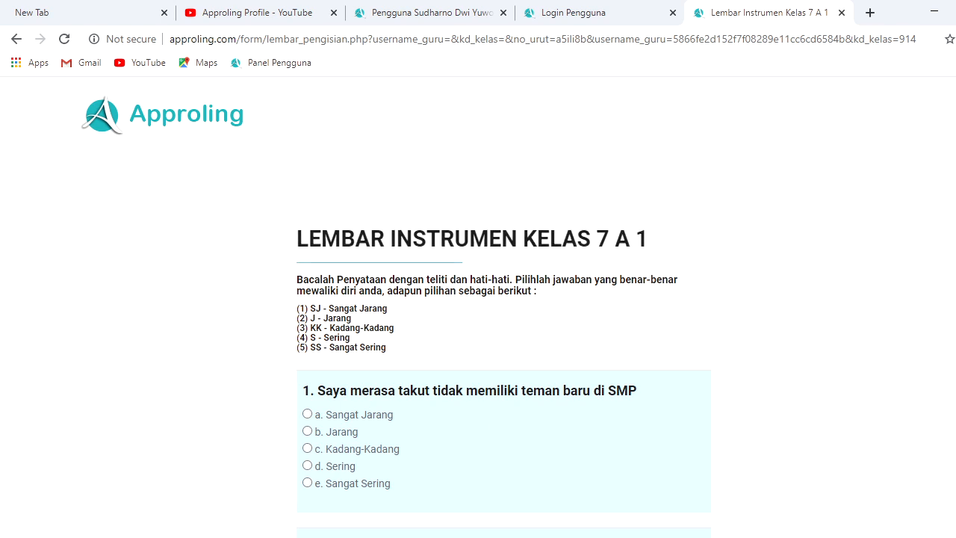
Answer questions 1–6 with Sangat Jarang, except Jarang for question 3
scroll(503, 380, "down", 2)
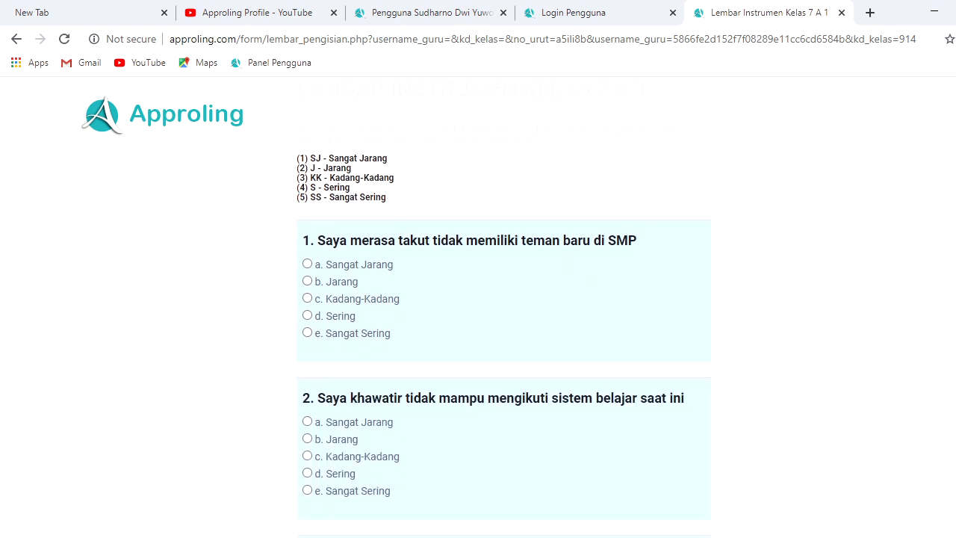
scroll(503, 339, "down", 1)
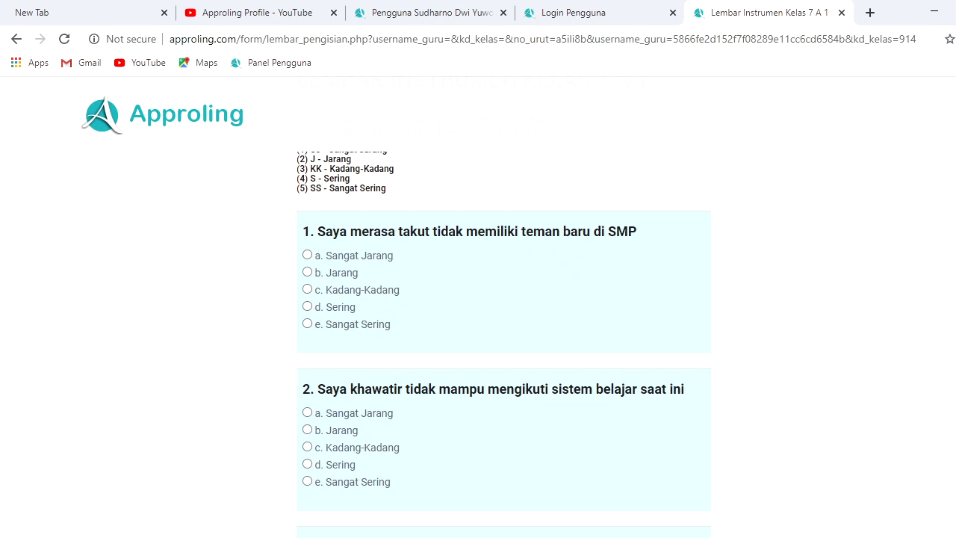
scroll(504, 344, "down", 1)
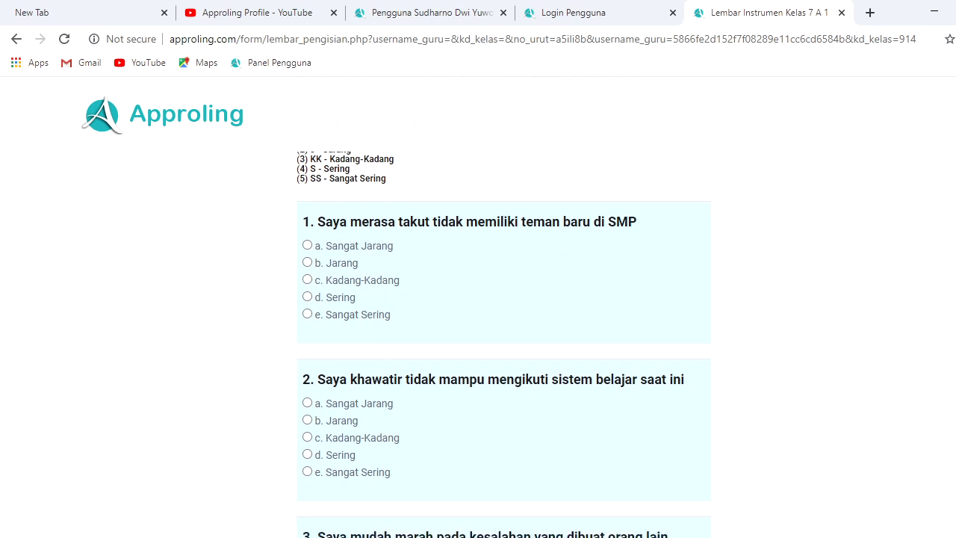
scroll(504, 339, "down", 2)
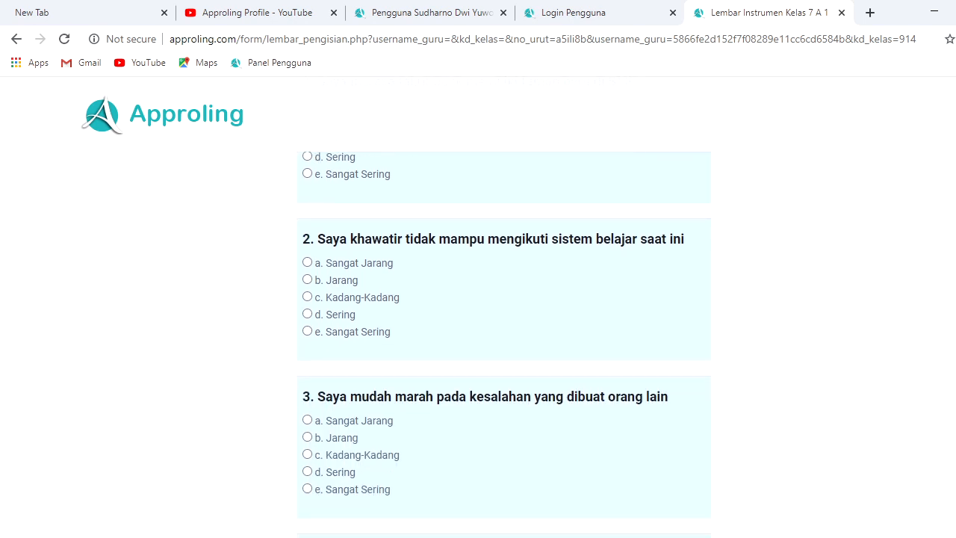
scroll(503, 339, "down", 1)
scroll(504, 339, "down", 1)
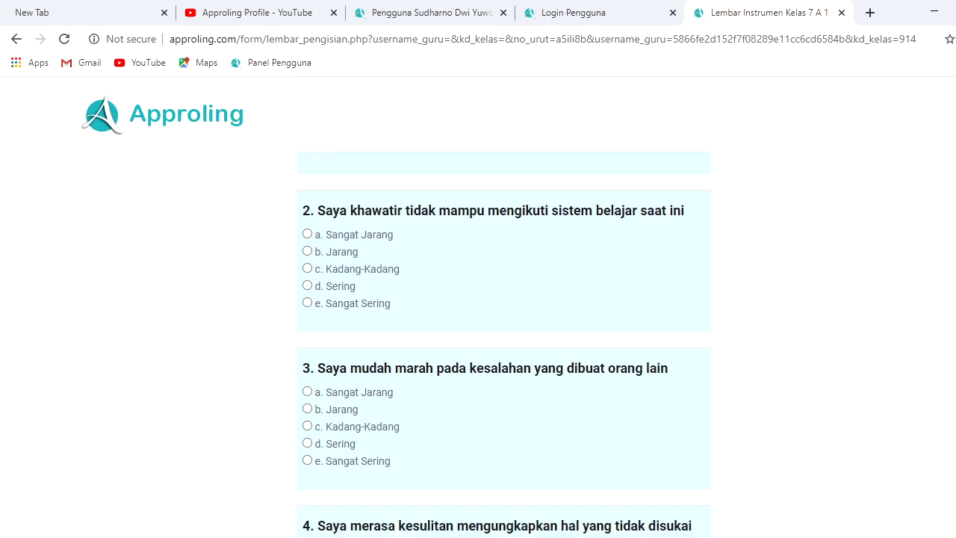
scroll(503, 339, "down", 2)
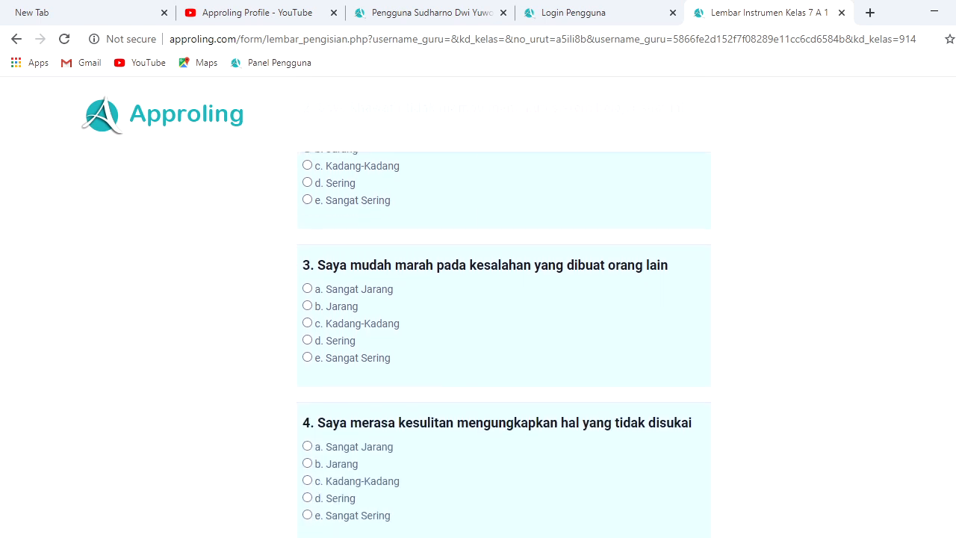
scroll(503, 339, "down", 1)
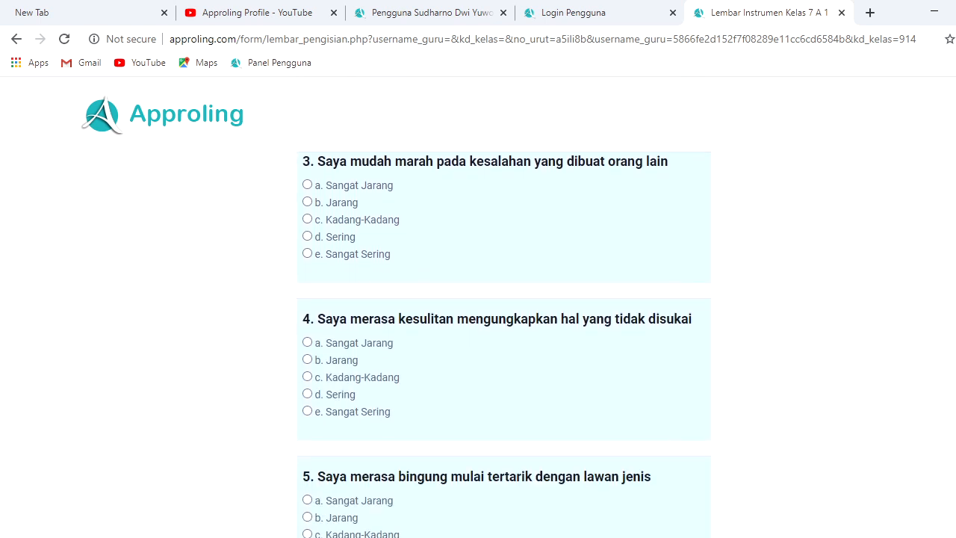
scroll(503, 340, "down", 2)
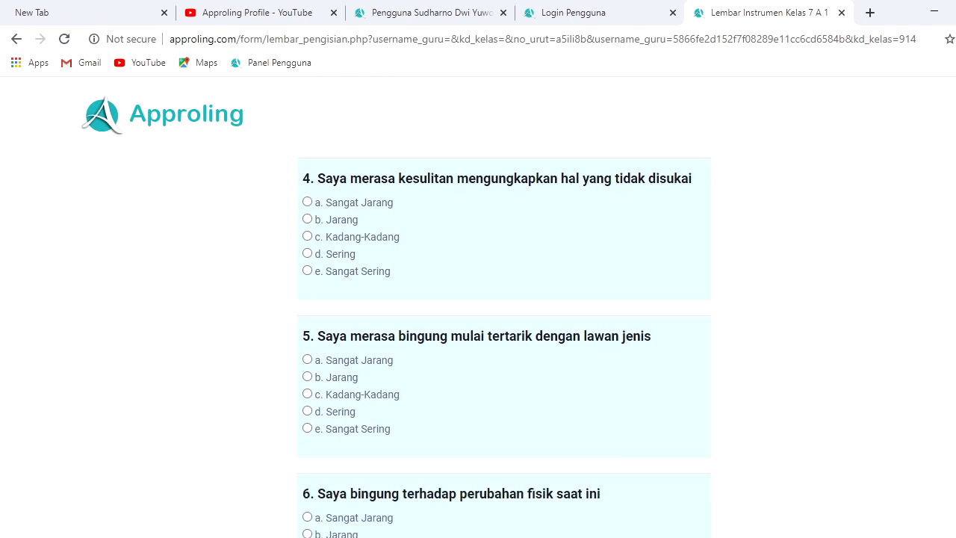
scroll(504, 339, "down", 2)
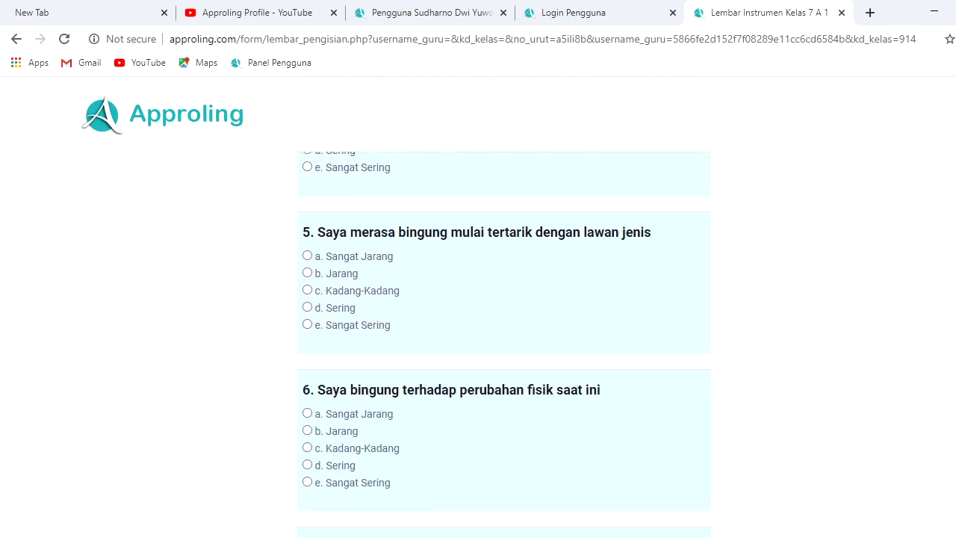
scroll(503, 340, "down", 4)
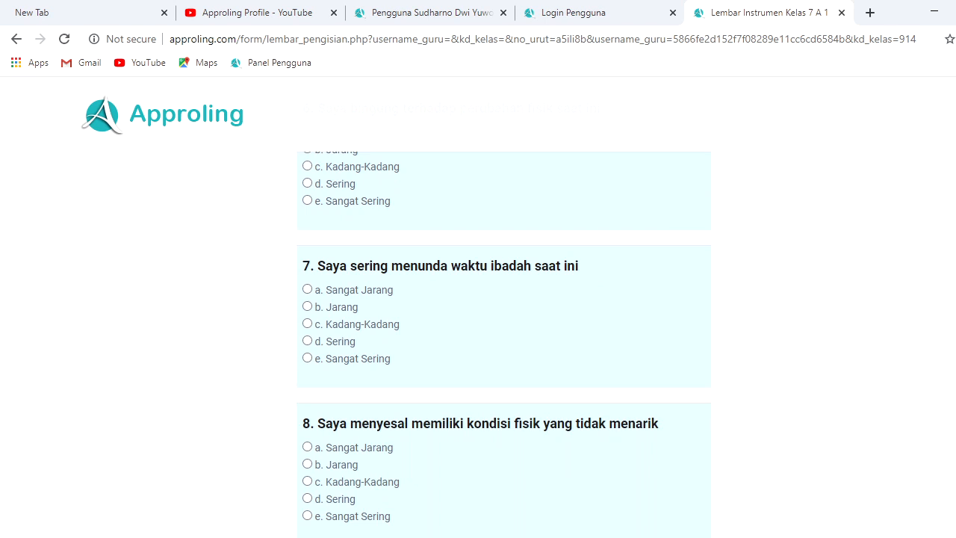
scroll(503, 340, "down", 3)
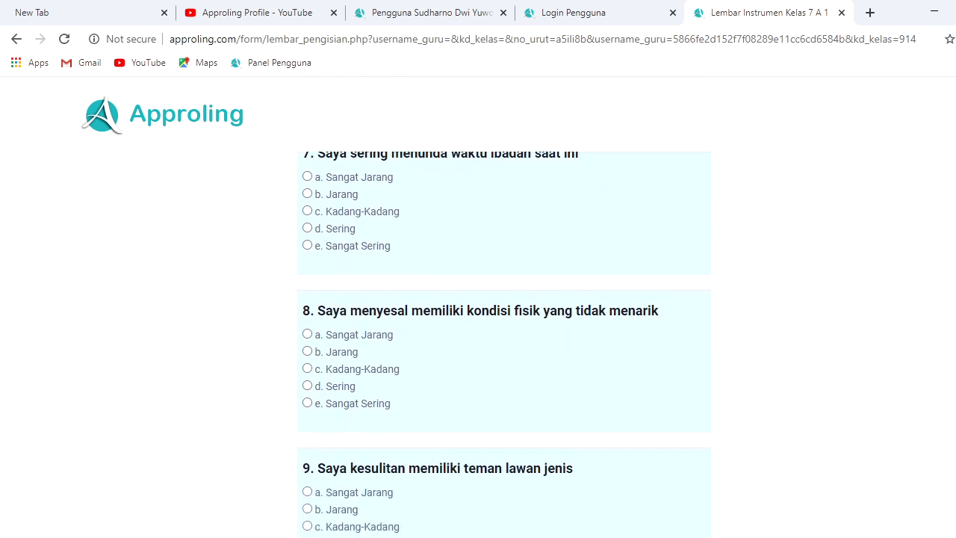
scroll(503, 339, "down", 4)
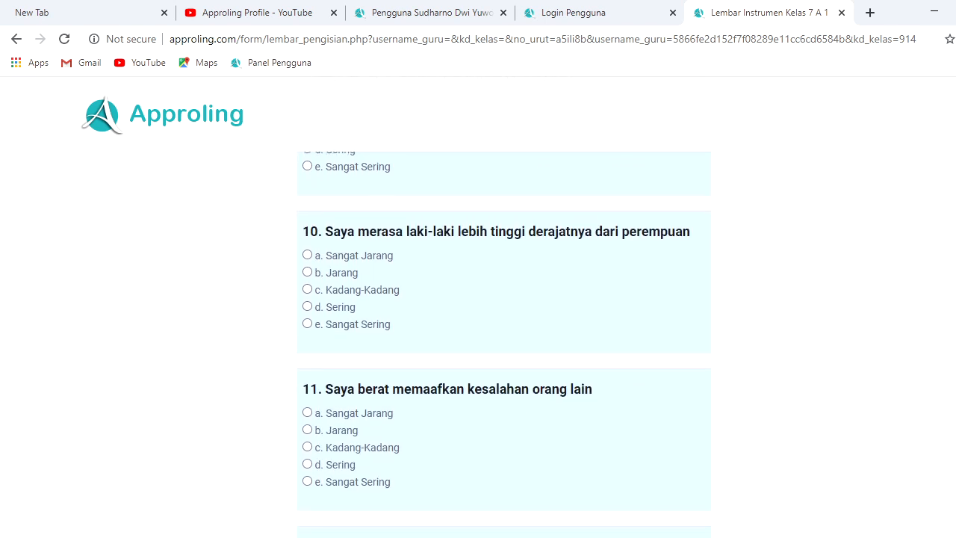
scroll(503, 339, "down", 14)
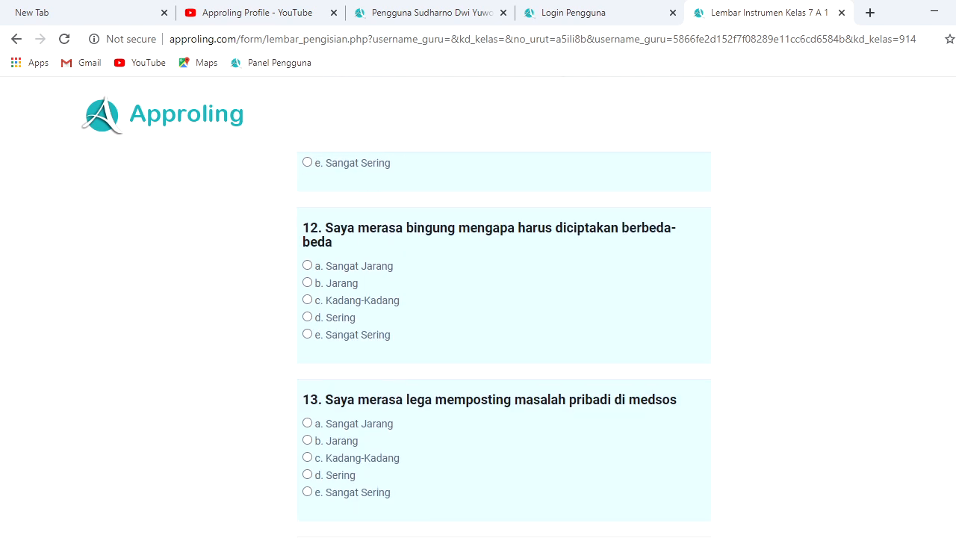
scroll(503, 339, "up", 15)
scroll(504, 339, "up", 20)
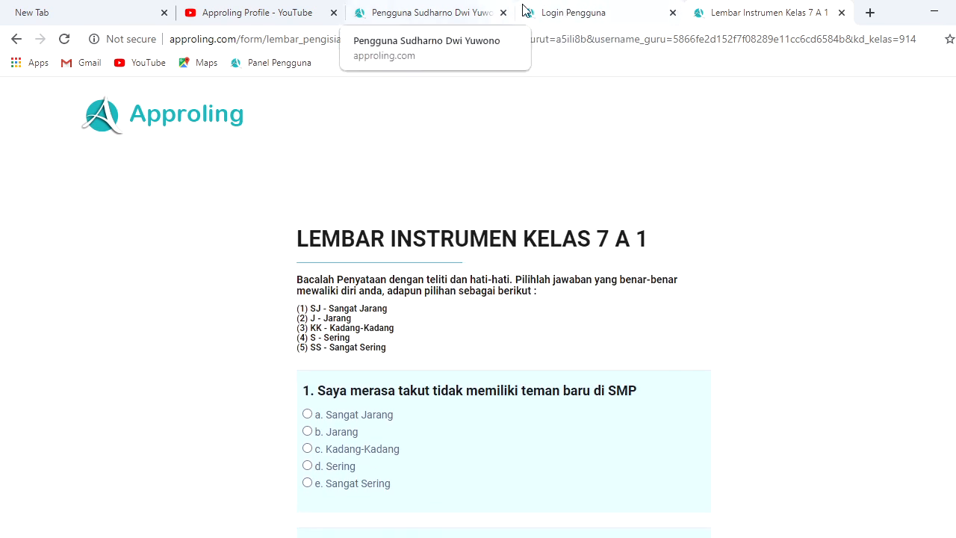
left_click(307, 414)
scroll(416, 333, "down", 6)
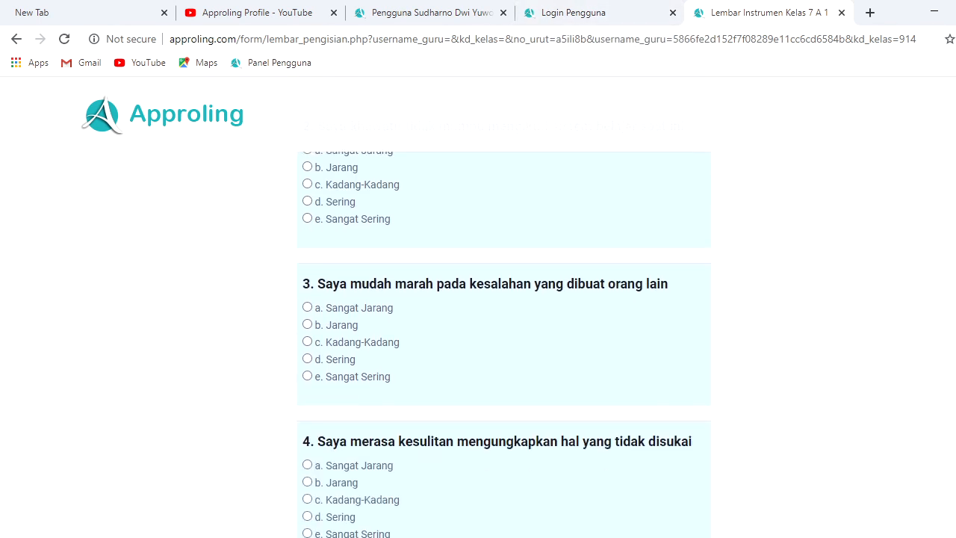
scroll(415, 334, "up", 2)
left_click(308, 329)
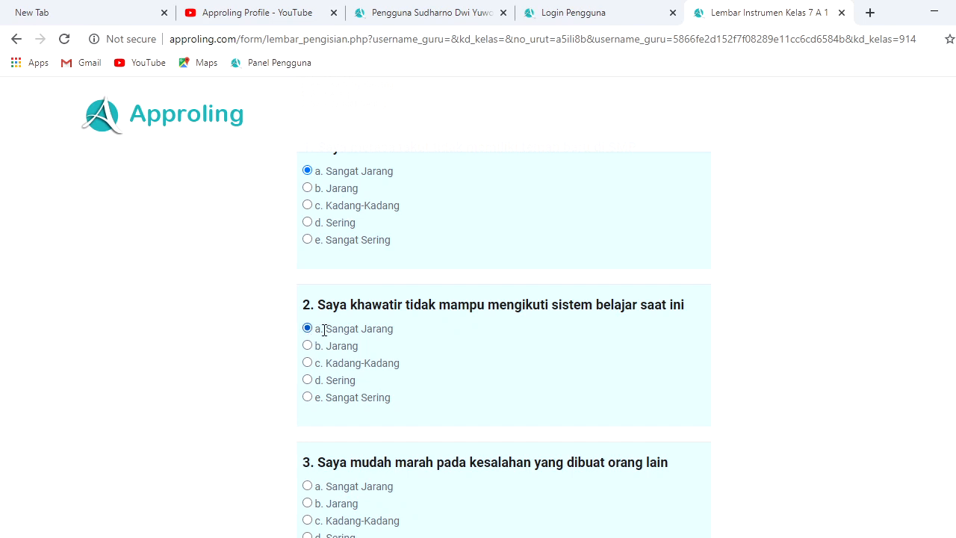
scroll(428, 354, "down", 4)
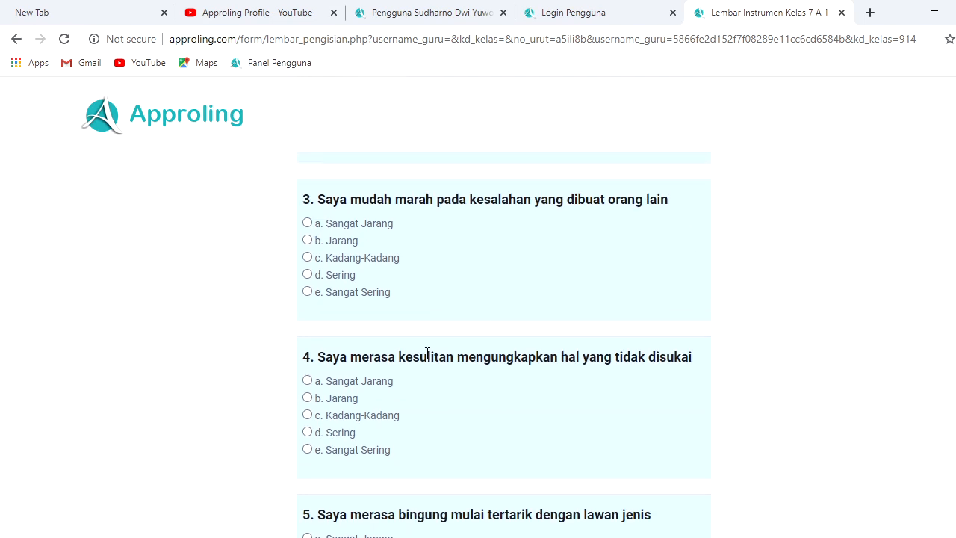
left_click(307, 240)
left_click(307, 381)
scroll(505, 344, "down", 3)
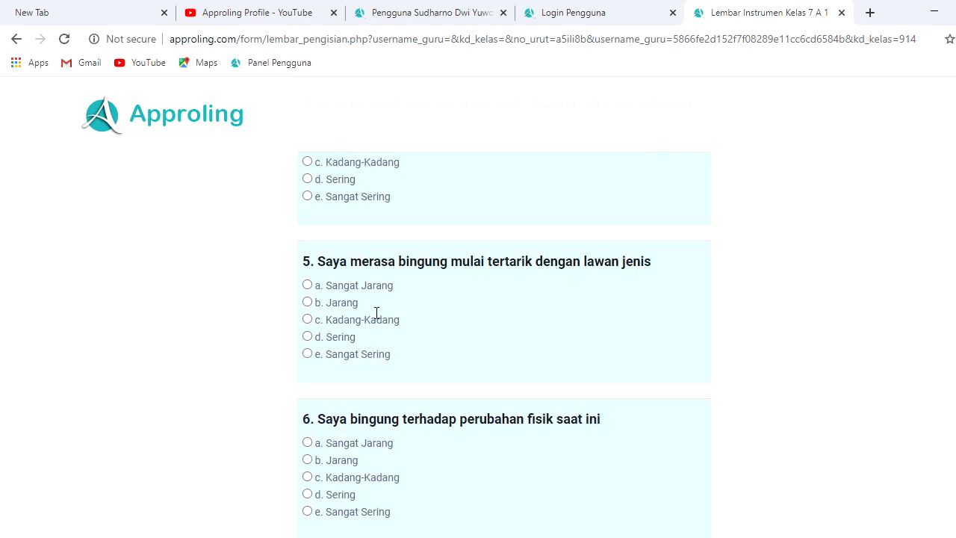
left_click(308, 286)
left_click(307, 442)
Answer questions 7–20: Kadang-Kadang for 7 and 20, Jarang for 14, otherwise Sangat Jarang
scroll(775, 307, "down", 3)
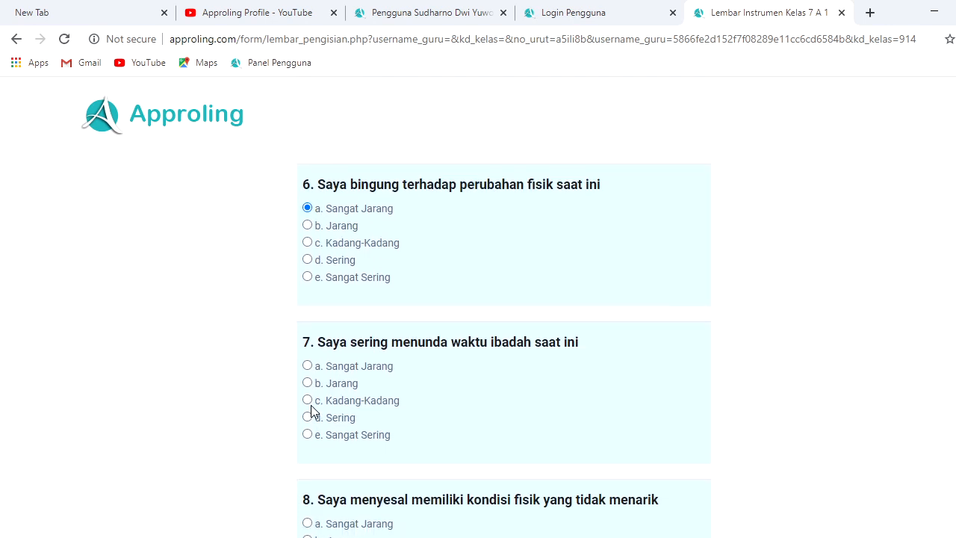
left_click(308, 400)
scroll(319, 241, "down", 4)
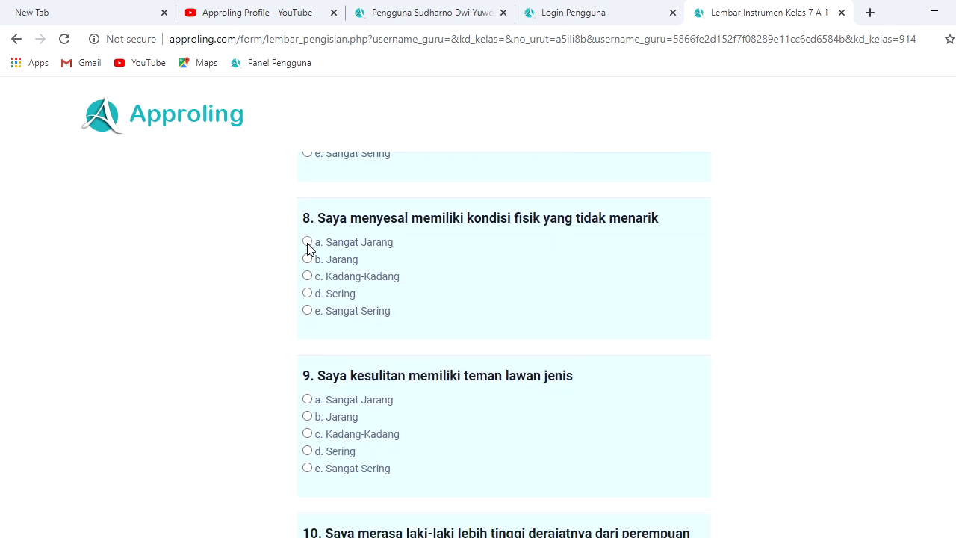
left_click(308, 243)
left_click(307, 399)
scroll(493, 359, "down", 3)
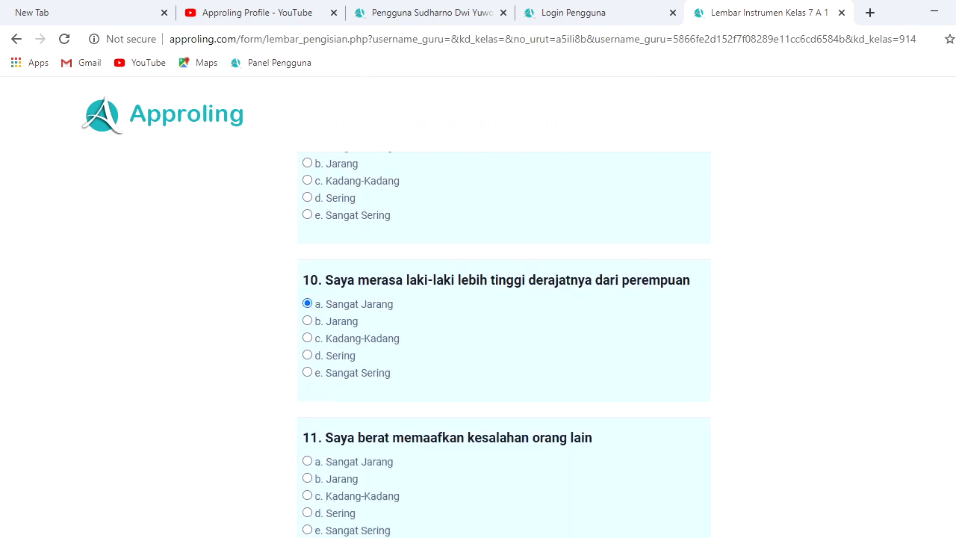
scroll(611, 256, "down", 2)
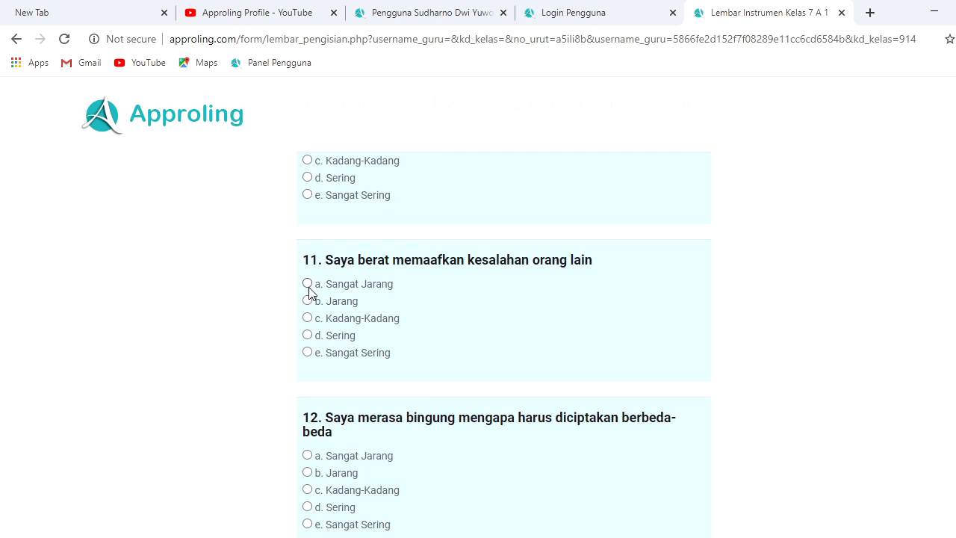
left_click(308, 285)
scroll(504, 336, "down", 2)
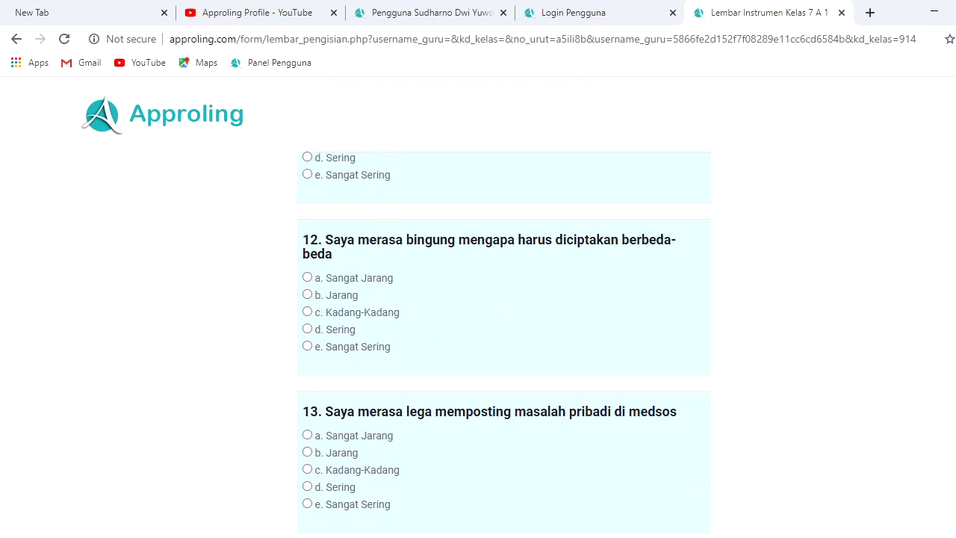
left_click(307, 278)
scroll(504, 336, "down", 3)
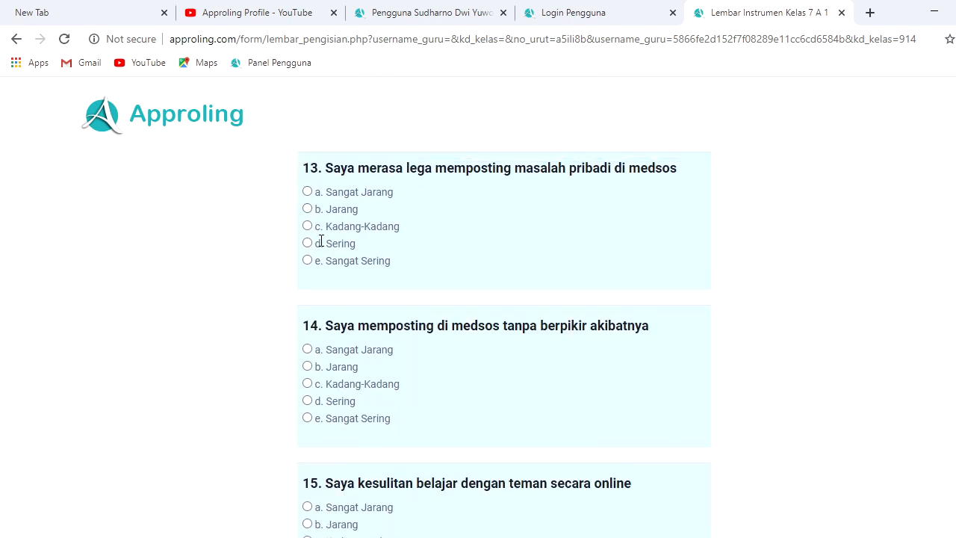
left_click(307, 366)
scroll(590, 271, "down", 3)
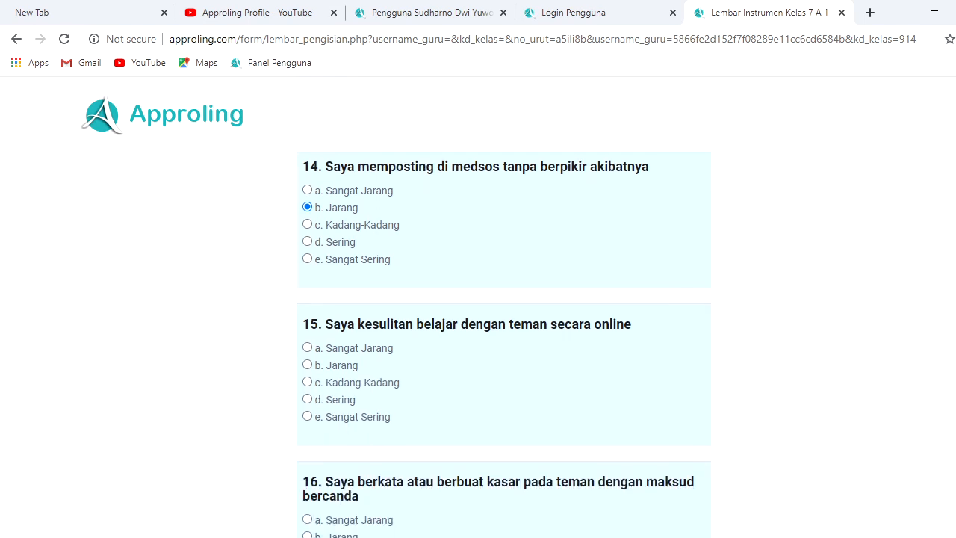
left_click(307, 244)
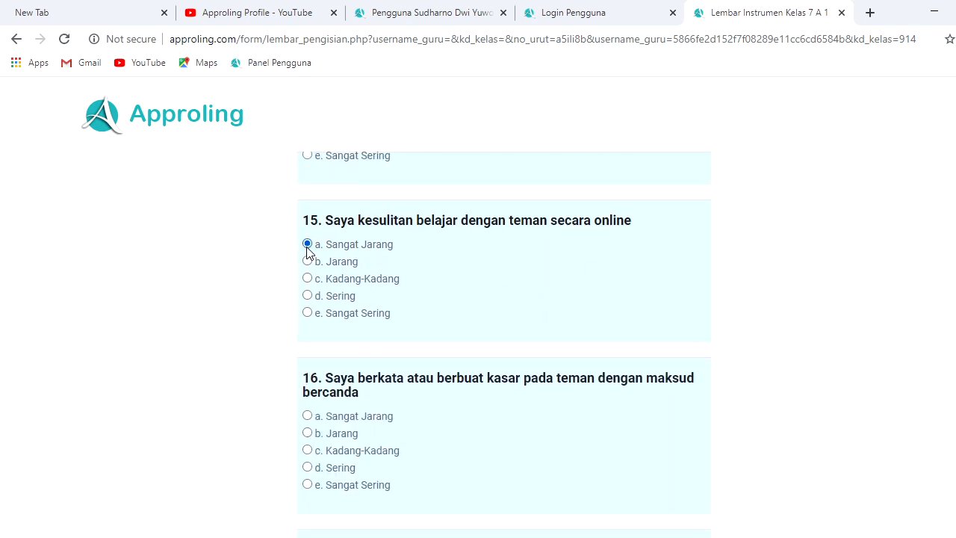
left_click(307, 416)
scroll(542, 342, "down", 3)
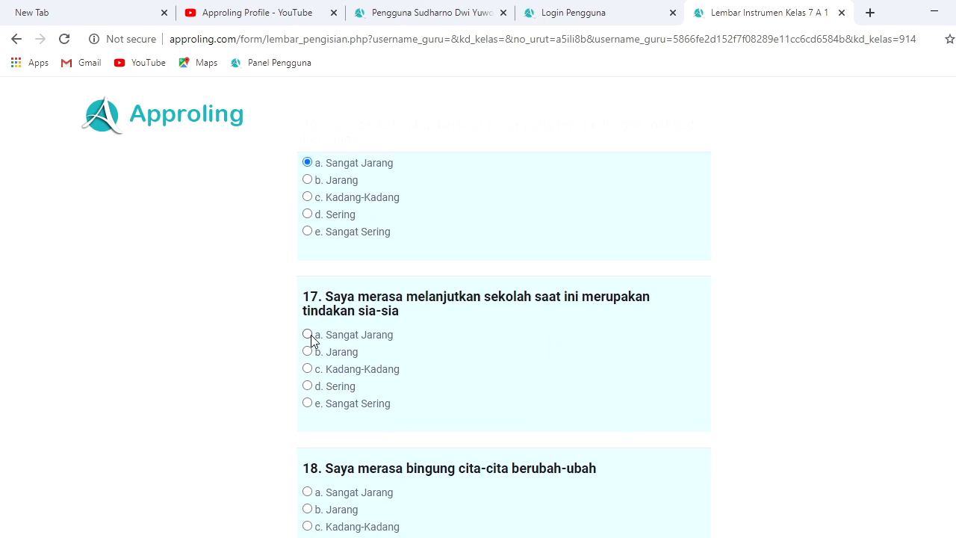
left_click(308, 335)
scroll(542, 344, "down", 3)
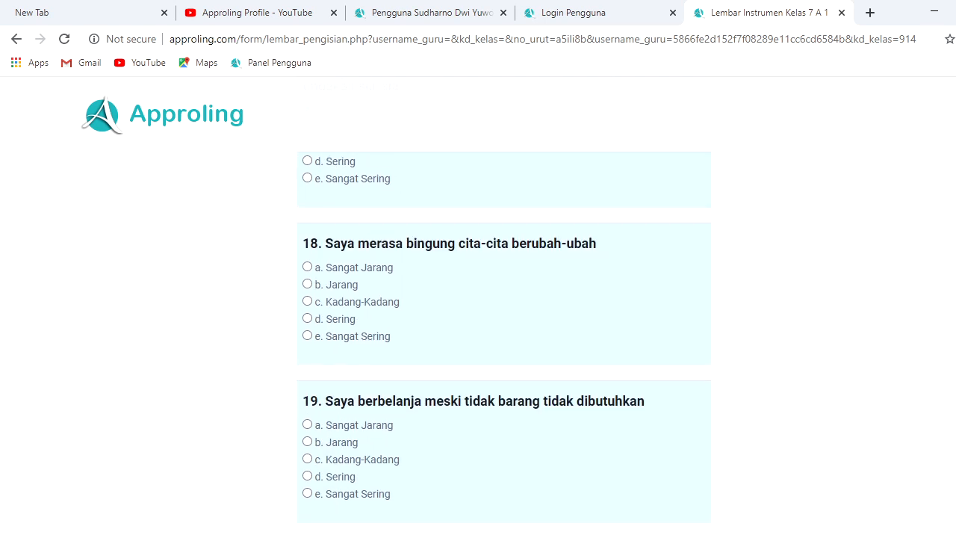
left_click(307, 268)
scroll(510, 327, "down", 2)
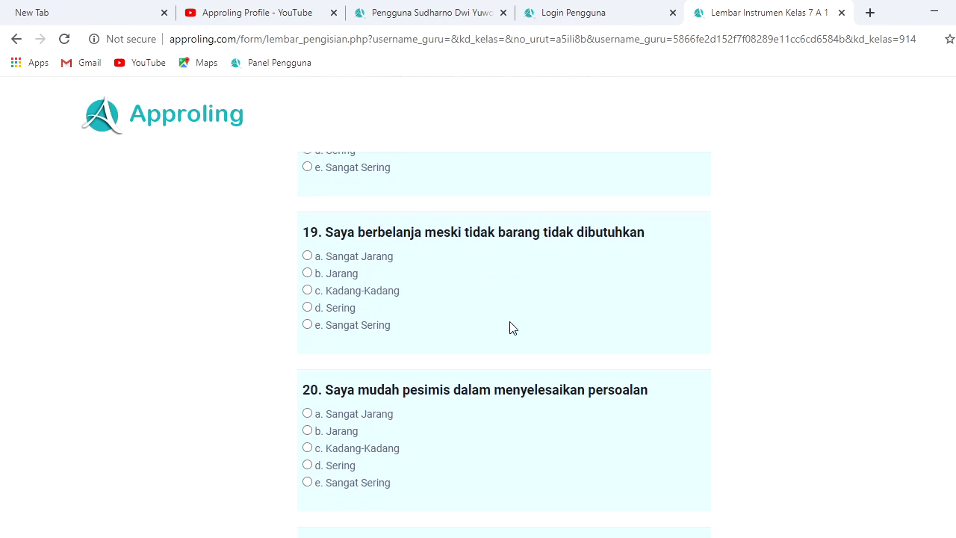
left_click(307, 257)
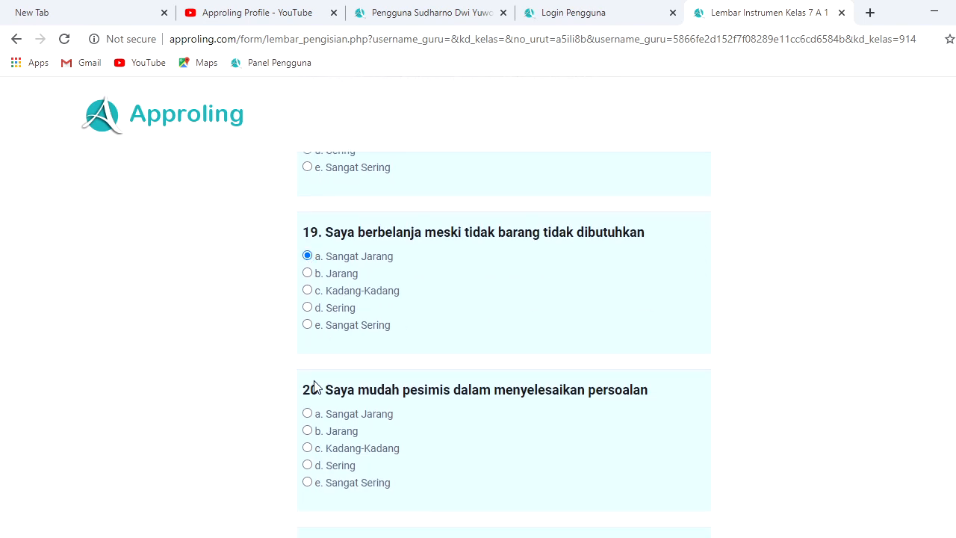
left_click(308, 448)
Answer questions 22–32 (Jarang for 22, 23, 27; Sangat Jarang otherwise) and submit
scroll(324, 451, "down", 3)
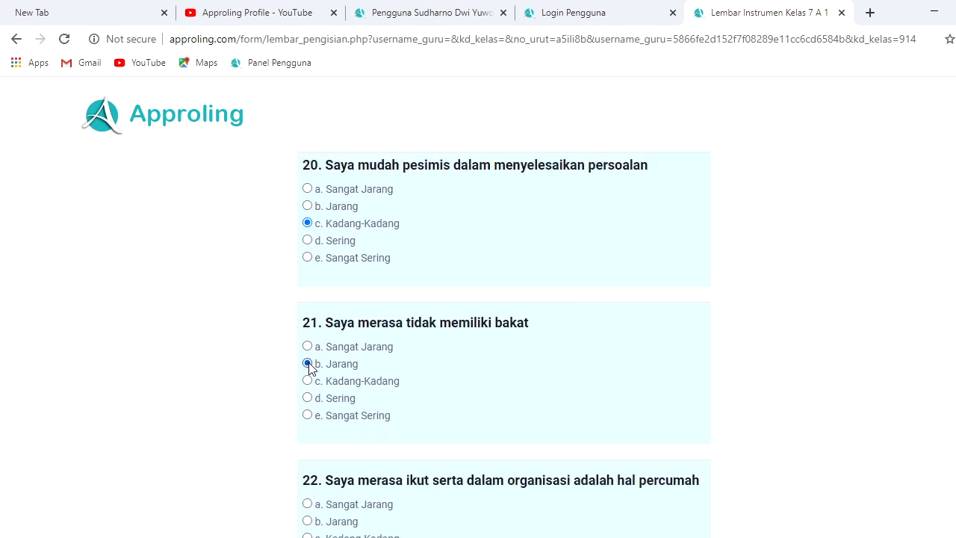
scroll(505, 354, "down", 3)
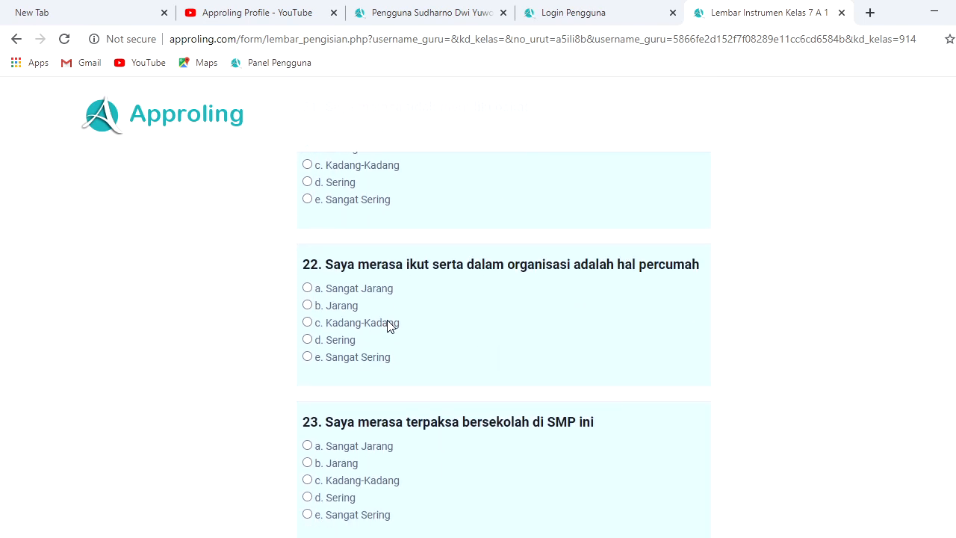
left_click(307, 306)
scroll(576, 291, "down", 3)
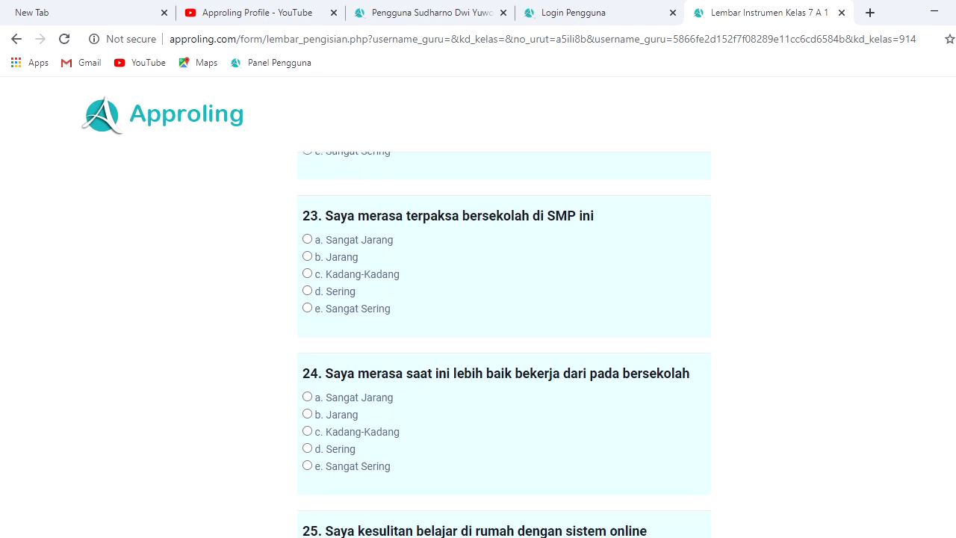
left_click(307, 256)
scroll(827, 402, "down", 3)
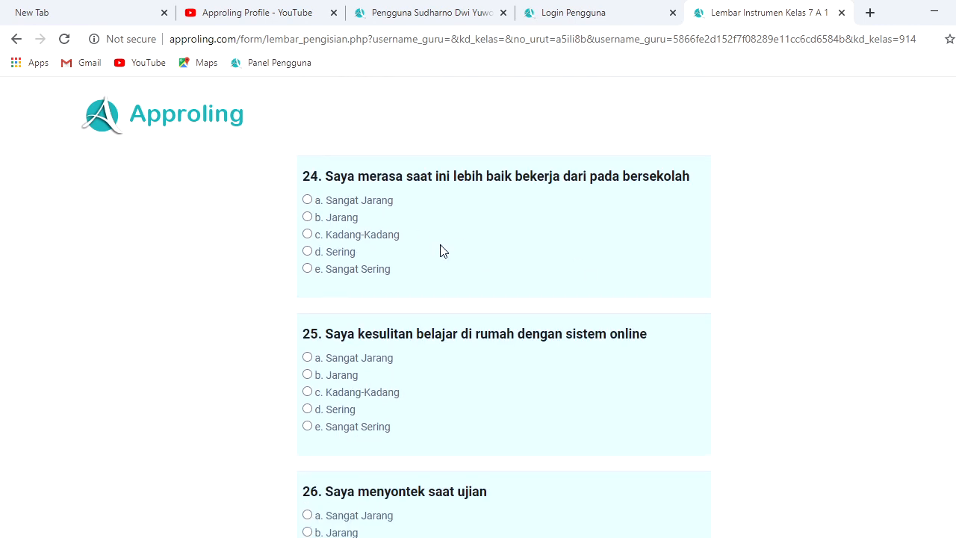
left_click(307, 200)
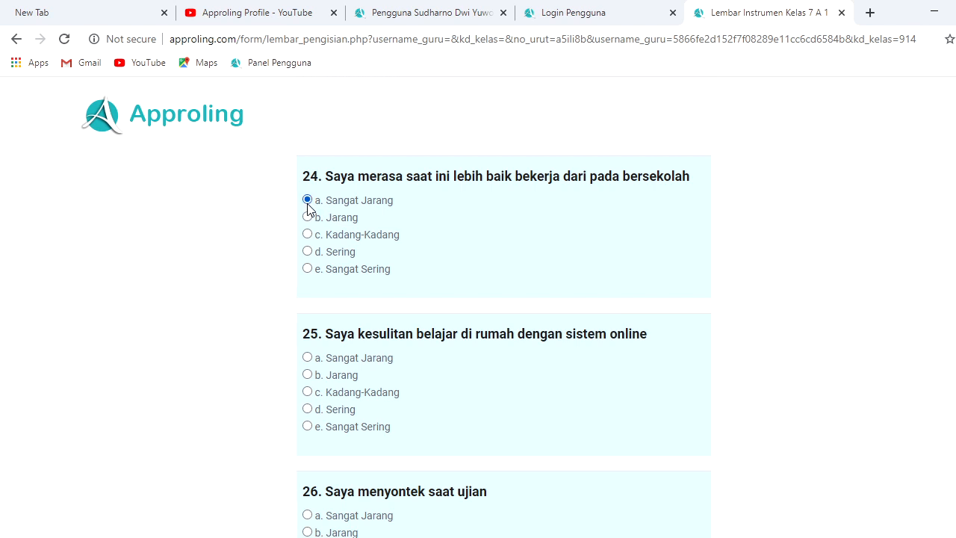
left_click(307, 357)
scroll(461, 389, "down", 2)
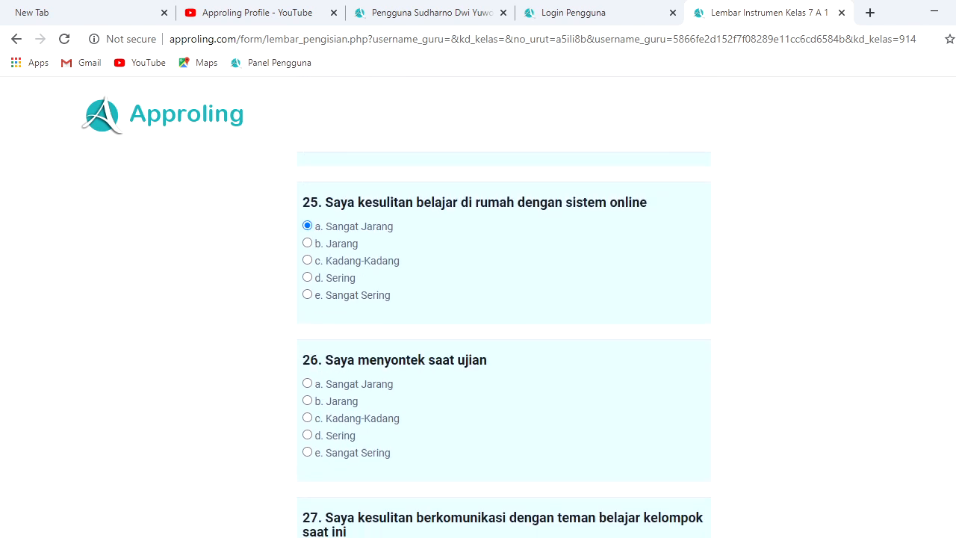
left_click(307, 339)
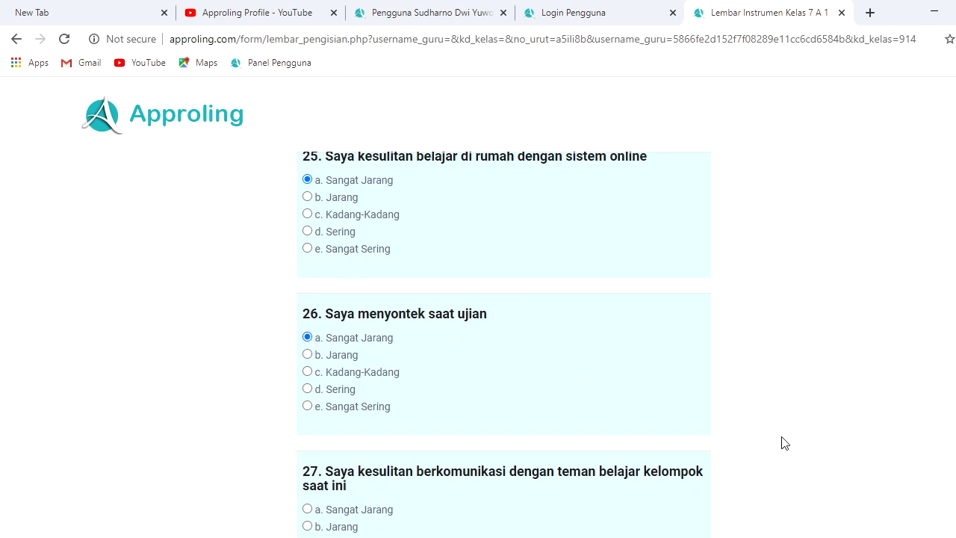
scroll(644, 384, "down", 3)
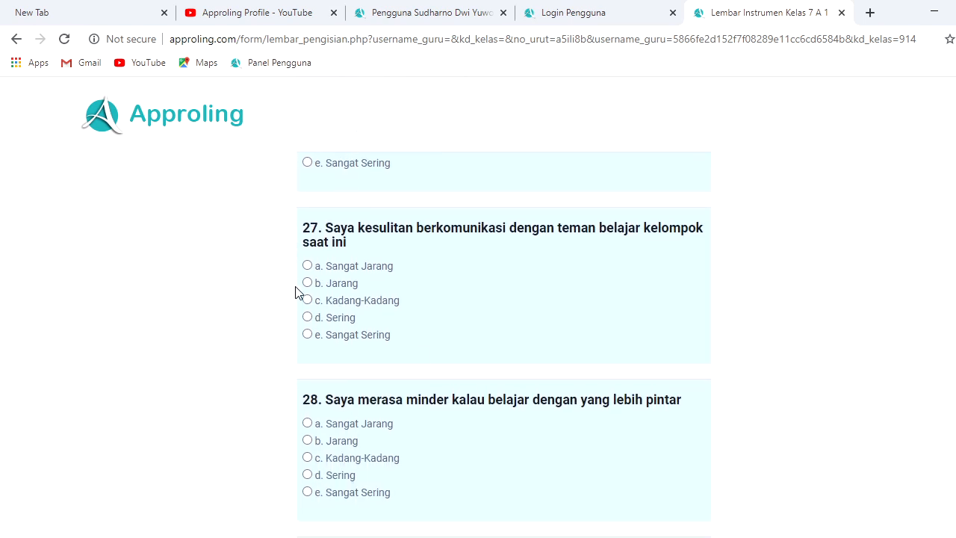
left_click(308, 284)
left_click(310, 424)
scroll(775, 412, "down", 3)
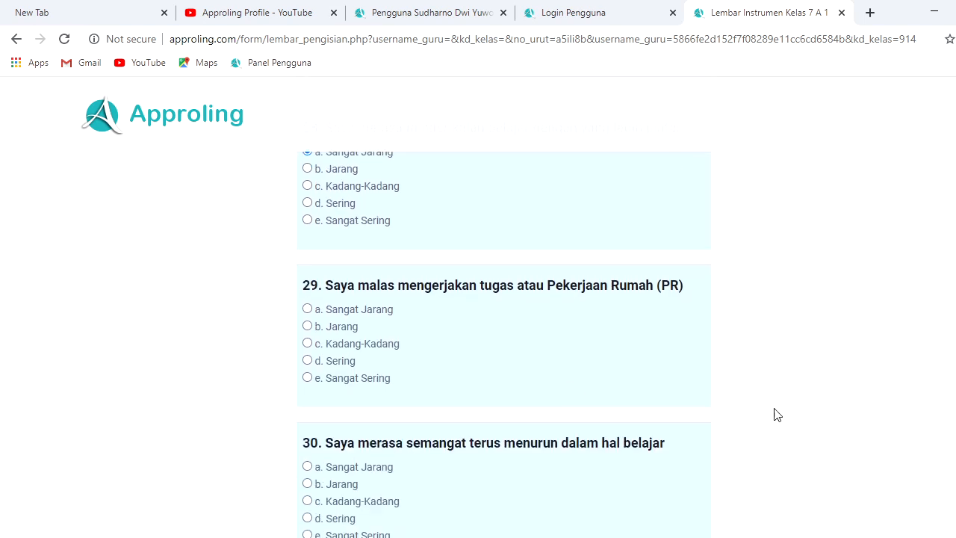
left_click(307, 309)
left_click(308, 467)
scroll(778, 508, "down", 3)
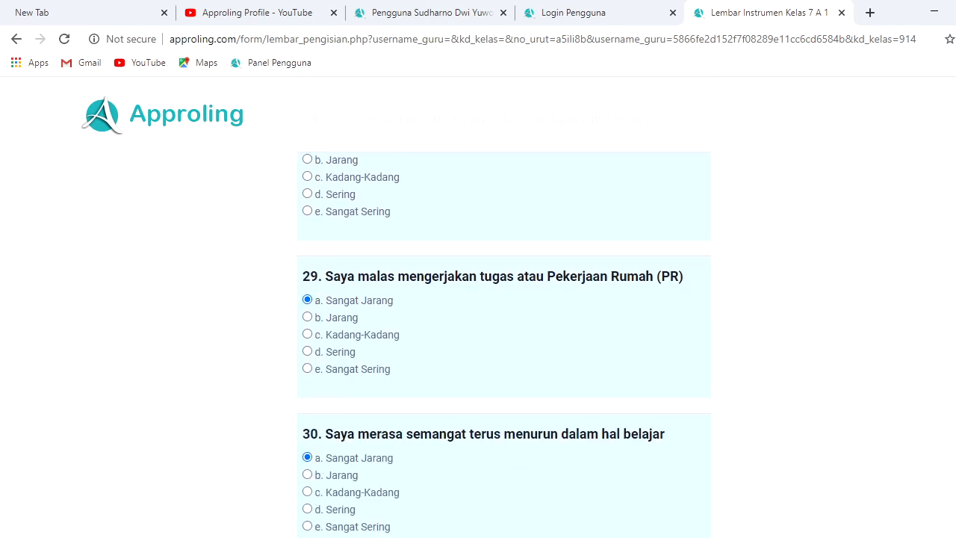
left_click(307, 343)
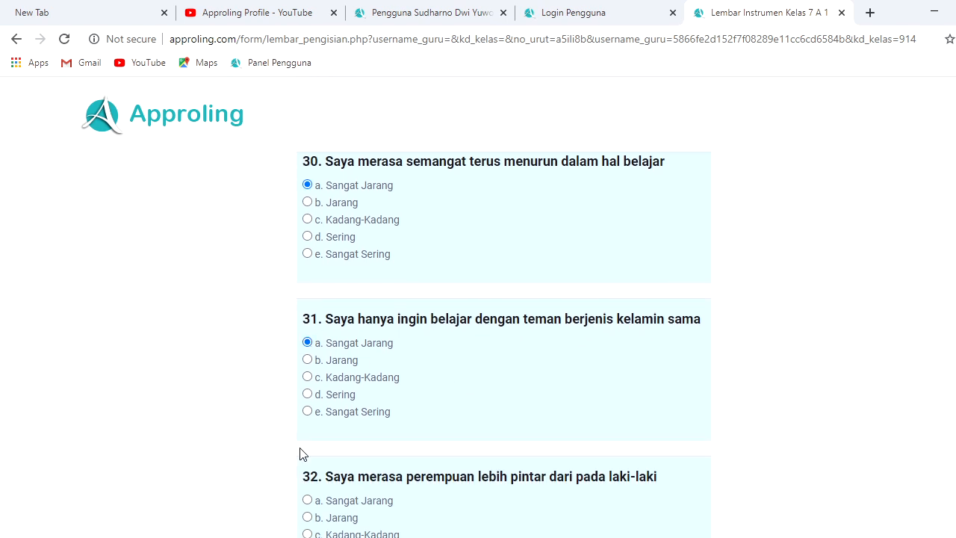
left_click(307, 500)
scroll(536, 352, "down", 4)
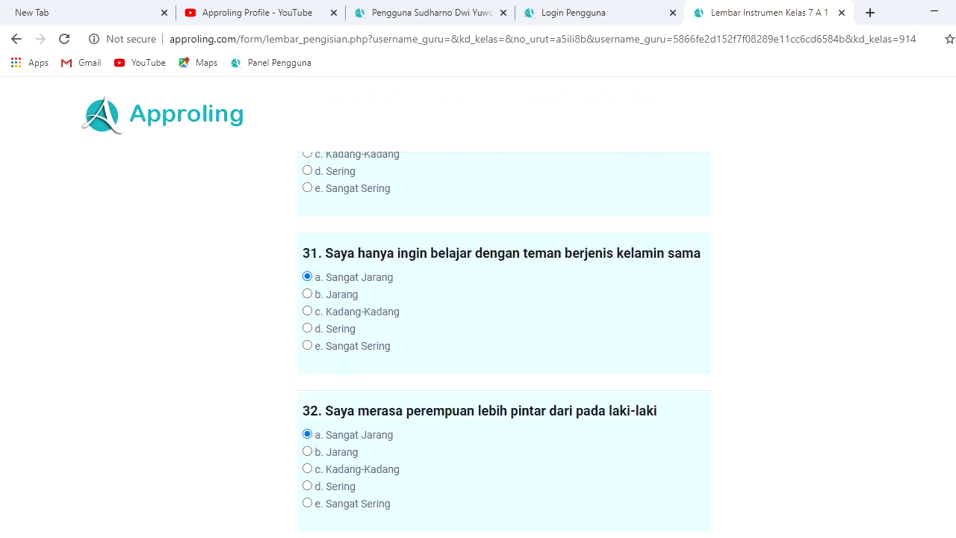
left_click(523, 327)
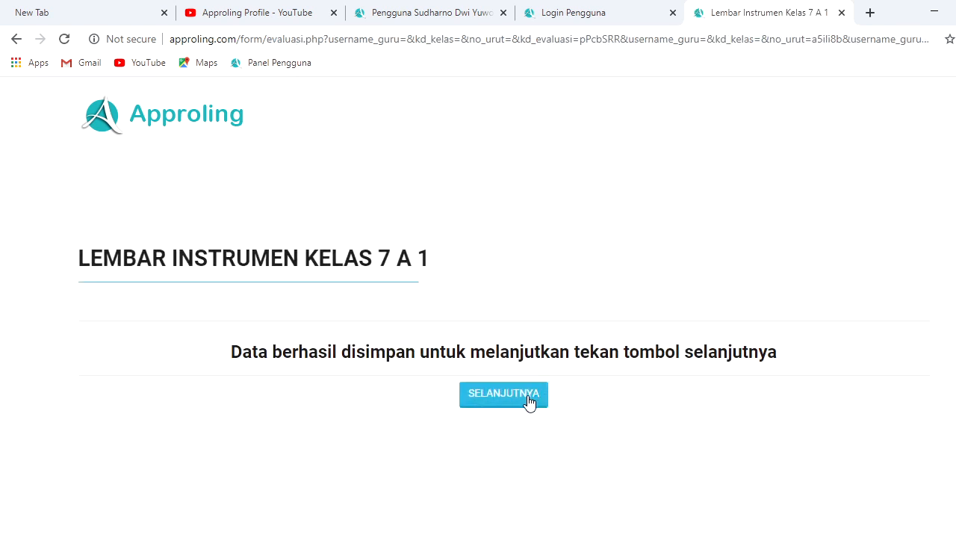
Enter the note 'asdahhasdhhasdhasdh' on the final page, finish, and open the Approling website
left_click(529, 402)
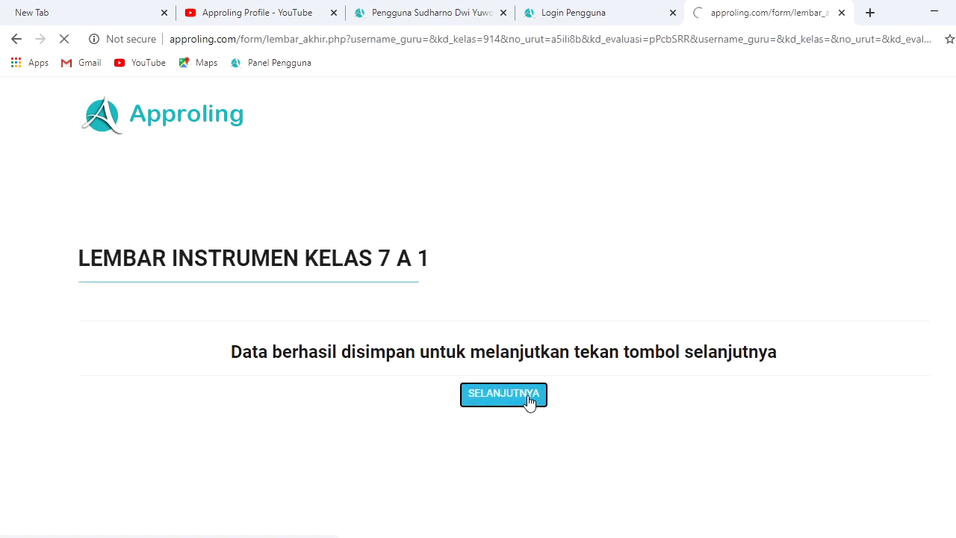
type("asdahhas")
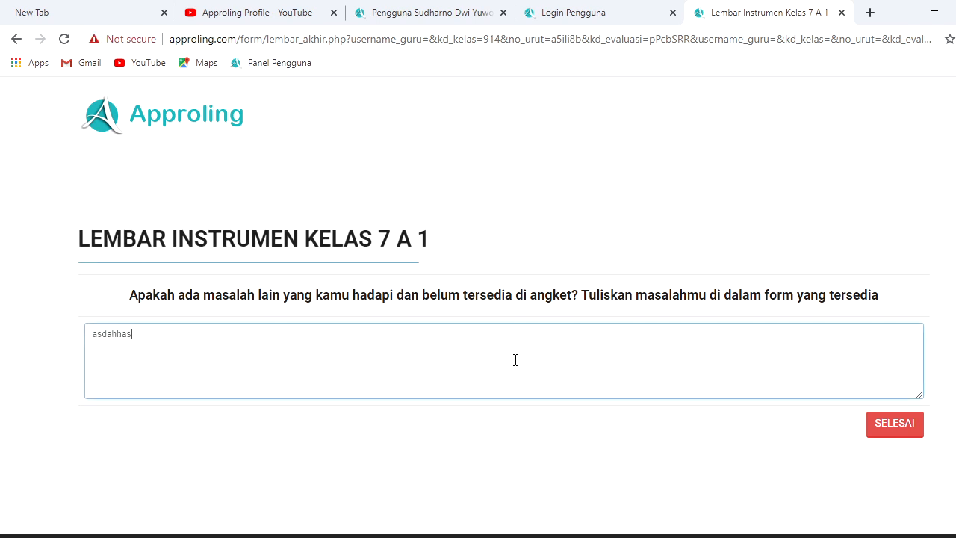
type("dhhasdhasdh")
left_click(895, 437)
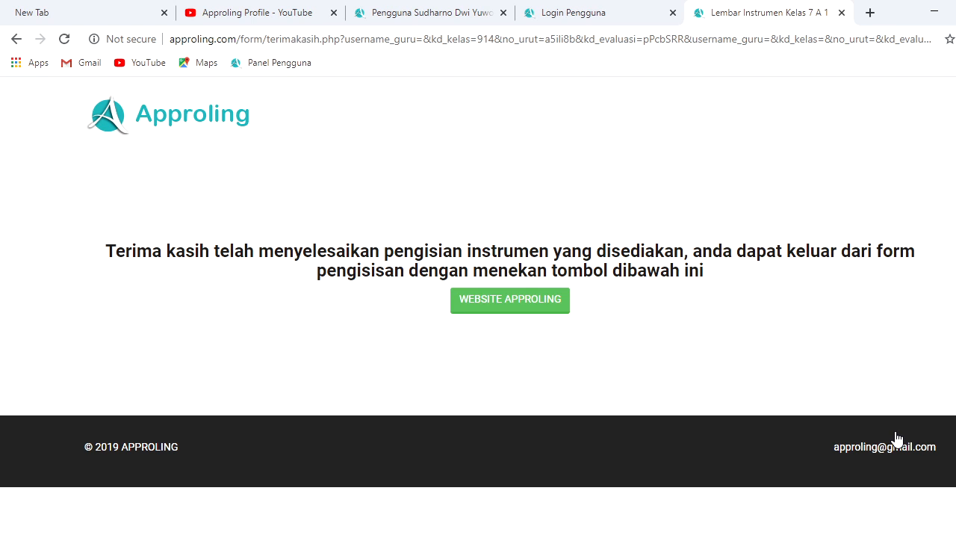
left_click(529, 302)
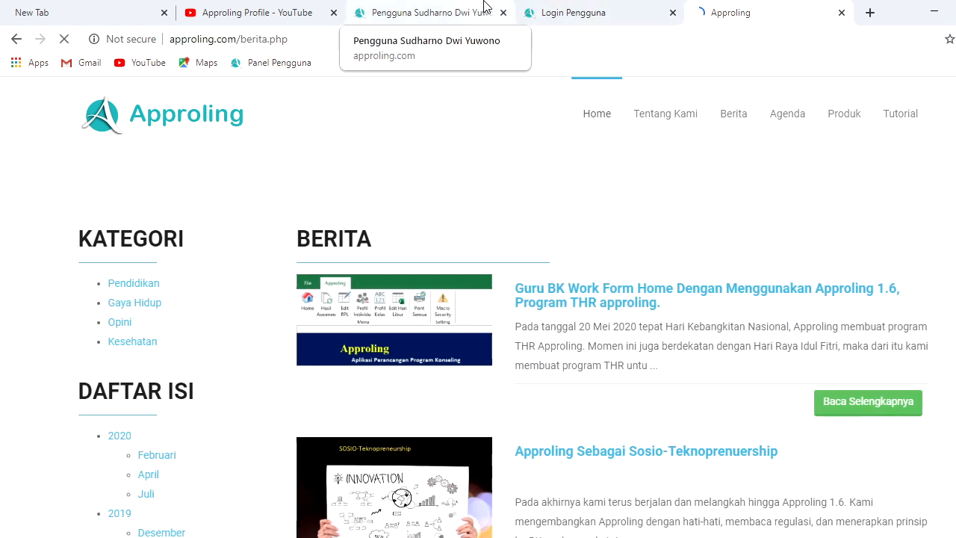
Close the Approling news tab in the browser
left_click(579, 7)
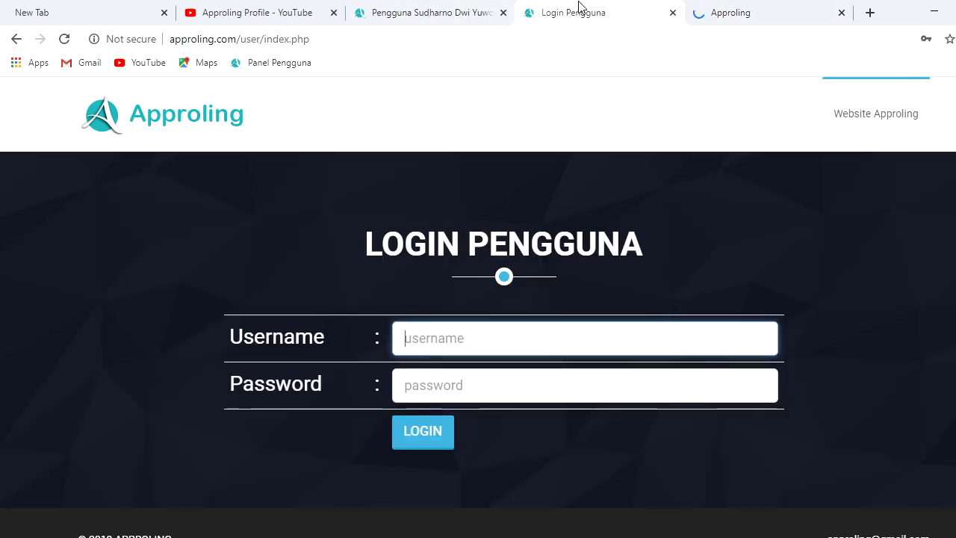
left_click(443, 10)
left_click(586, 7)
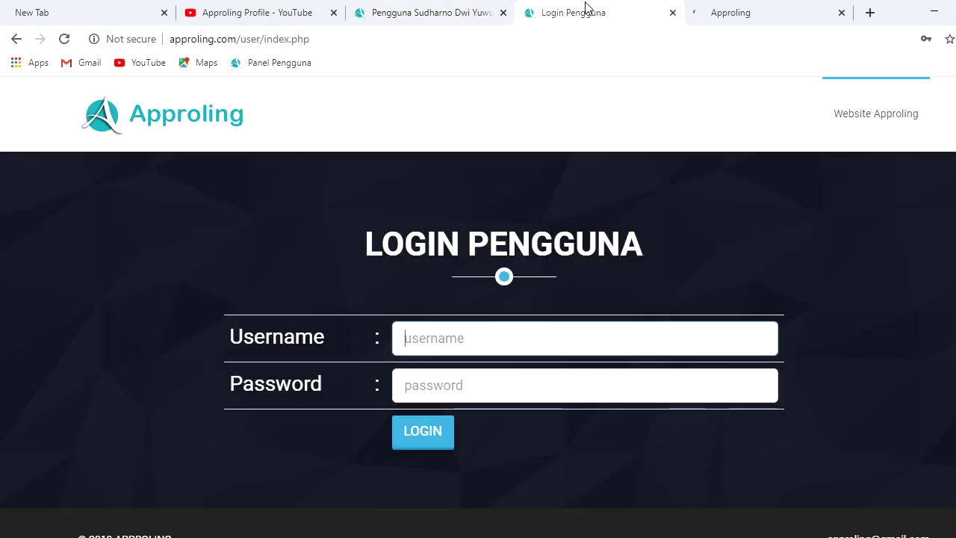
left_click(773, 6)
left_click(842, 12)
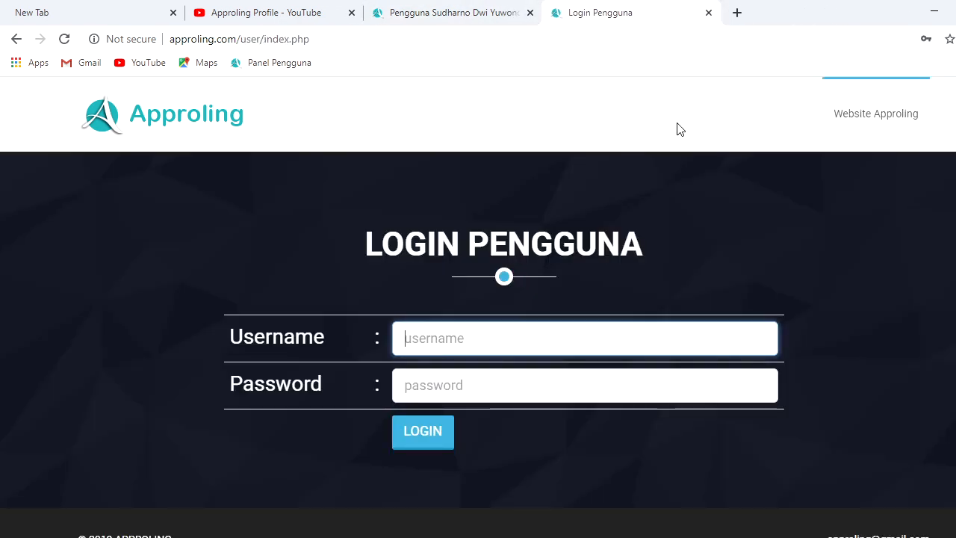
Reload the teacher's share-URL tab and go back to the class list of 7 A 1–7 A 3
left_click(470, 14)
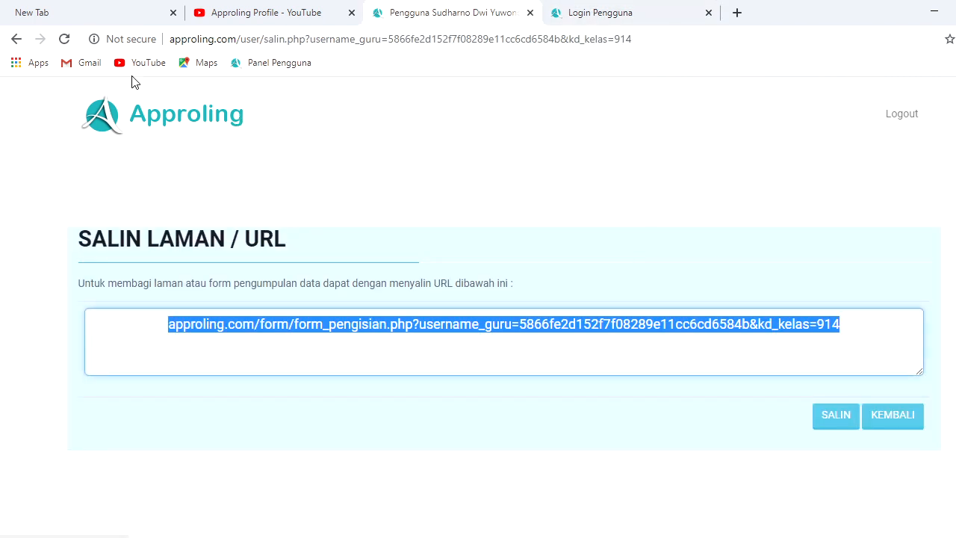
left_click(64, 39)
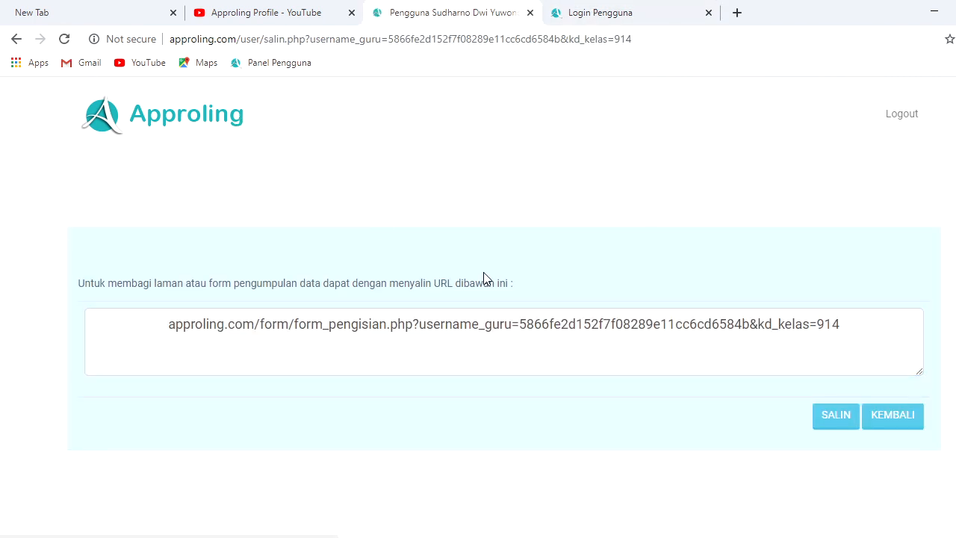
left_click(893, 415)
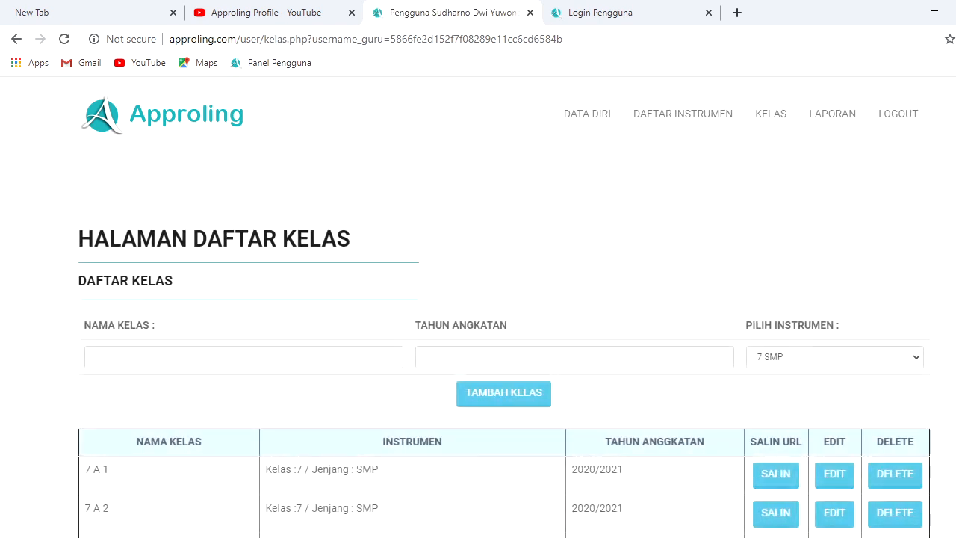
scroll(869, 314, "down", 2)
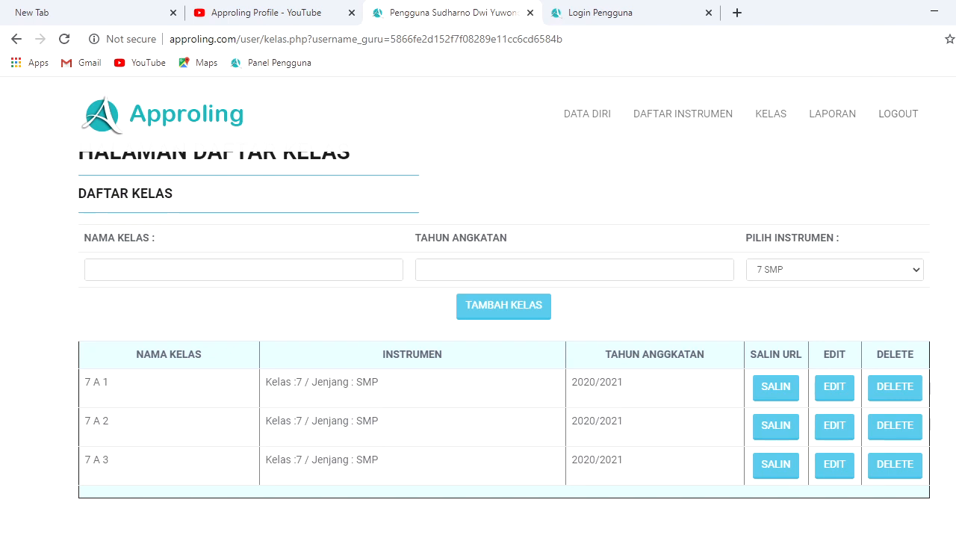
scroll(932, 171, "up", 1)
Download the Kelas 7 SMP assessment results from Laporan and open assesment-siswa-7-SMP (1).xls
left_click(820, 119)
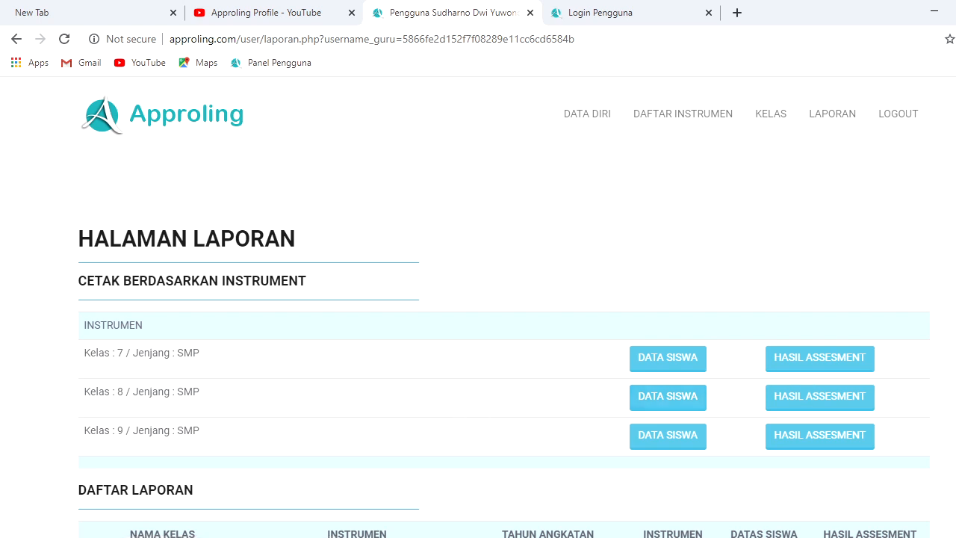
scroll(503, 344, "down", 2)
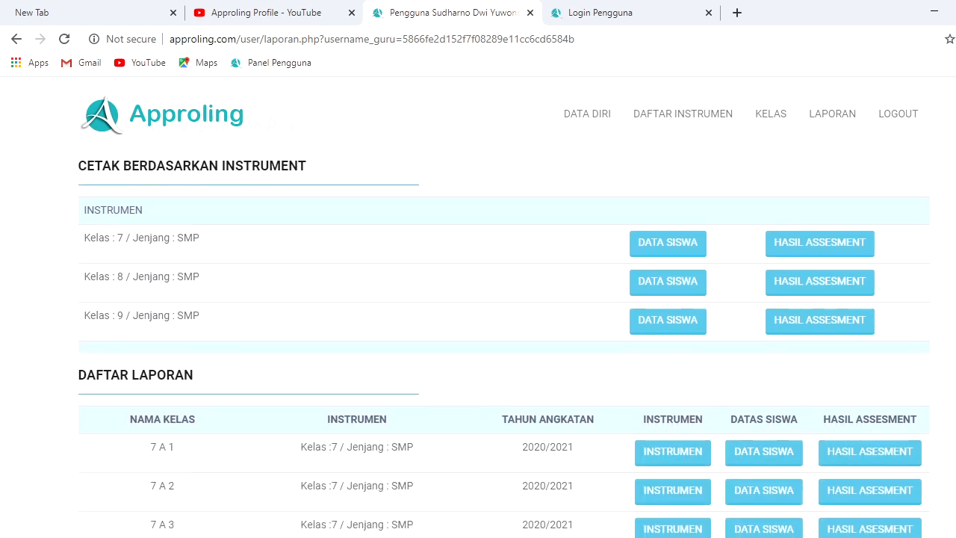
left_click(819, 252)
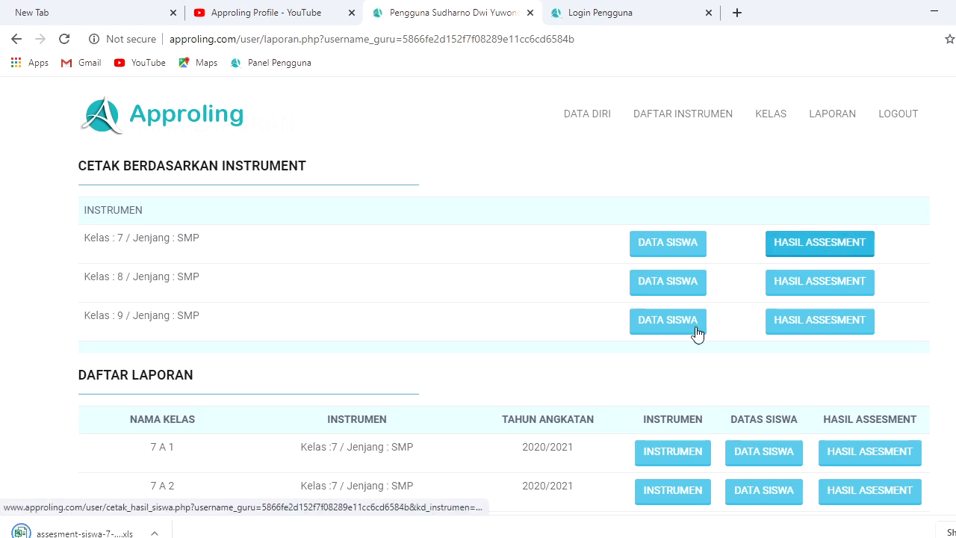
scroll(503, 333, "down", 2)
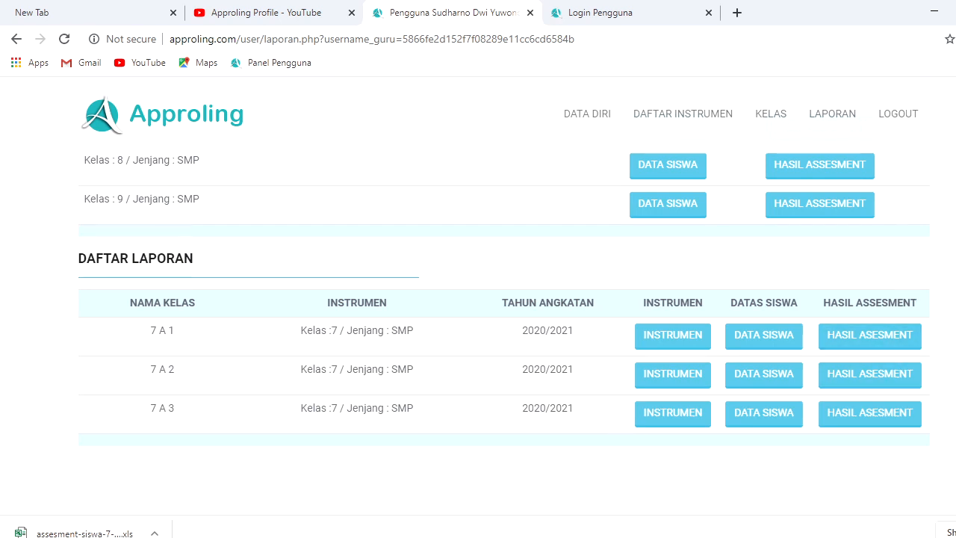
scroll(820, 251, "up", 3)
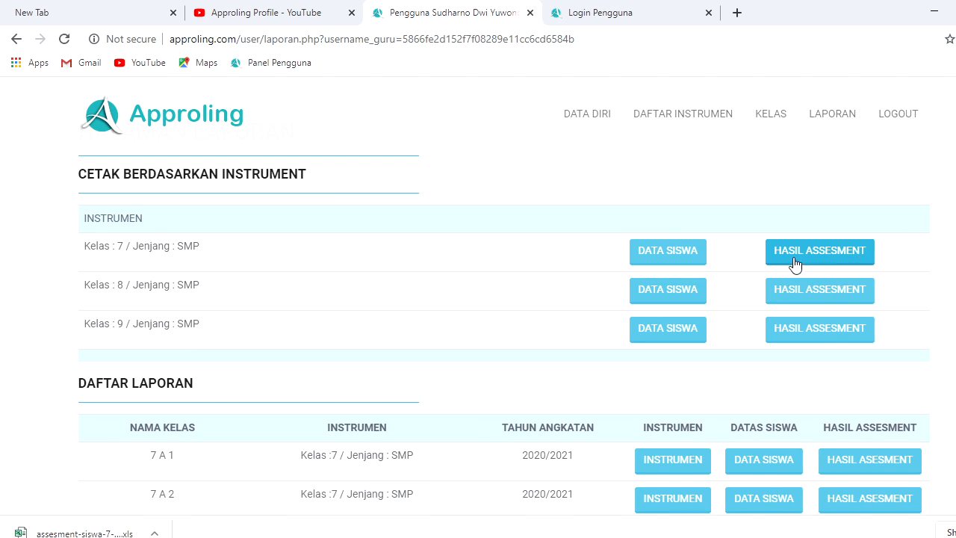
left_click(112, 533)
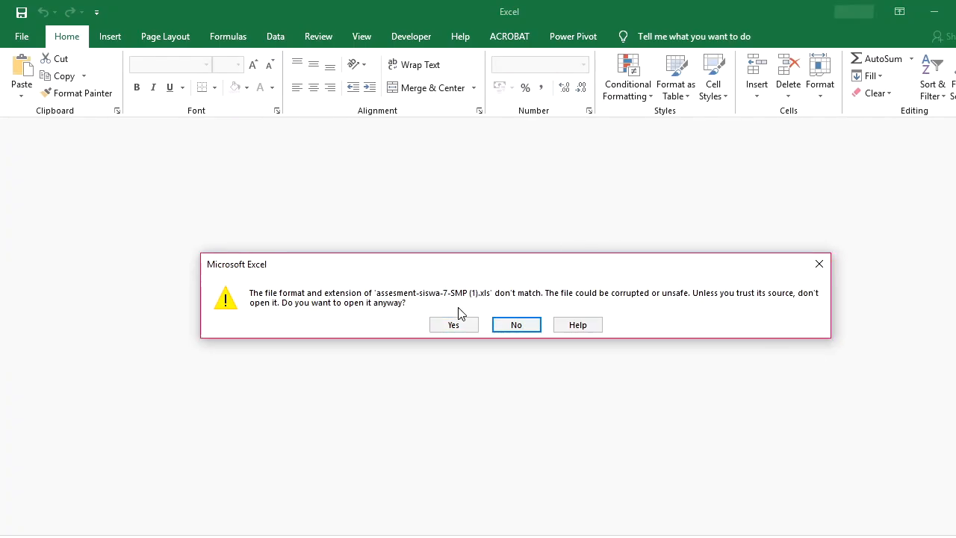
Confirm opening assesment-siswa-7-SMP (1) despite the format warning, then close it
left_click(454, 324)
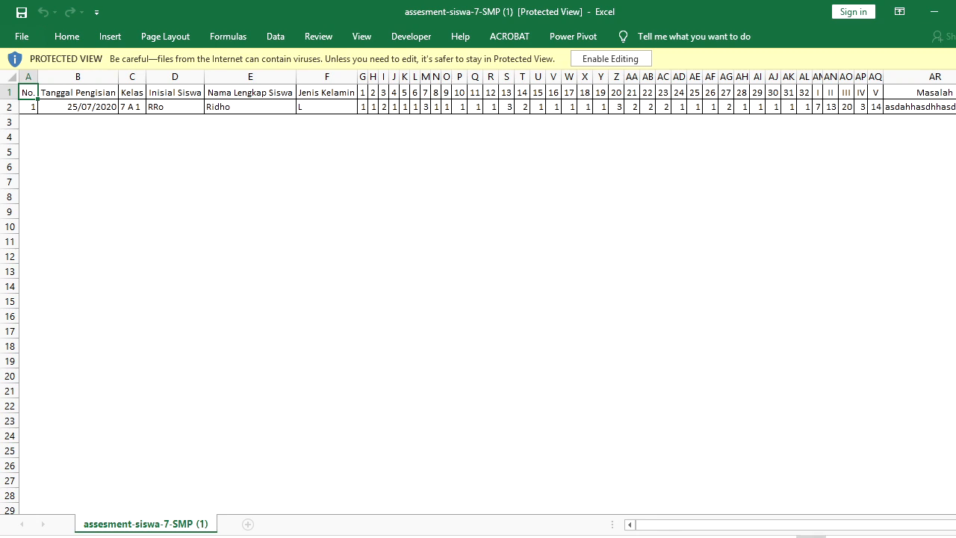
left_click(955, 12)
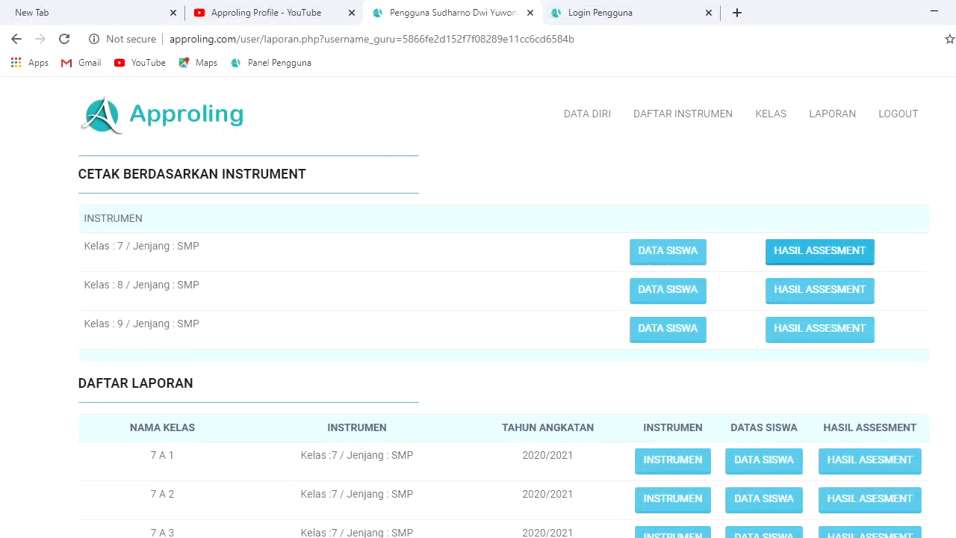
Log out of the Approling teacher account and switch to the SMP_Update folder in File Explorer
scroll(478, 344, "up", 1)
scroll(504, 351, "down", 1)
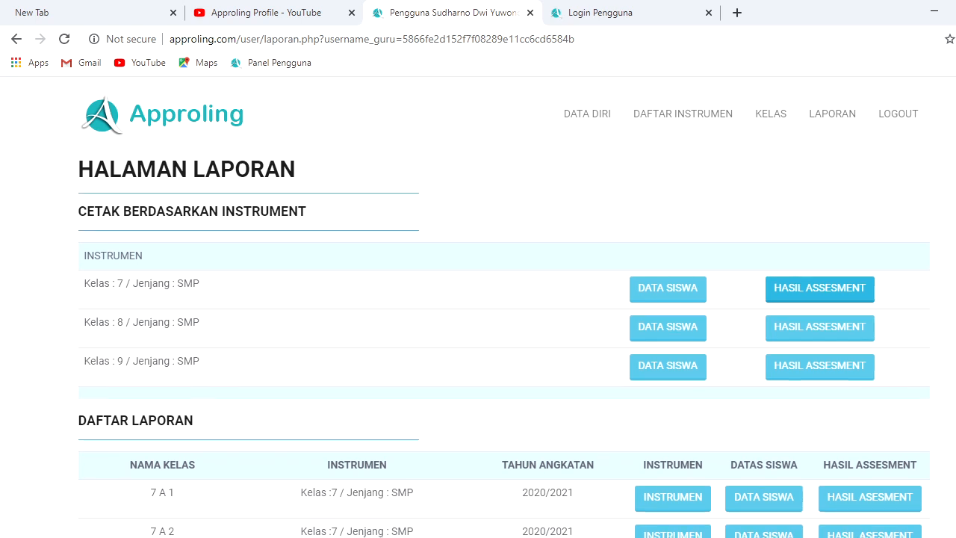
scroll(503, 351, "up", 1)
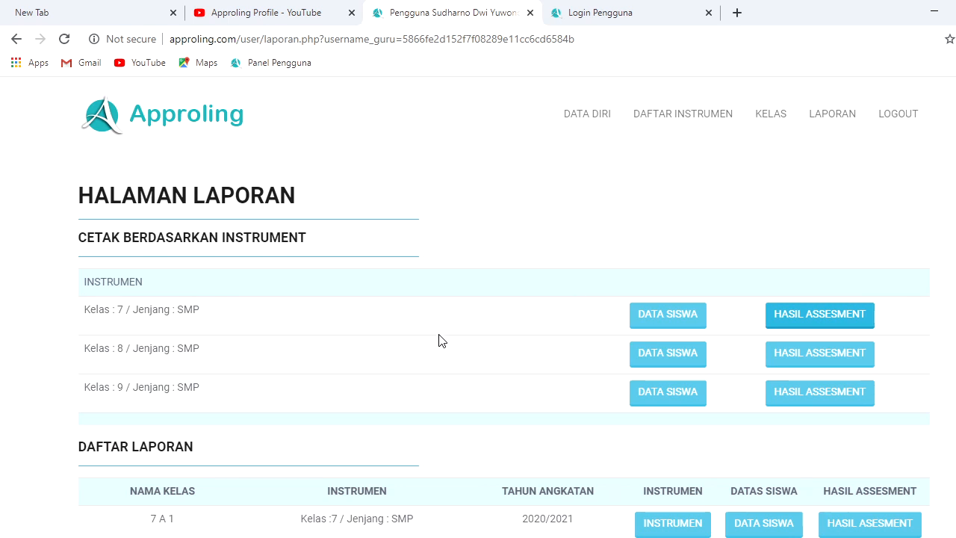
left_click(905, 123)
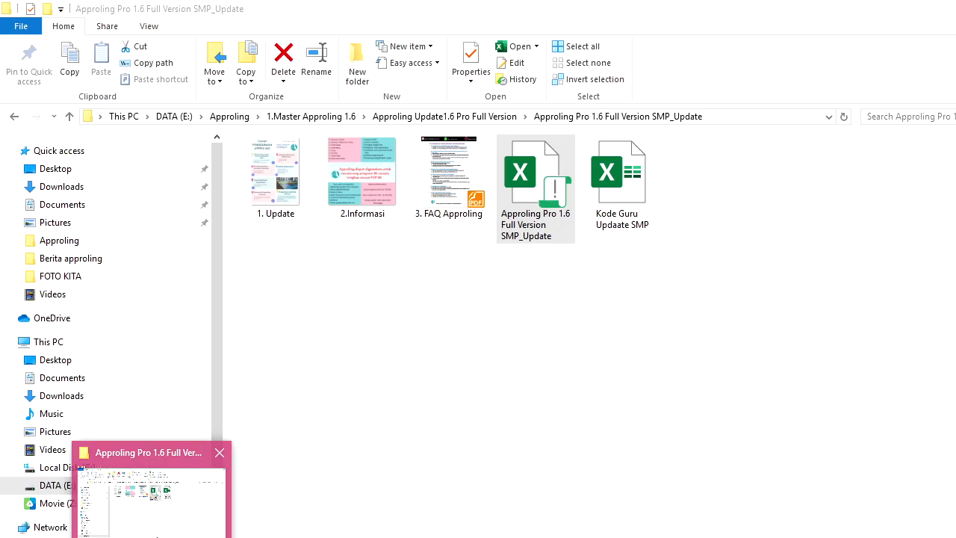
left_click(157, 535)
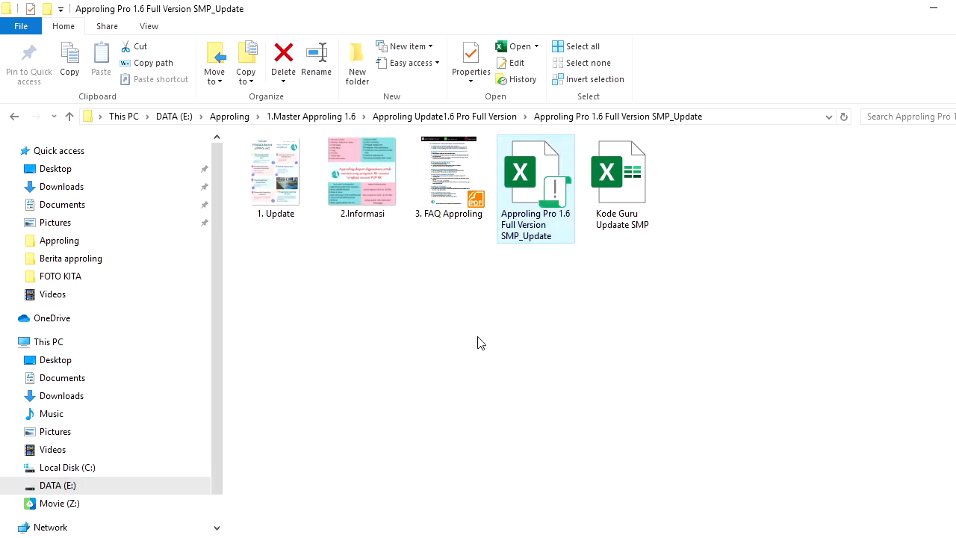
Open the Approling Pro 1.6 Full Version SMP_Update workbook from the folder
double_click(526, 222)
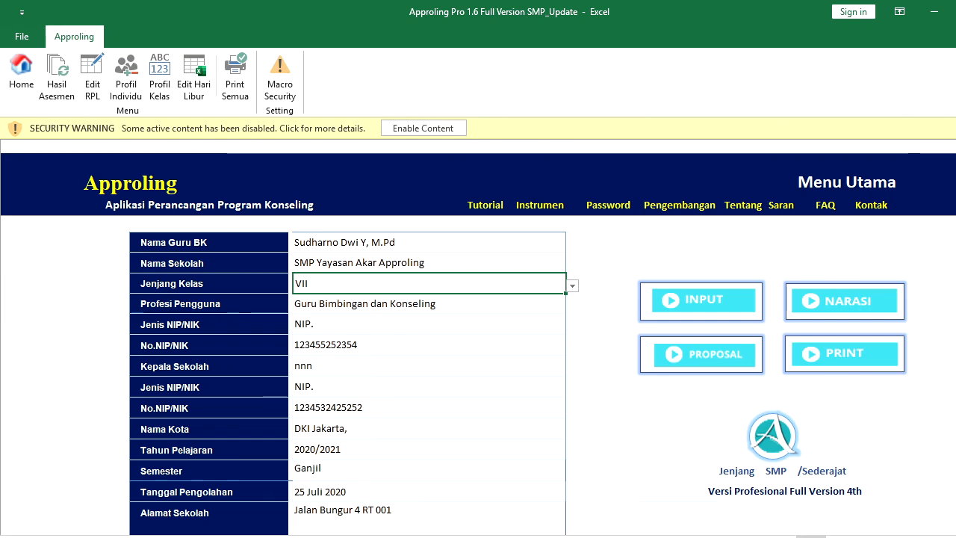
Enable the workbook's macros and log in with the teacher code
left_click(428, 132)
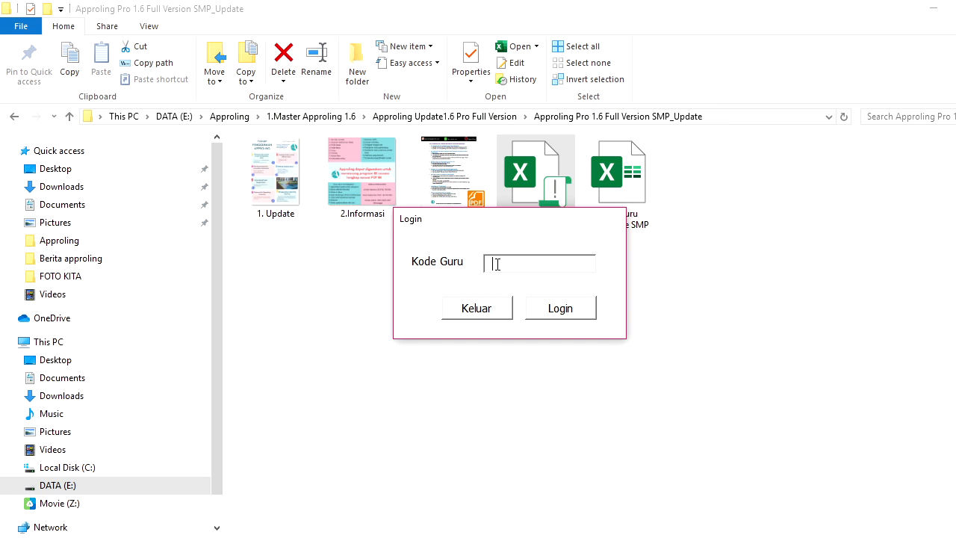
left_click(561, 307)
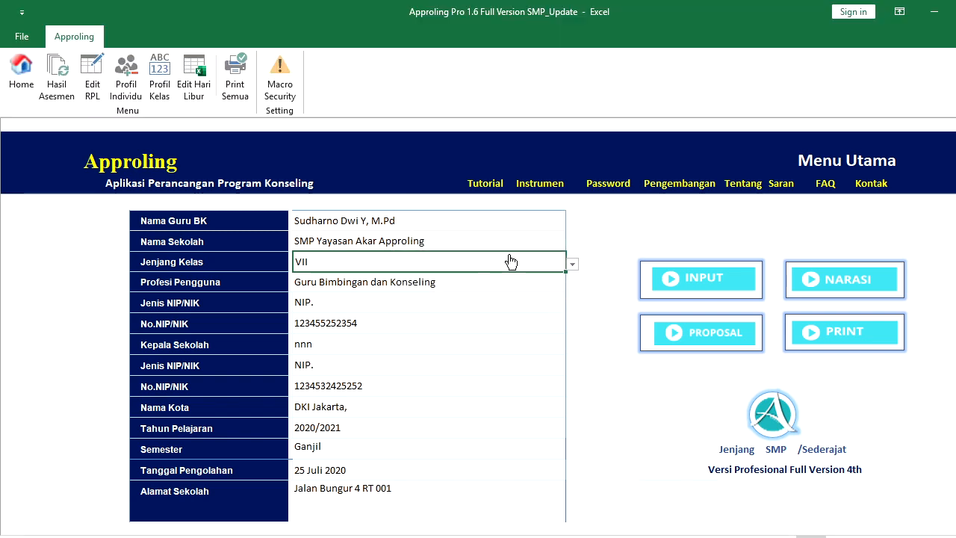
Switch Jenjang Kelas to VIII and back to VII, then open the Hasil Asesmen sheet
left_click(509, 221)
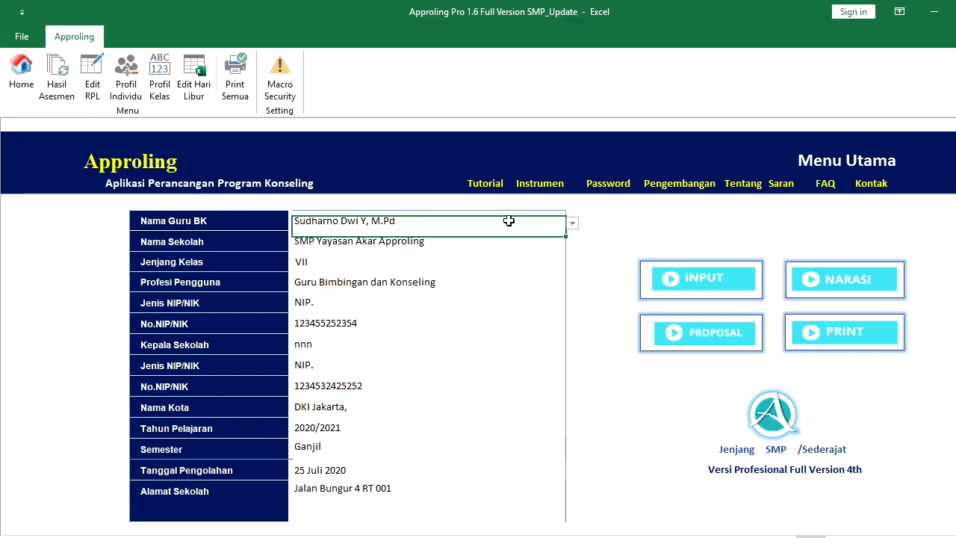
left_click(569, 222)
left_click(566, 236)
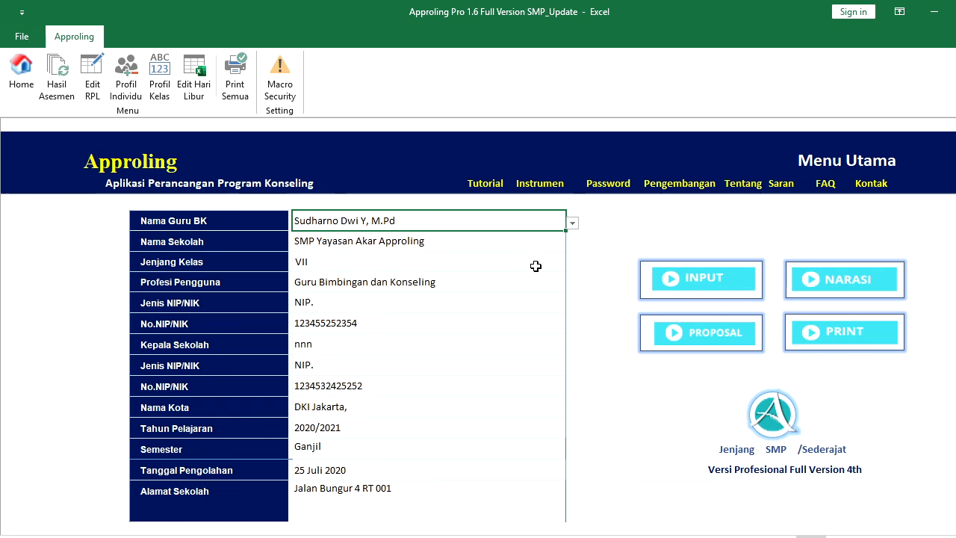
key("Down")
key("Down")
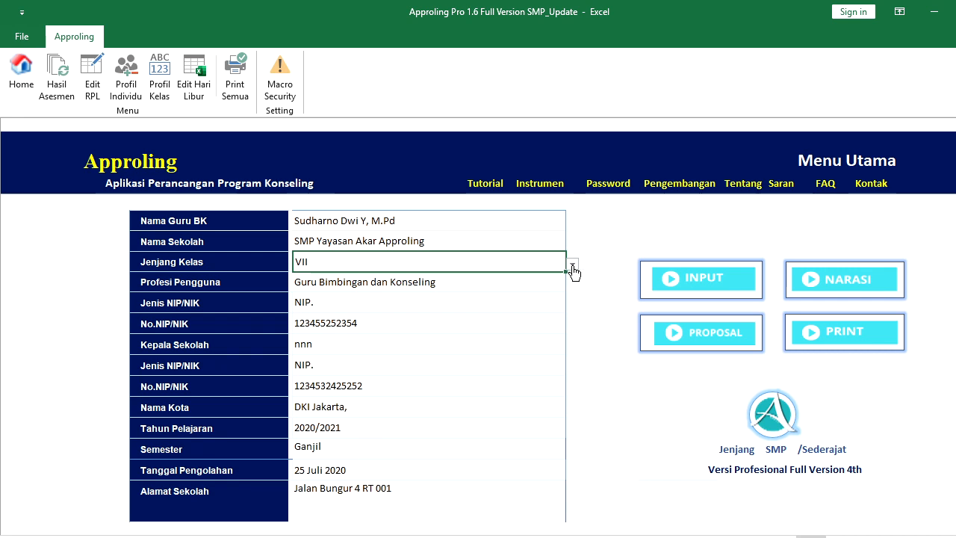
left_click(572, 267)
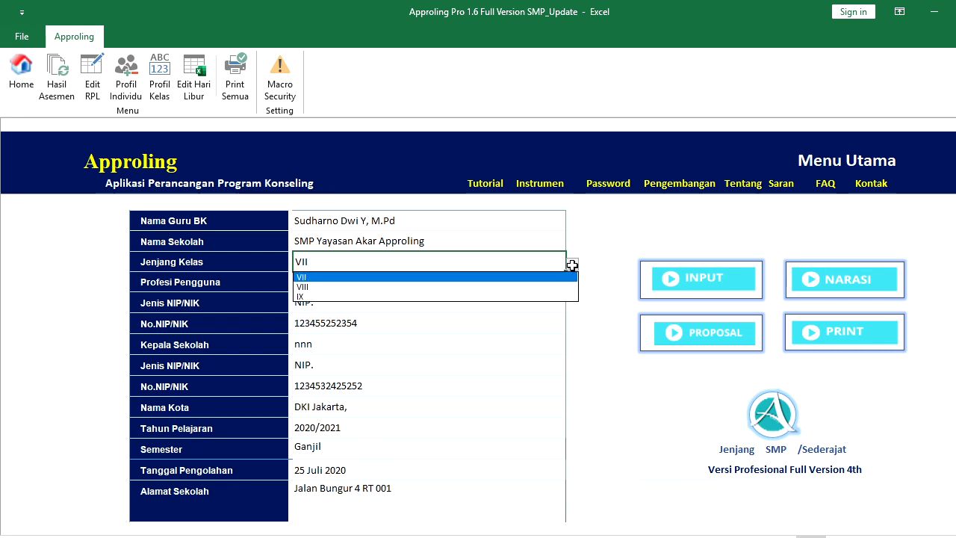
left_click(550, 286)
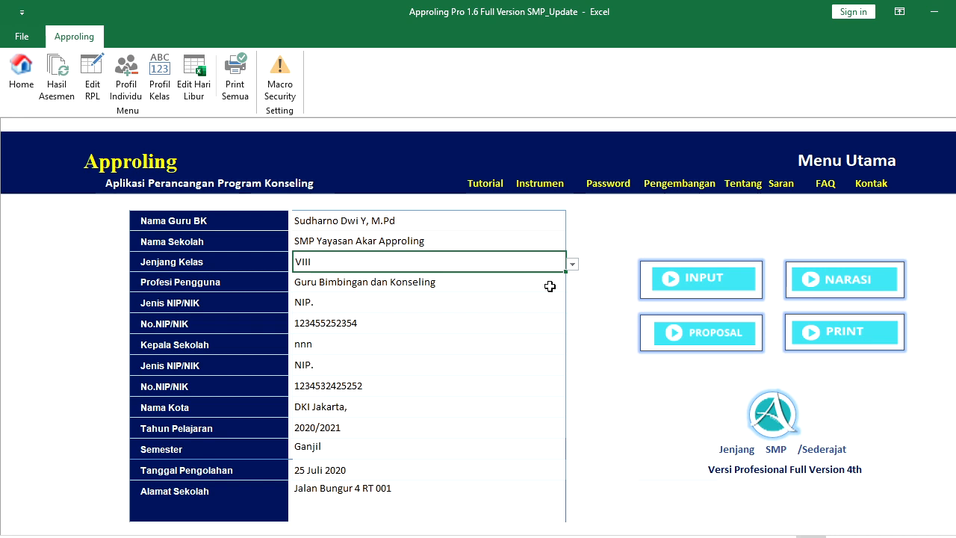
left_click(573, 266)
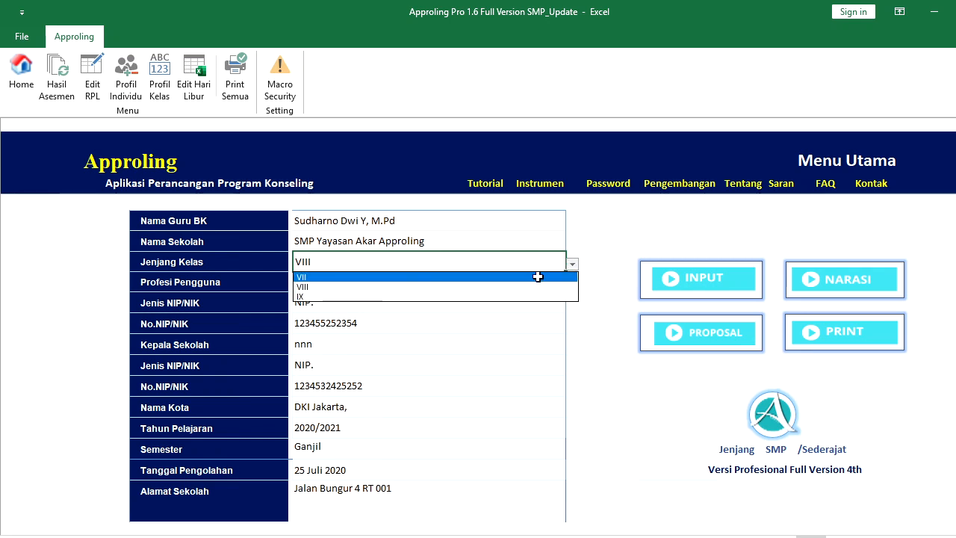
left_click(537, 277)
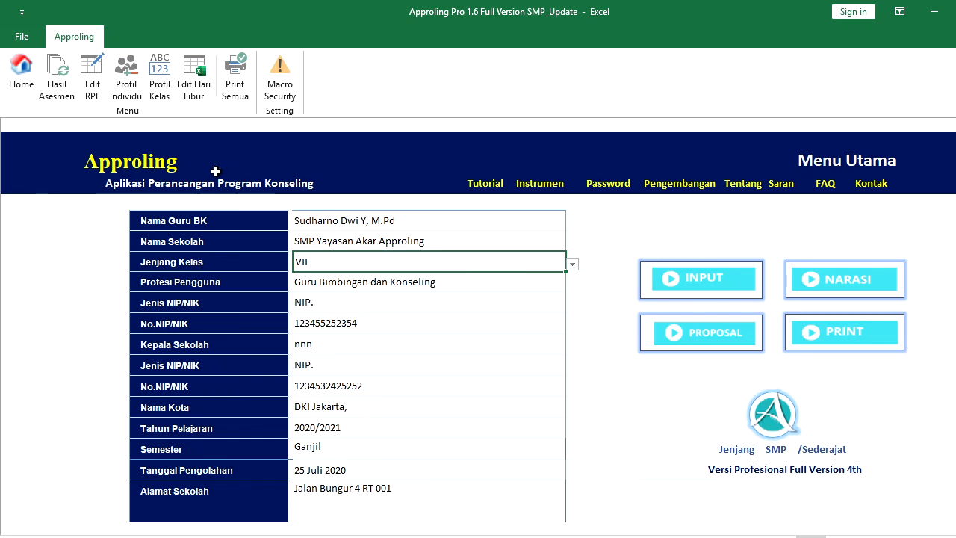
left_click(63, 96)
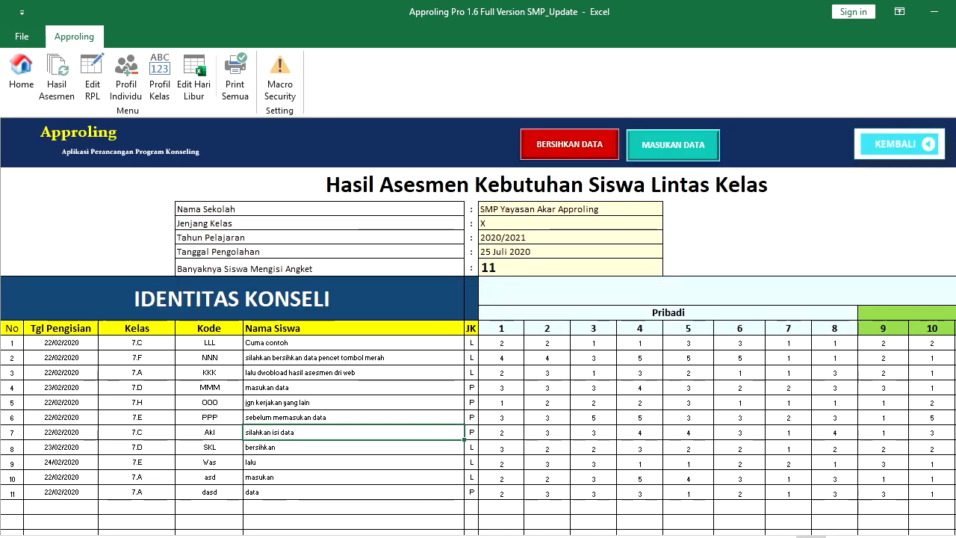
left_click(301, 343)
key("Down")
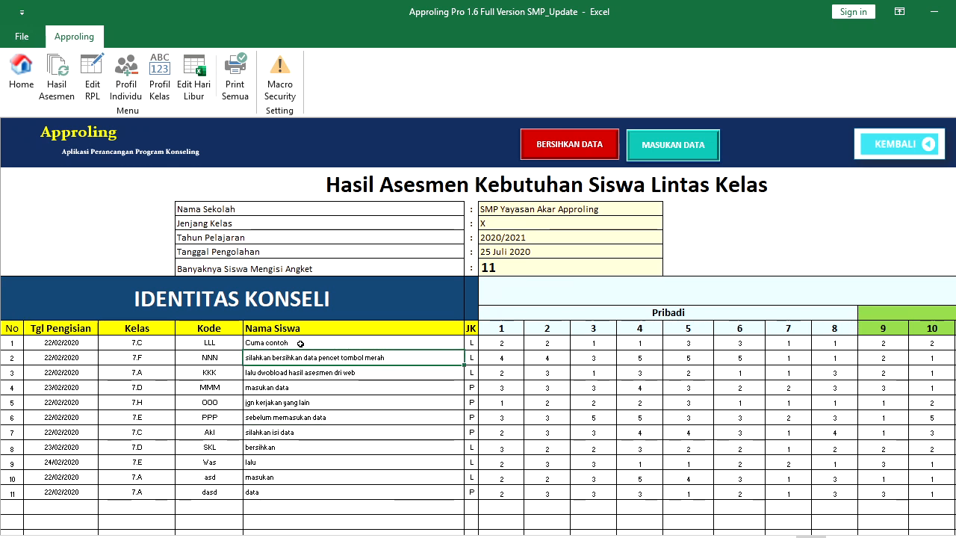
key("Down")
key("Down")
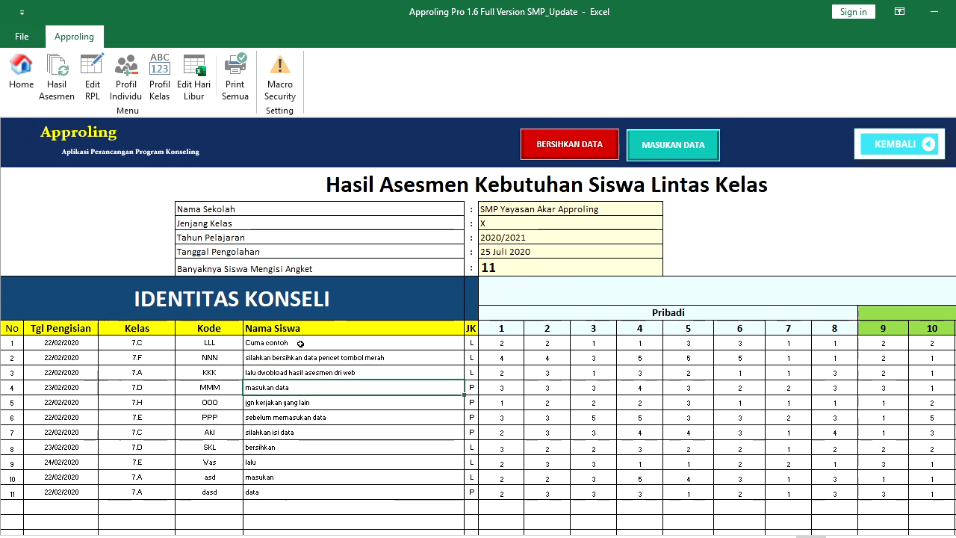
key("Down")
key("Down")
key("Down")
key("Down")
key("Down")
key("Down")
key("Down")
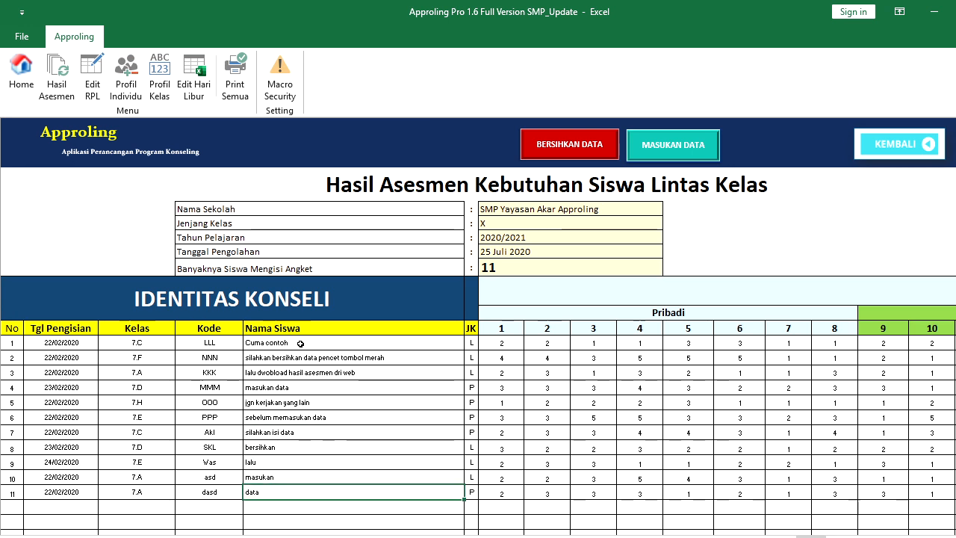
key("Up")
key("Up")
key("Up")
key("Up")
key("Up")
key("Up")
key("Up")
key("Up")
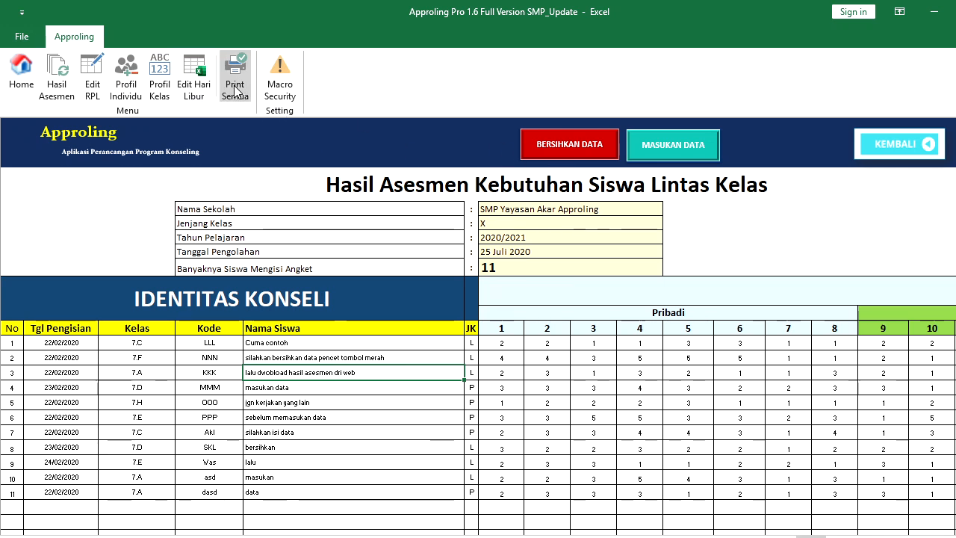
Open the Edit RPL sheet and step up to the third-ranked problem's plan, Hemat
left_click(103, 82)
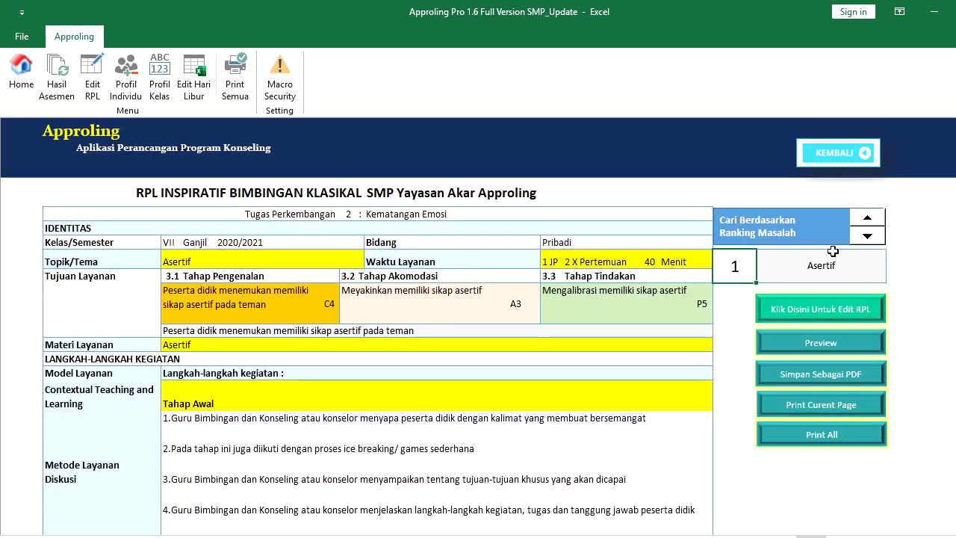
left_click(867, 223)
left_click(867, 222)
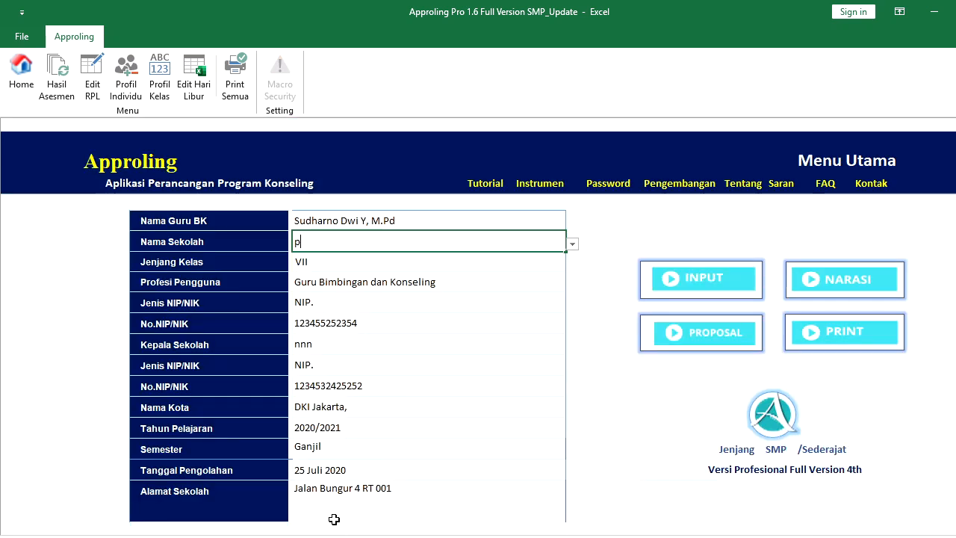
Enter the test value 'wqweqwe' as the school name in the Nama Sekolah cell
left_click(430, 281)
left_click(472, 243)
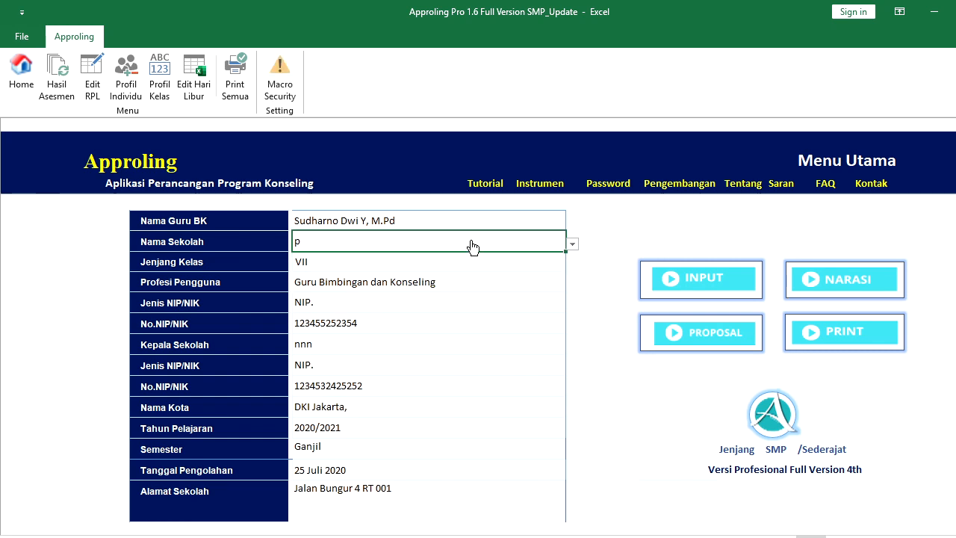
type("wqweqwe")
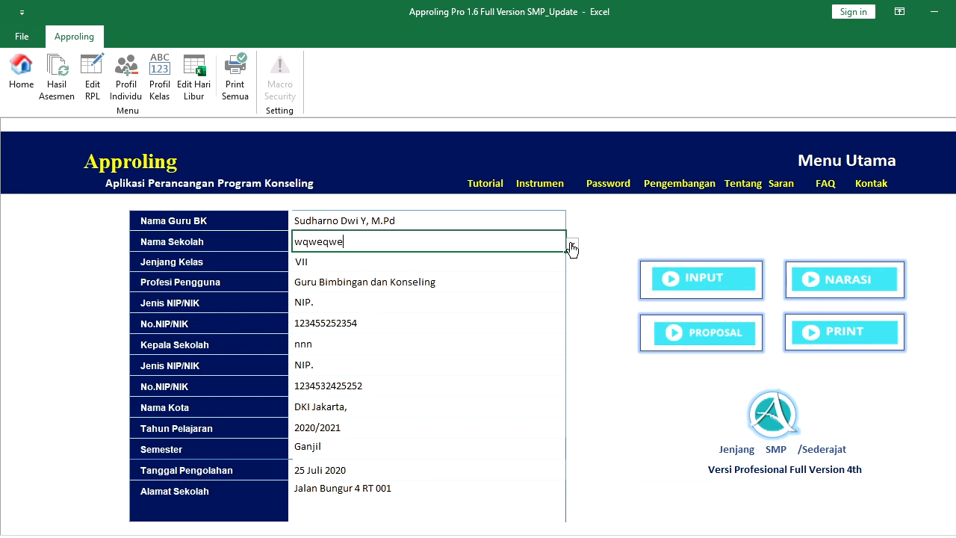
left_click(541, 274)
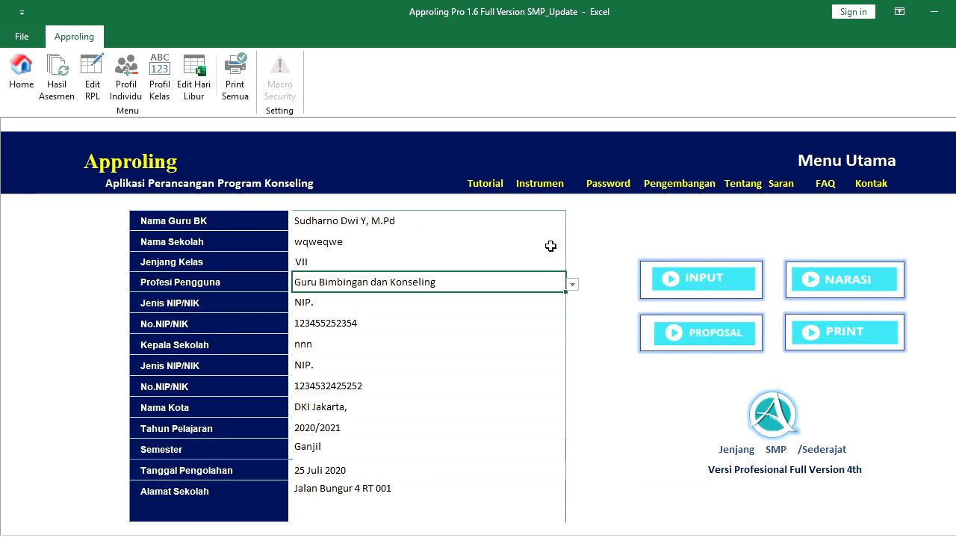
Choose SMP Yayasan Akar Approling from the Nama Sekolah list and go to the INPUT menu
left_click(551, 243)
left_click(568, 245)
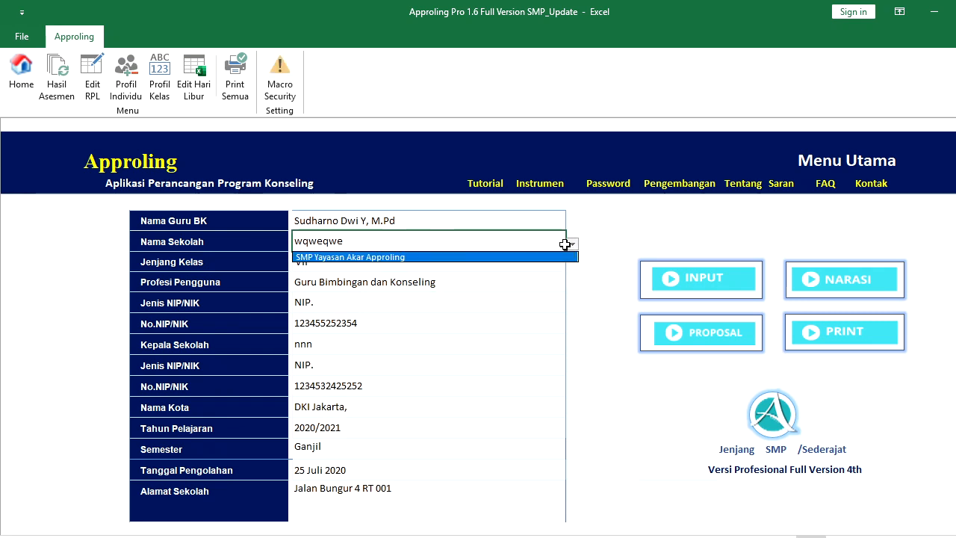
left_click(546, 257)
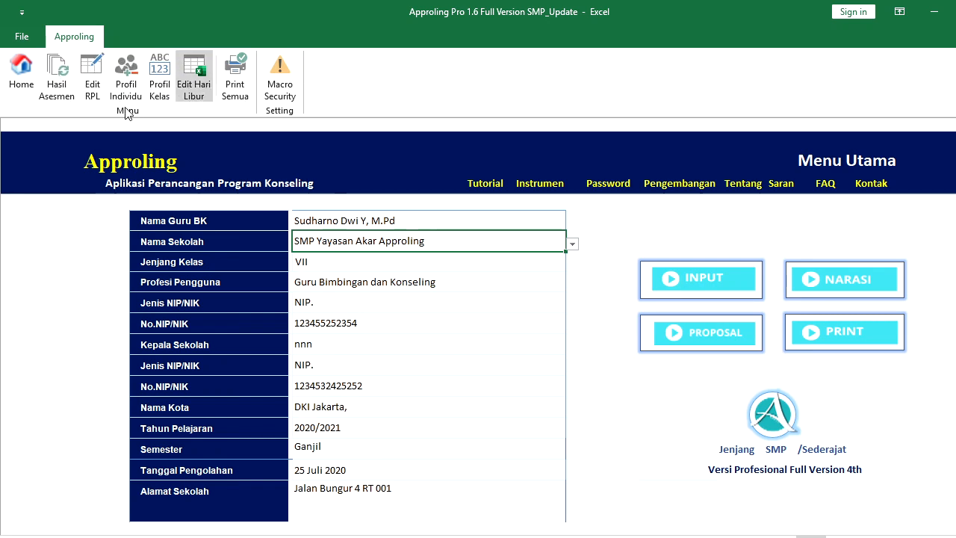
left_click(695, 276)
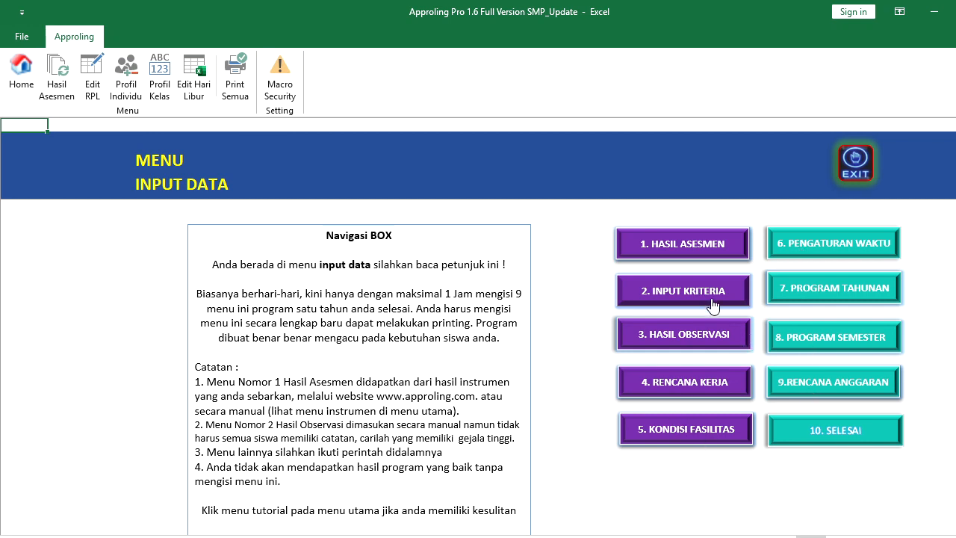
Open the Hasil Asesmen sheet and delete all previously imported assessment data
left_click(682, 245)
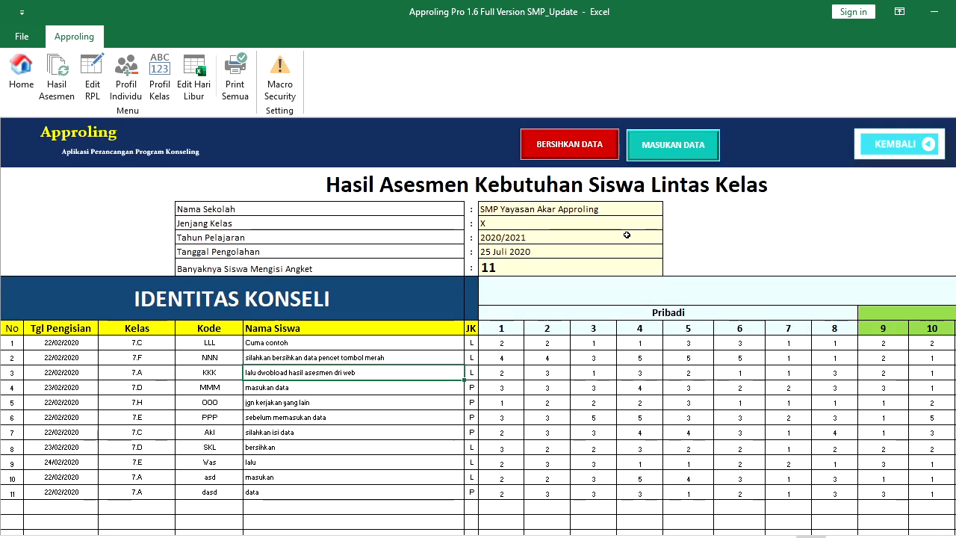
left_click(572, 149)
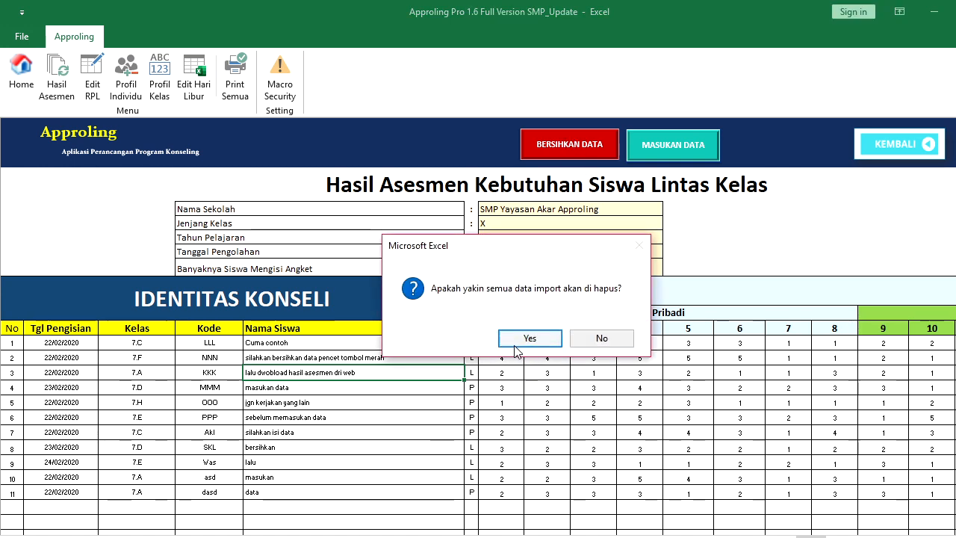
left_click(519, 342)
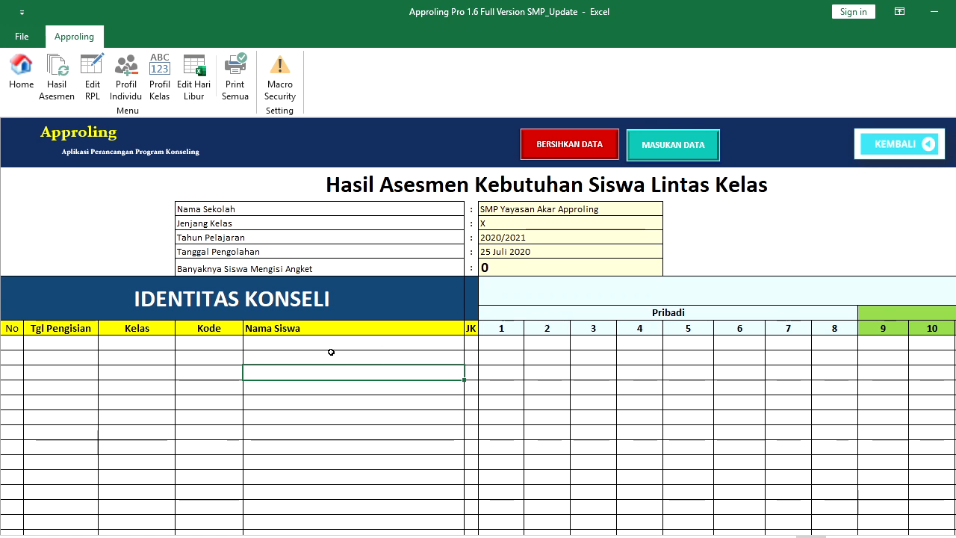
Import the assesment-siswa-7.A file from the Downloads folder
left_click(687, 144)
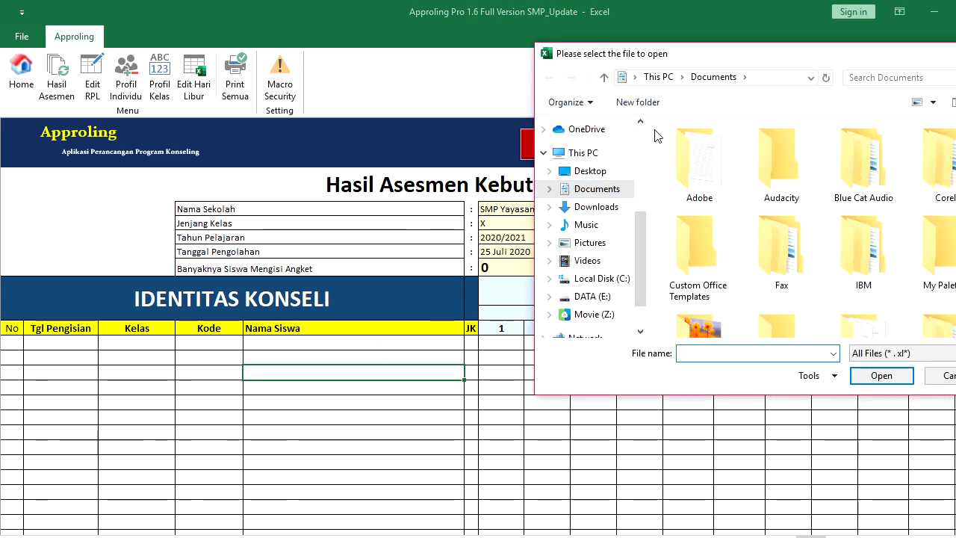
scroll(639, 136, "up", 3)
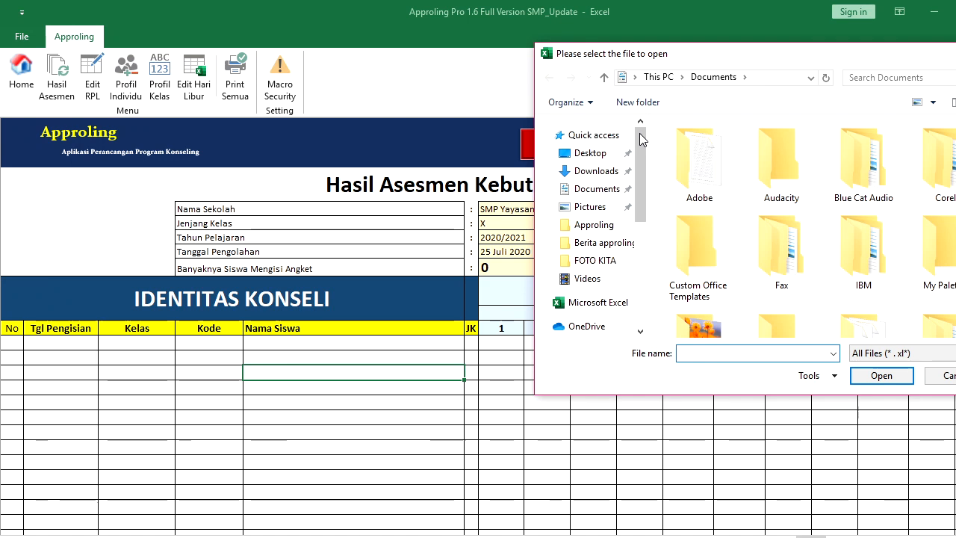
left_click(613, 174)
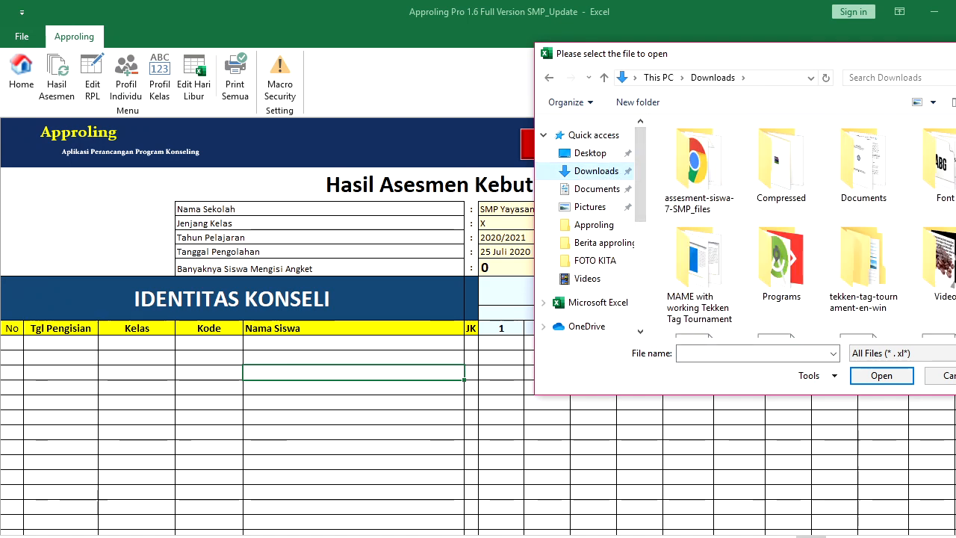
left_click(898, 76)
type("ases")
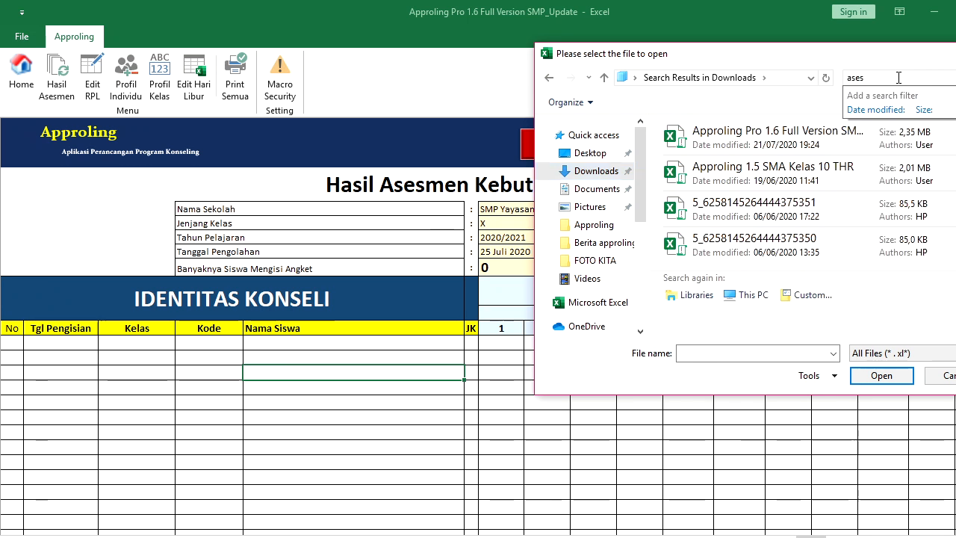
type("men")
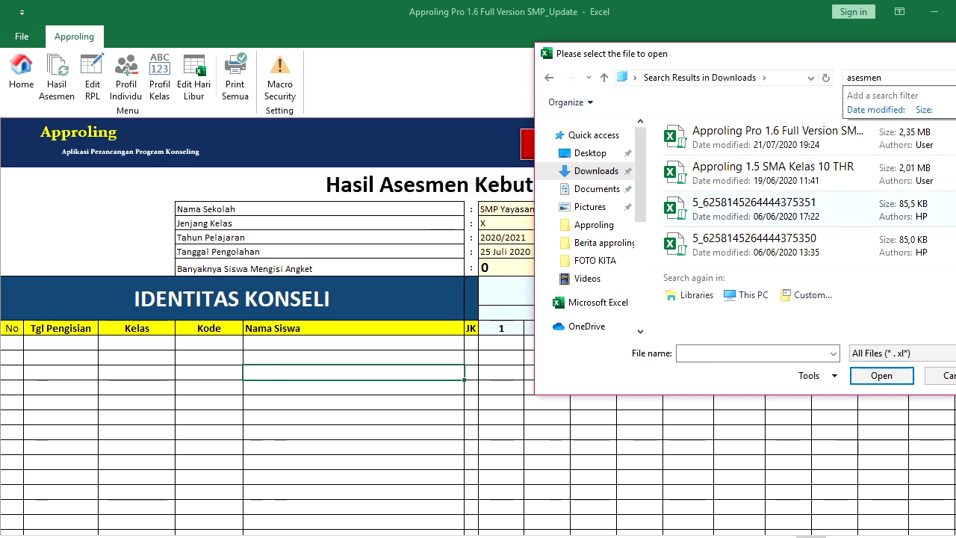
left_click(550, 77)
scroll(811, 224, "down", 4)
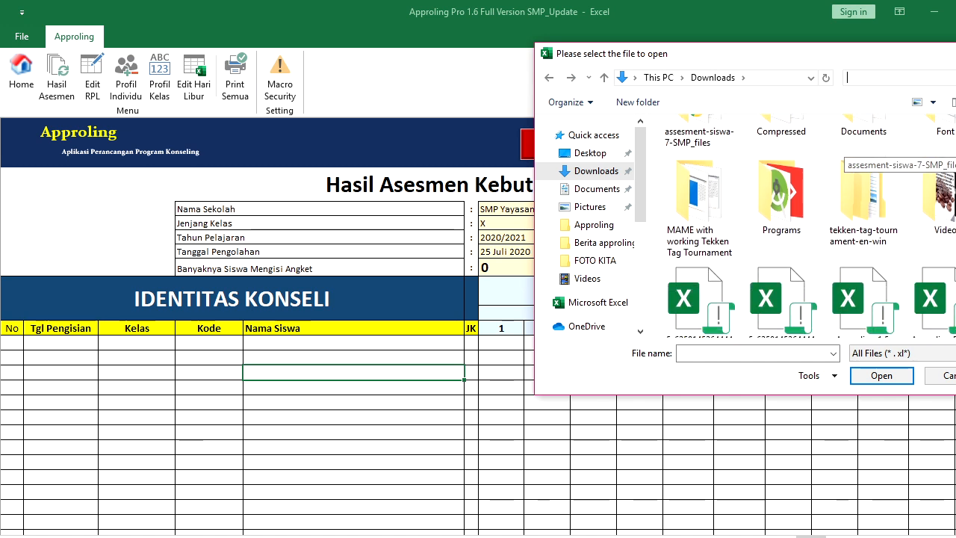
scroll(747, 224, "down", 2)
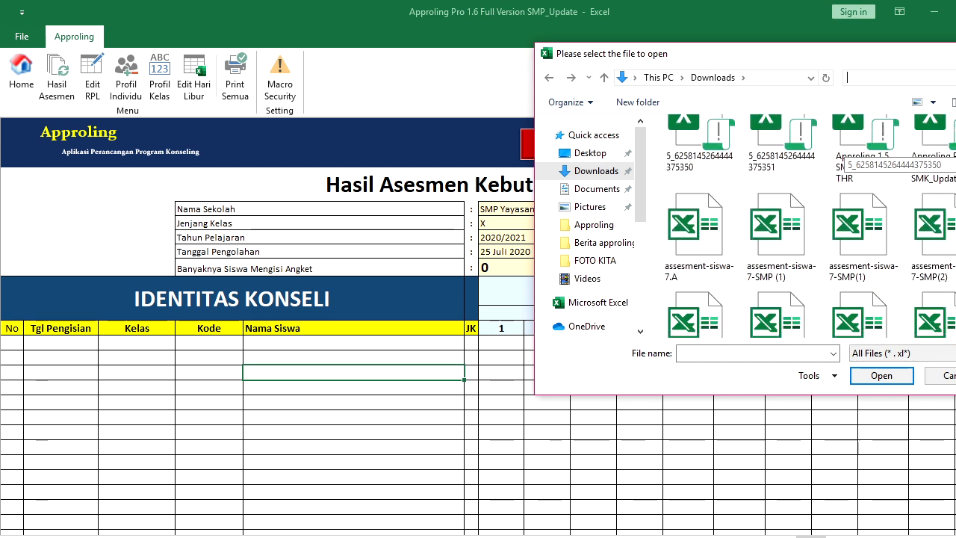
double_click(686, 254)
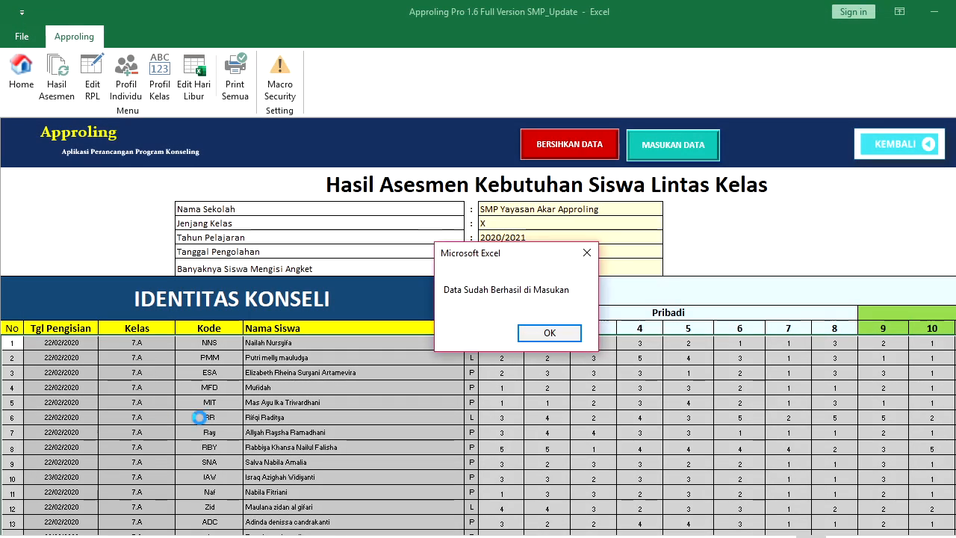
Acknowledge the import success, review the 31 imported class 7.A rows, and return to MENU INPUT DATA
left_click(547, 334)
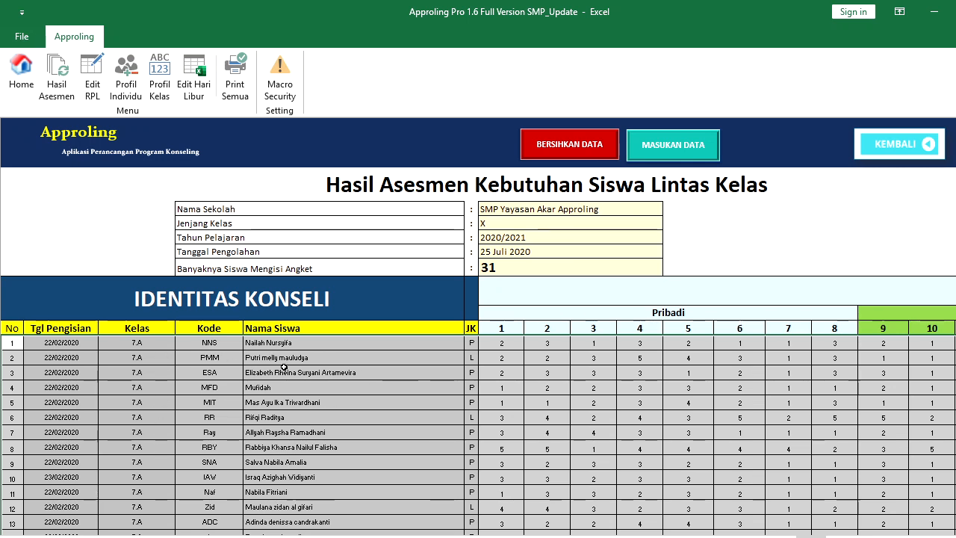
mouse_move(955, 142)
left_mouse_down()
mouse_move(955, 186)
mouse_move(955, 142)
left_mouse_up()
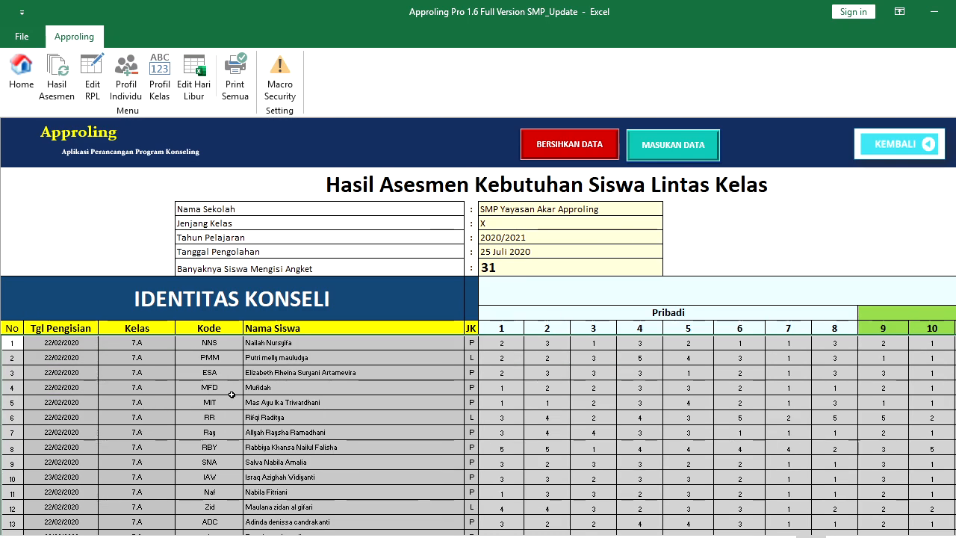
left_click(381, 352)
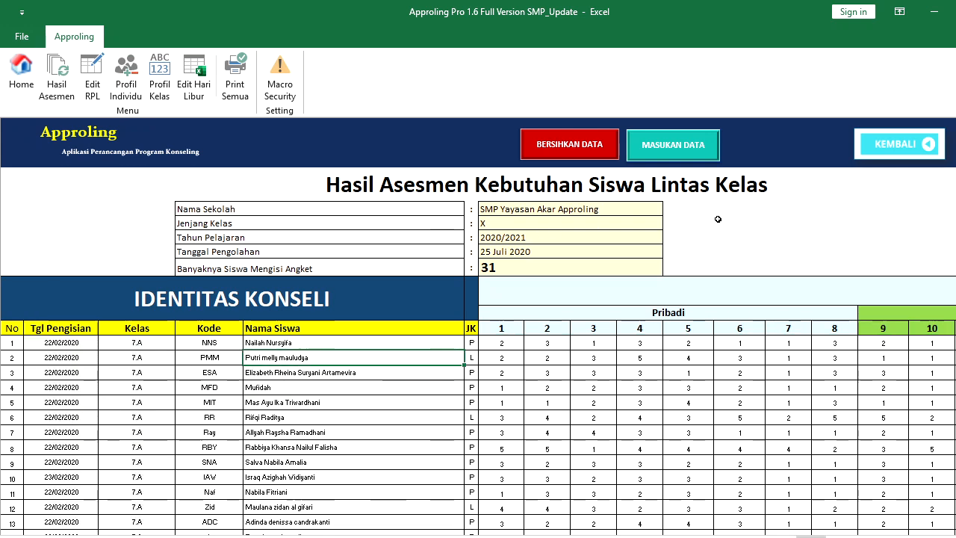
left_click(877, 152)
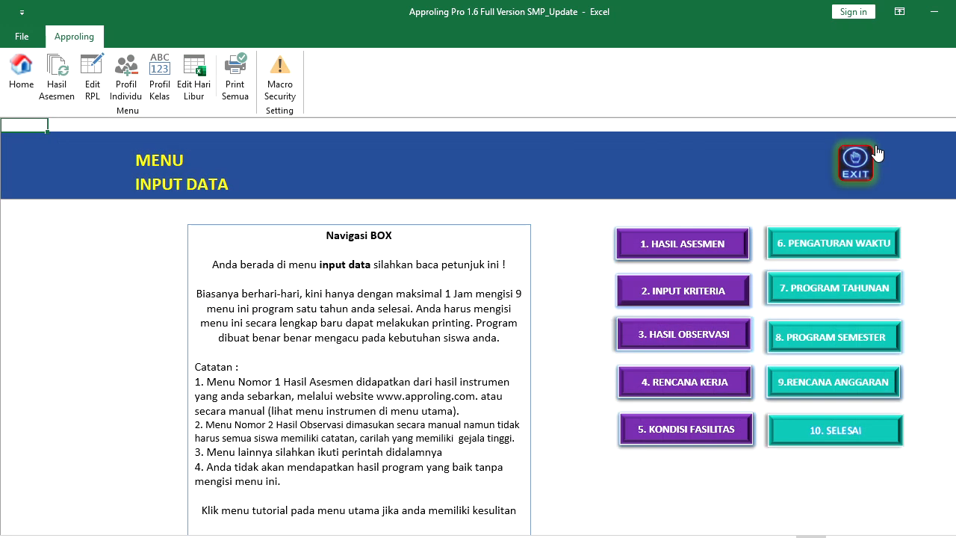
Save Input Kriteria with 280 students, importing classes from entry data, and preview the report
left_click(721, 296)
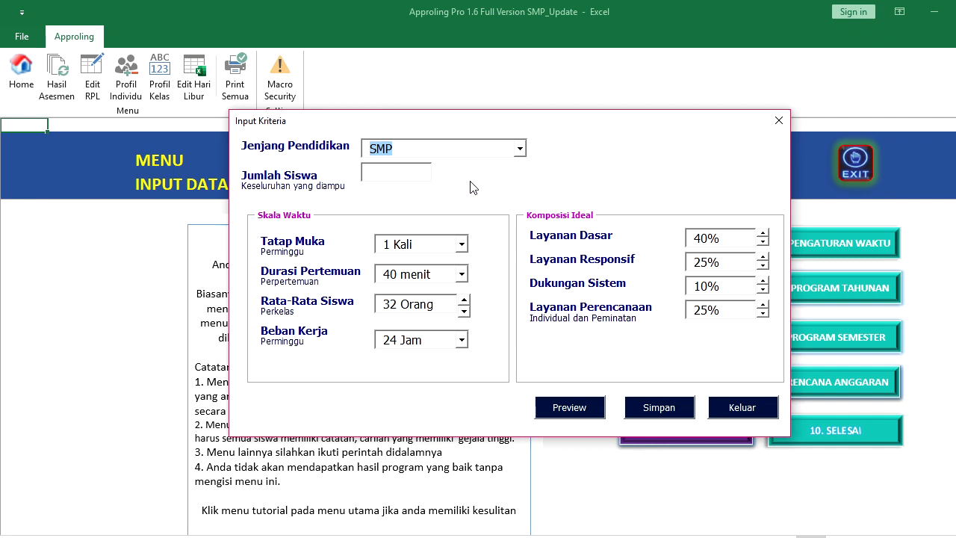
left_click(400, 175)
left_click(659, 411)
left_click(486, 337)
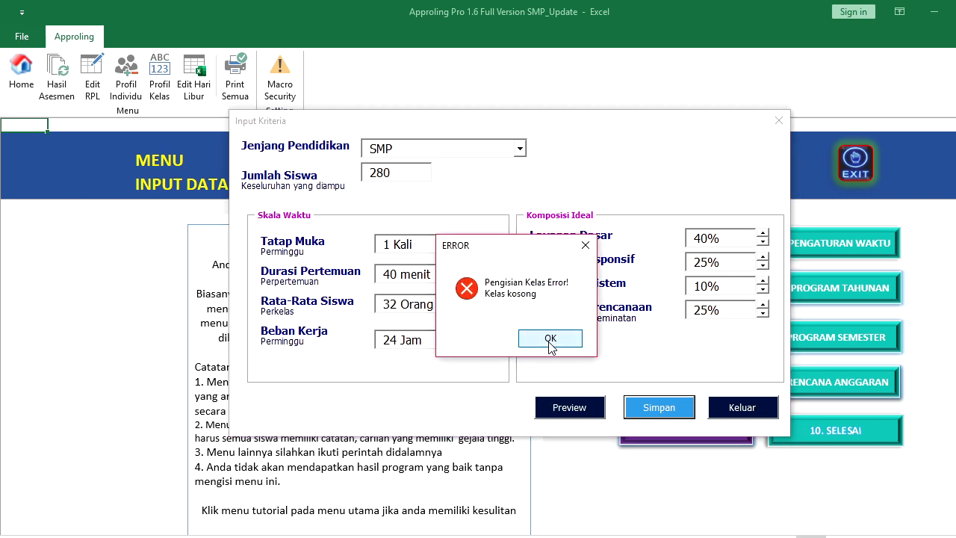
left_click(549, 338)
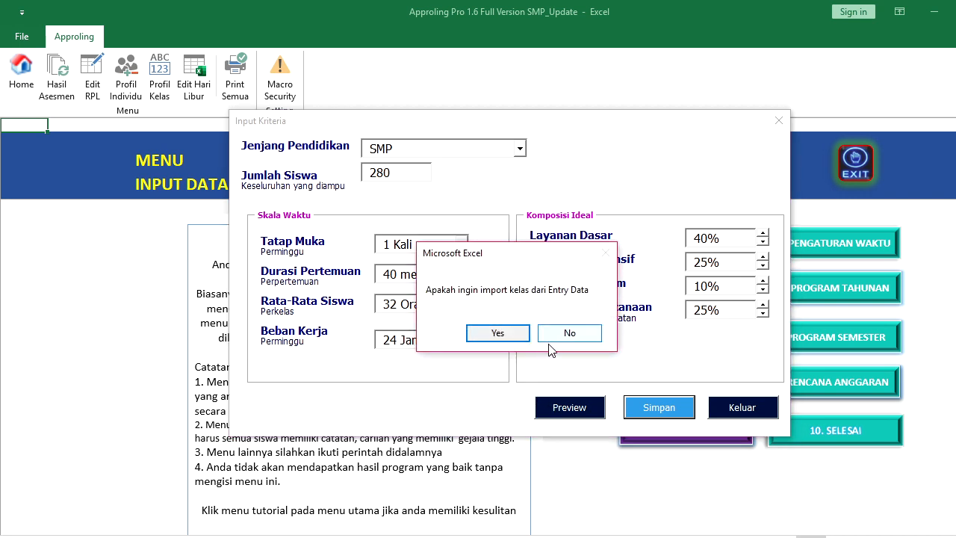
left_click(498, 333)
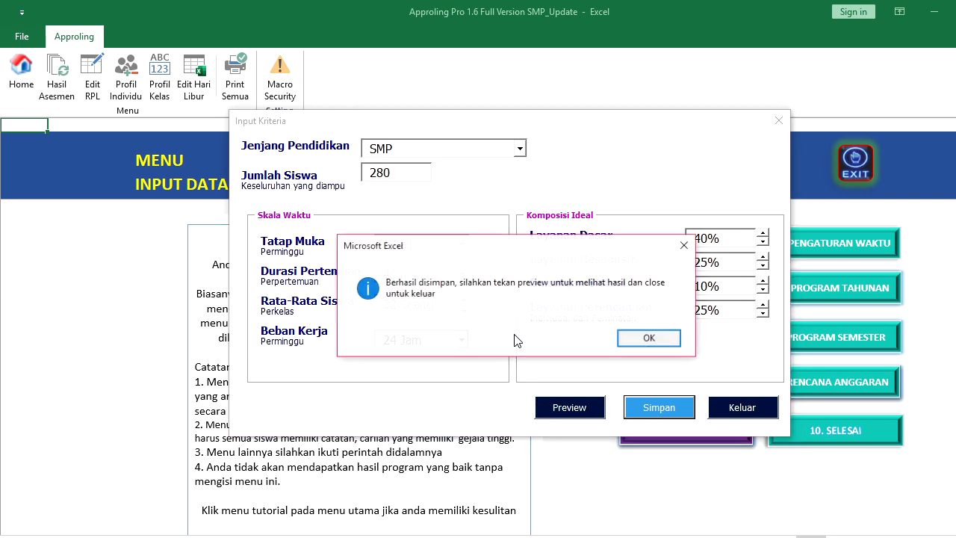
left_click(635, 345)
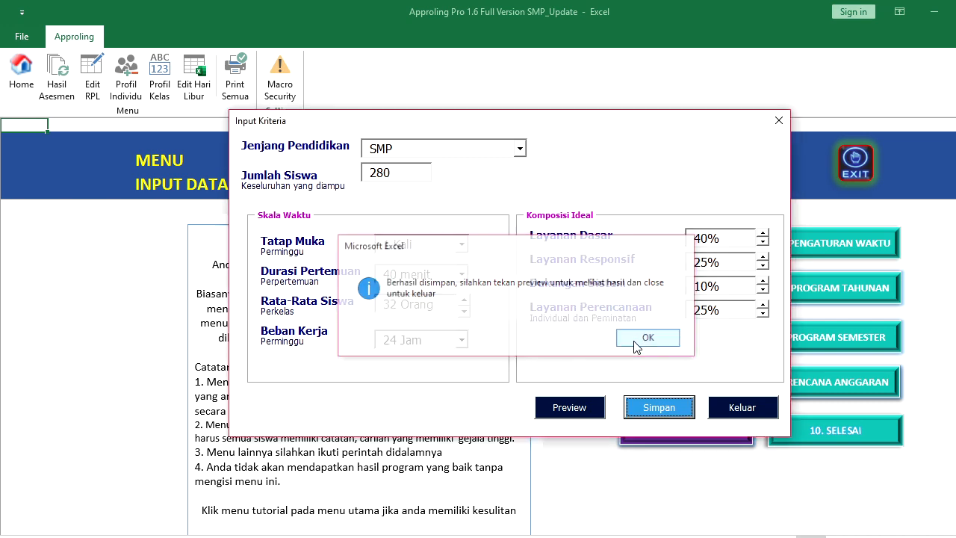
left_click(583, 409)
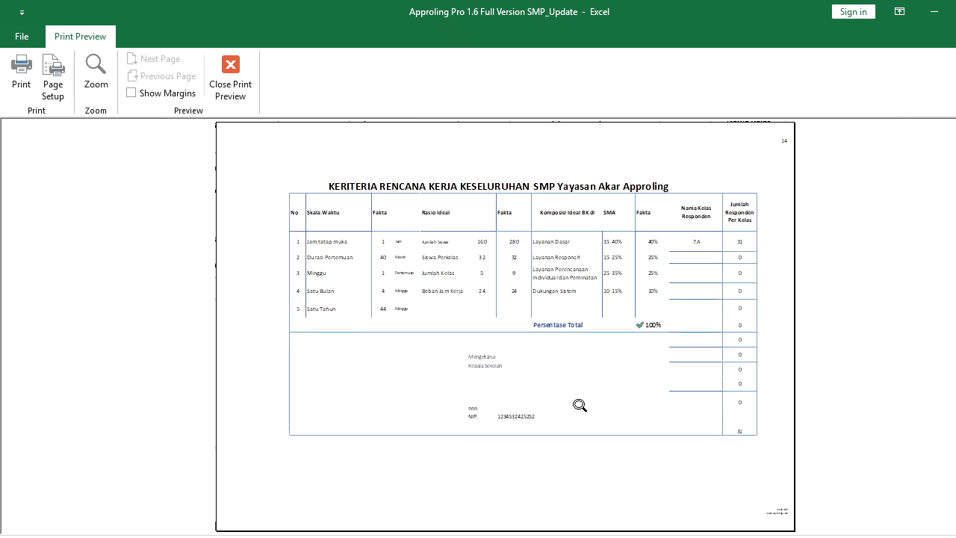
Close the report preview and re-save the 280-student criteria, importing classes from entry data
left_click(580, 406)
left_click(246, 85)
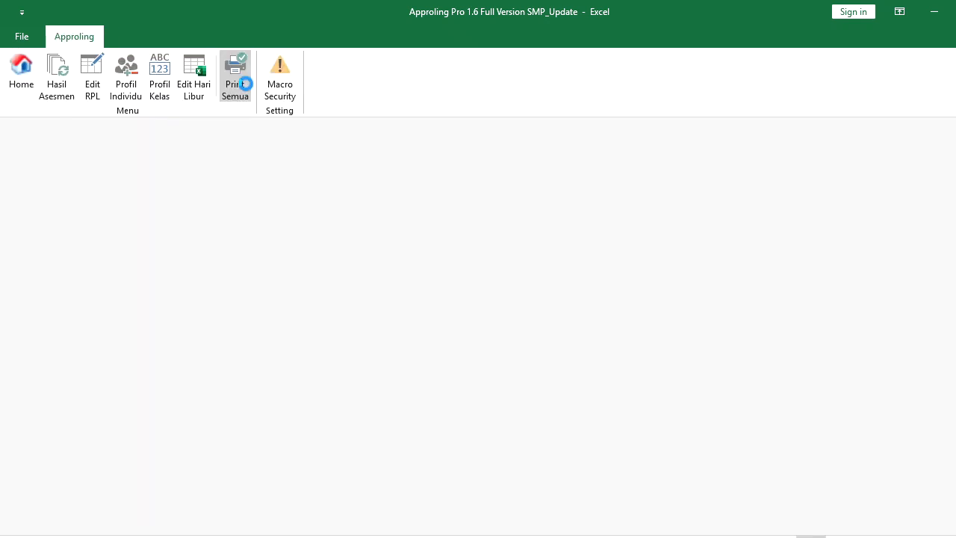
left_click(643, 414)
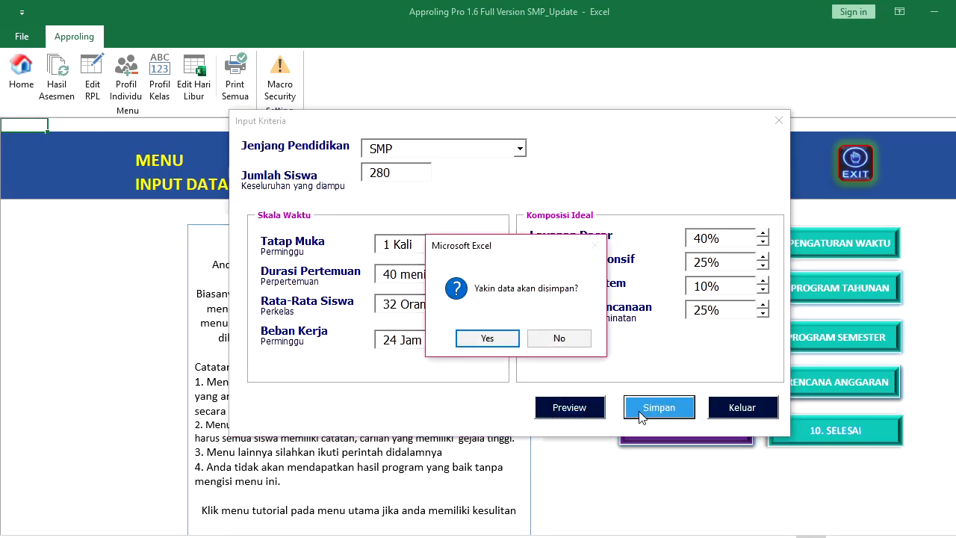
left_click(503, 338)
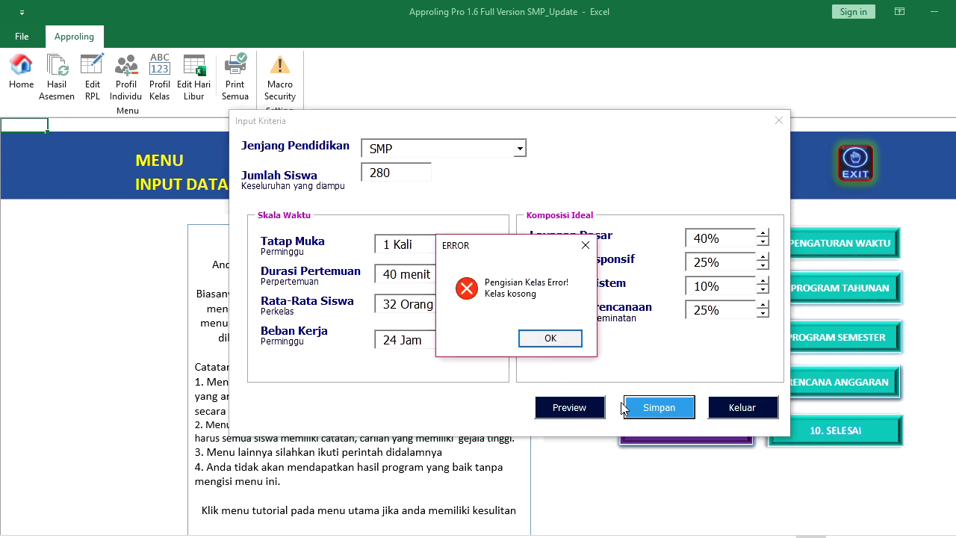
left_click(564, 340)
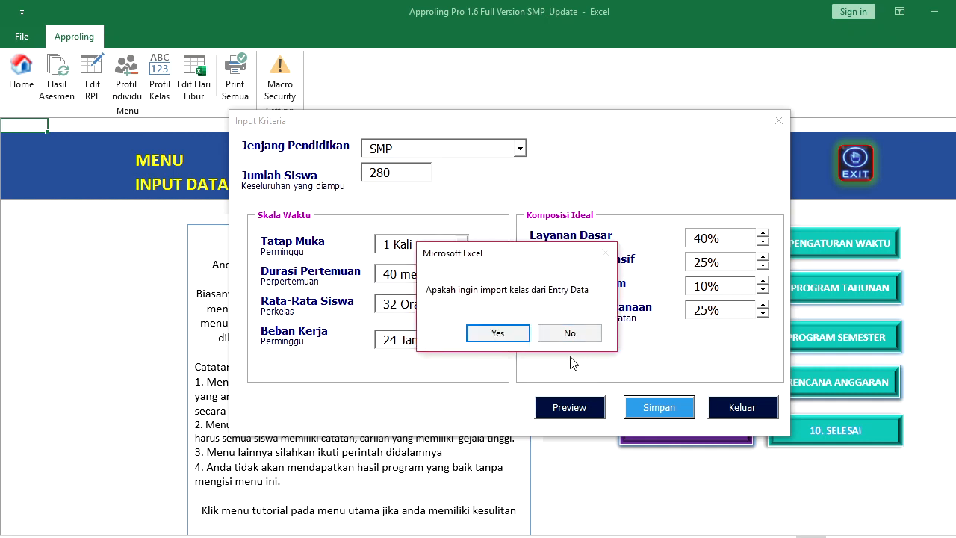
left_click(526, 337)
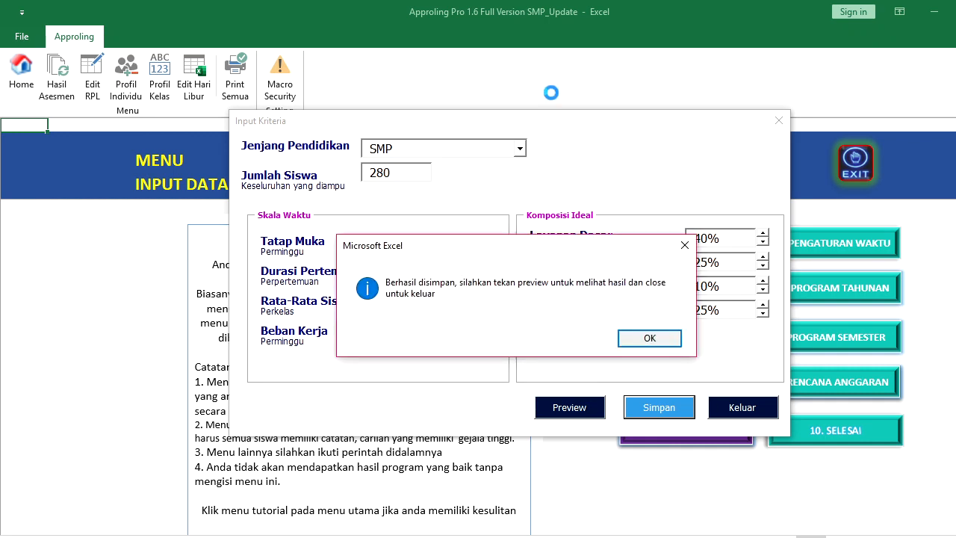
left_click(668, 342)
Keep SMP as Jenjang Pendidikan, exit the form, and open the Hasil Asesmen sheet
left_click(521, 147)
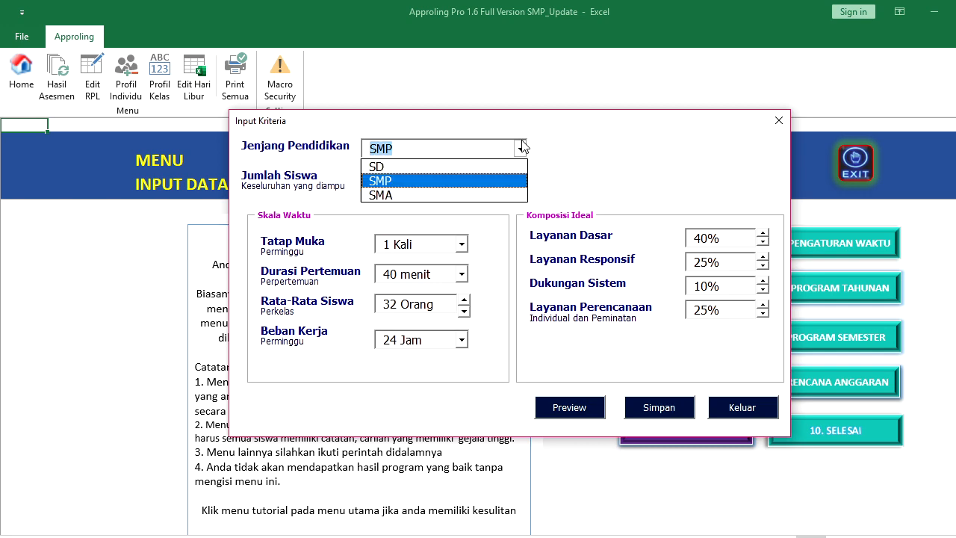
left_click(498, 180)
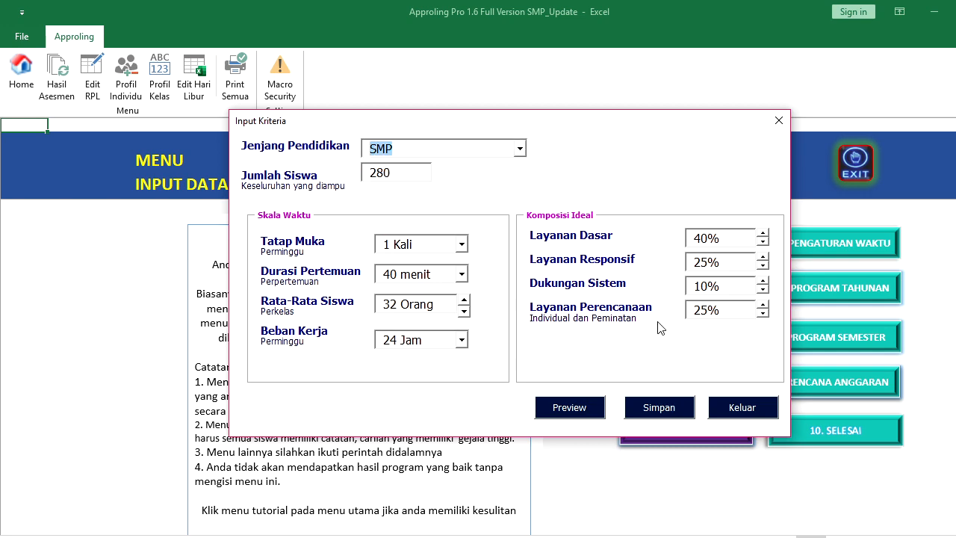
left_click(736, 409)
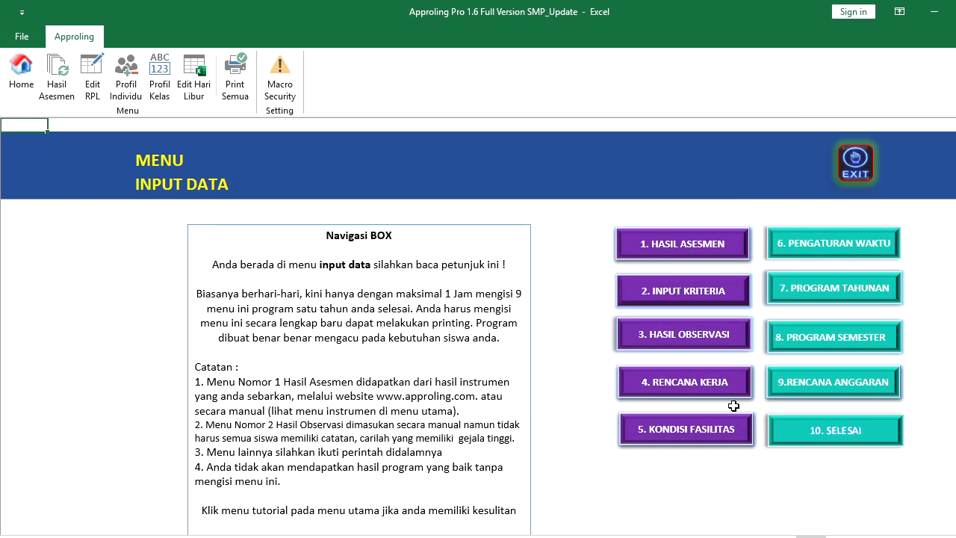
left_click(702, 251)
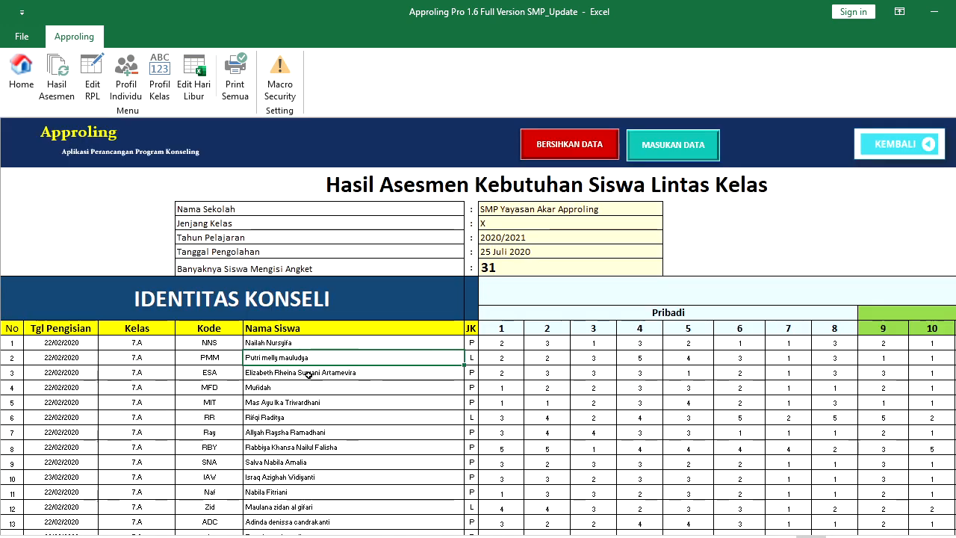
Move back to the first column of the results table and return to the Input Data menu
key("Left")
key("Left")
key("Left")
key("Left")
key("Left")
key("Left")
key("Left")
key("Left")
key("Left")
key("Left")
key("Left")
key("Left")
key("Left")
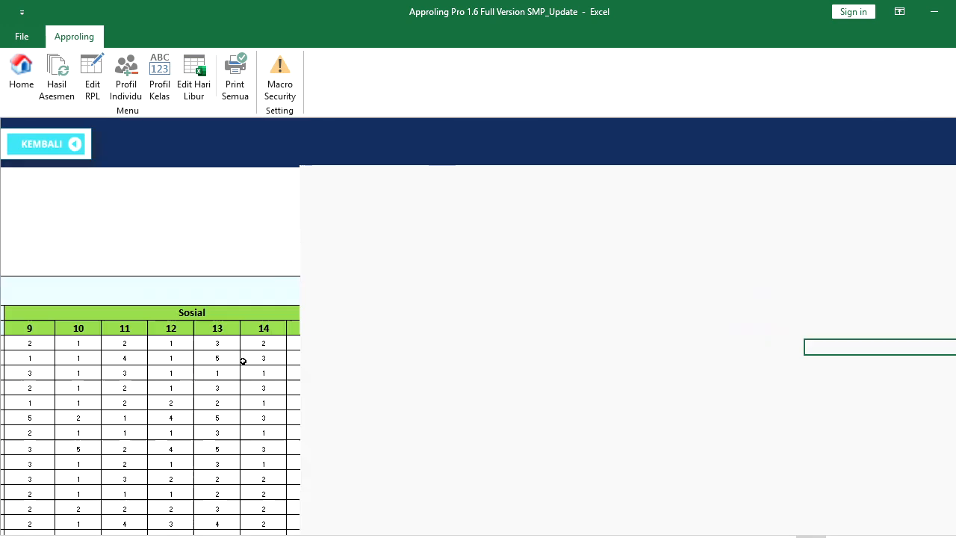
key("Left")
key("Left")
key("Left")
key("Left")
key("Left")
key("Left")
key("Left")
key("Left")
key("Left")
key("Left")
key("Left")
key("Left")
key("Left")
key("Left")
key("Left")
key("Left")
key("Left")
key("Left")
key("Left")
key("Left")
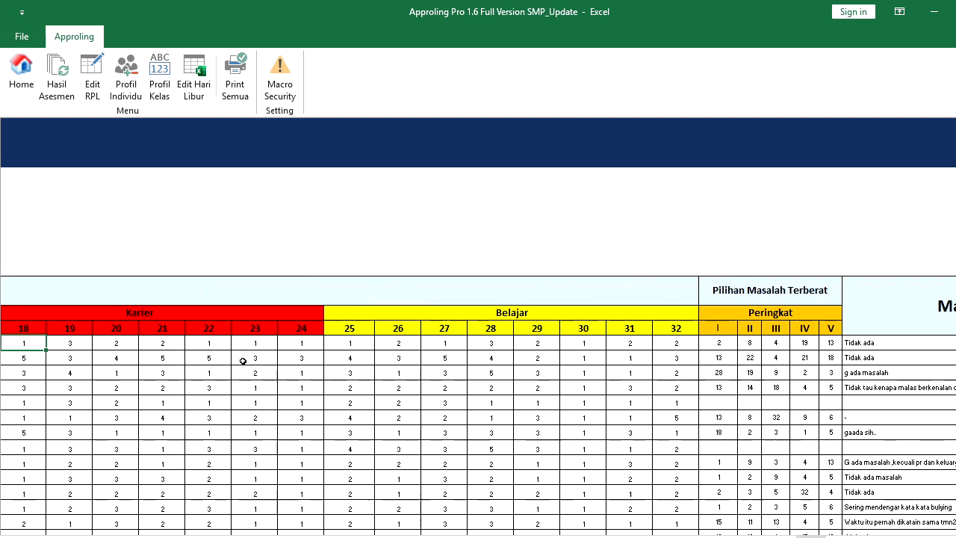
key("Left")
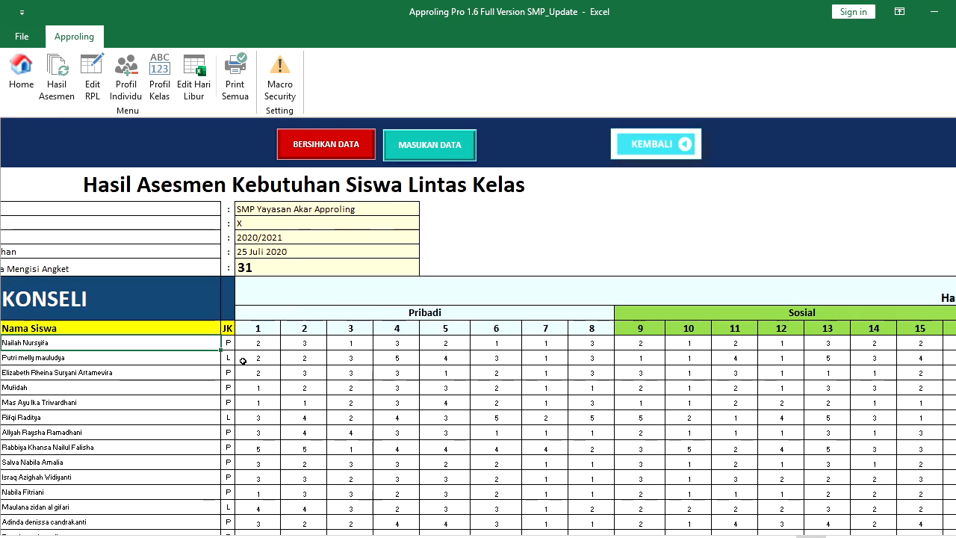
left_click(637, 145)
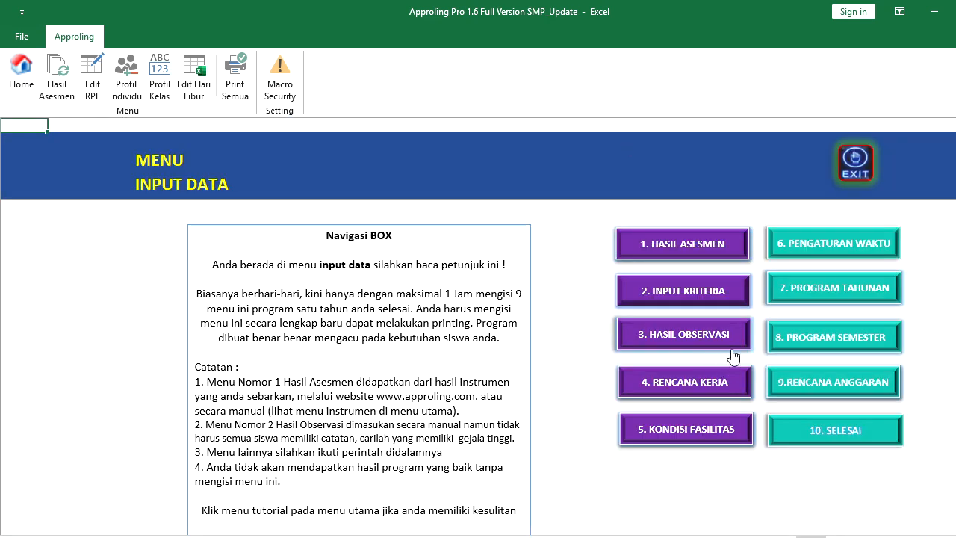
Open Hasil Observasi, end the run-time error, then open and close the Input Kriteria form
left_click(694, 331)
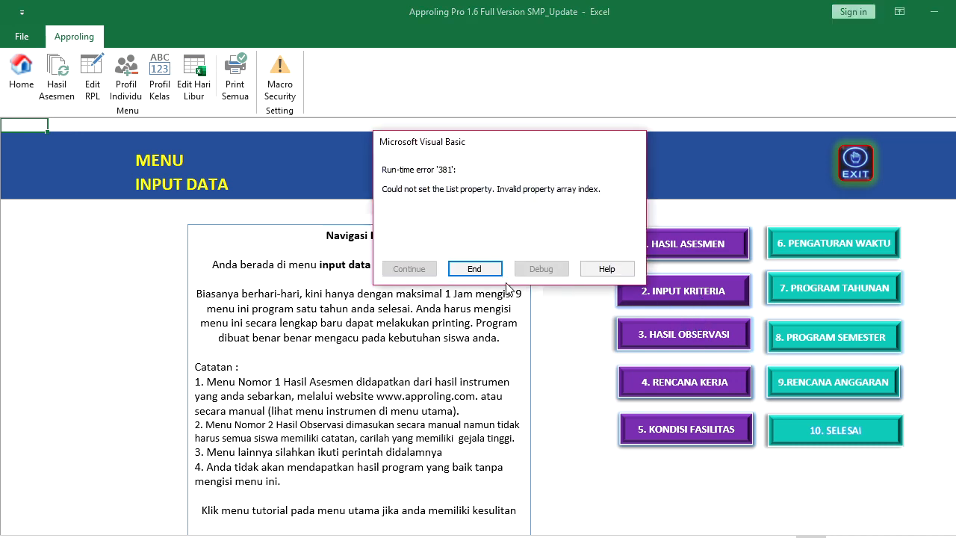
left_click(470, 271)
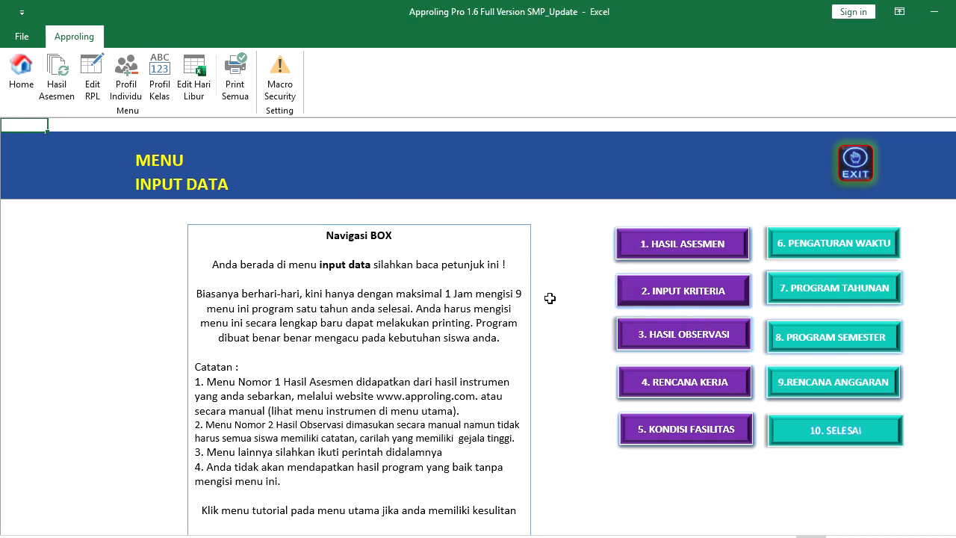
left_click(692, 299)
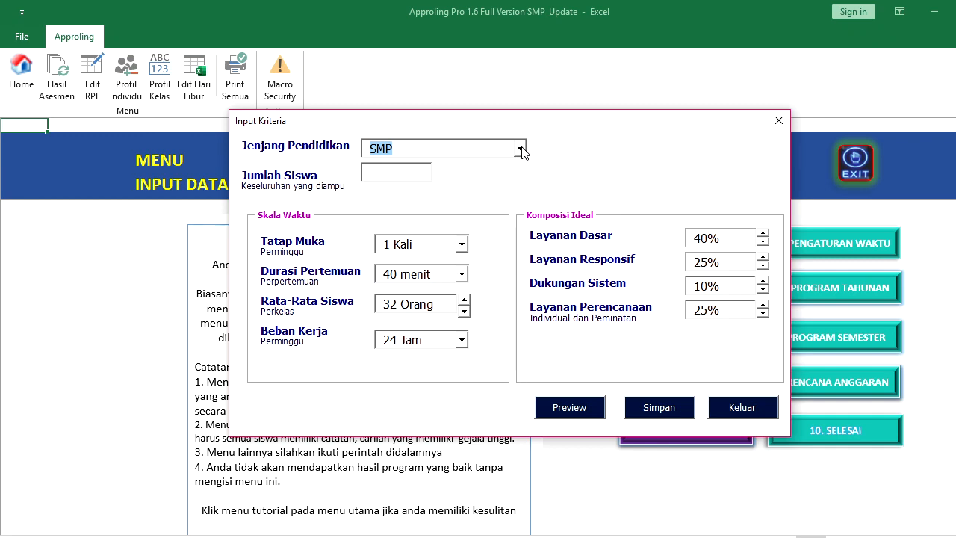
left_click(779, 121)
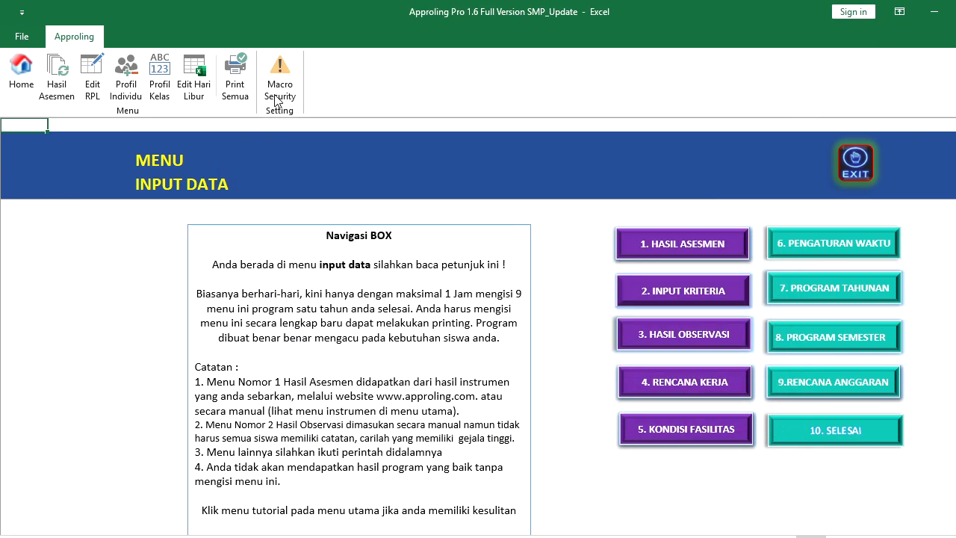
left_click(21, 72)
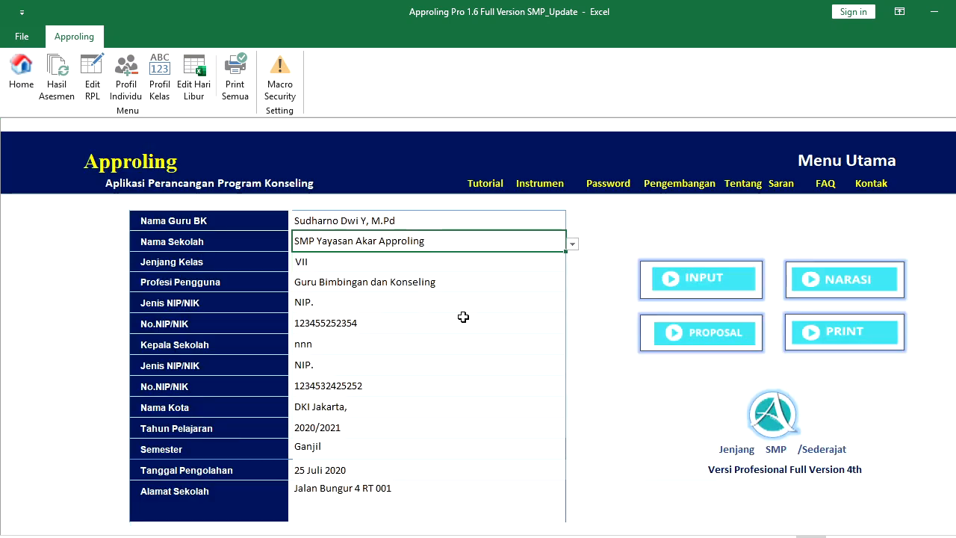
left_click(487, 265)
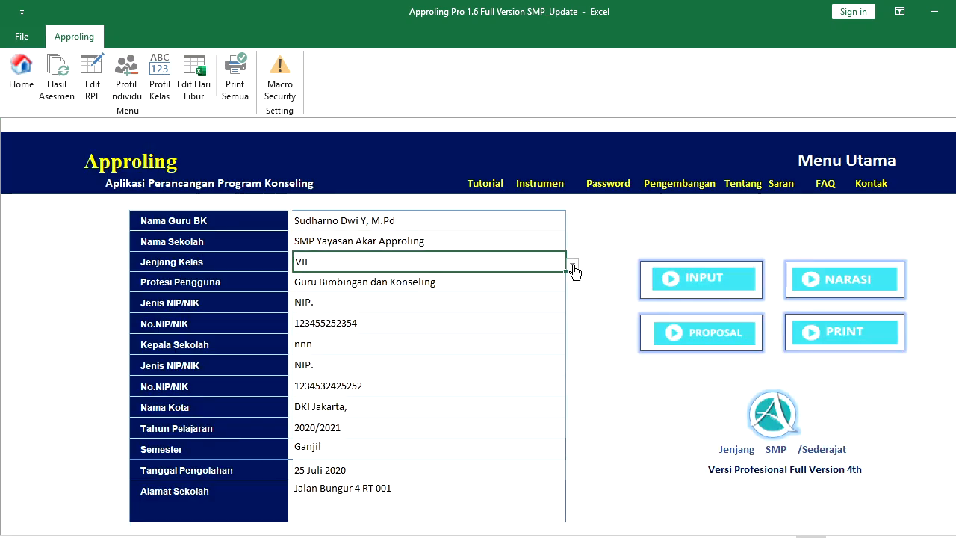
left_click(573, 266)
left_click(573, 266)
left_click(503, 223)
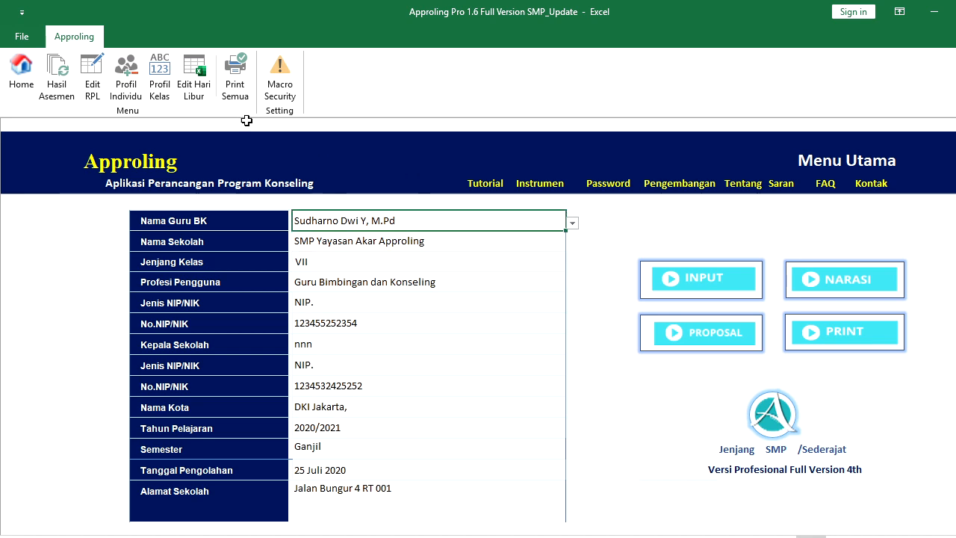
left_click(60, 87)
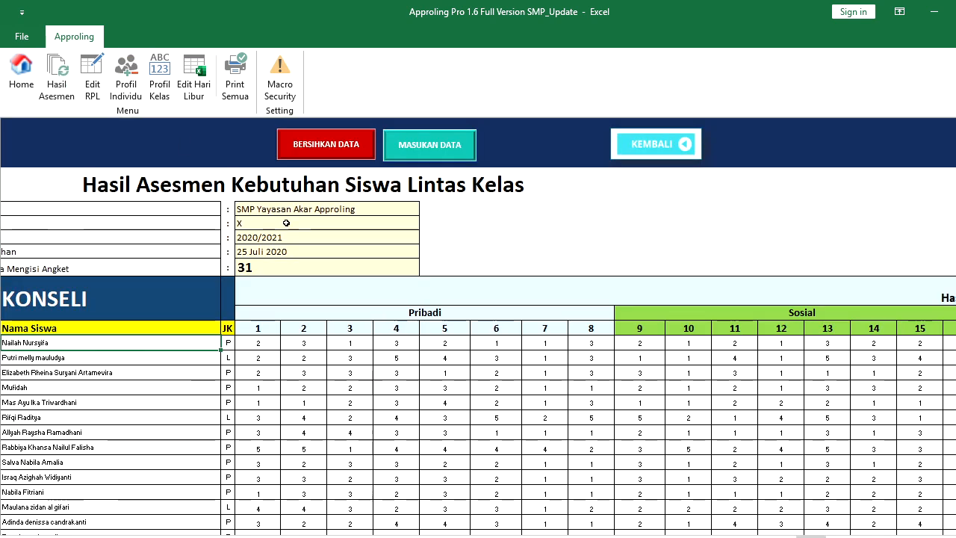
left_click(394, 342)
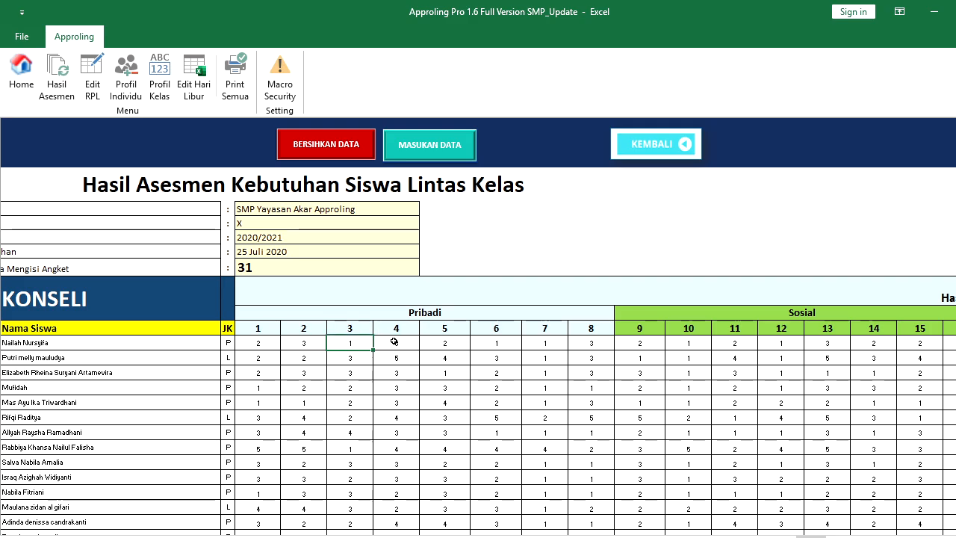
key("Home")
key("Right")
key("Down")
key("Down")
key("Down")
key("Down")
key("Down")
key("Down")
key("Down")
key("Down")
key("Down")
key("Down")
key("Down")
key("Down")
key("Down")
key("Down")
key("Down")
key("Down")
key("Down")
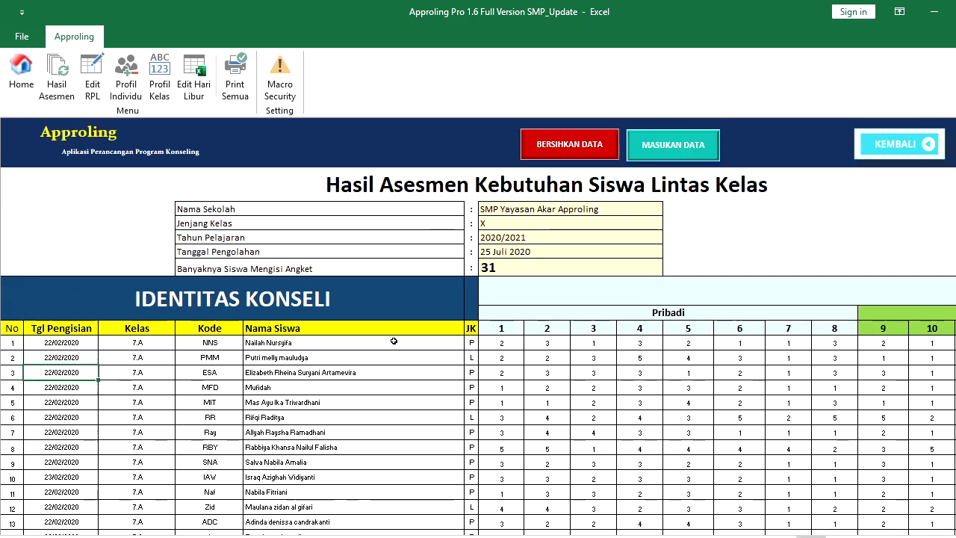
key("Down")
key("Down")
key("Down")
key("Down")
key("Down")
key("Down")
key("Down")
key("Down")
key("Down")
key("Down")
key("Down")
key("Down")
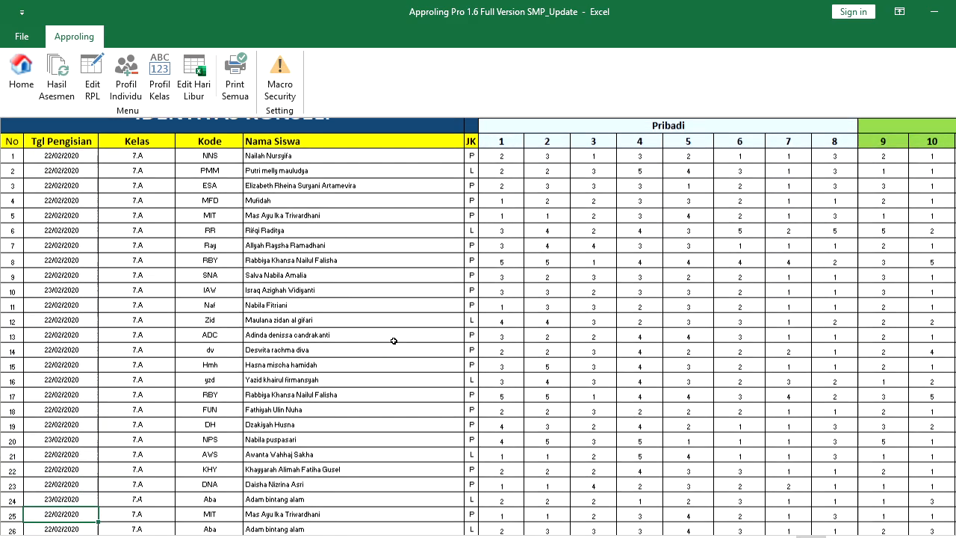
key("Down")
key("Down")
key("Down")
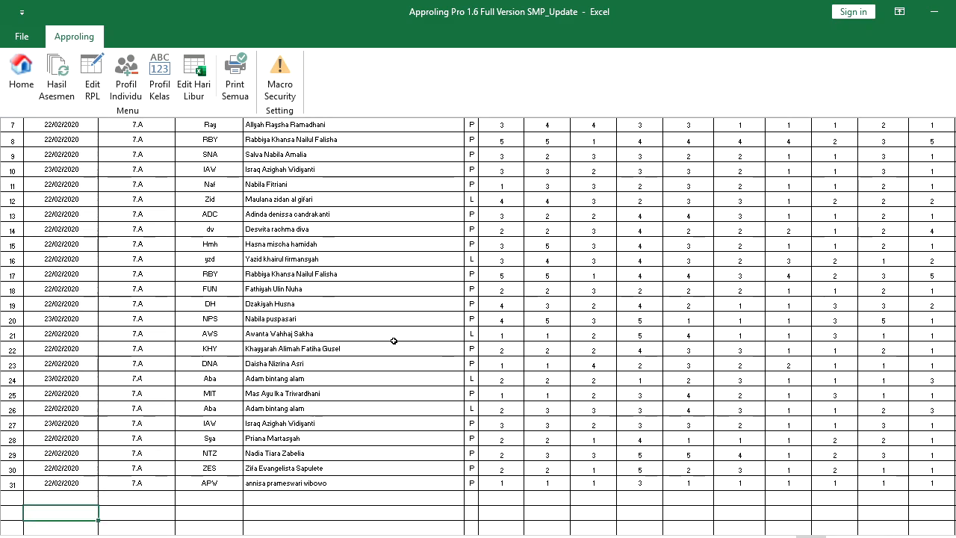
key("Up")
key("Up")
key("Up")
key("Up")
key("Up")
key("Up")
key("Up")
key("Up")
key("Up")
key("Up")
key("Up")
key("Up")
key("Up")
key("Up")
key("Up")
key("Up")
key("Up")
key("Up")
key("Up")
key("Up")
key("Up")
key("Up")
key("Up")
key("Up")
key("Up")
key("Up")
key("Up")
key("Up")
key("Left")
key("ctrl+Down")
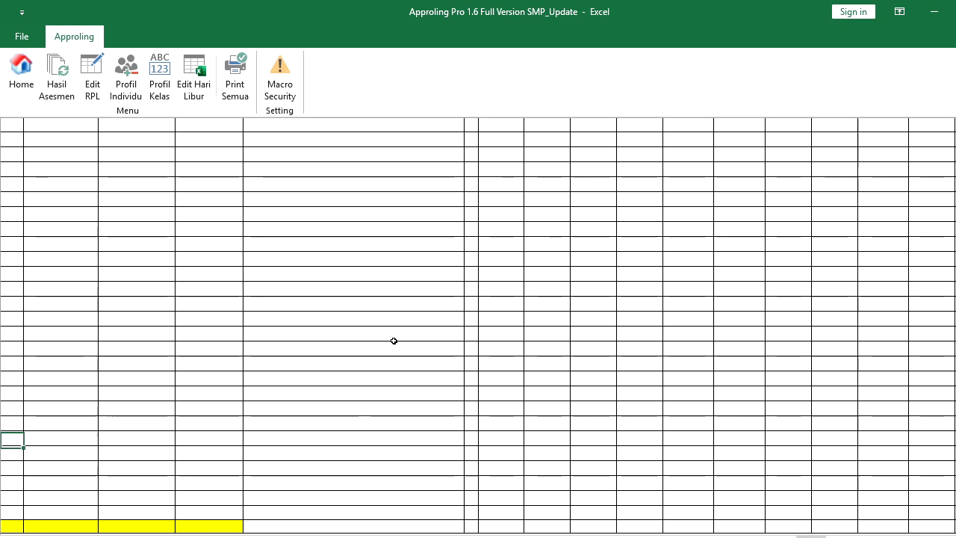
key("Up")
key("Down")
key("Down")
key("Down")
key("Down")
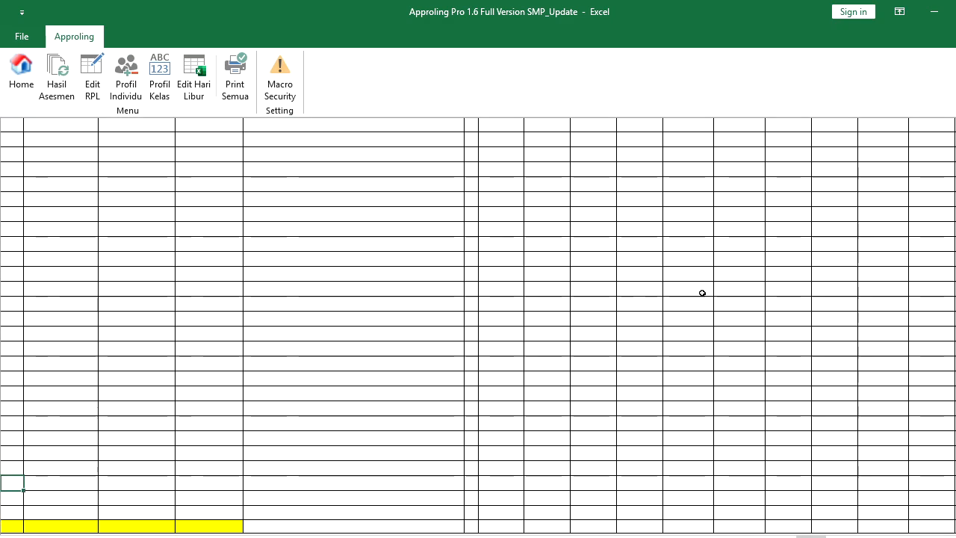
left_click_drag(955, 495, 955, 127)
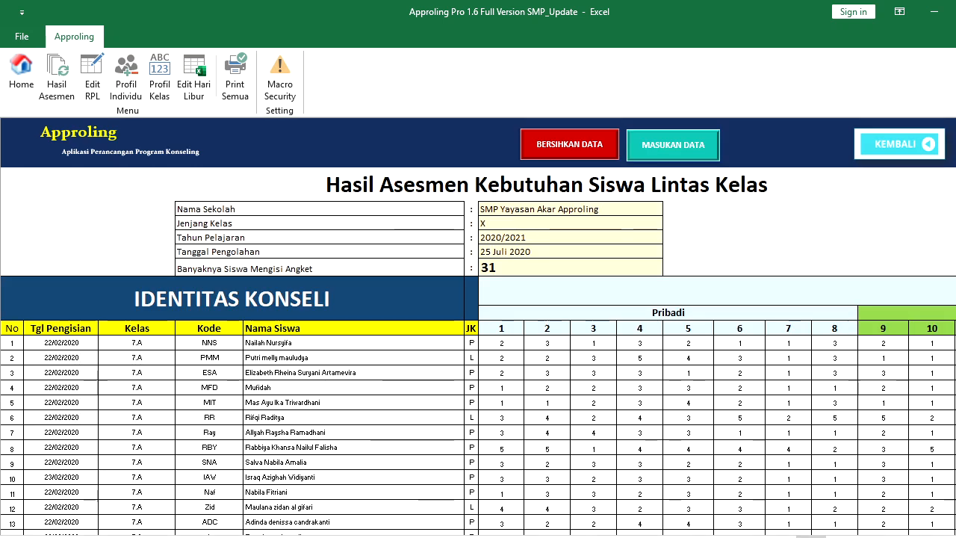
left_click(899, 145)
left_click(710, 284)
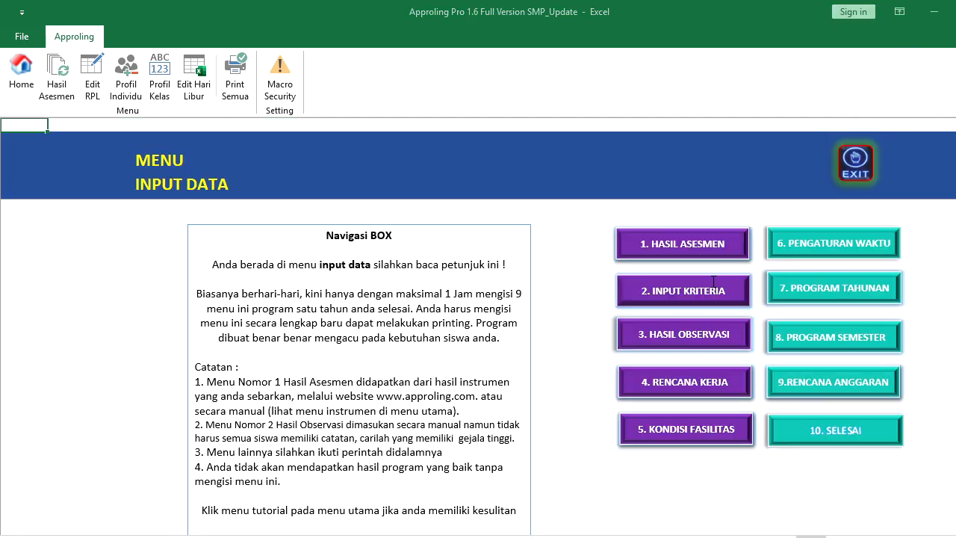
Enter 210 students, set Layanan Dasar to 39% and Dukungan Sistem to 11%, and save with classes imported
left_click(408, 169)
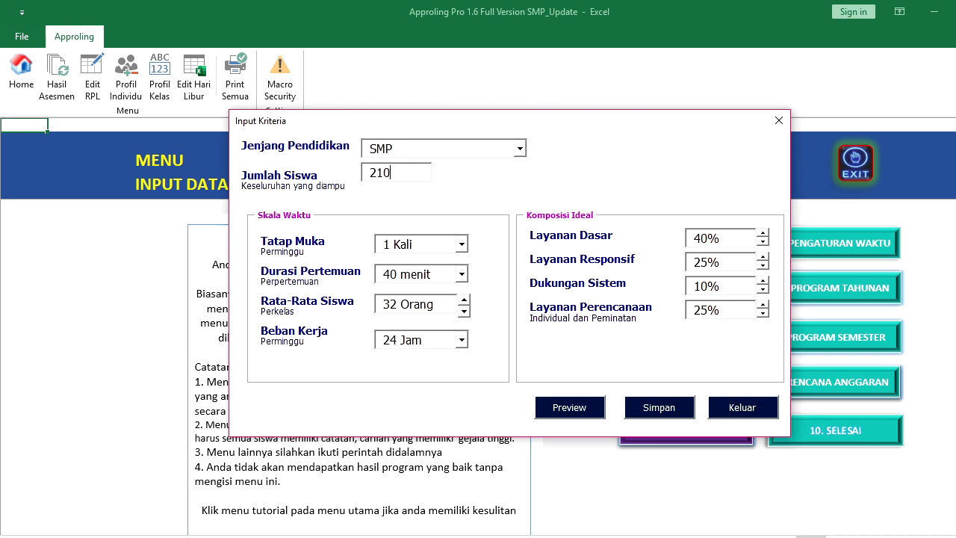
left_click(763, 242)
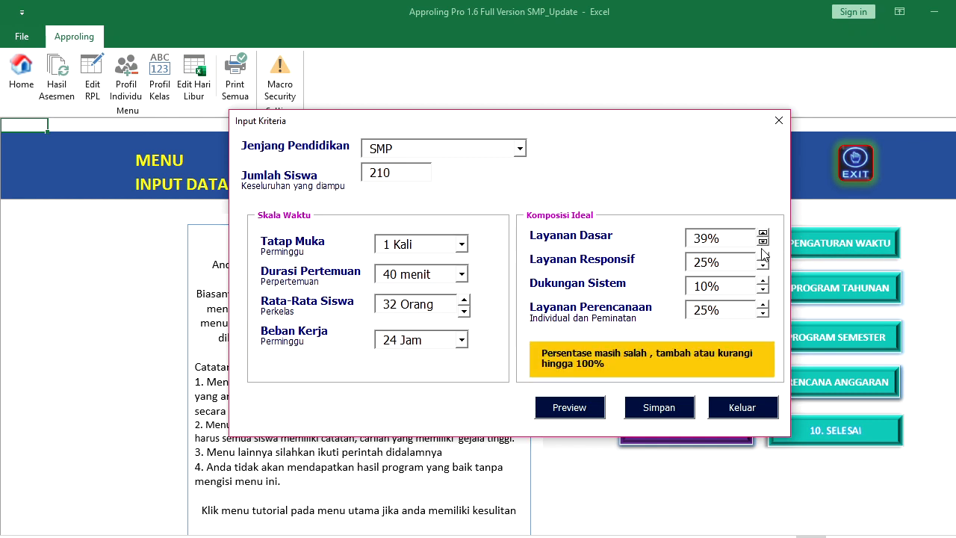
left_click(762, 281)
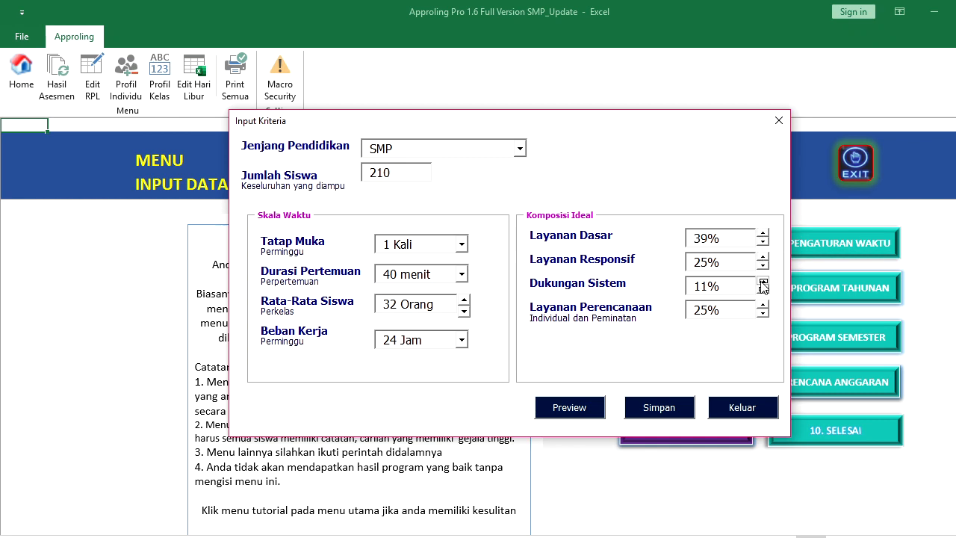
left_click(684, 410)
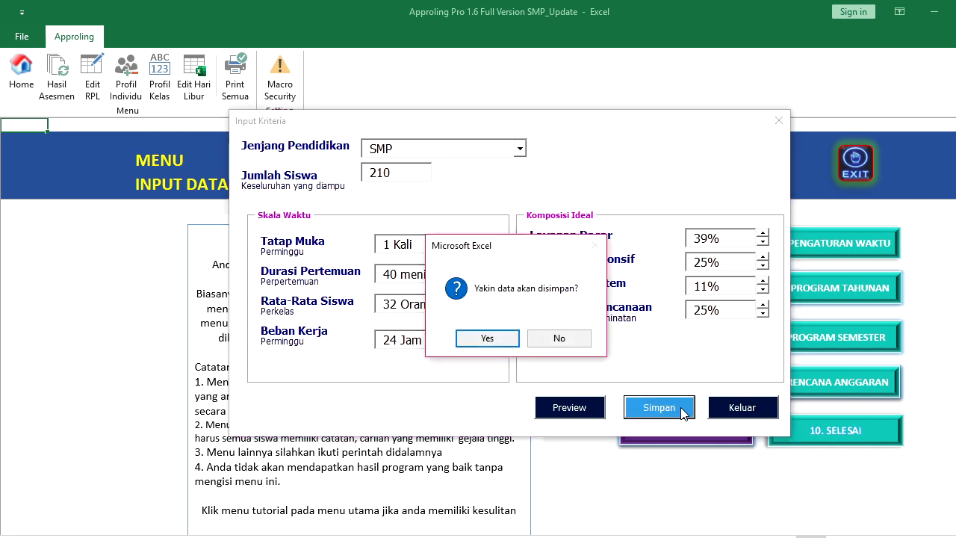
left_click(490, 338)
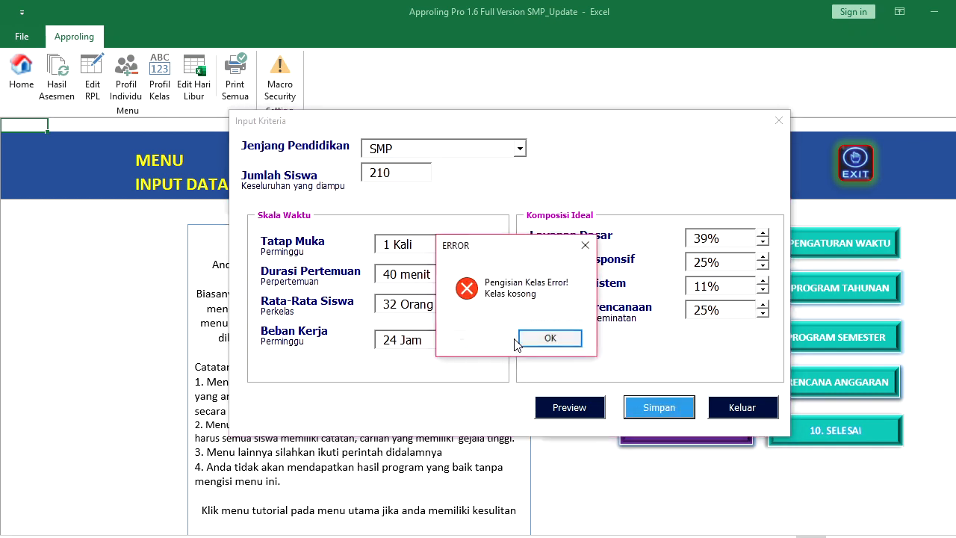
left_click(547, 340)
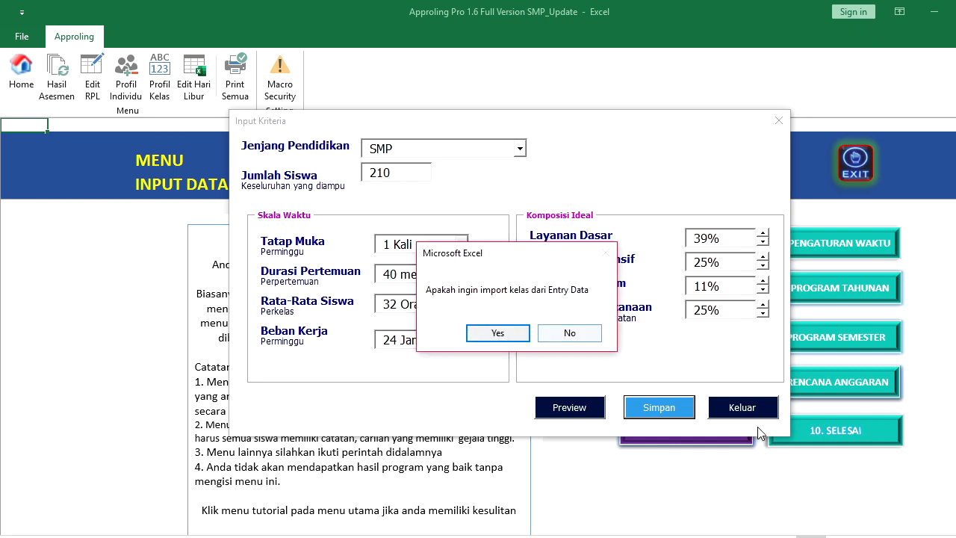
left_click(486, 337)
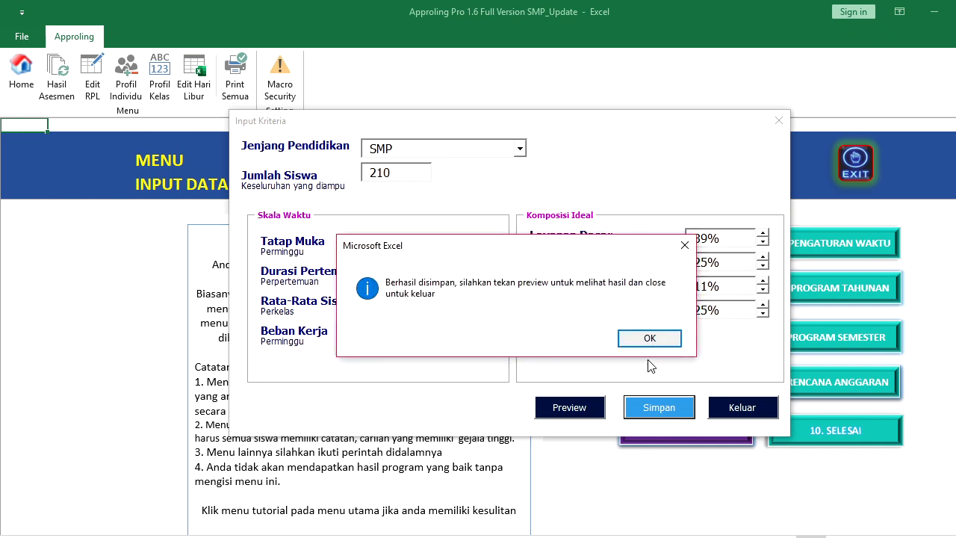
left_click(641, 337)
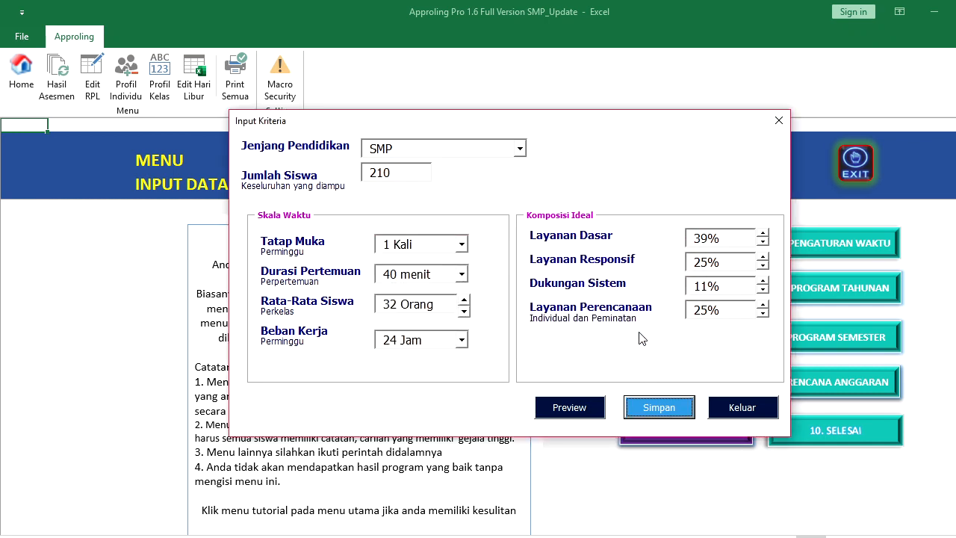
Preview the saved criteria report, then close the preview and the Input Kriteria form
left_click(589, 408)
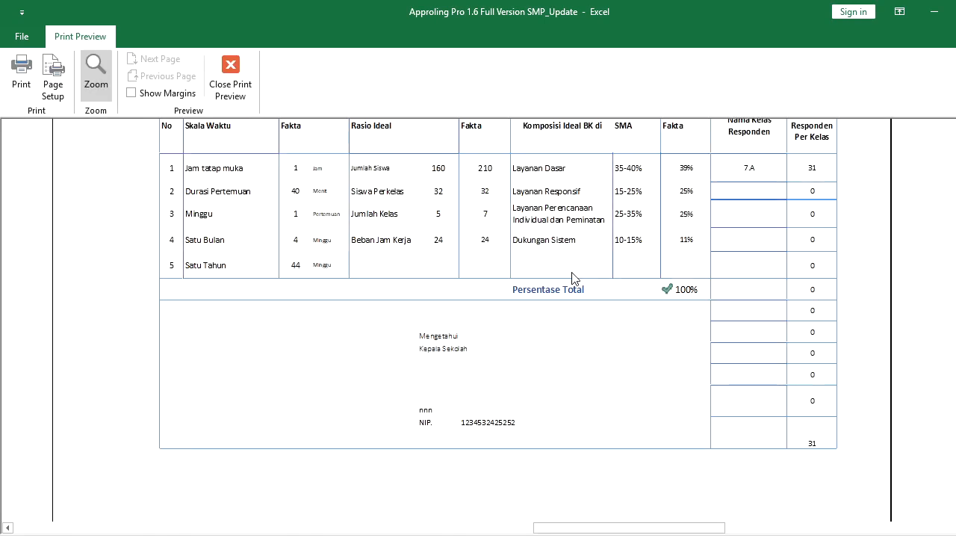
left_click(244, 63)
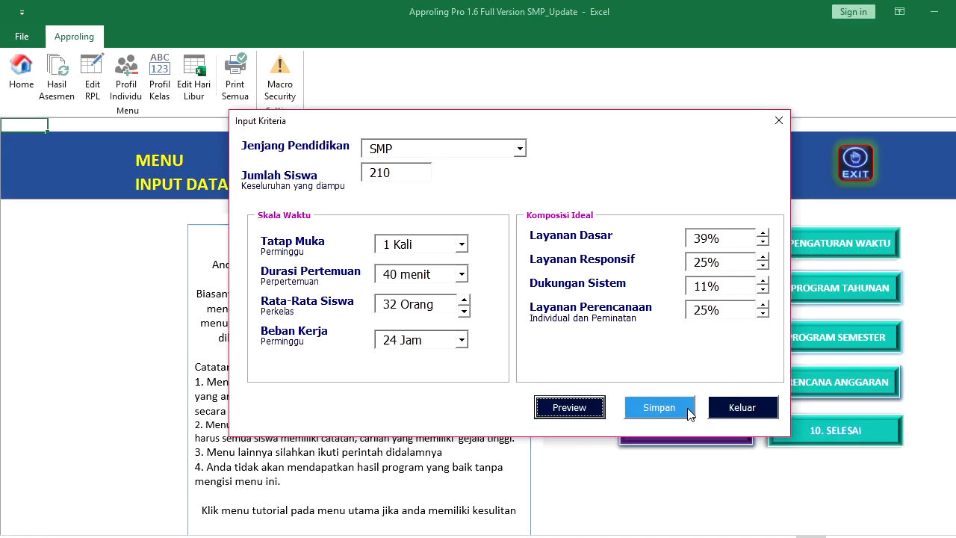
left_click(741, 408)
Open Hasil Observasi and end the run-time error that appears
left_click(692, 336)
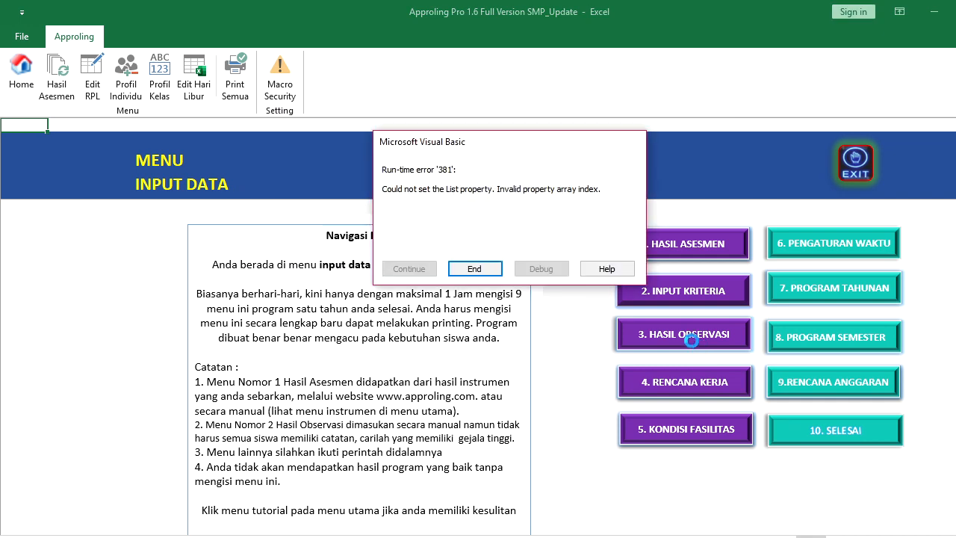
left_click(482, 268)
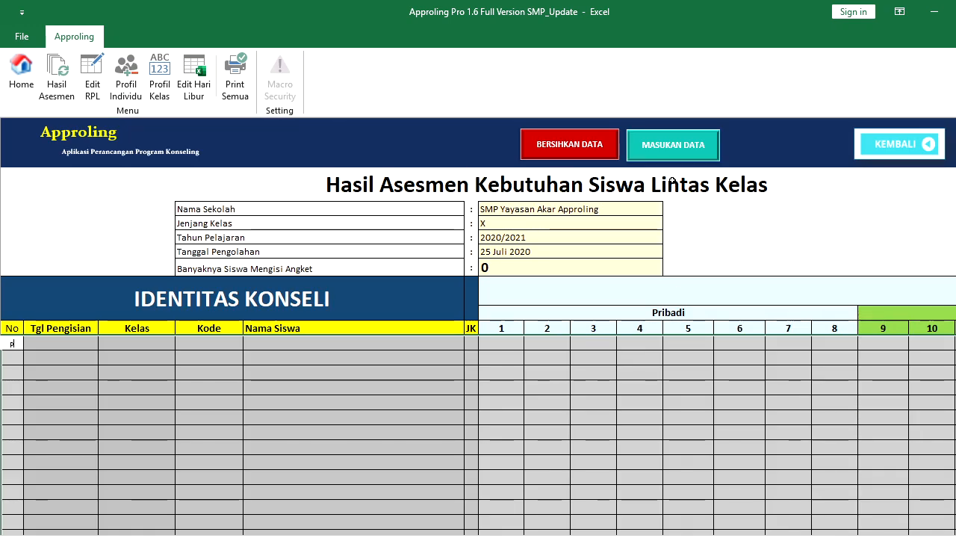
Import assesment-siswa-7-SMP(2) from Downloads, bringing respondents to 270, and acknowledge the confirmation
left_click(653, 148)
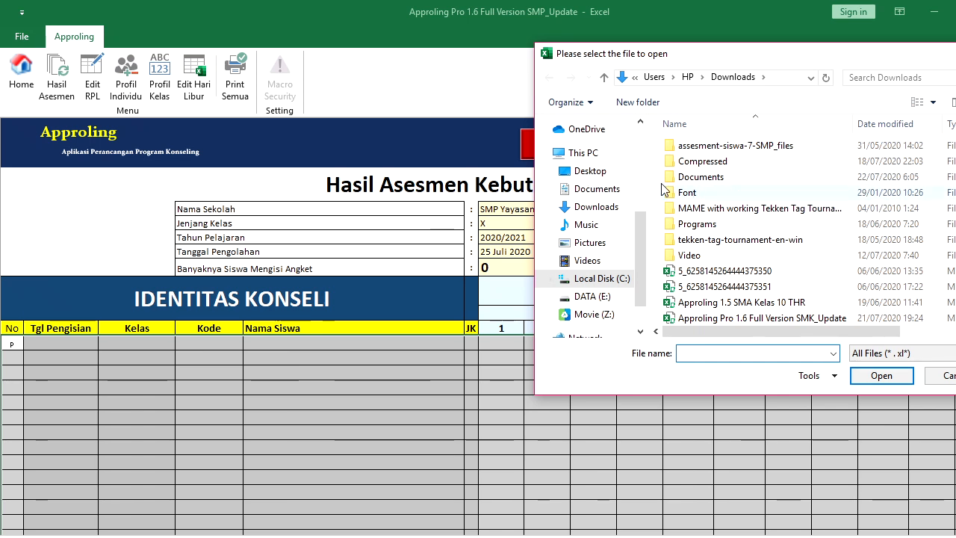
left_click(604, 207)
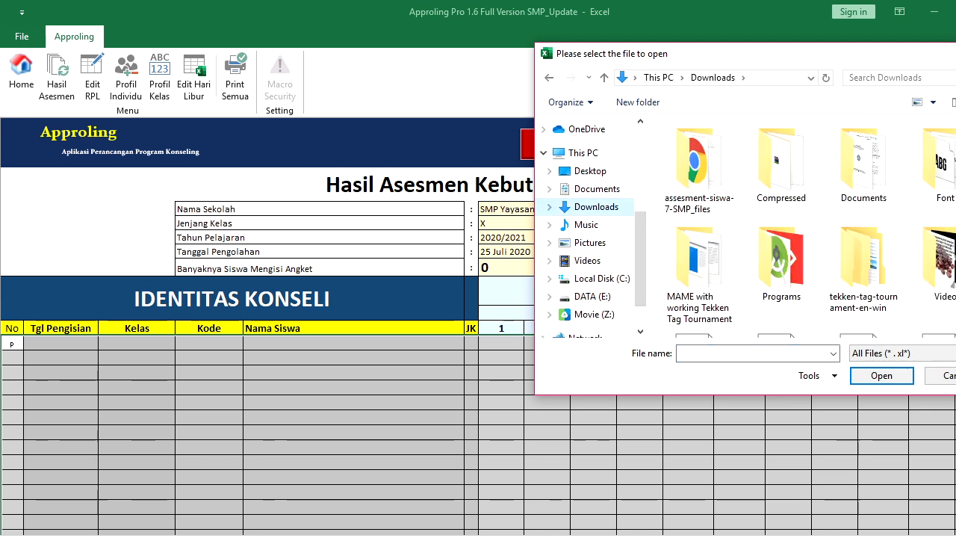
scroll(807, 224, "down", 5)
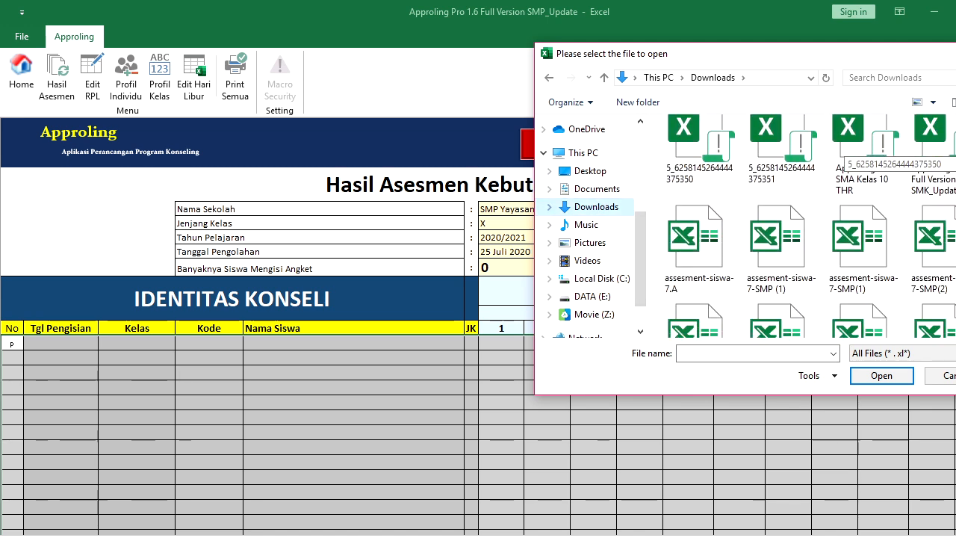
double_click(927, 224)
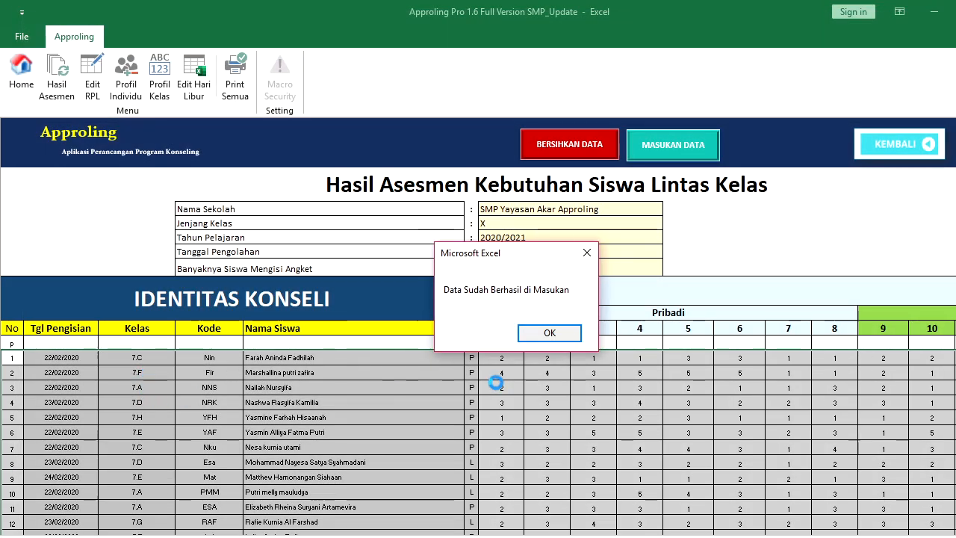
left_click(549, 334)
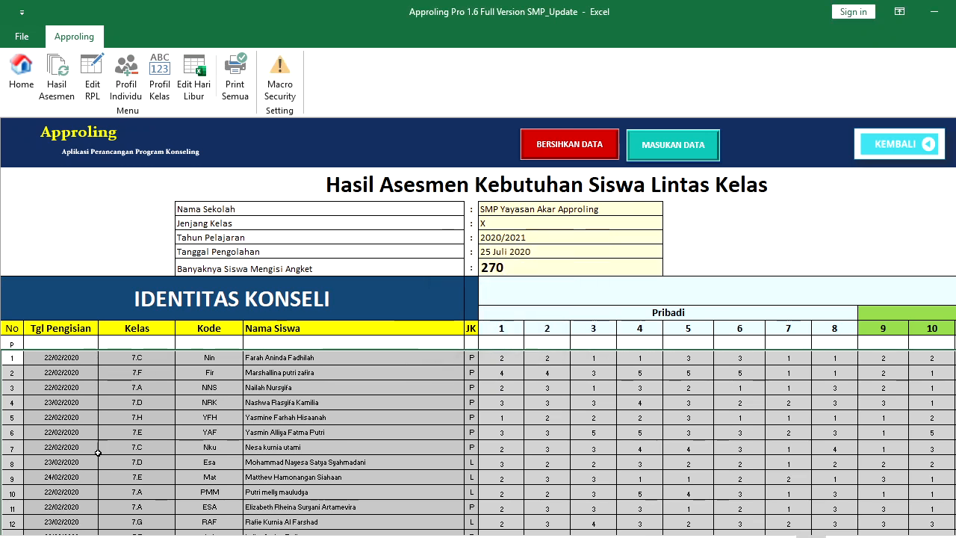
left_click(224, 389)
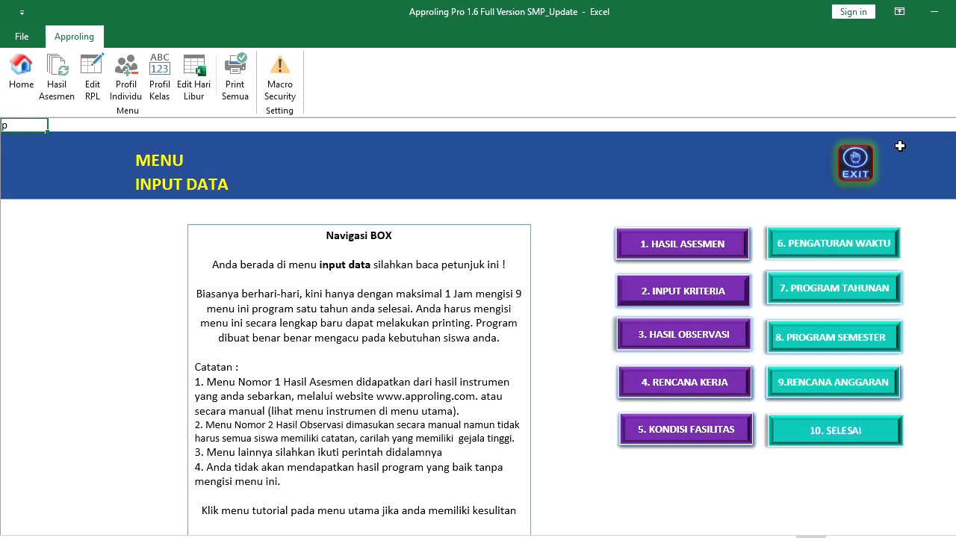
Save Input Kriteria with 280 SMP students at 40/25/10/25% composition
left_click(907, 149)
left_click(714, 291)
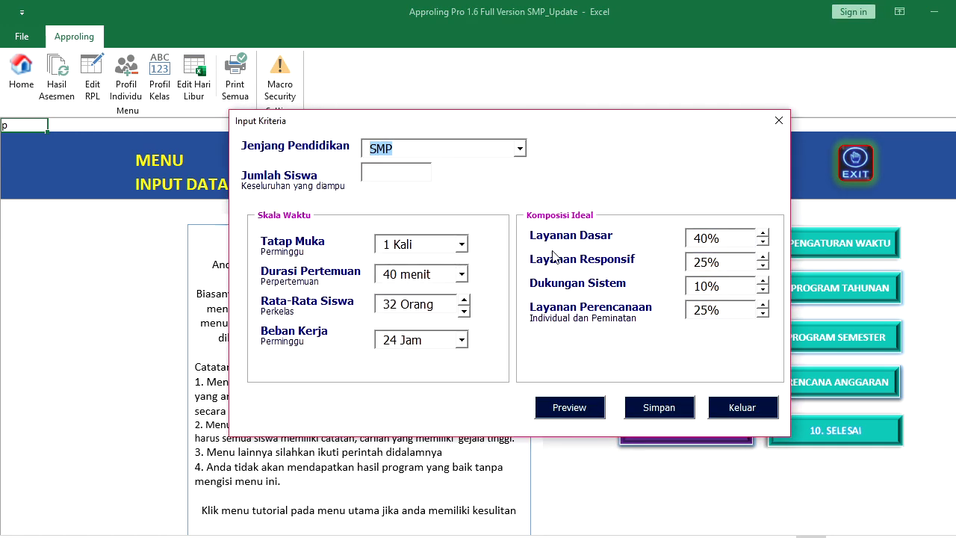
left_click(412, 174)
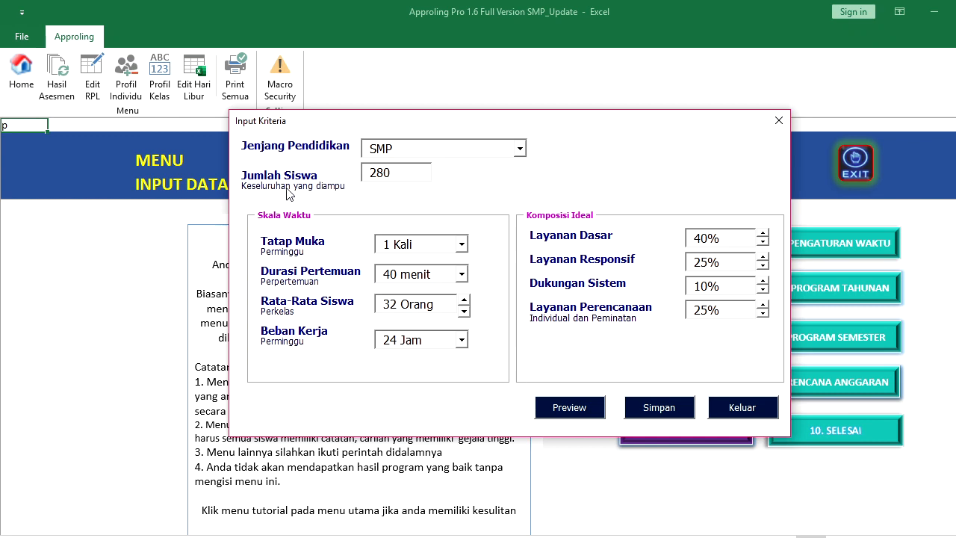
left_click(658, 407)
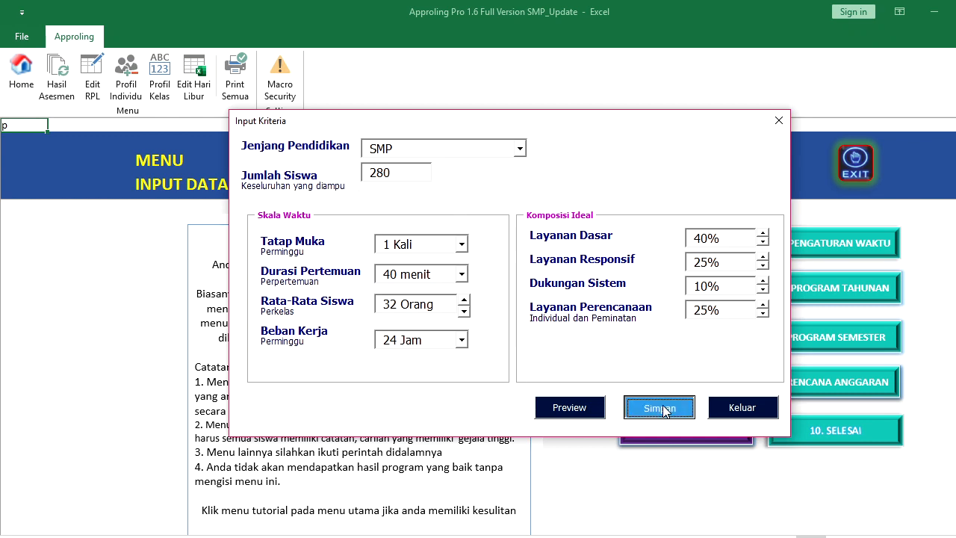
left_click(487, 339)
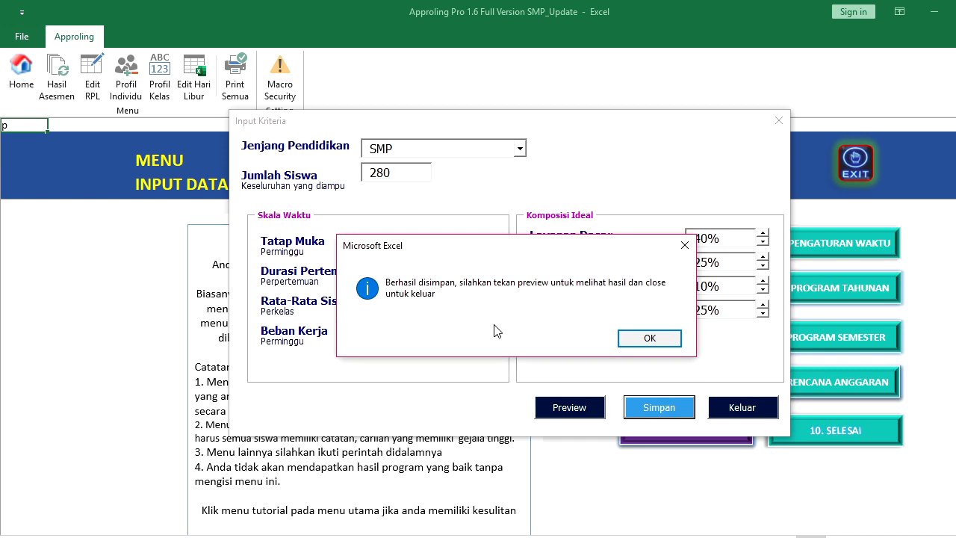
left_click(650, 338)
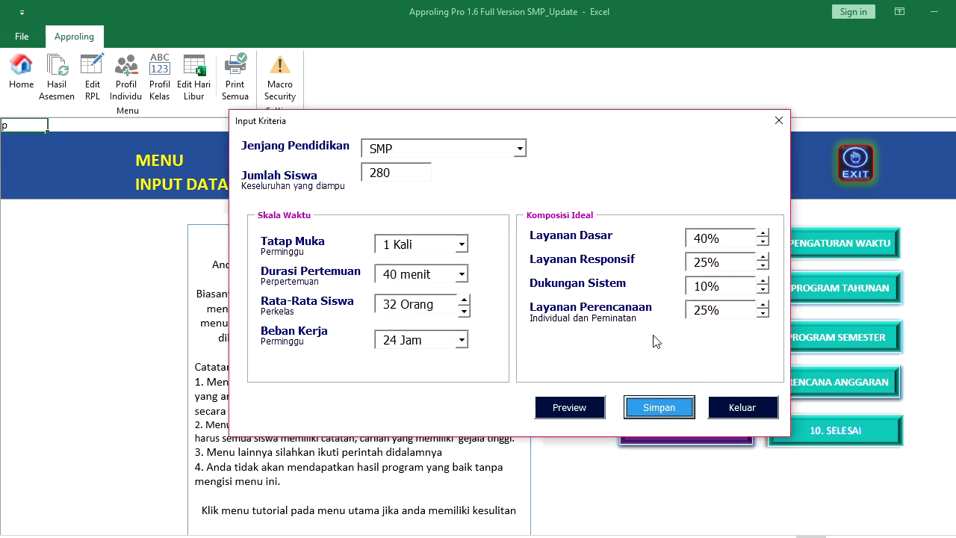
Preview the criteria report listing classes 7.A–7.H, then close the preview and the form
left_click(570, 414)
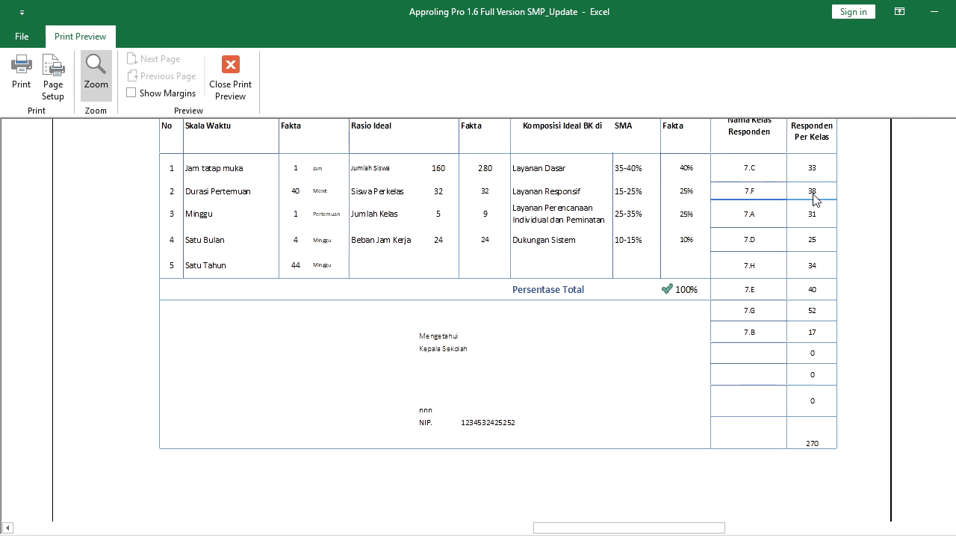
left_click(248, 83)
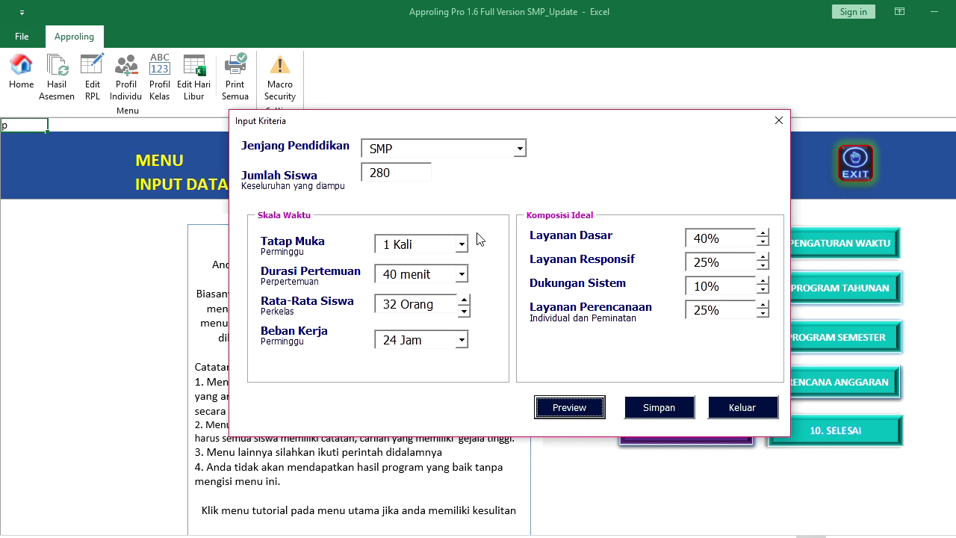
left_click(753, 412)
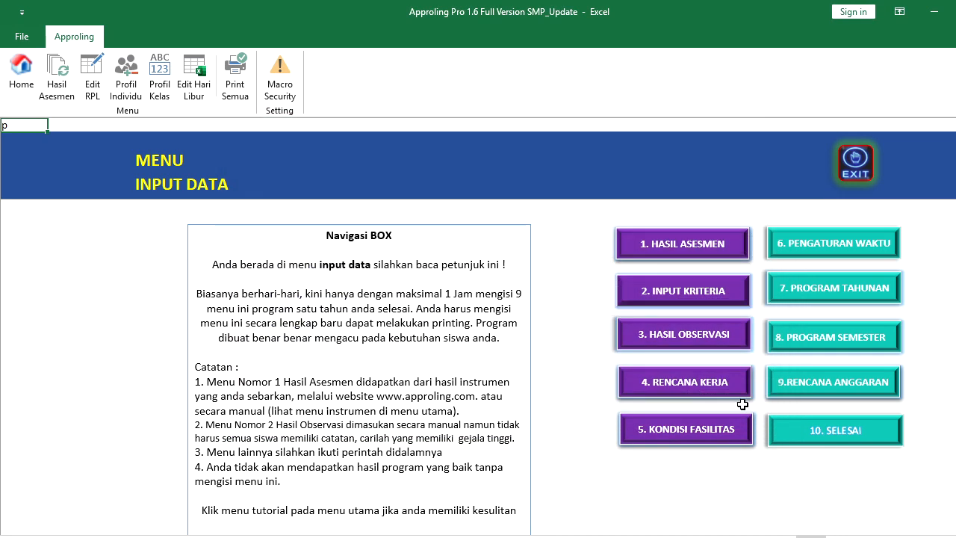
Select class 7.F and its first student in the observation results form
left_click(699, 342)
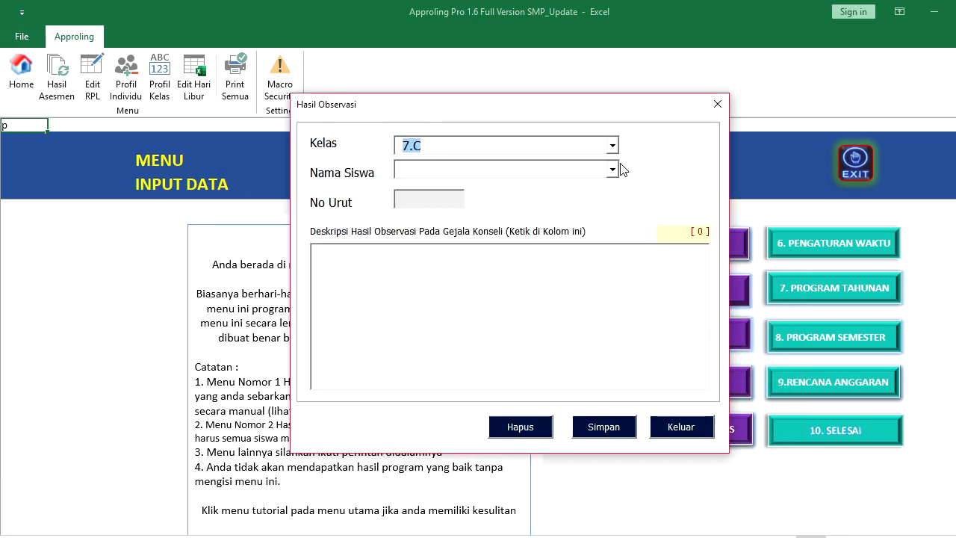
left_click(613, 147)
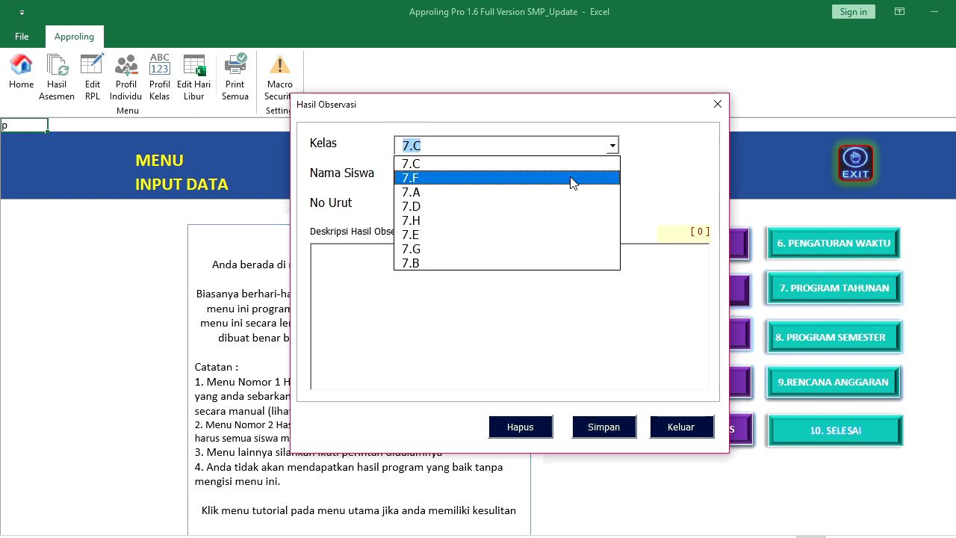
left_click(572, 179)
left_click(614, 170)
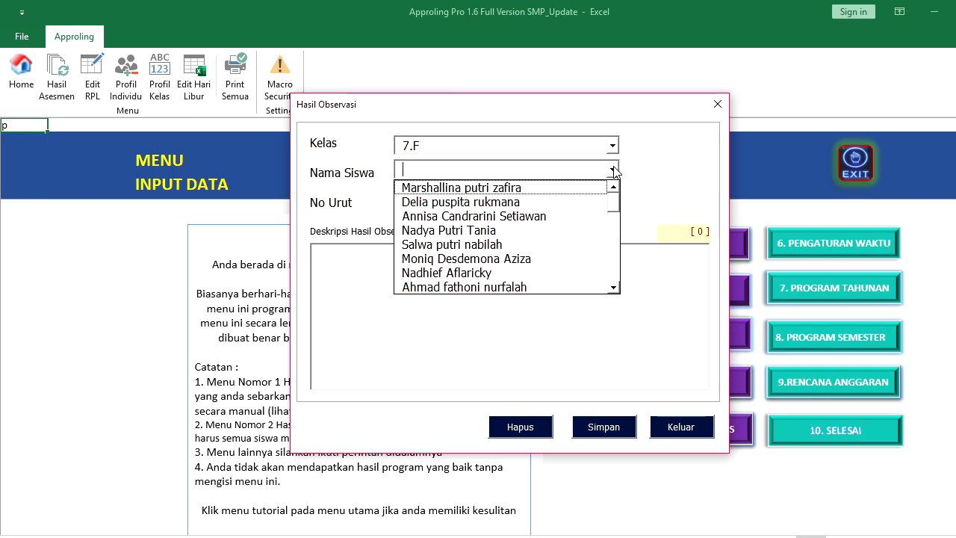
left_click(577, 187)
Save an observation note saying the student often falls asleep
left_click(493, 280)
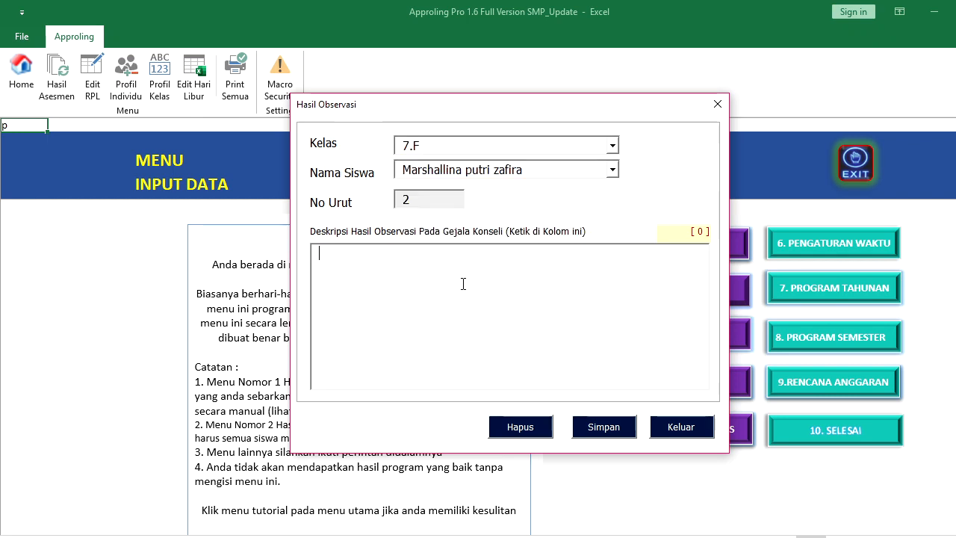
type("Zahi")
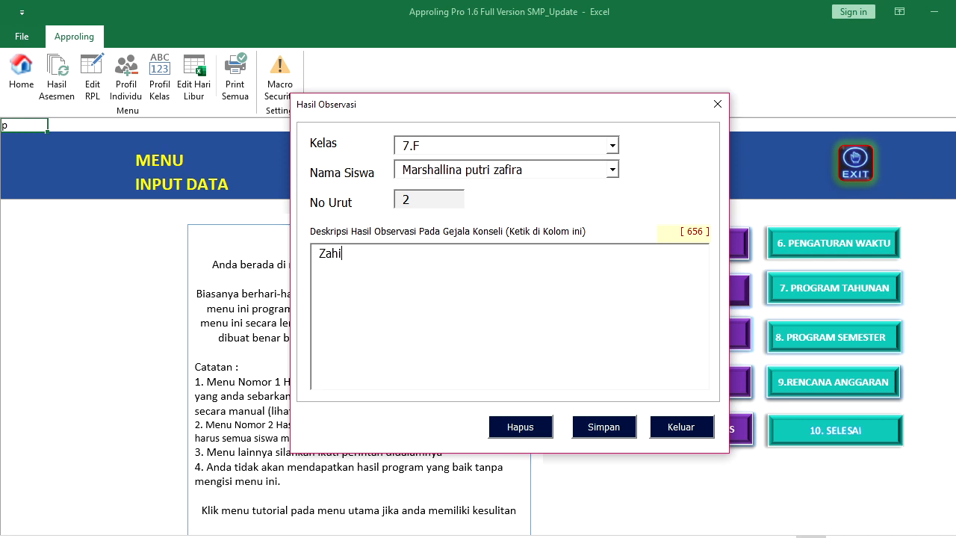
type("ra suka ter")
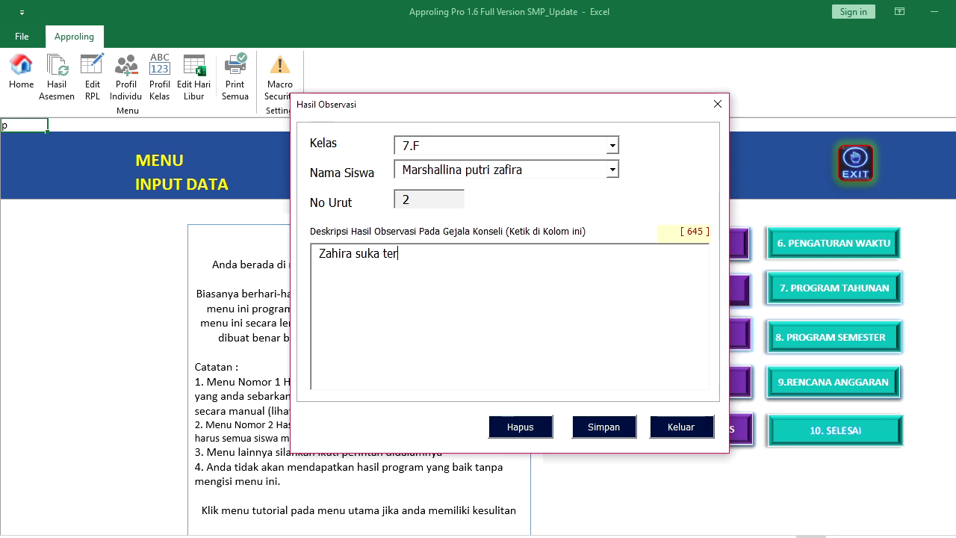
type("tidur")
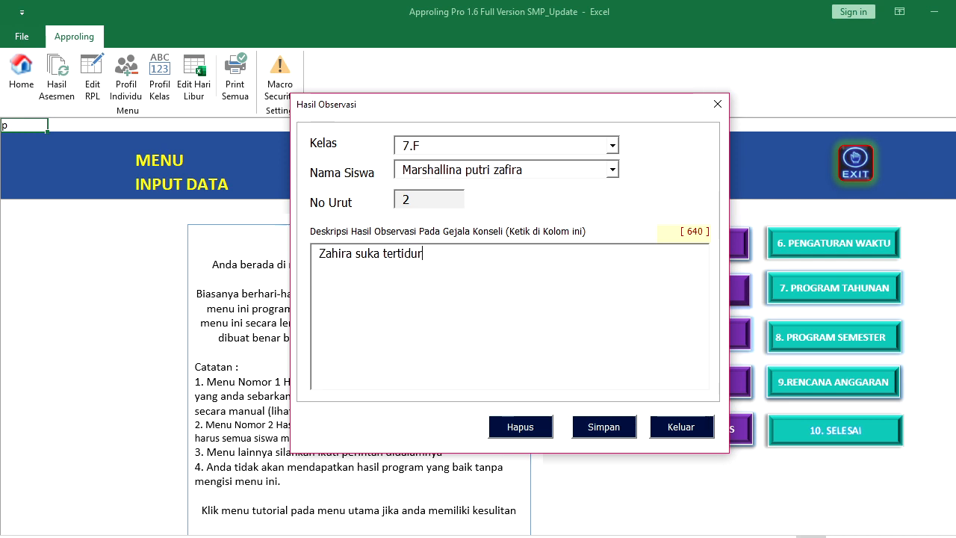
left_click(616, 428)
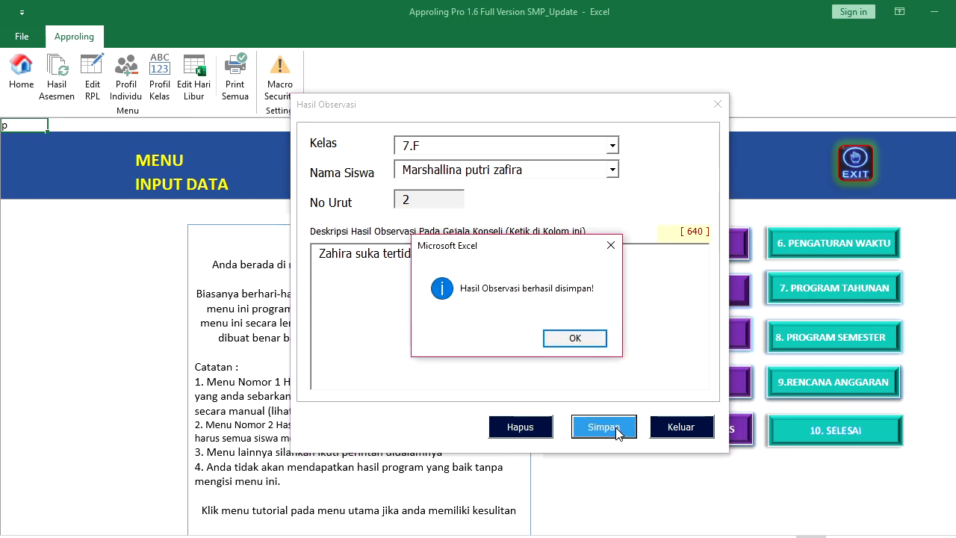
left_click(577, 337)
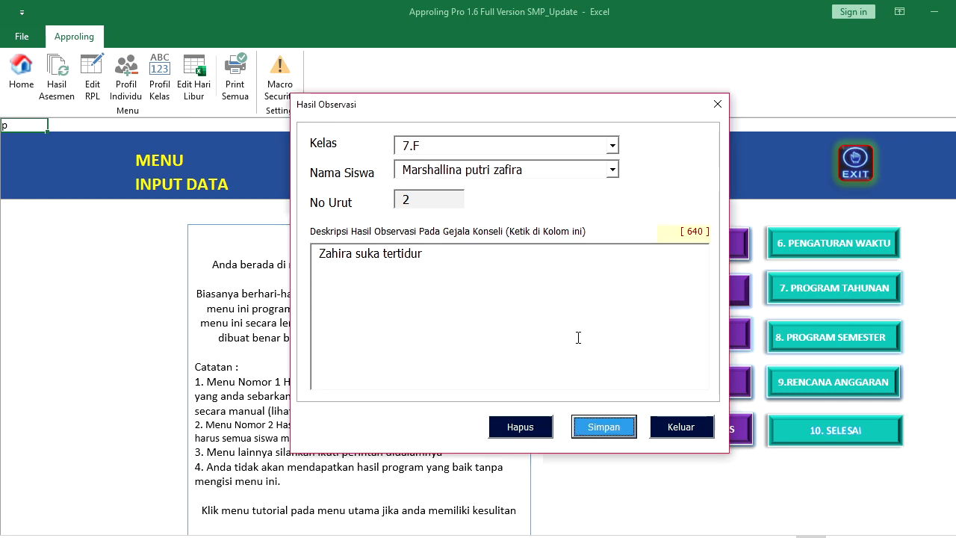
Close the observation form and open the yearly work plan (4. RENCANA KERJA)
left_click(613, 170)
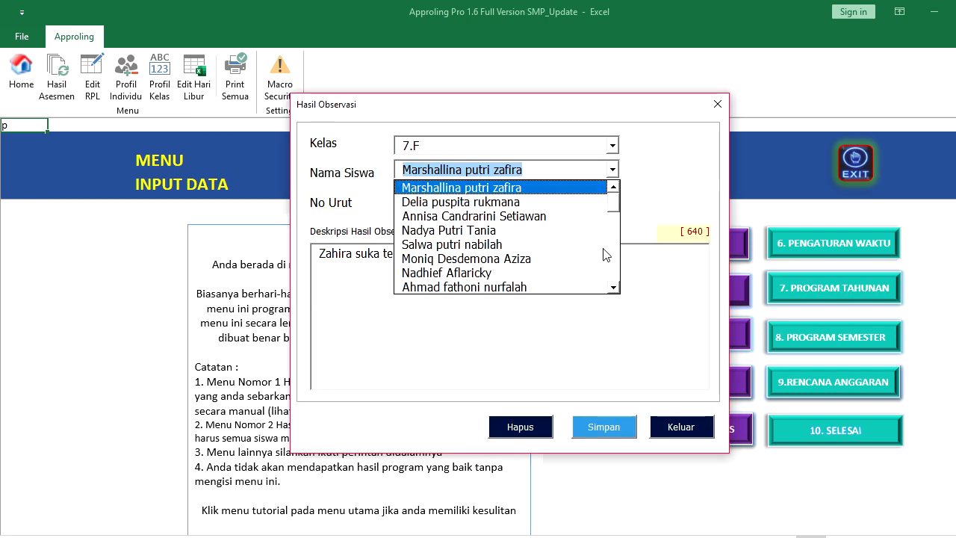
left_click(611, 375)
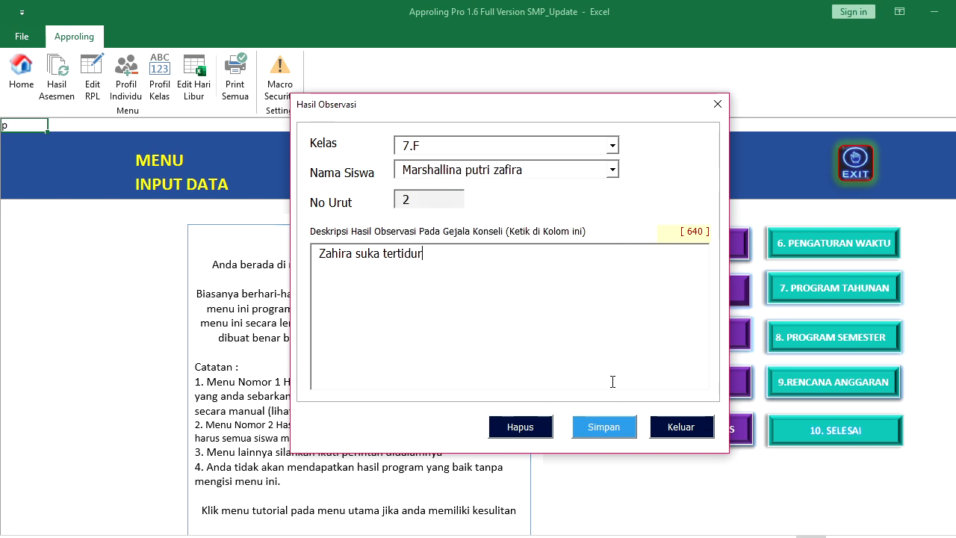
left_click(680, 429)
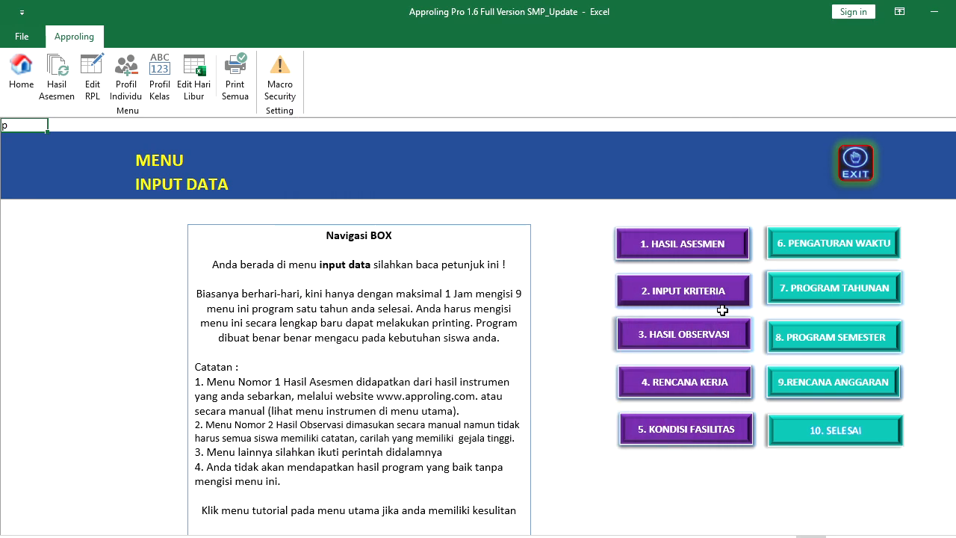
left_click(694, 388)
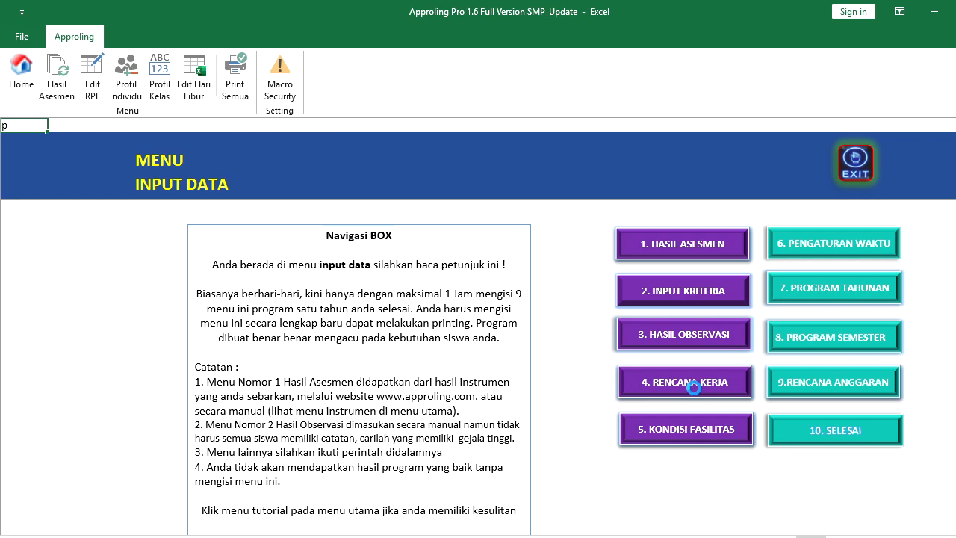
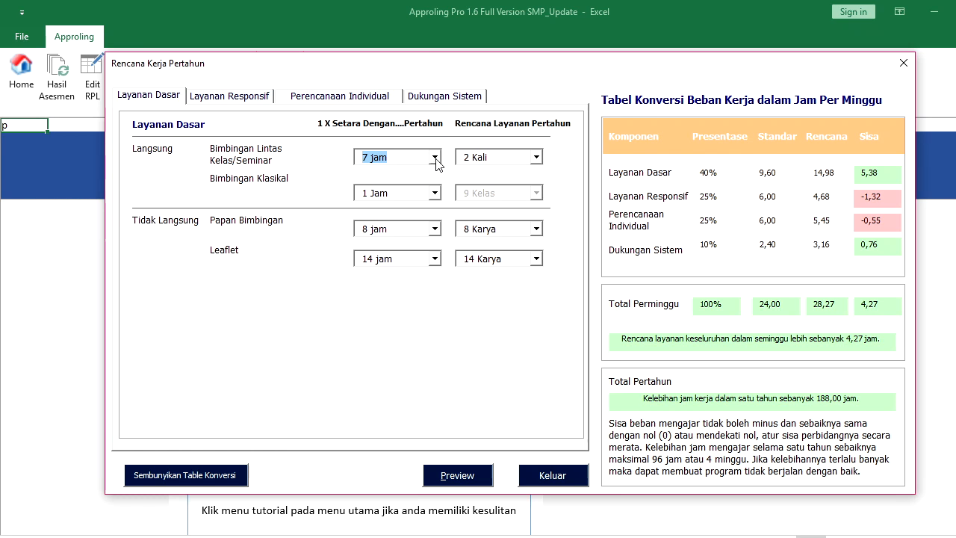
Try to close the yearly work plan and dismiss the over-tolerance hours warning
left_click(435, 160)
left_click(436, 161)
left_click(542, 484)
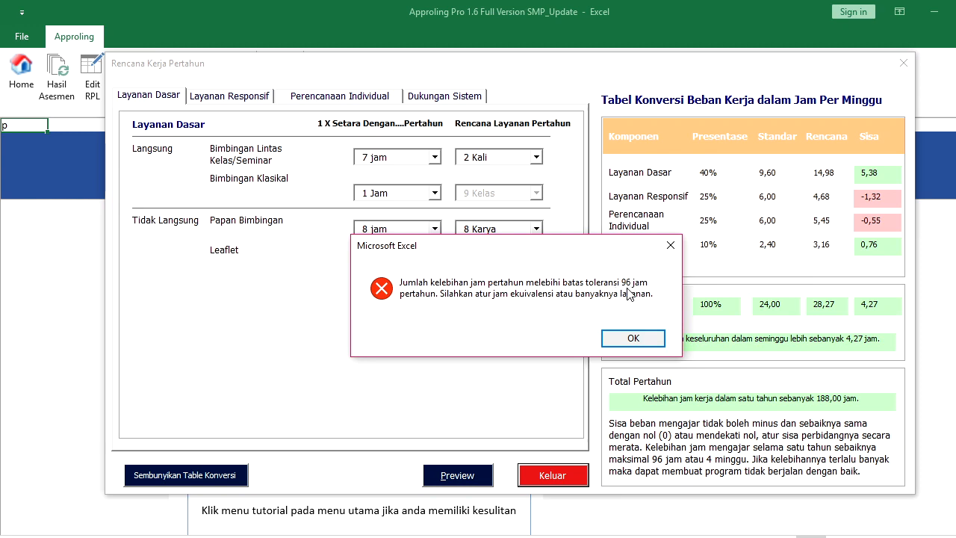
left_click(633, 338)
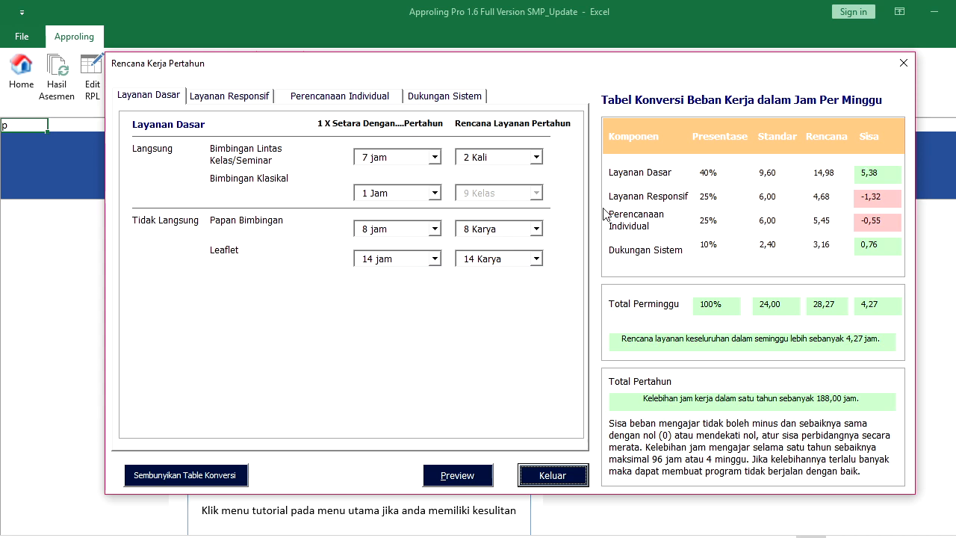
Set Bimbingan Lintas Kelas/Seminar to 3 jam and Leaflet to 4 jam in Layanan Dasar
left_click(434, 157)
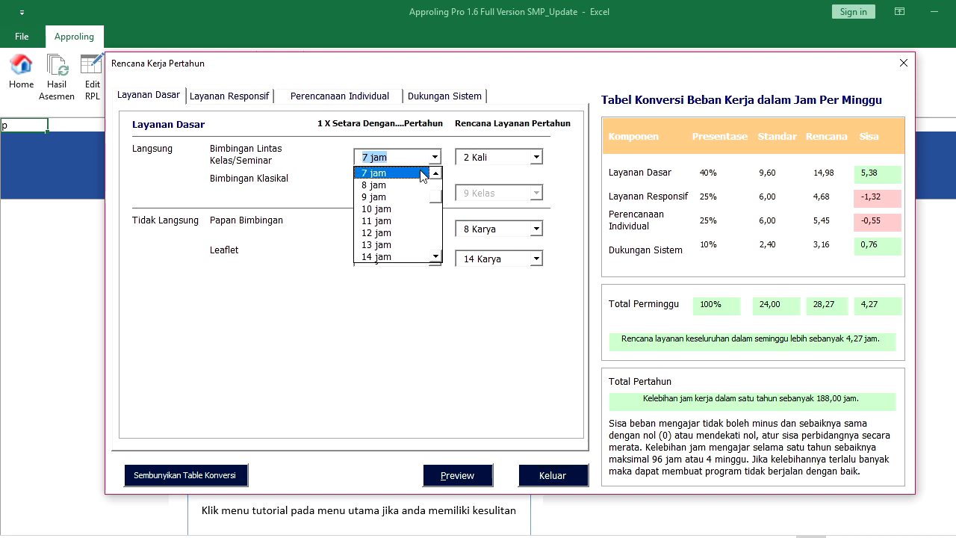
left_click_drag(437, 200, 437, 183)
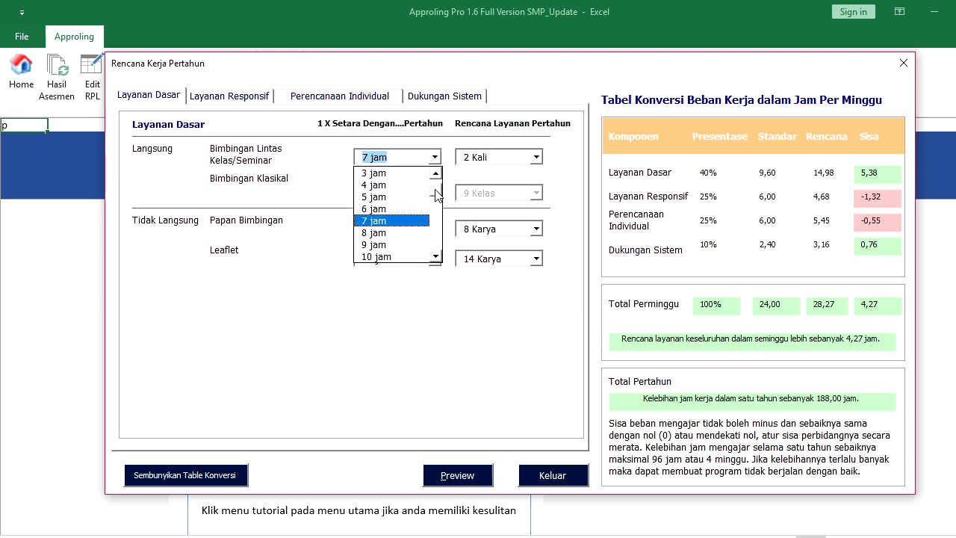
left_click(386, 175)
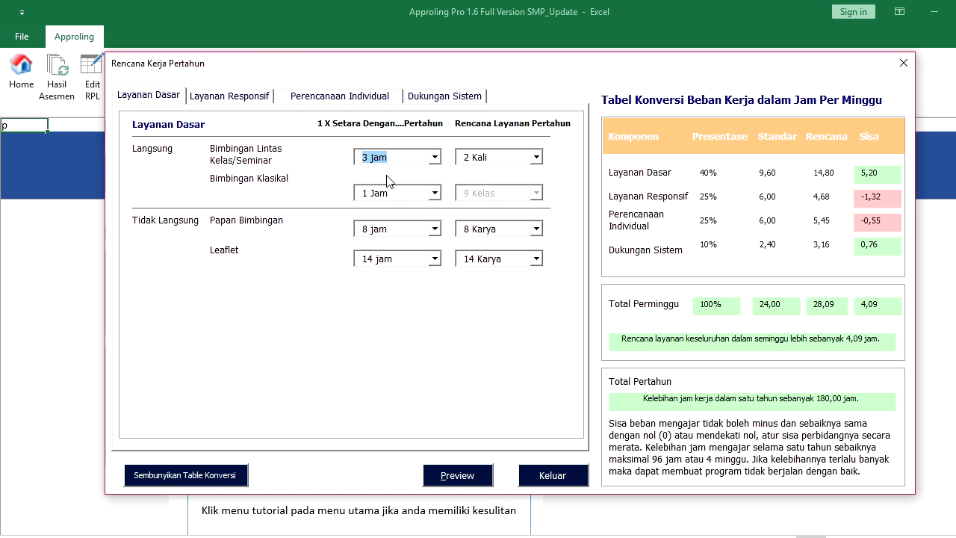
left_click(435, 259)
left_click_drag(437, 317, 435, 292)
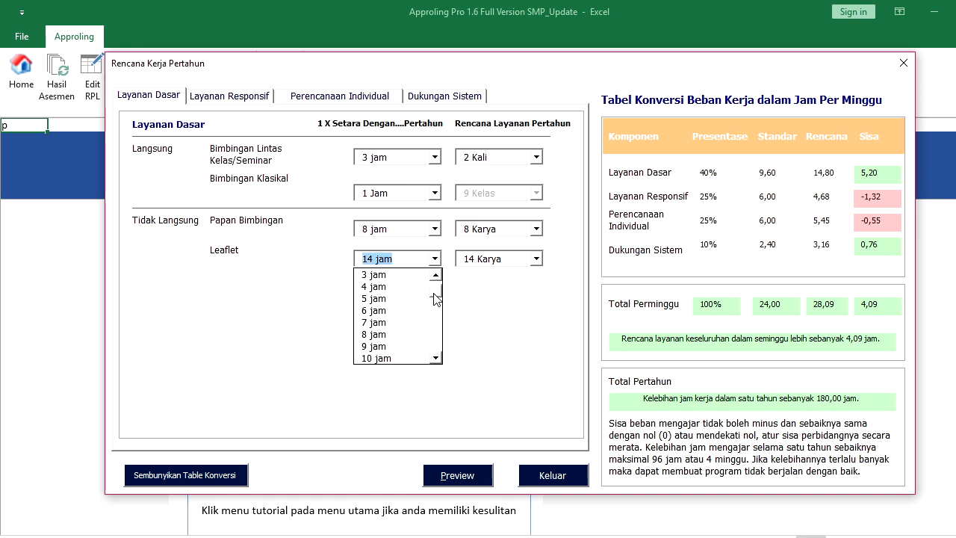
left_click(375, 288)
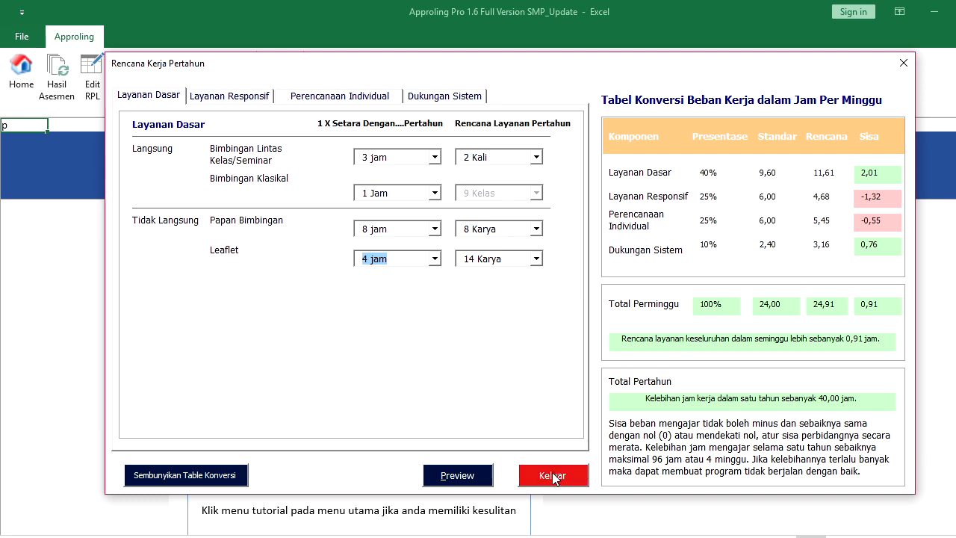
left_click(258, 98)
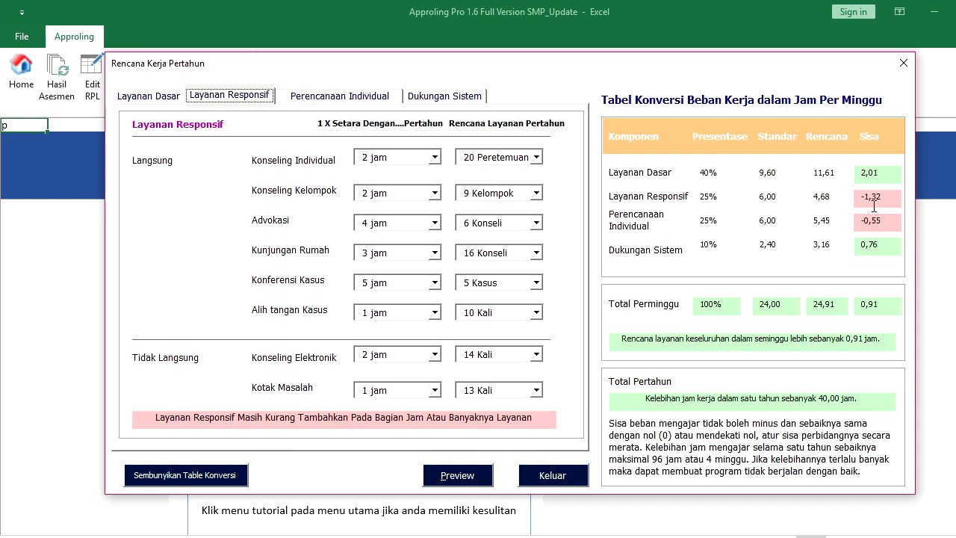
Give Konseling Kelompok 4 jam and 17 Kelompok, then close the yearly work plan
left_click(537, 193)
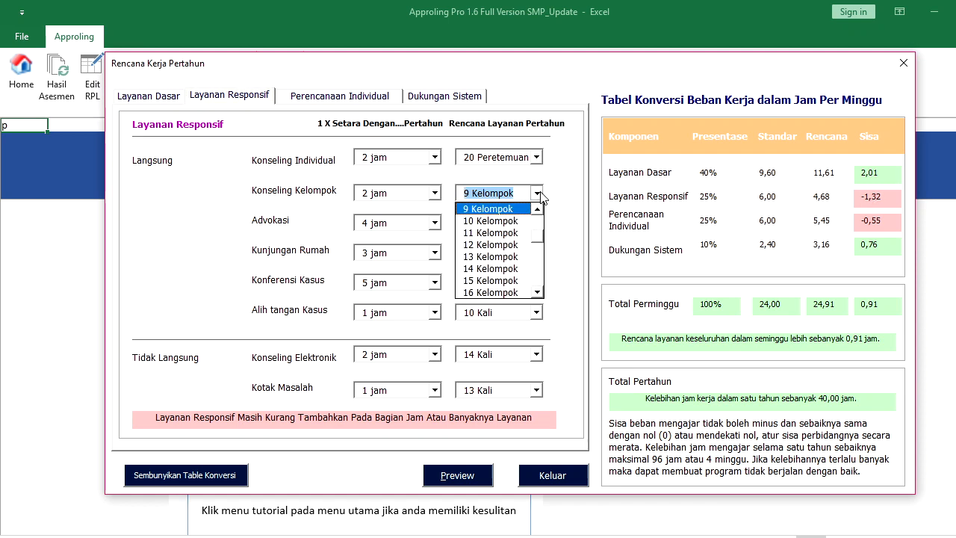
left_click(515, 233)
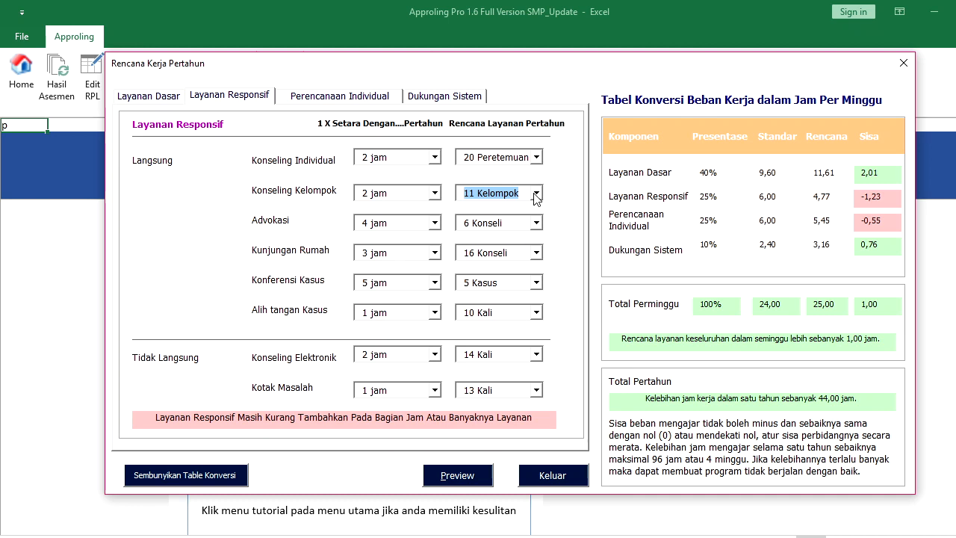
left_click(435, 194)
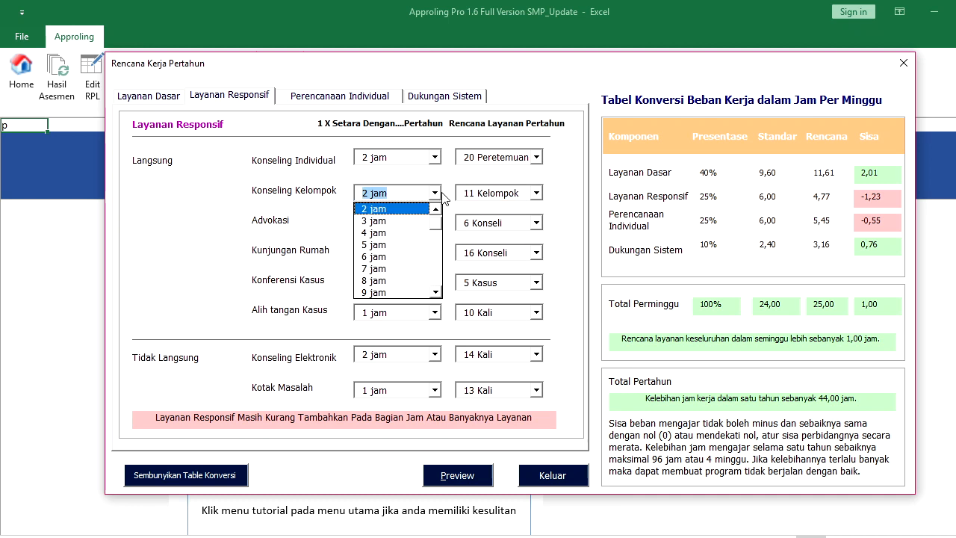
left_click(422, 233)
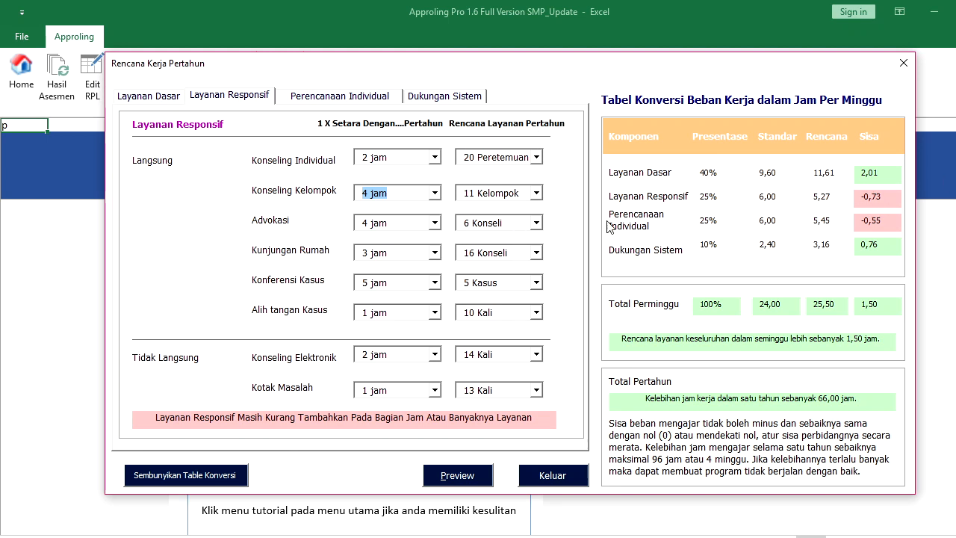
left_click(535, 194)
left_click(496, 281)
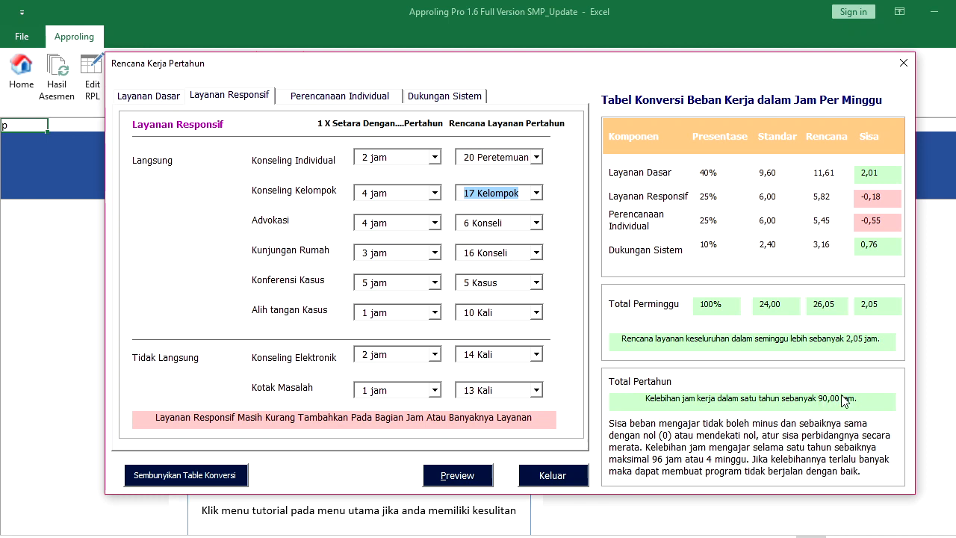
left_click(568, 482)
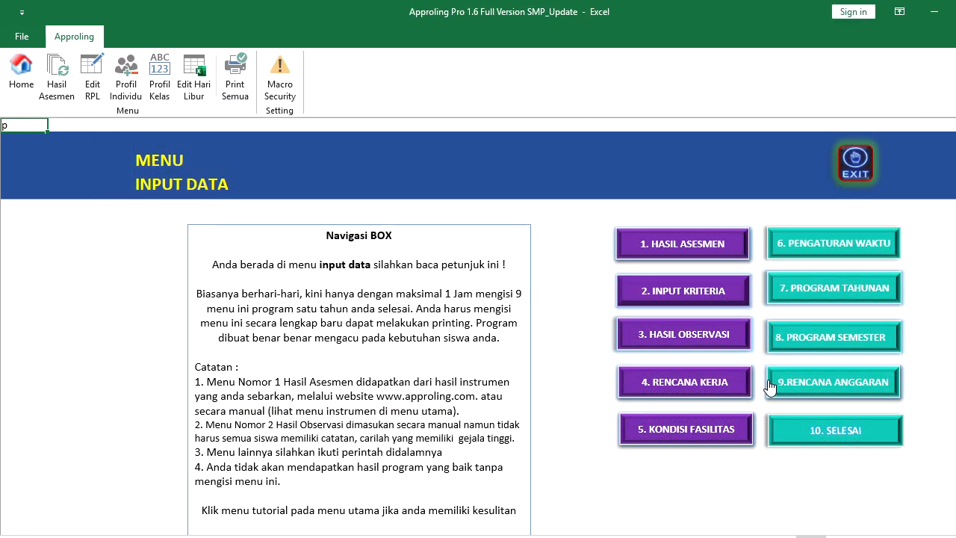
In the facilities inventory, rename Angket Masalah Konseli to 'AGM U (angket Gejala Masalah umum)'
left_click(711, 443)
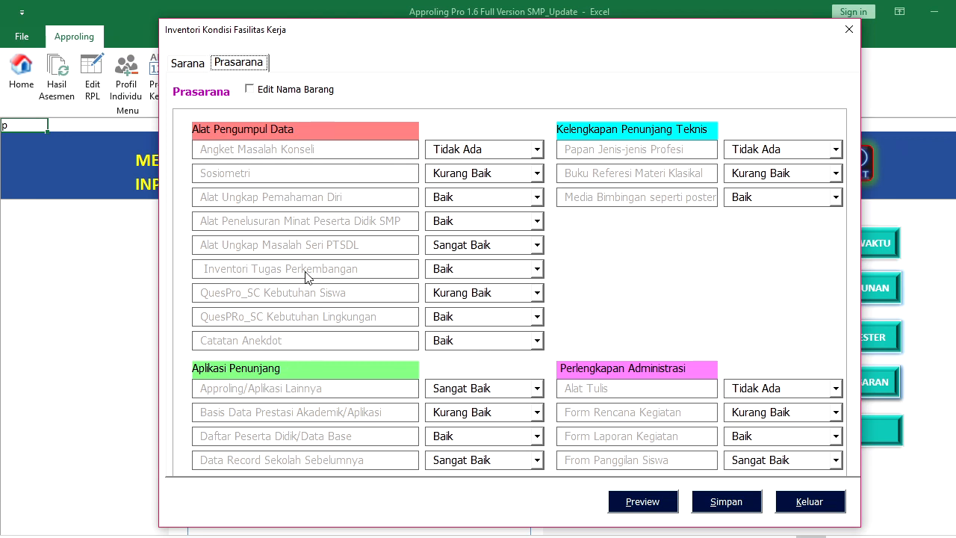
left_click(254, 90)
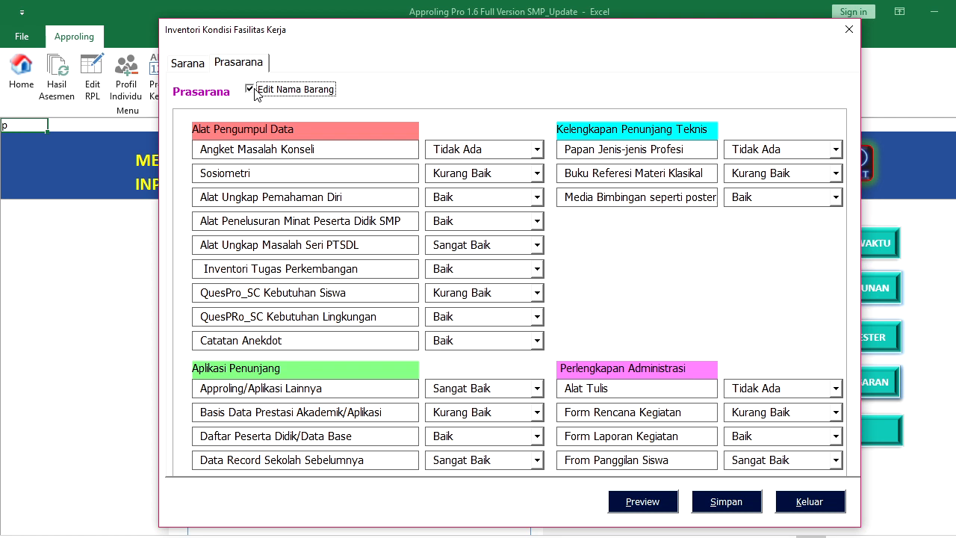
left_click(258, 150)
left_click_drag(321, 150, 180, 148)
type("App")
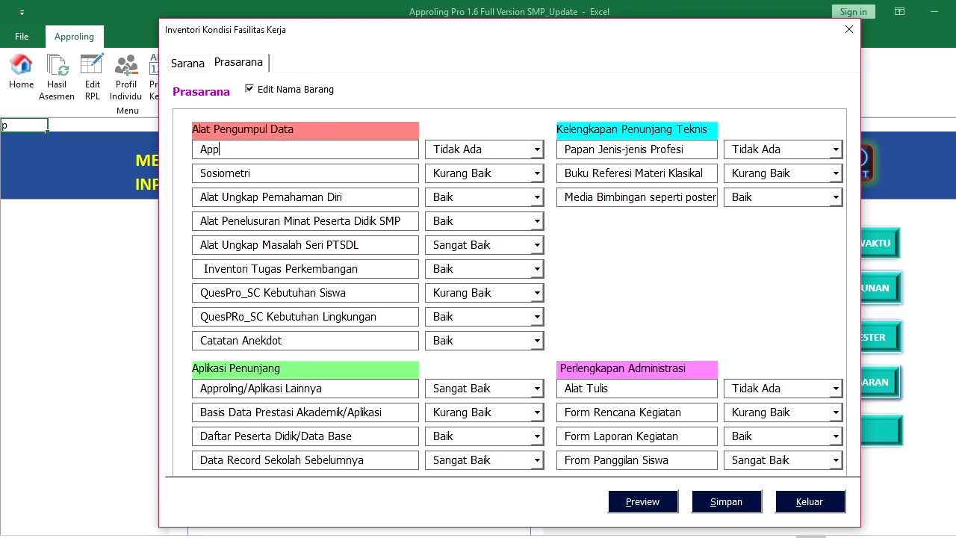
key("BackSpace")
key("BackSpace")
key("BackSpace")
type("AGM U (angket Gejala Masalah umum")
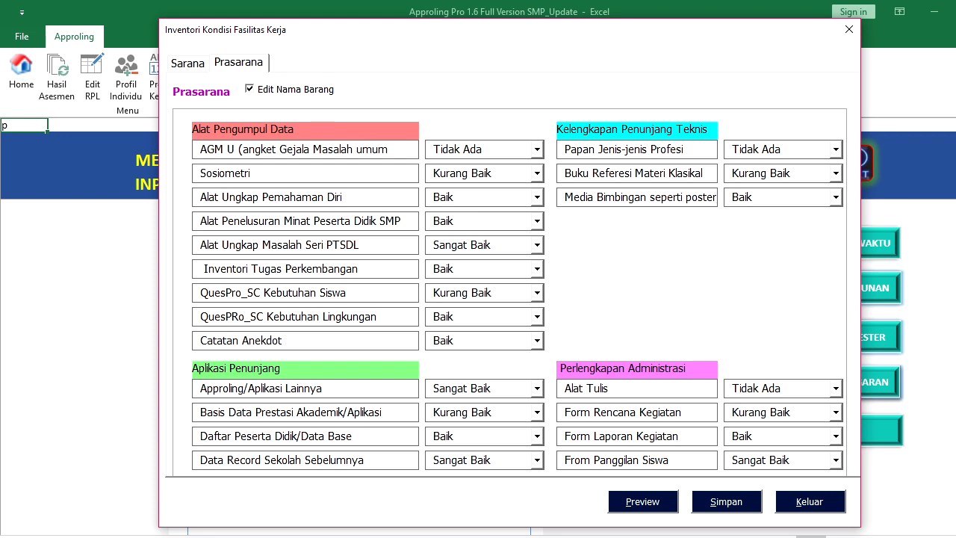
Rate the AGM U item Baik, save the inventory, and lock item names again
left_click(487, 146)
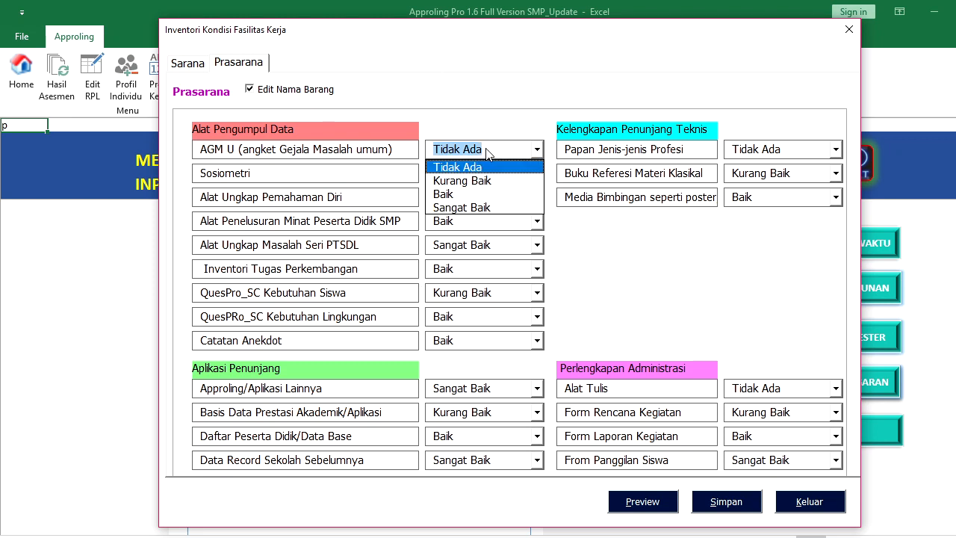
left_click(476, 192)
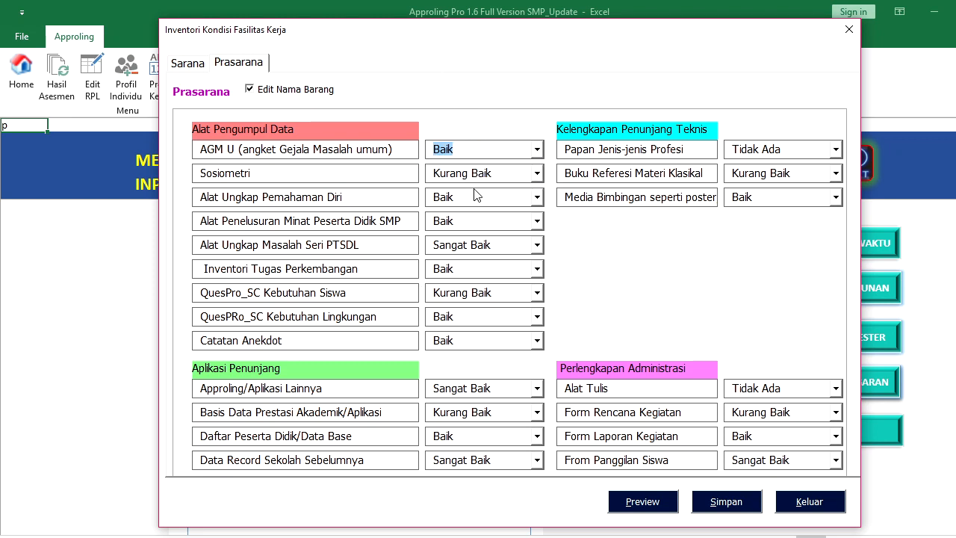
left_click(724, 506)
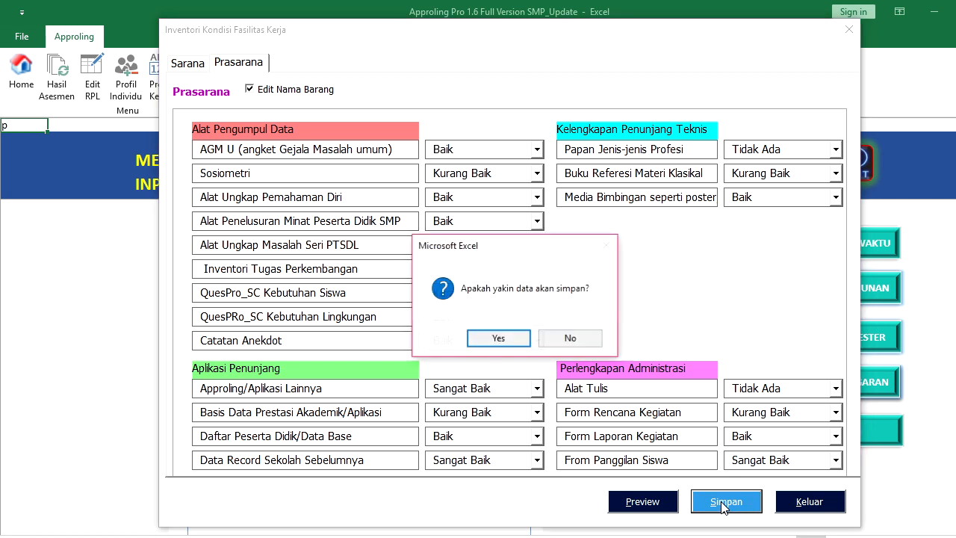
left_click(500, 340)
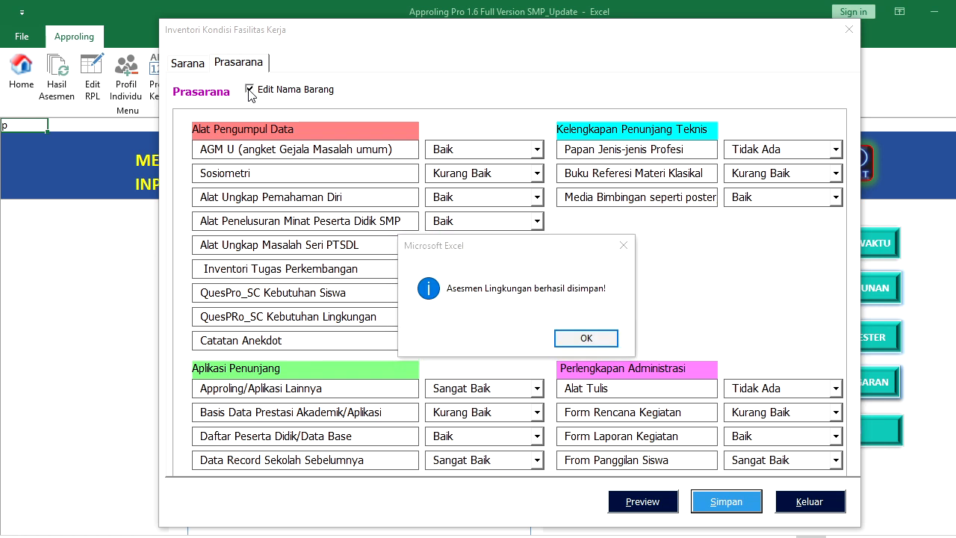
left_click(573, 341)
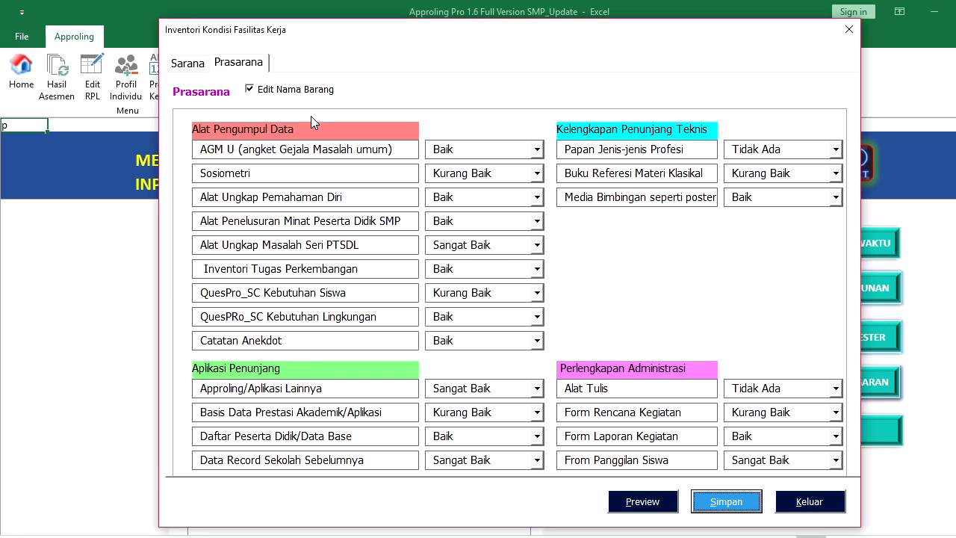
left_click(249, 88)
left_click(237, 64)
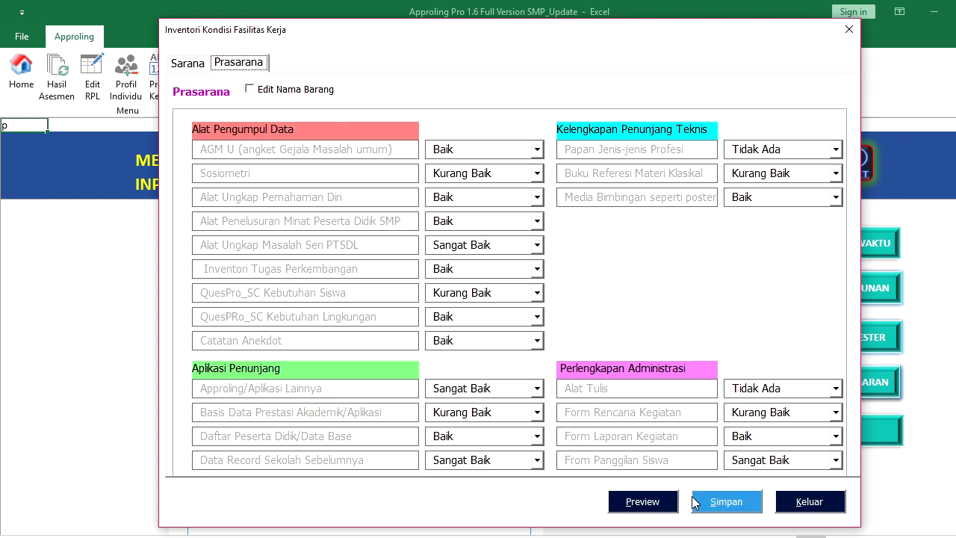
Preview the facilities needs chart and table, then close the inventory
left_click(643, 502)
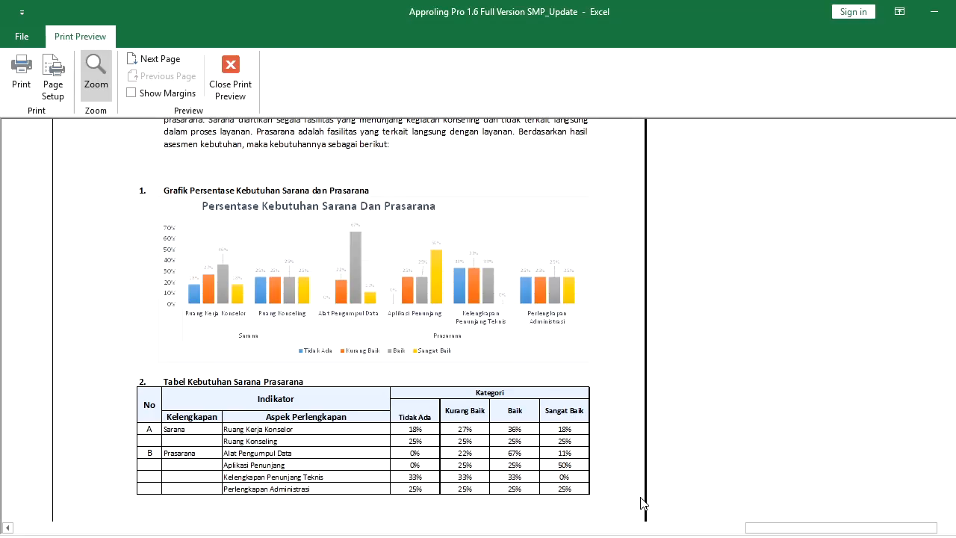
left_click(417, 267)
left_click(416, 266)
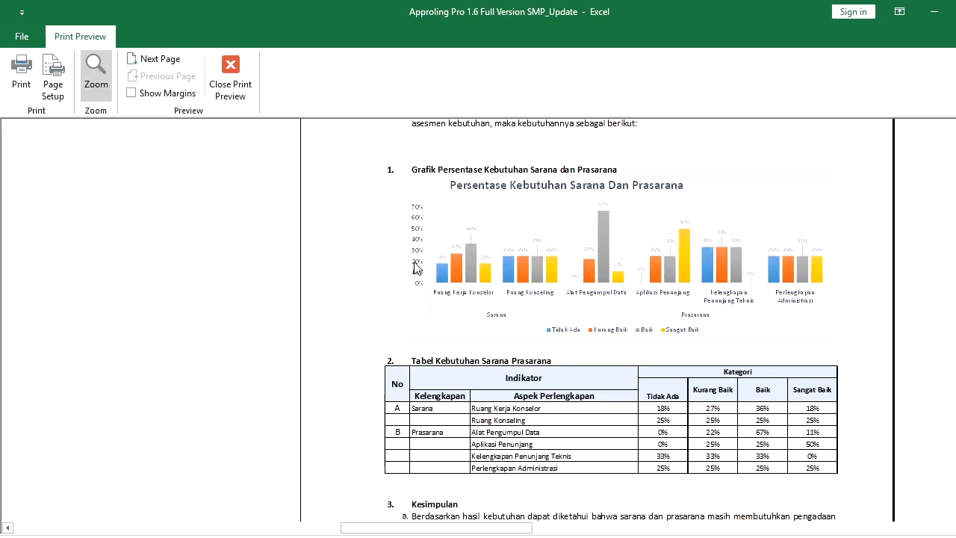
left_click(247, 94)
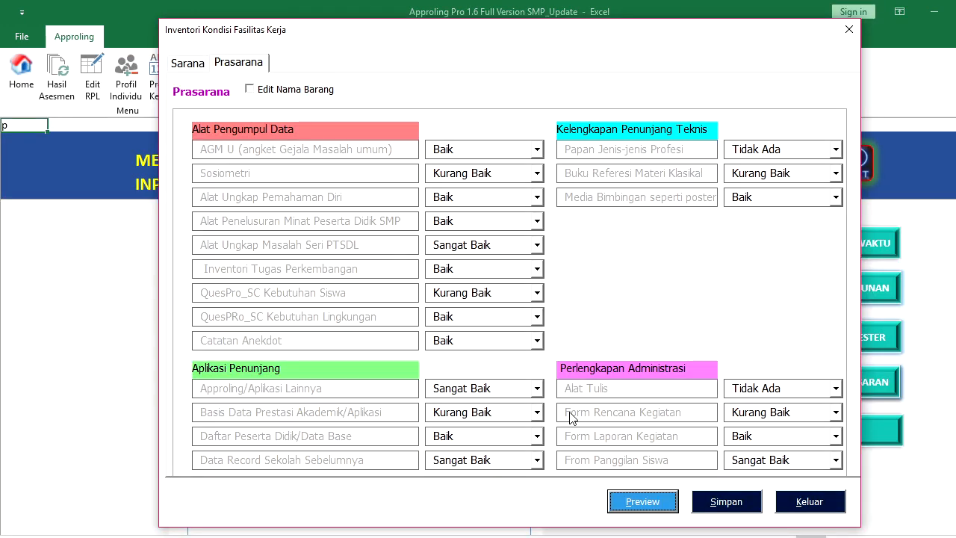
left_click(807, 501)
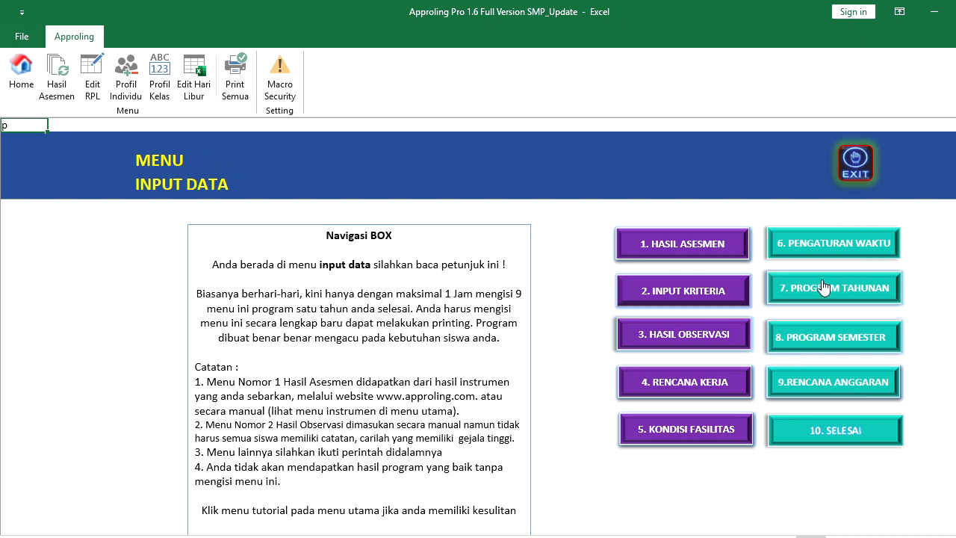
Set the cover picture to logo.png from the Pictures folder in the time settings
left_click(816, 245)
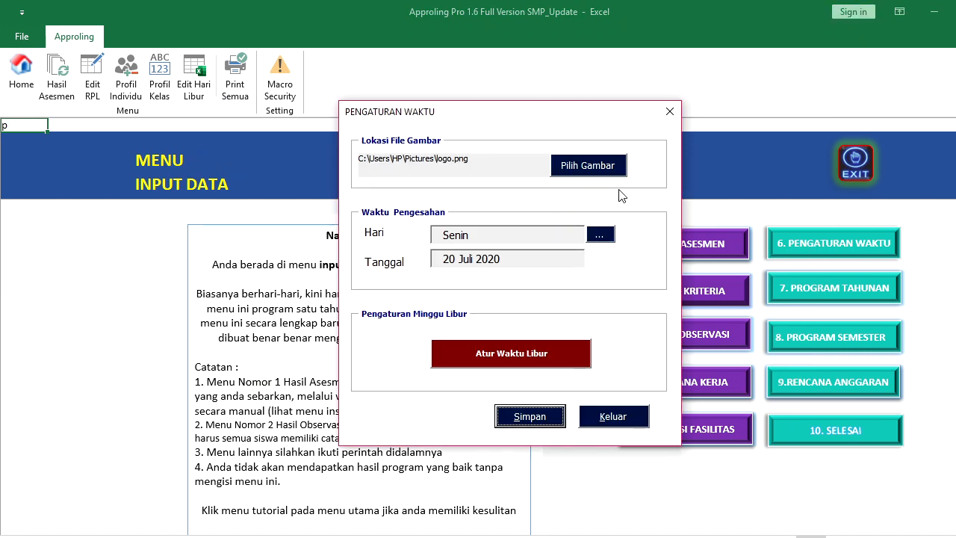
left_click(604, 173)
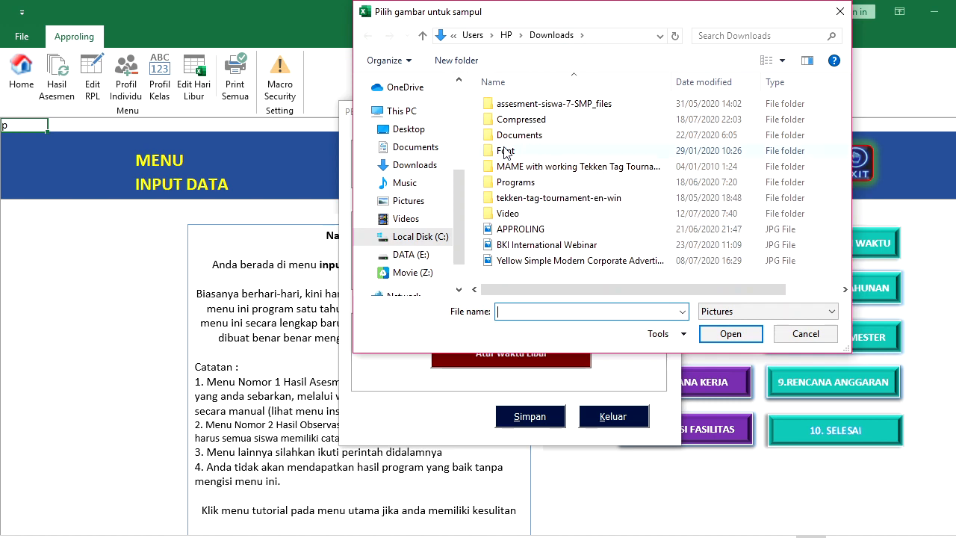
left_click(417, 220)
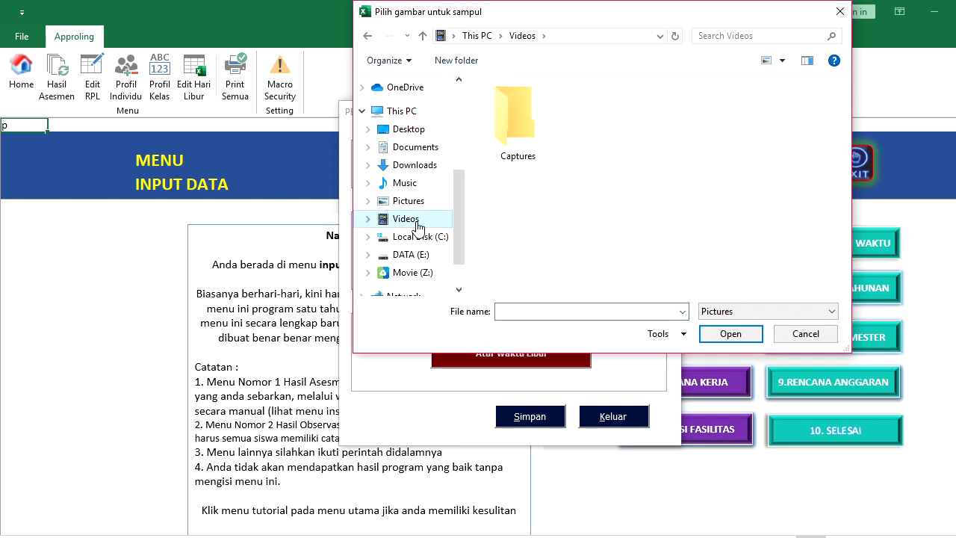
left_click(408, 201)
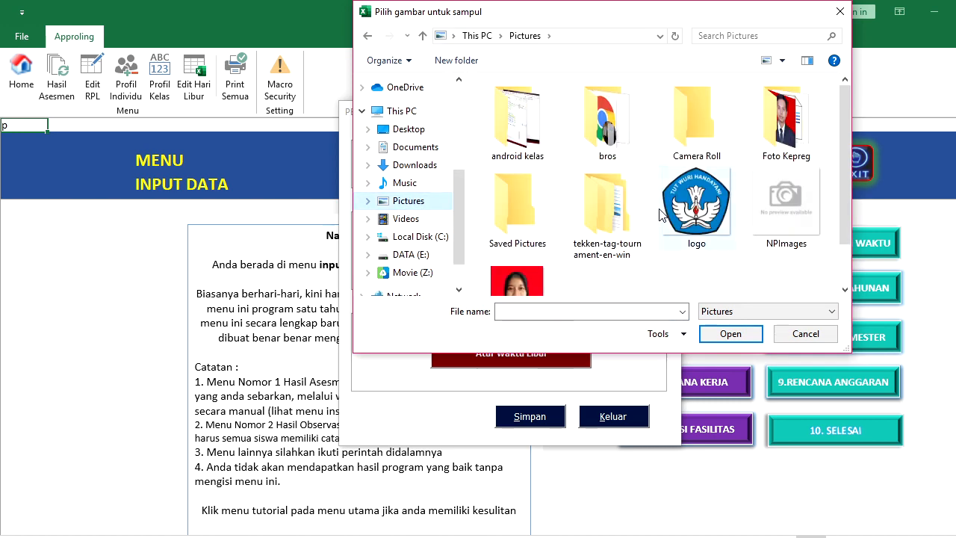
double_click(681, 215)
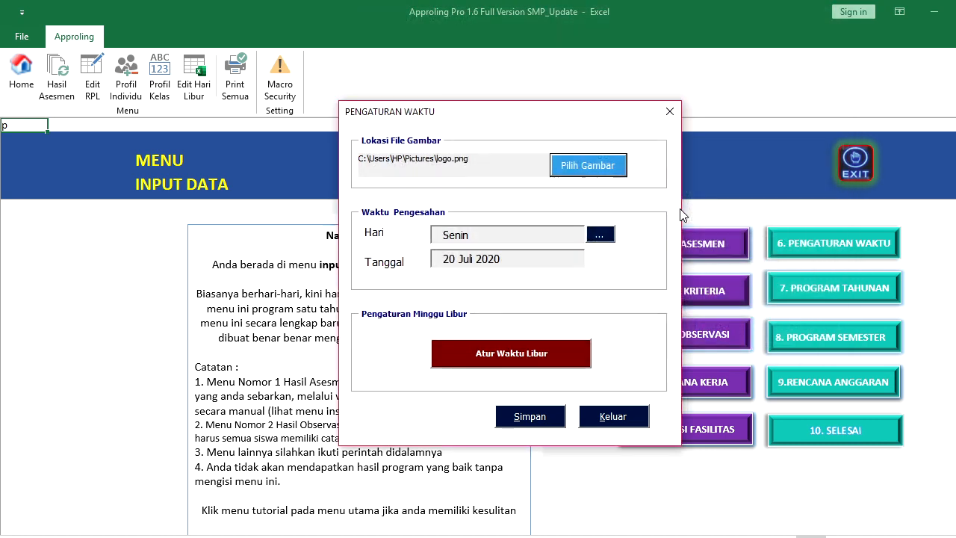
Set the approval date to Sabtu, 25 Juli 2020, save, and close the time settings
left_click(602, 237)
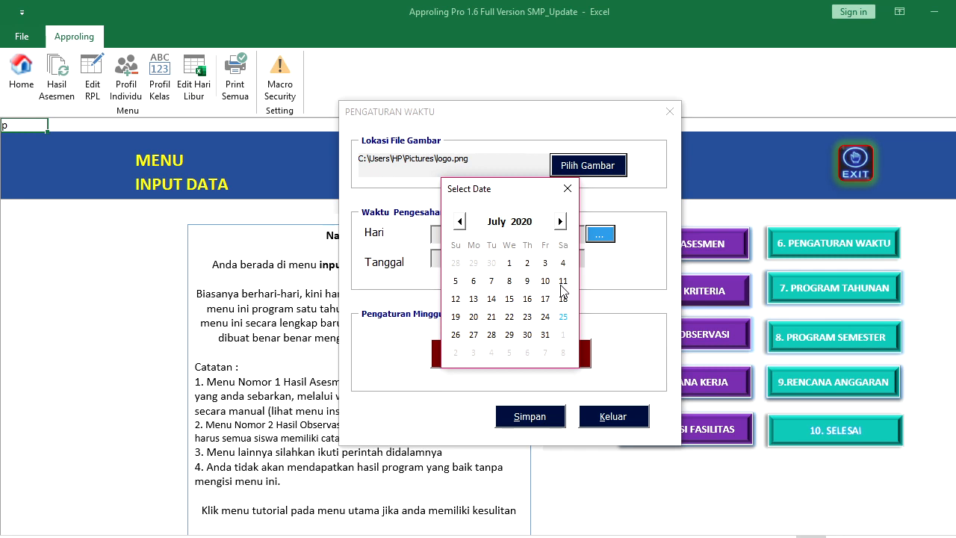
left_click(563, 318)
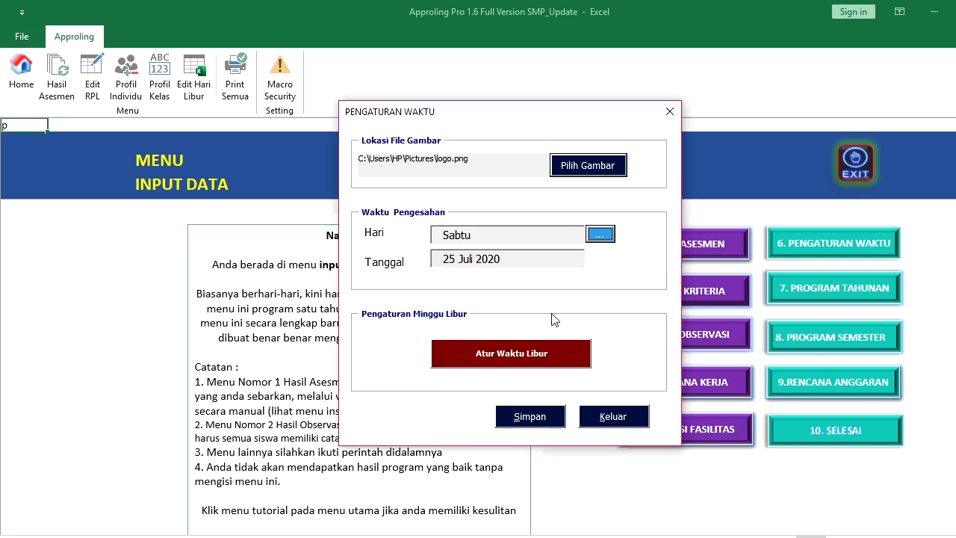
left_click(533, 354)
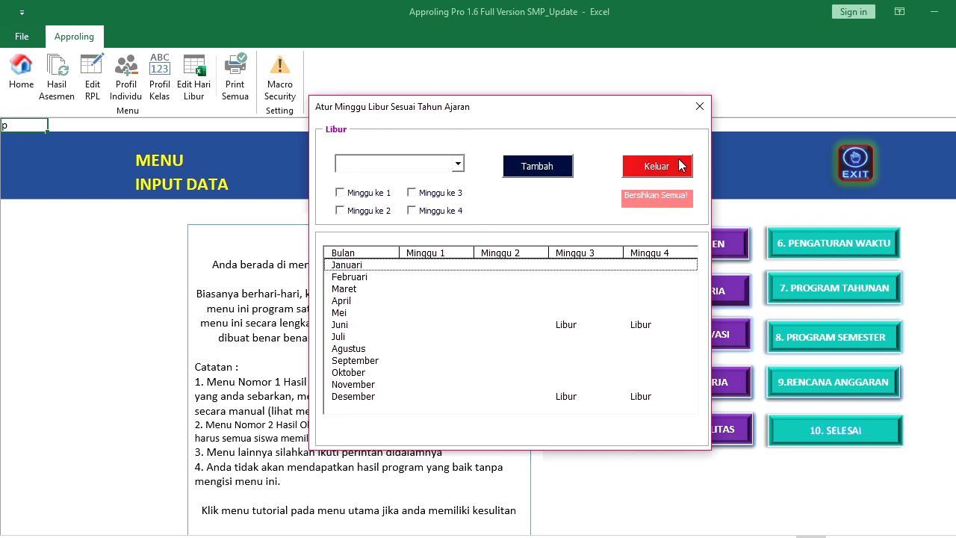
left_click(655, 168)
left_click(553, 427)
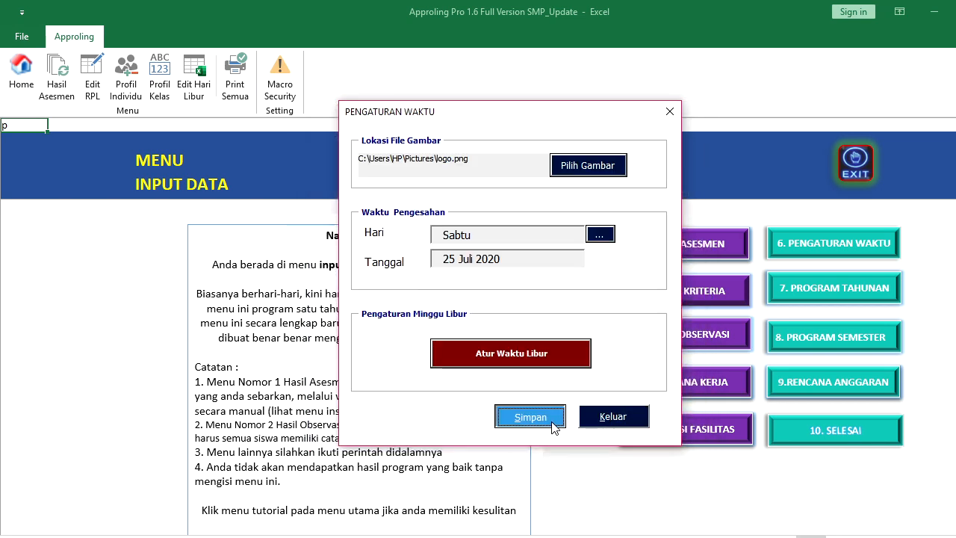
left_click(567, 339)
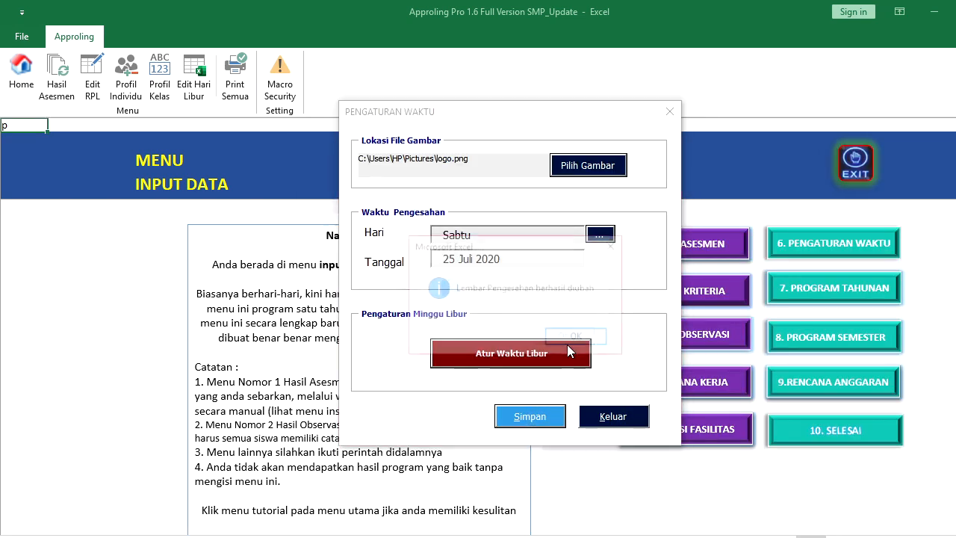
left_click(567, 340)
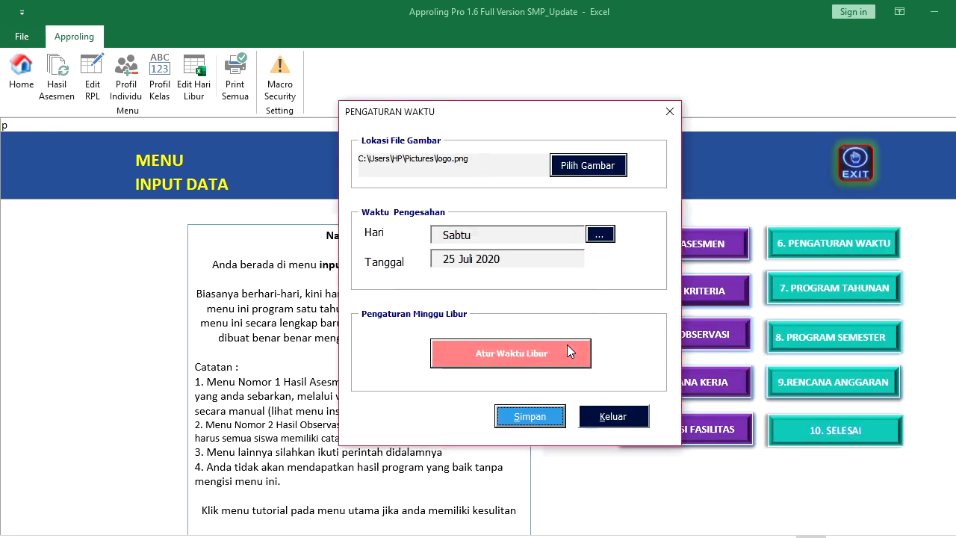
left_click(613, 421)
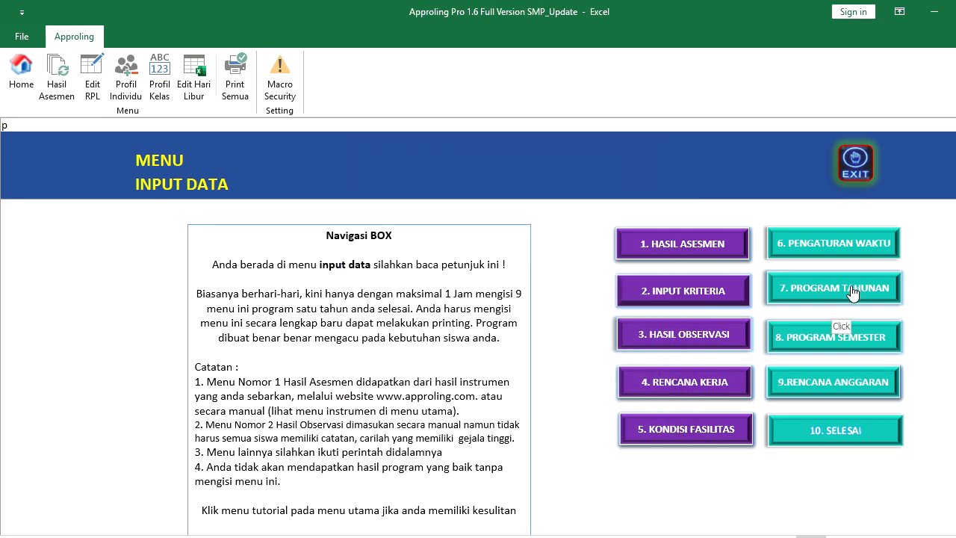
Enter 2 Asesmen Kebutuhan BK sessions in September week 1 of the 2020/2021 annual programme
left_click(853, 293)
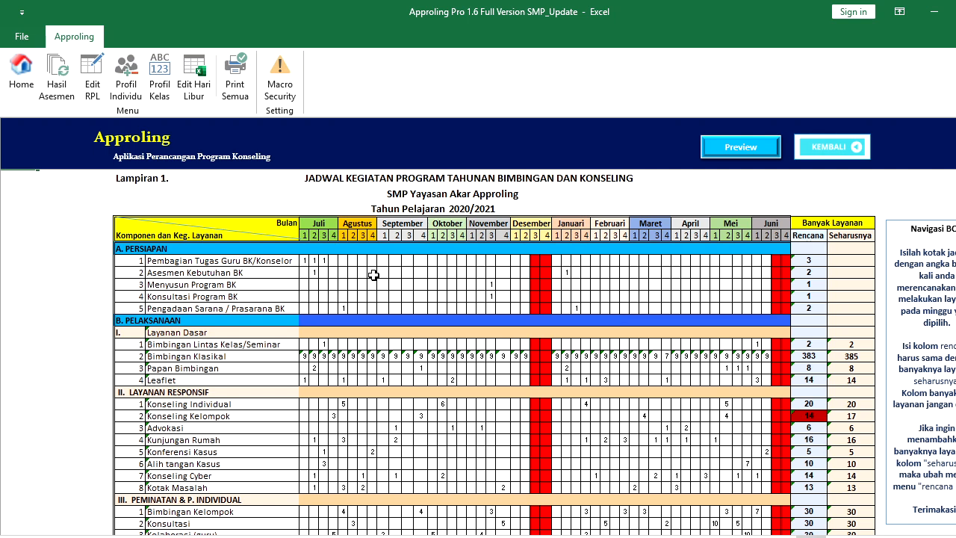
left_click(385, 273)
type("2")
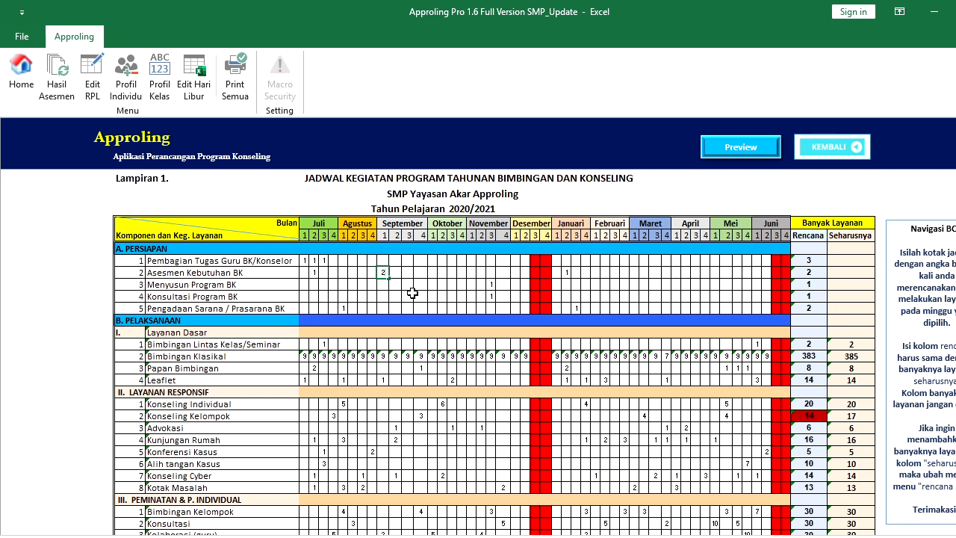
left_click(409, 295)
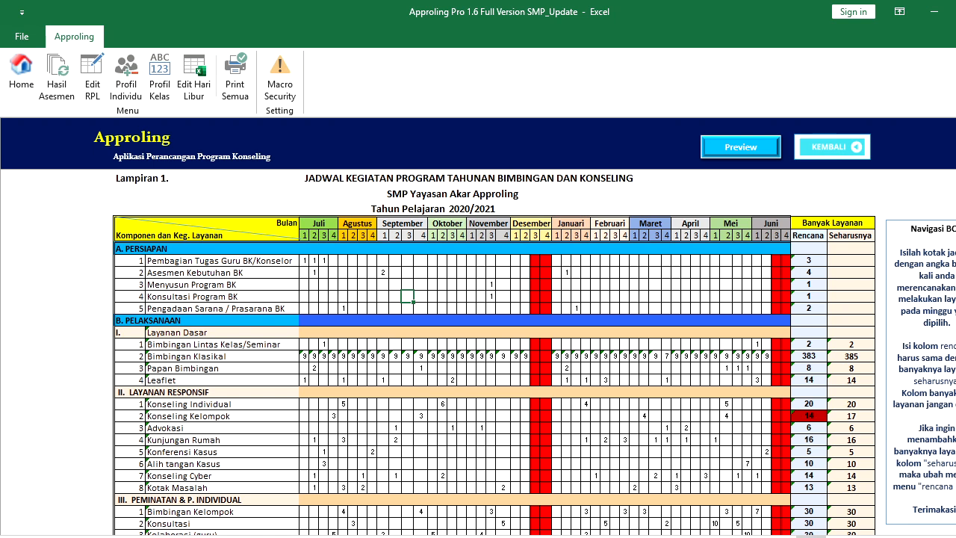
scroll(952, 263, "down", 1)
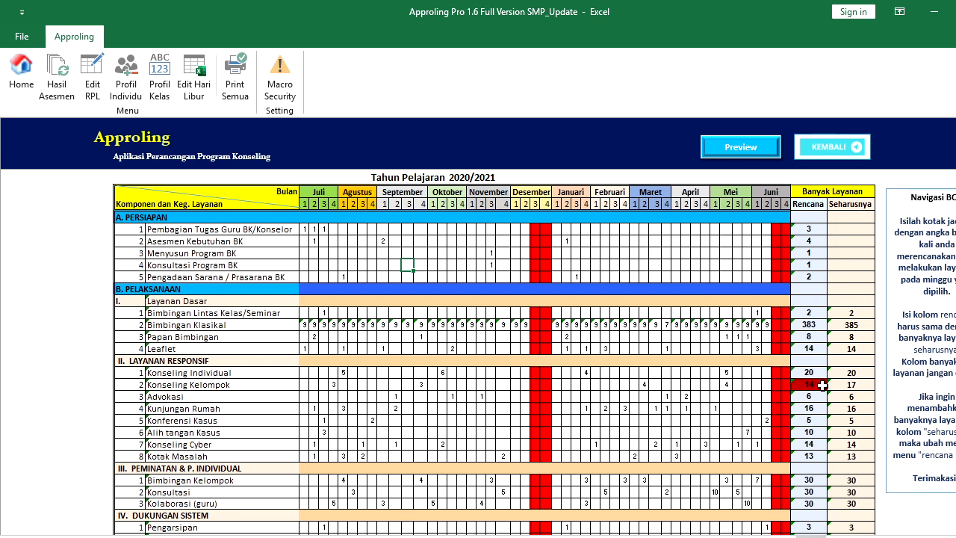
scroll(947, 263, "down", 4)
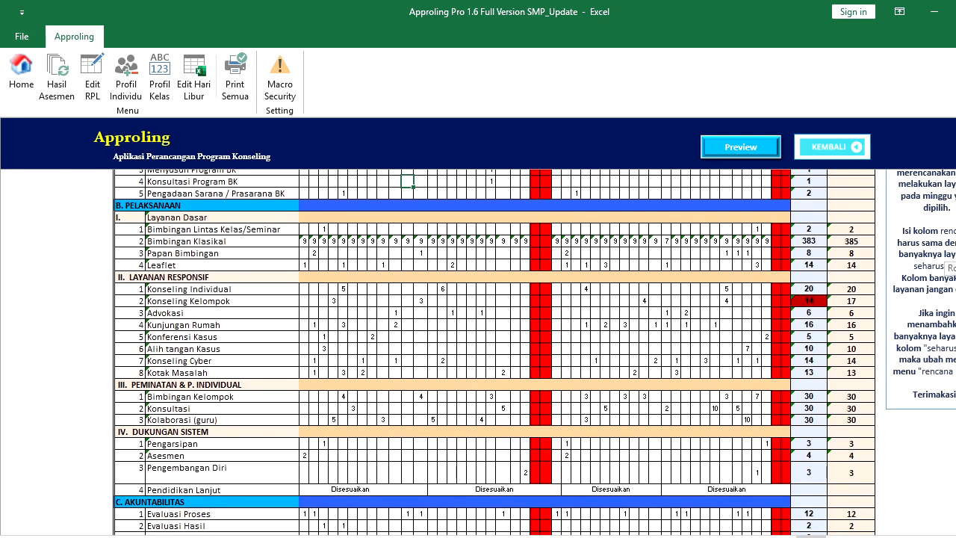
scroll(948, 263, "up", 3)
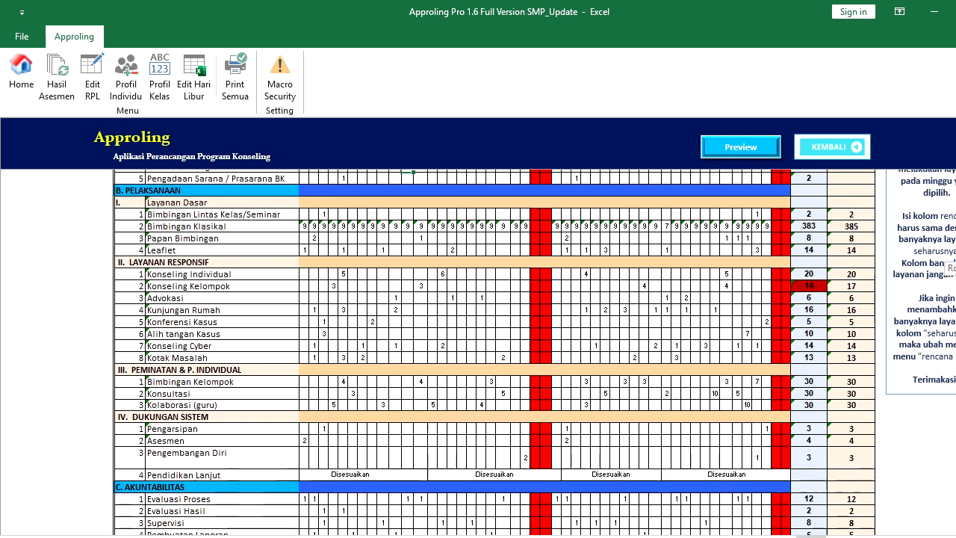
scroll(948, 263, "up", 2)
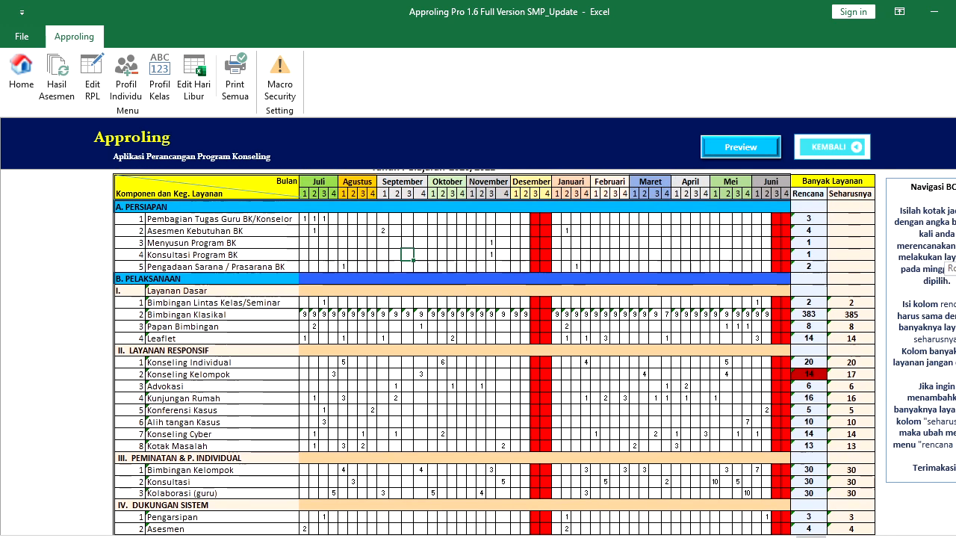
scroll(948, 263, "down", 3)
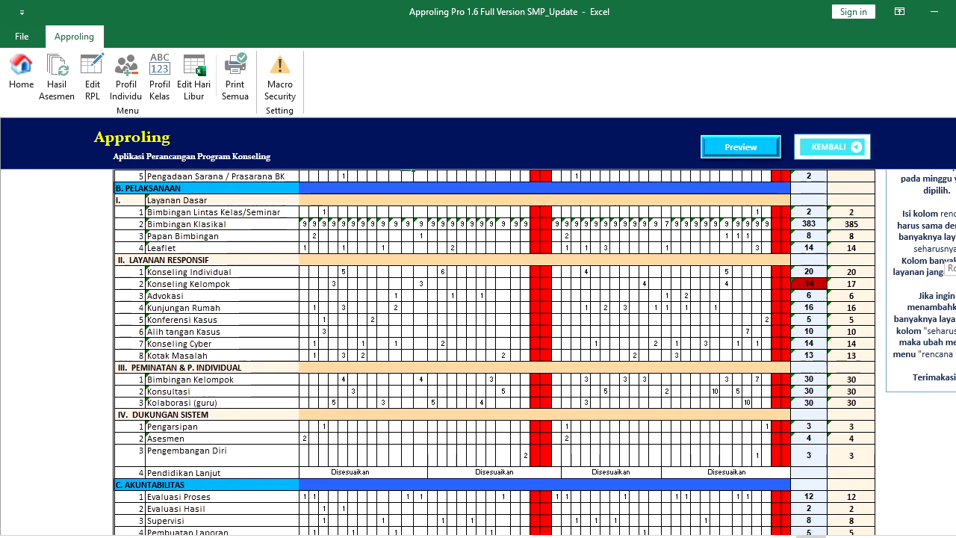
scroll(947, 263, "down", 1)
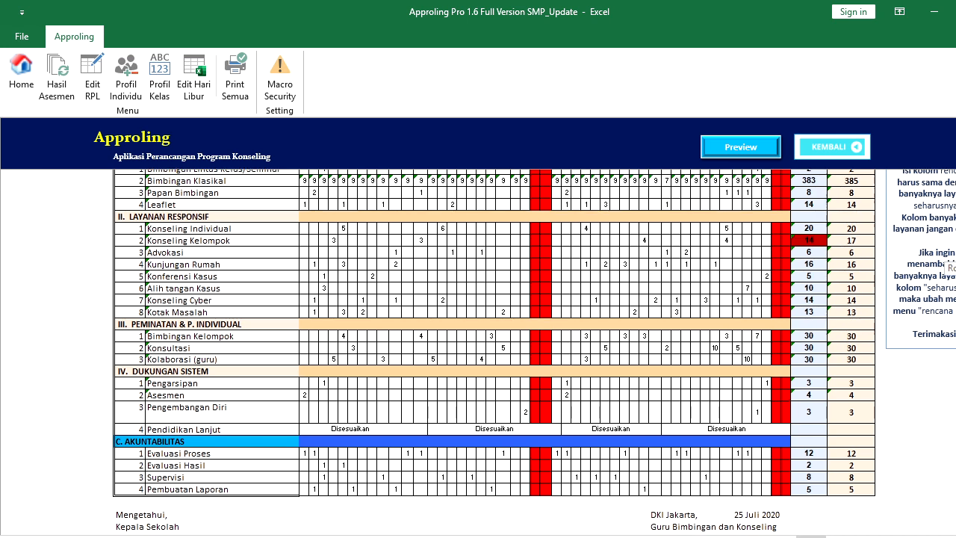
scroll(801, 198, "up", 2)
Fill a missing Bimbingan Klasikal week cell, bringing its total to 385
left_click(821, 148)
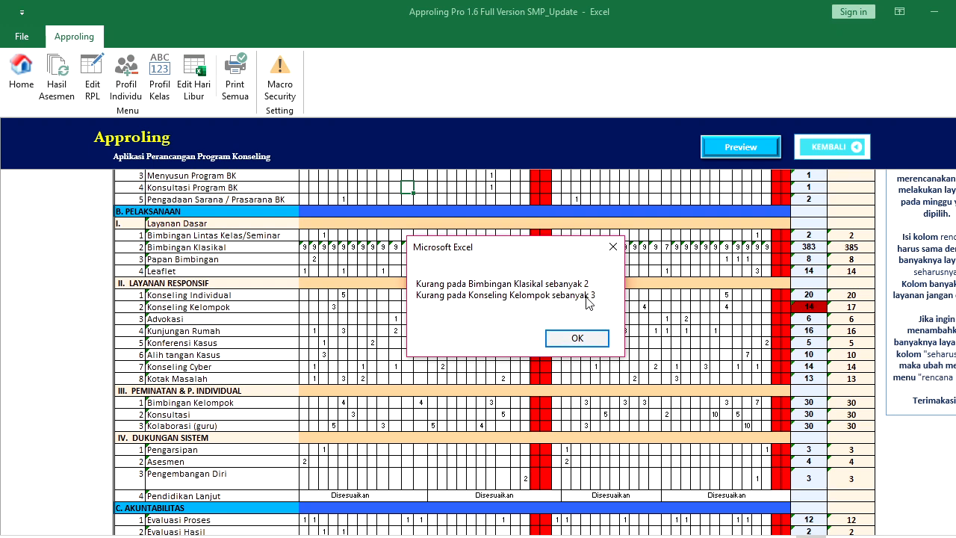
left_click(576, 338)
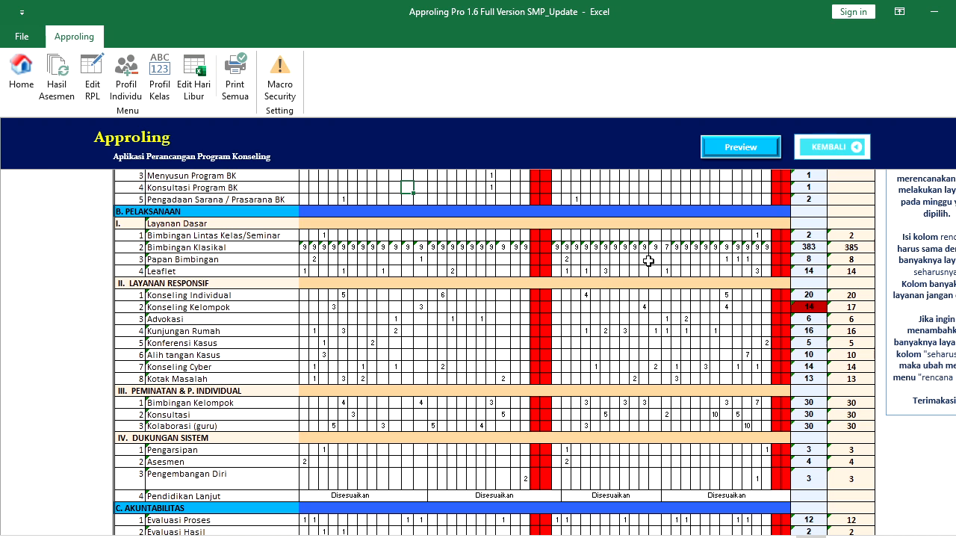
left_click(667, 248)
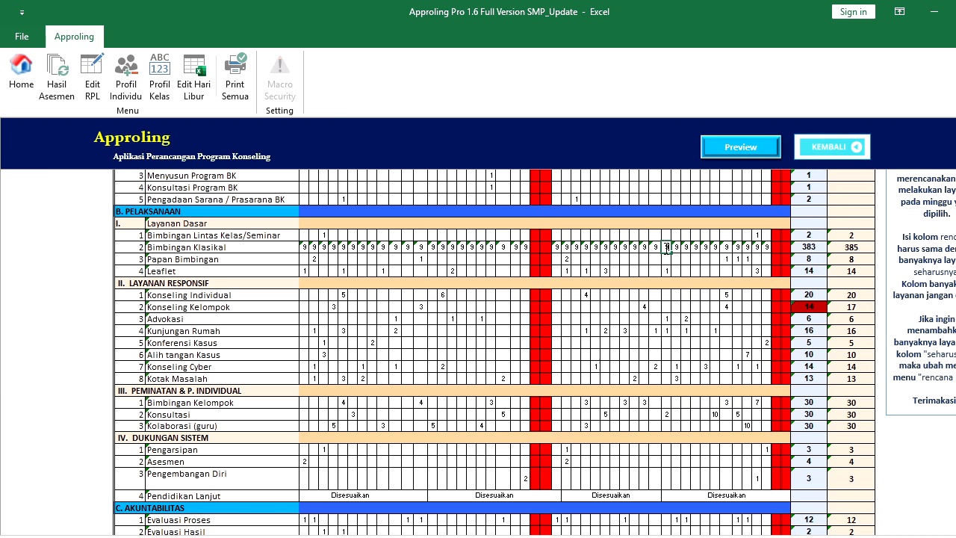
key("Return")
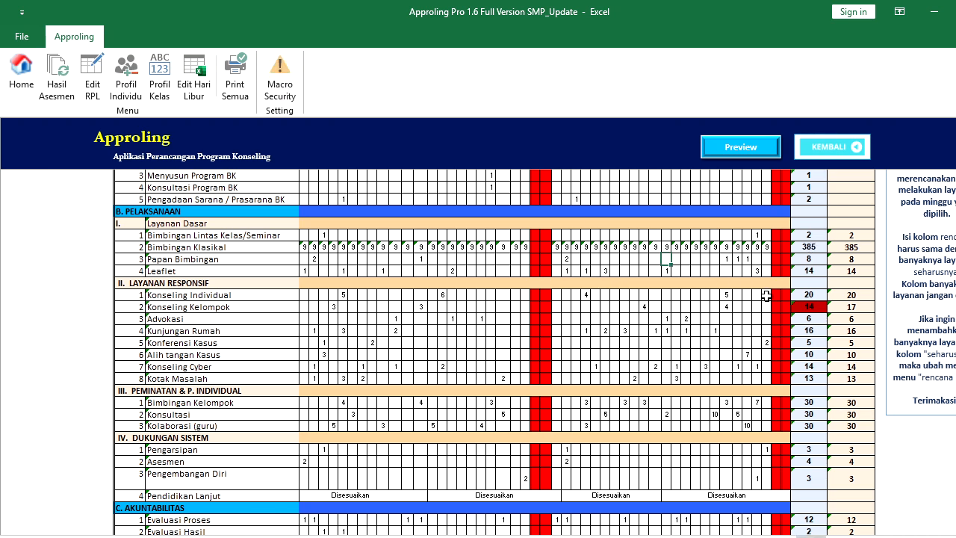
Enter 3 in a Konseling Kelompok week cell to reach 17, then return to Menu Input Data
left_click(837, 150)
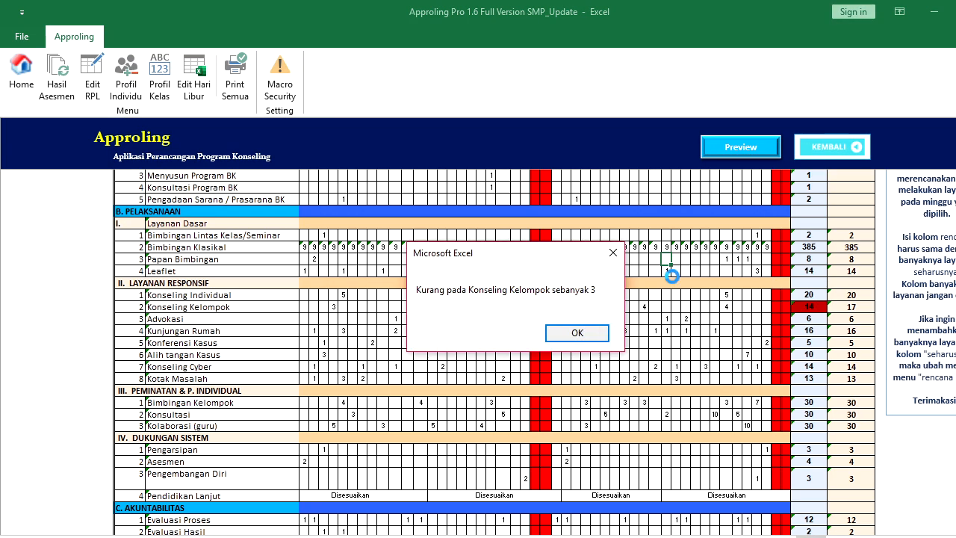
left_click(579, 334)
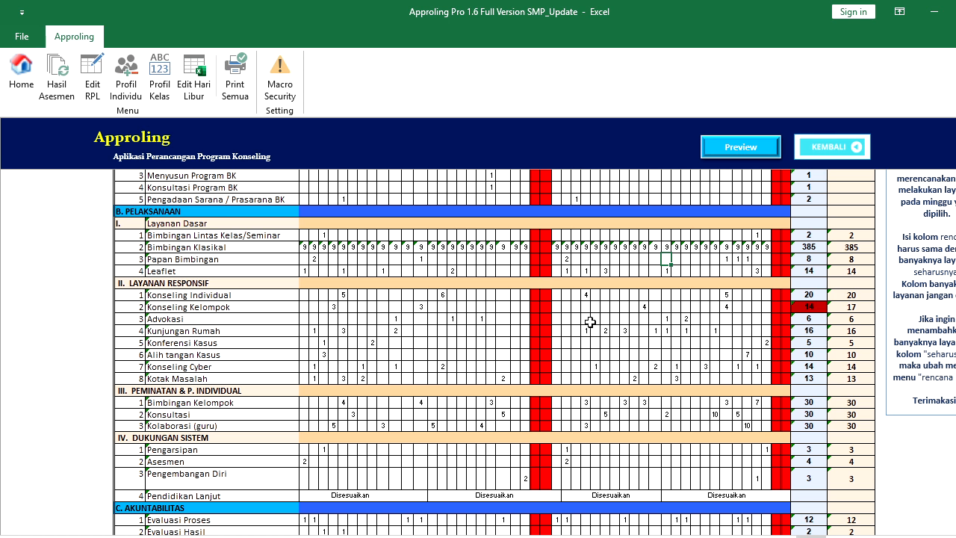
left_click(481, 307)
type("3")
key("Return")
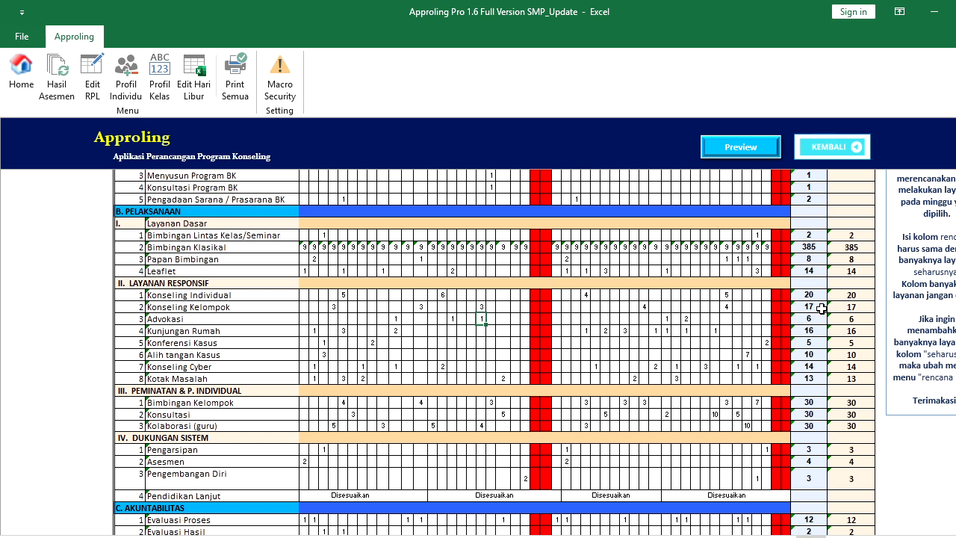
left_click(845, 149)
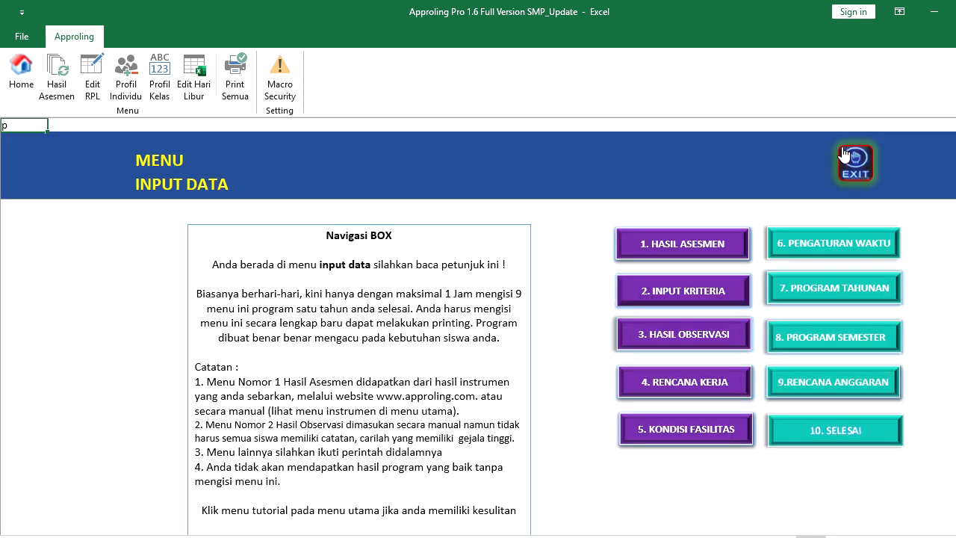
Scroll through the Semester II 2020/2021 programme's weekly Layanan Dasar topics, then go back to Menu Input Data
left_click(843, 350)
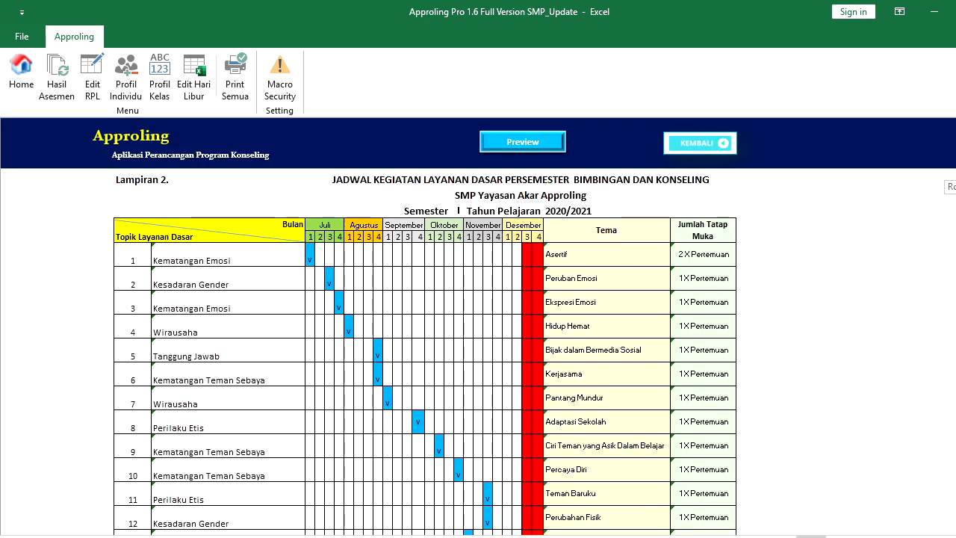
scroll(424, 351, "down", 3)
scroll(424, 351, "down", 5)
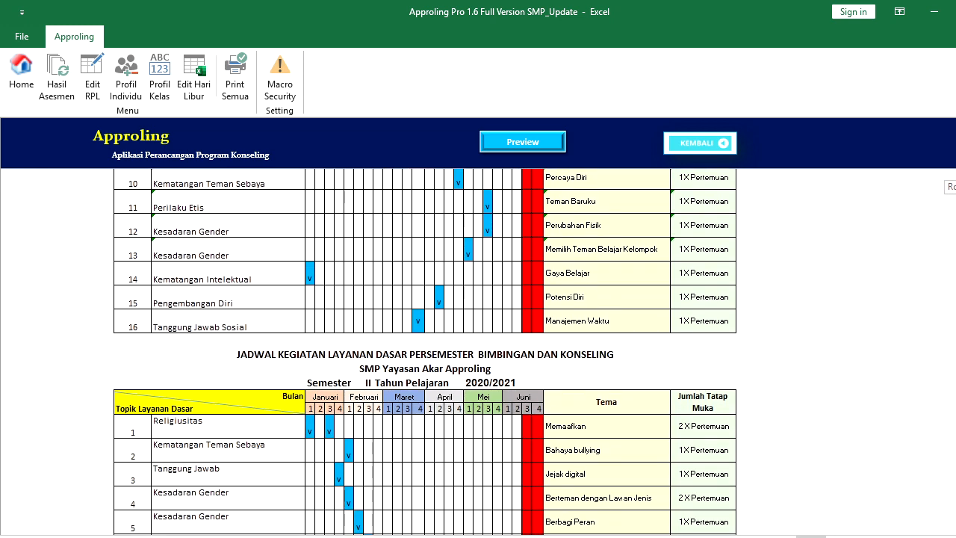
scroll(426, 351, "down", 2)
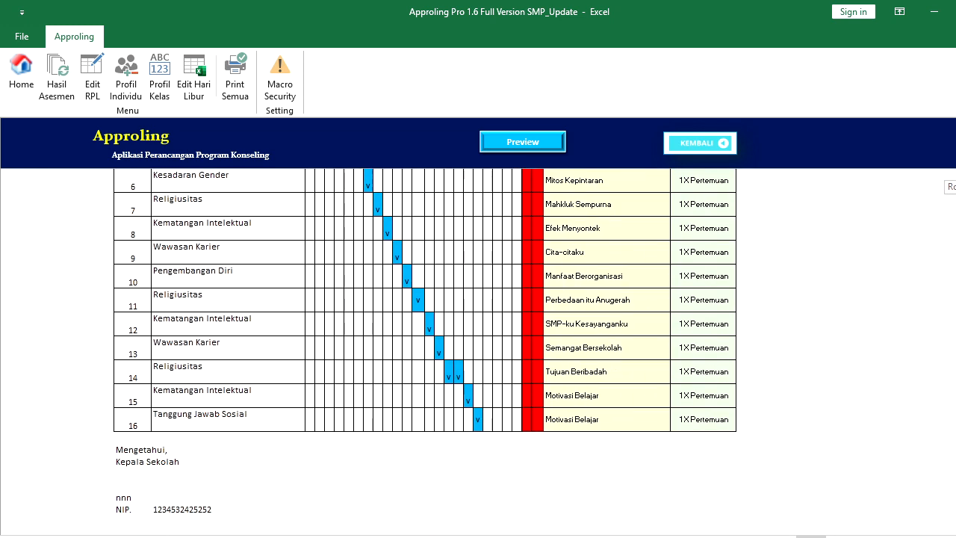
scroll(425, 351, "up", 3)
scroll(425, 352, "down", 2)
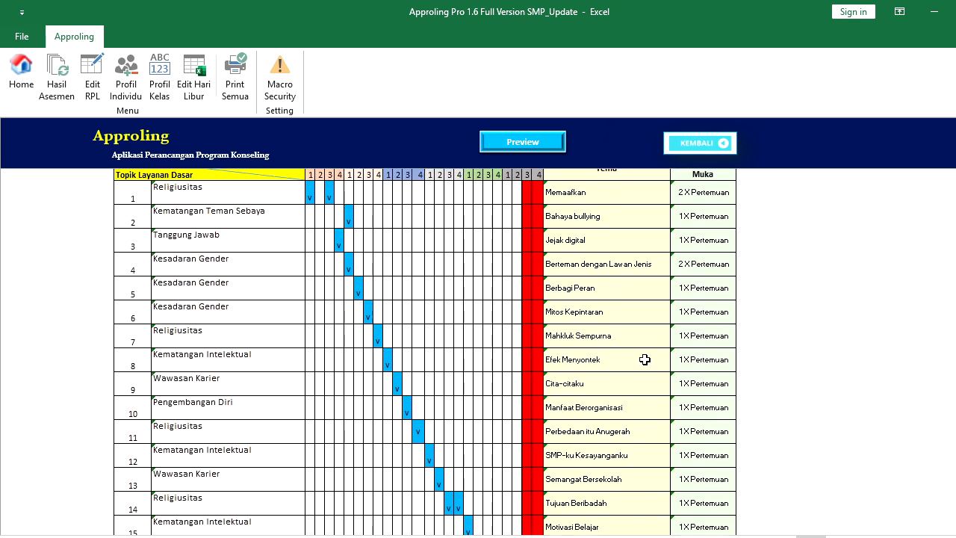
scroll(425, 351, "down", 2)
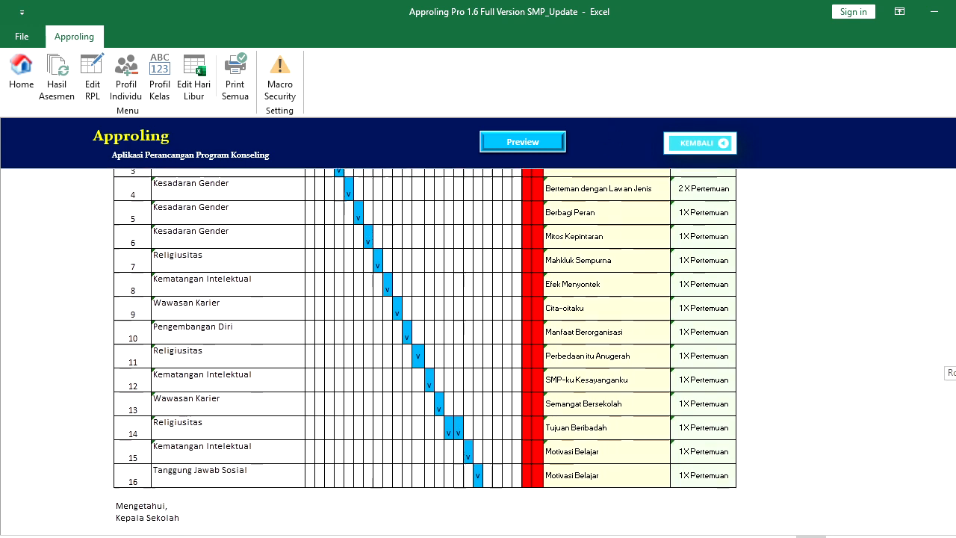
scroll(425, 351, "up", 2)
scroll(425, 351, "up", 1)
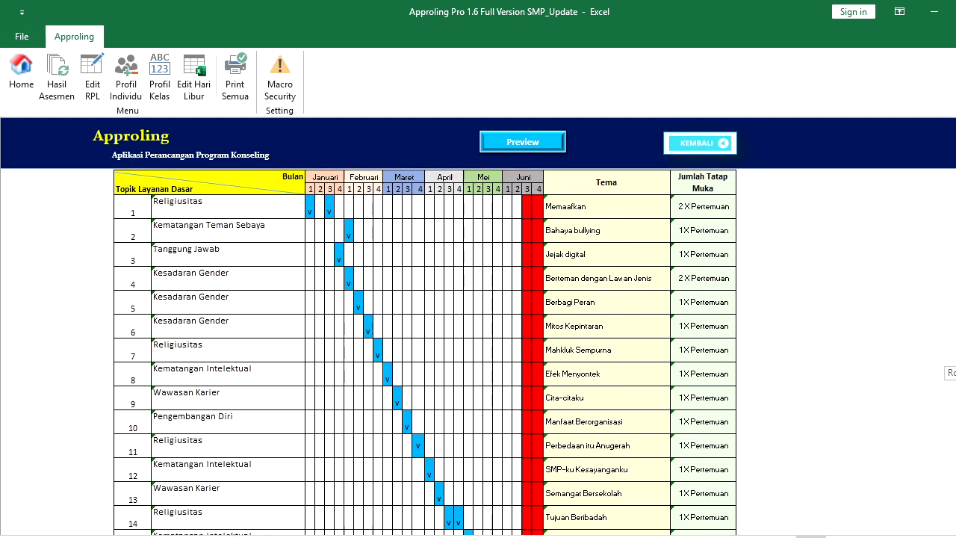
scroll(600, 285, "up", 1)
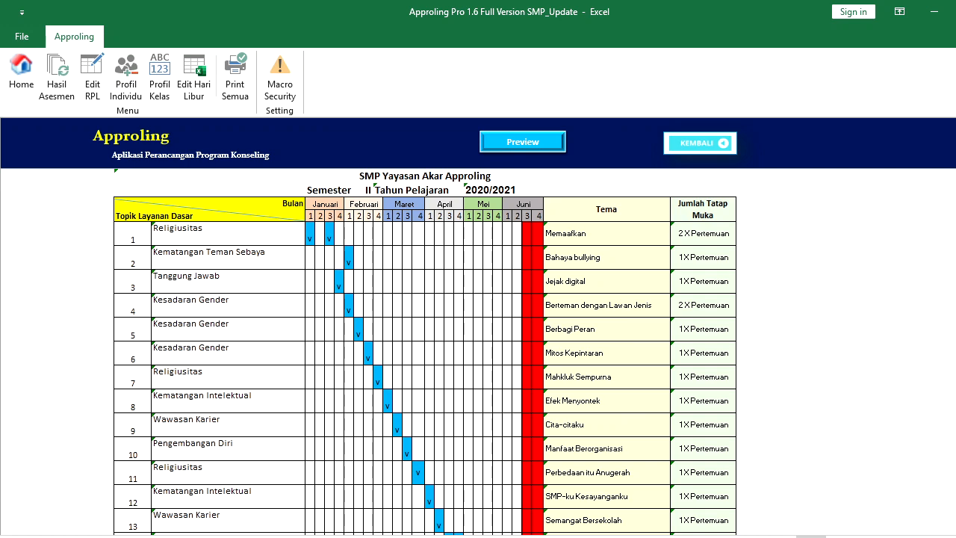
scroll(425, 351, "down", 3)
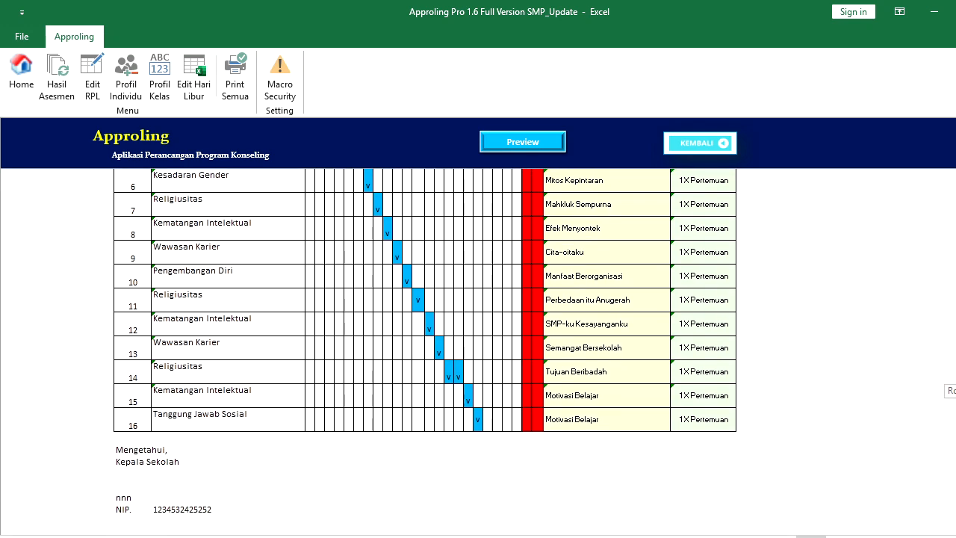
scroll(425, 351, "up", 6)
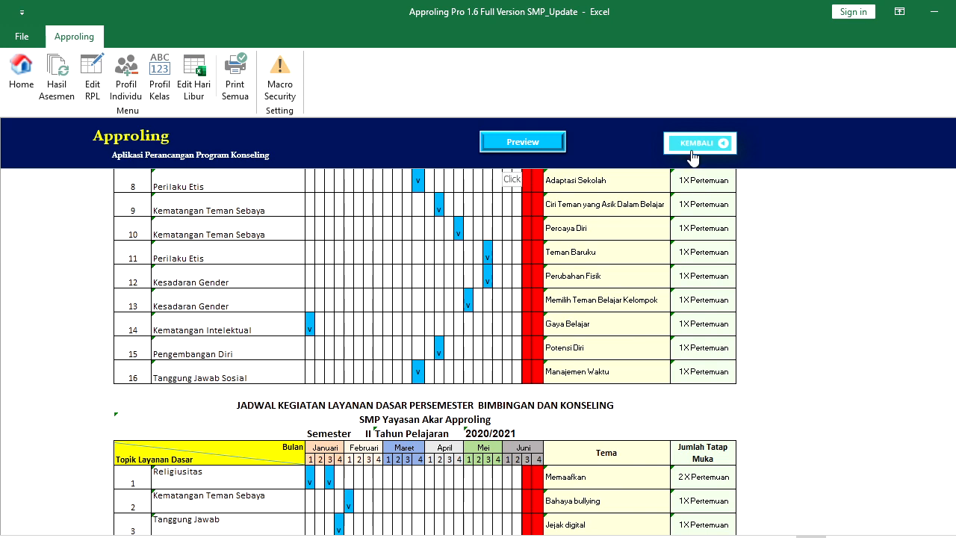
left_click(692, 155)
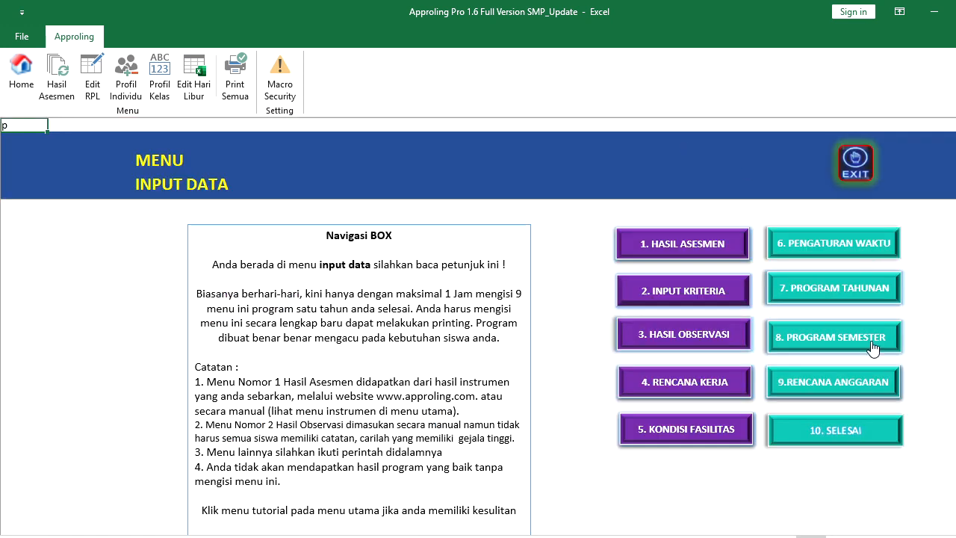
Save Software Approling at Rp 15.000 per pack (Rp 75.000 for 5) and preview the budget table
left_click(864, 383)
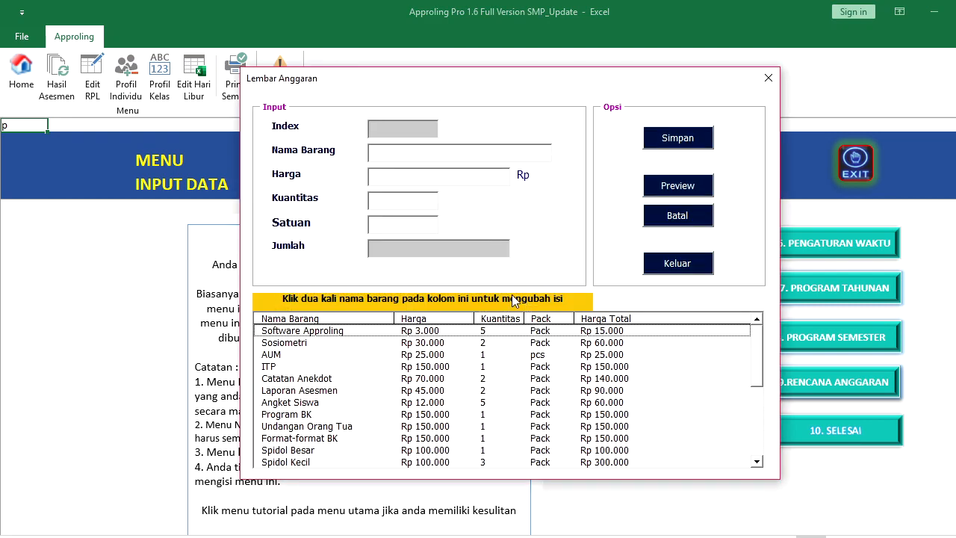
double_click(393, 334)
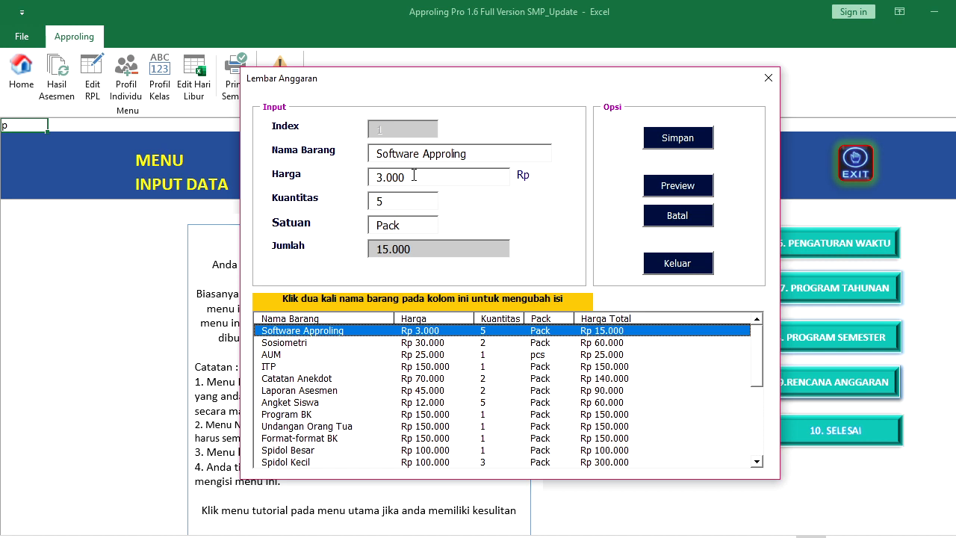
left_click_drag(414, 174, 336, 170)
type("1.500")
left_click(703, 139)
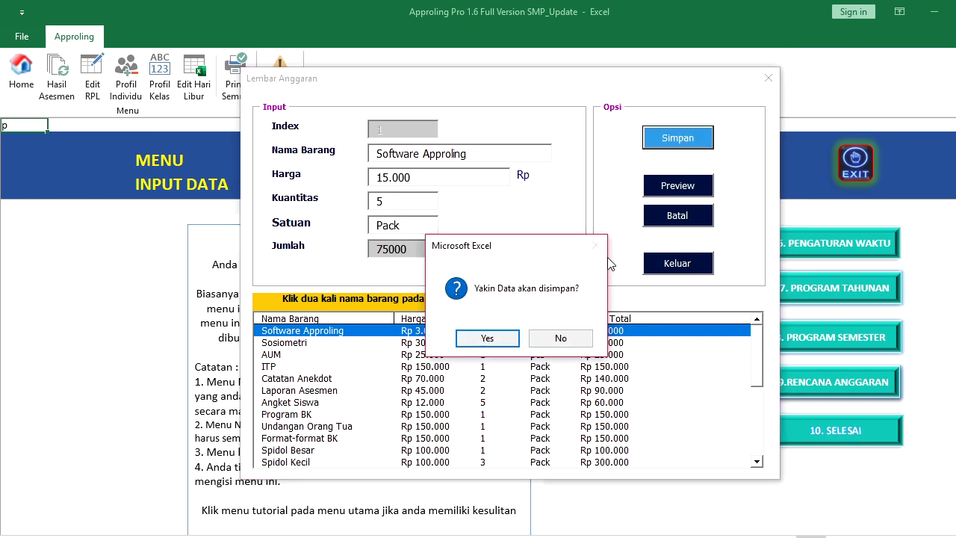
left_click(487, 338)
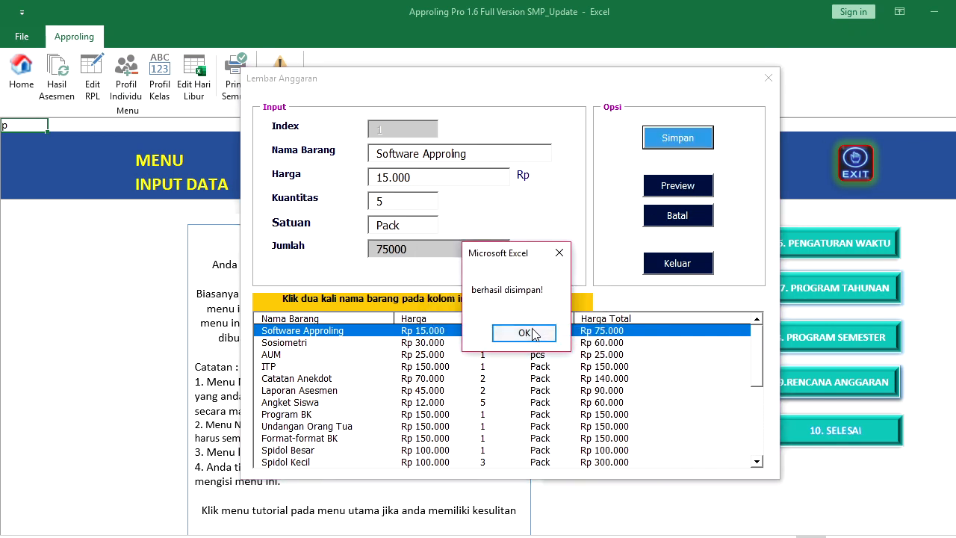
left_click(527, 333)
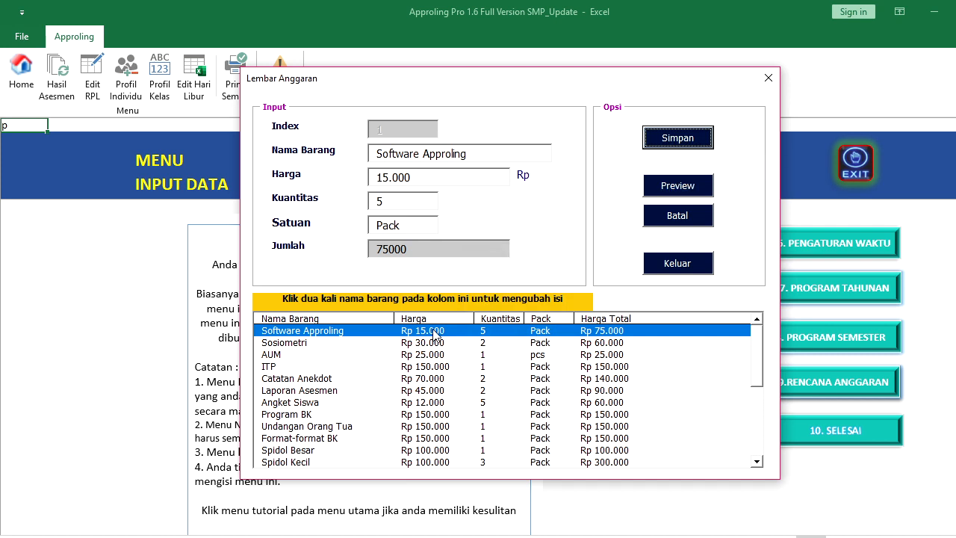
double_click(408, 344)
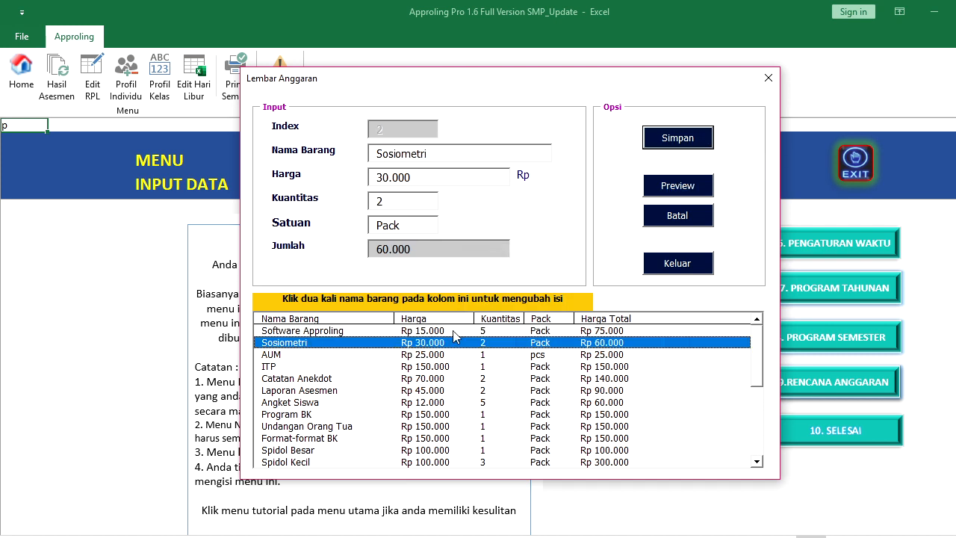
left_click(695, 187)
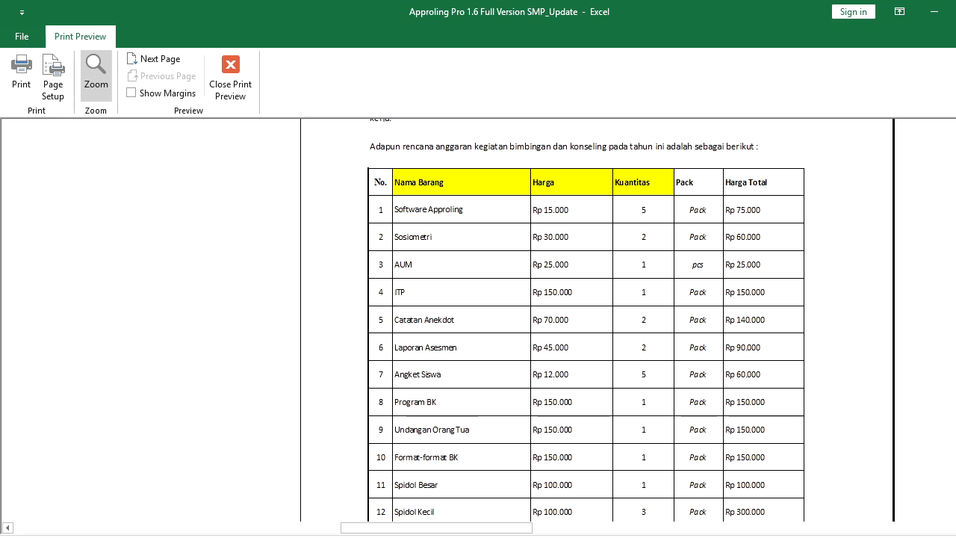
Close the budget print preview and Lembar Anggaran form, then choose 10. SELESAI for Menu Utama
scroll(598, 321, "up", 3)
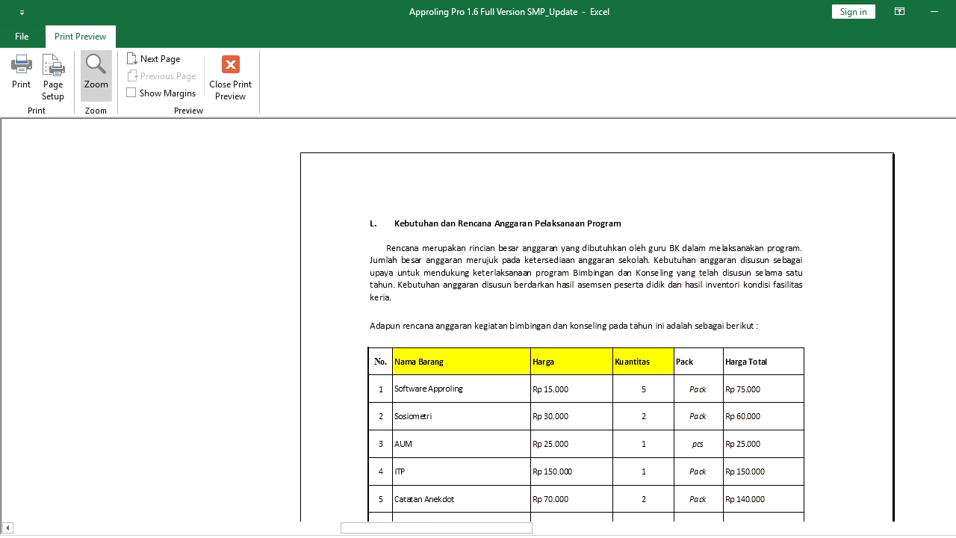
scroll(587, 321, "down", 3)
scroll(586, 321, "down", 3)
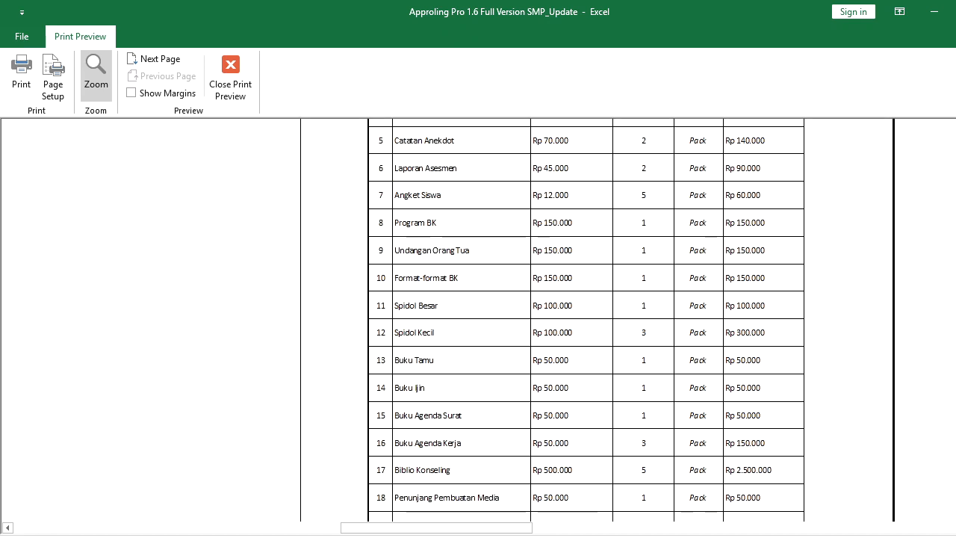
scroll(865, 411, "down", 3)
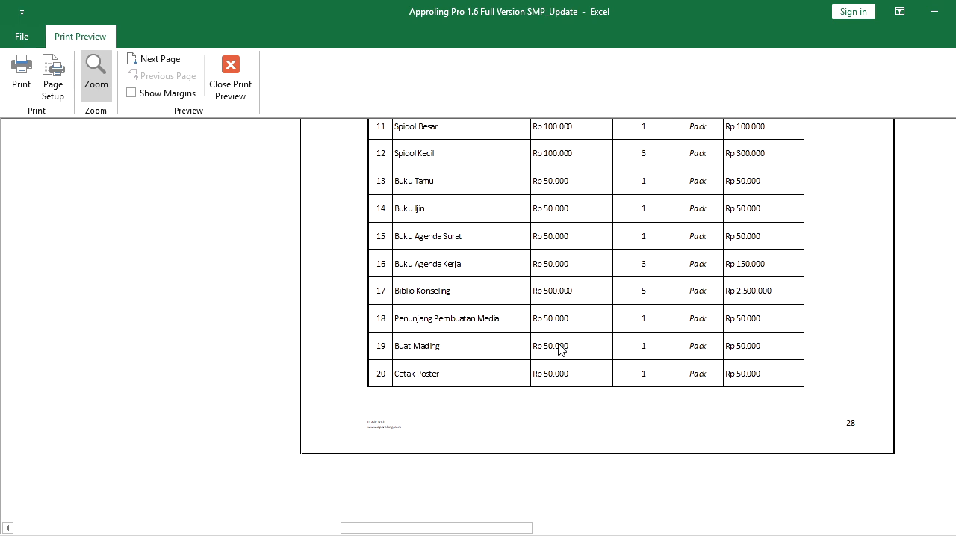
left_click(241, 75)
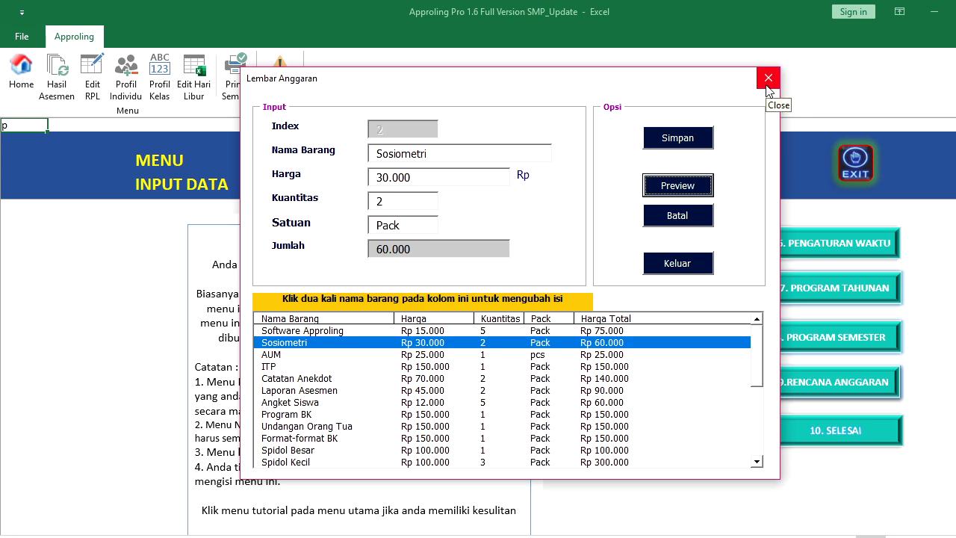
left_click(768, 79)
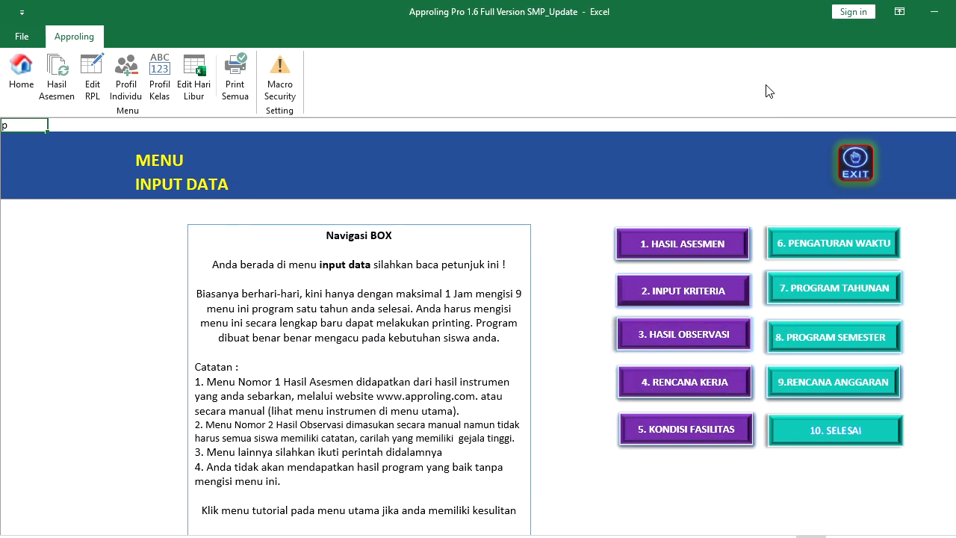
left_click(847, 441)
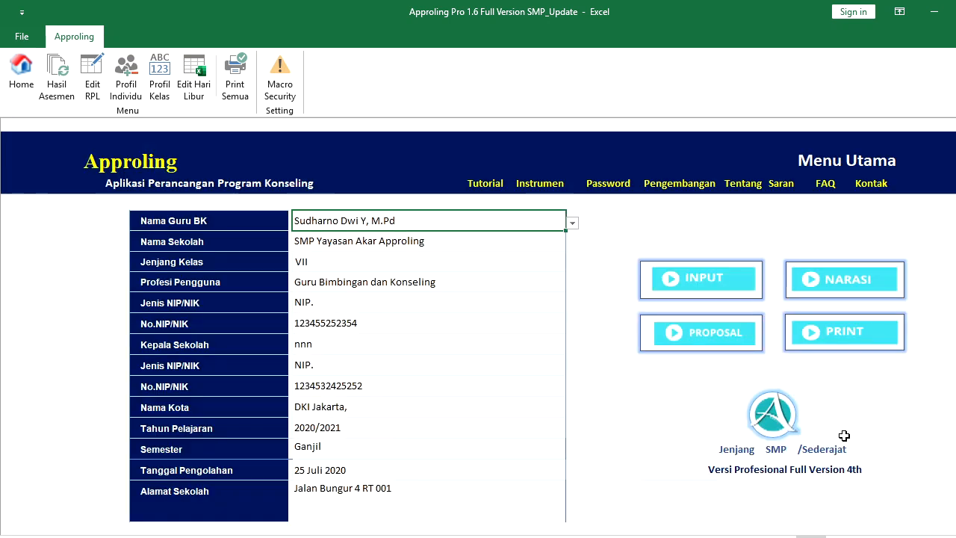
left_click(126, 90)
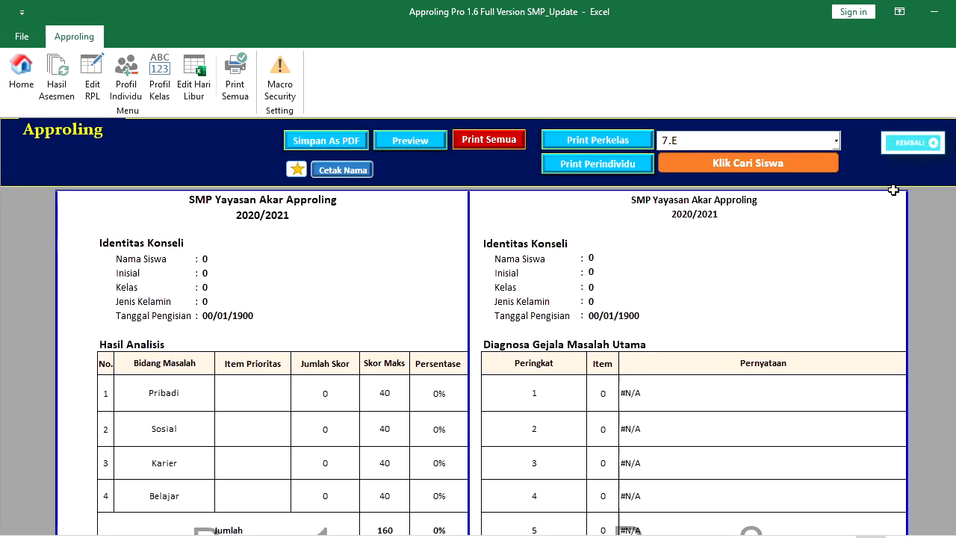
left_click_drag(954, 179, 954, 178)
left_click(836, 141)
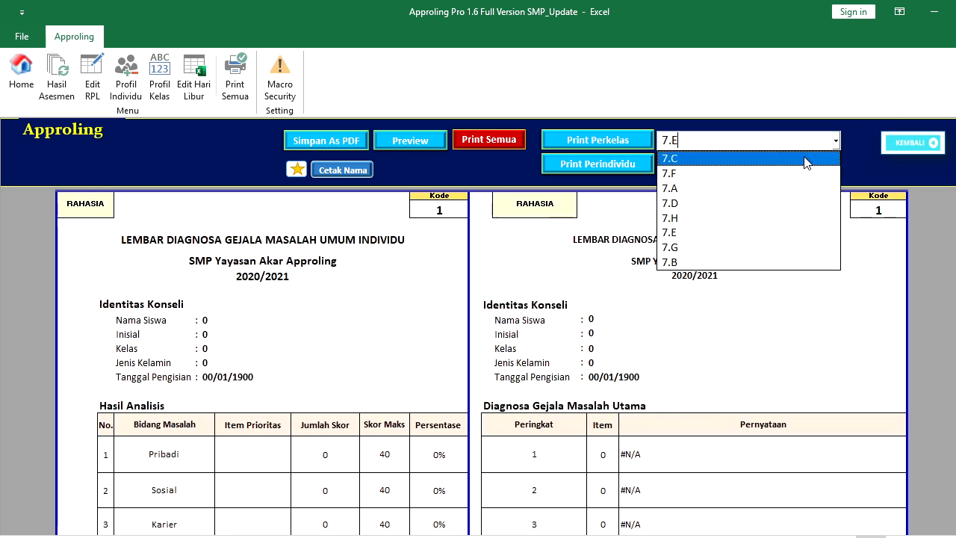
left_click(802, 159)
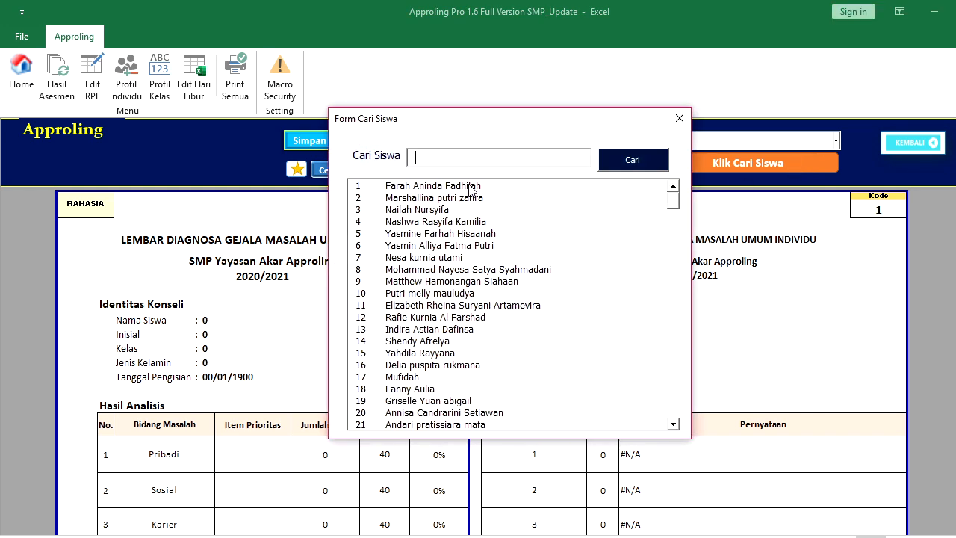
double_click(472, 187)
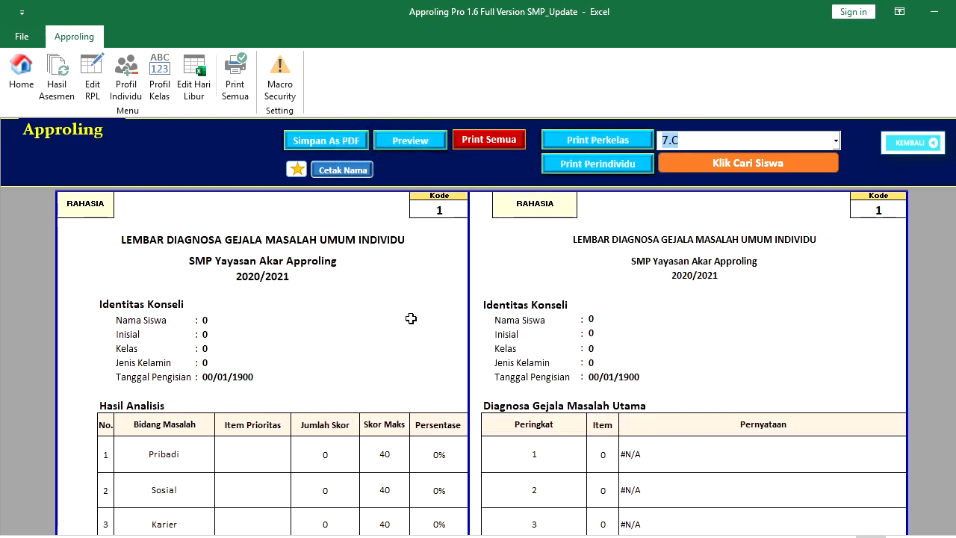
left_click(796, 165)
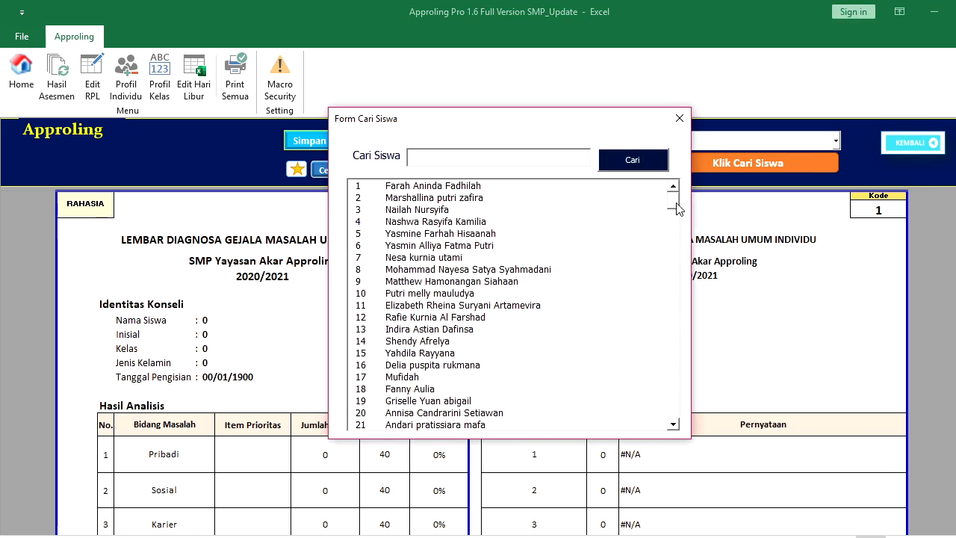
scroll(676, 209, "down", 5)
scroll(676, 208, "up", 4)
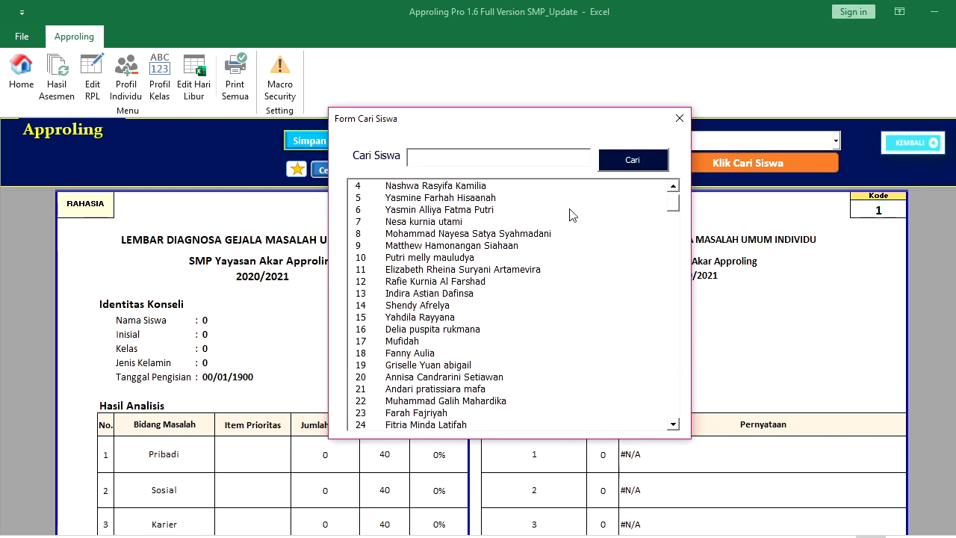
double_click(445, 222)
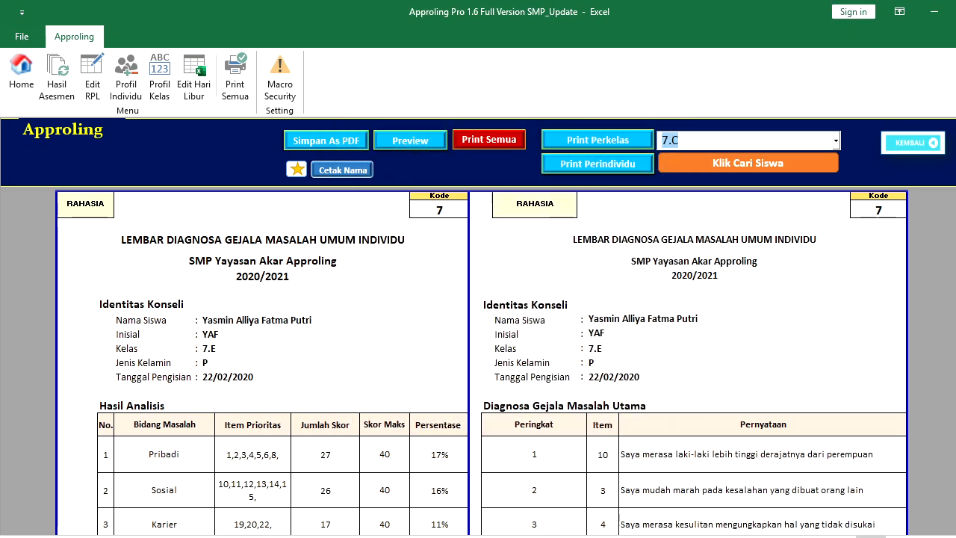
scroll(950, 181, "down", 3)
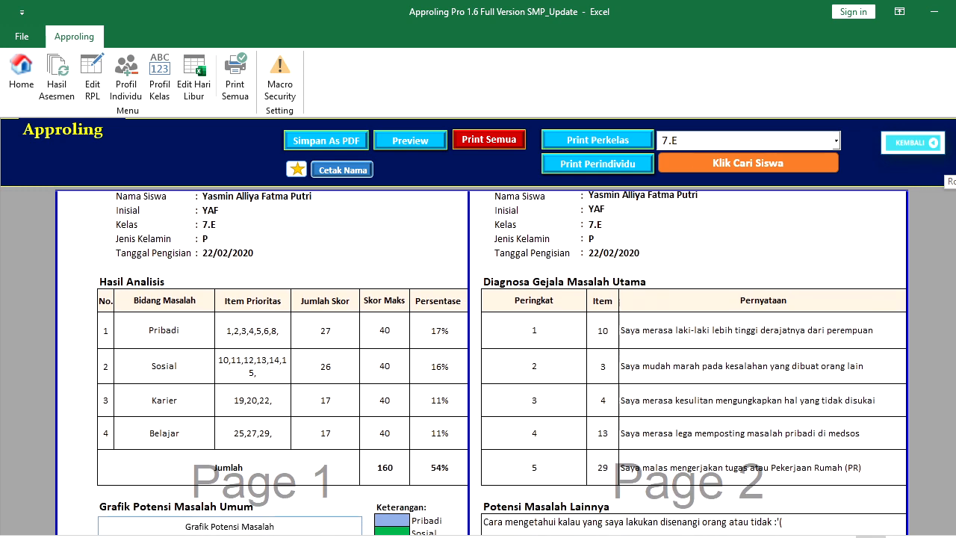
scroll(950, 181, "down", 7)
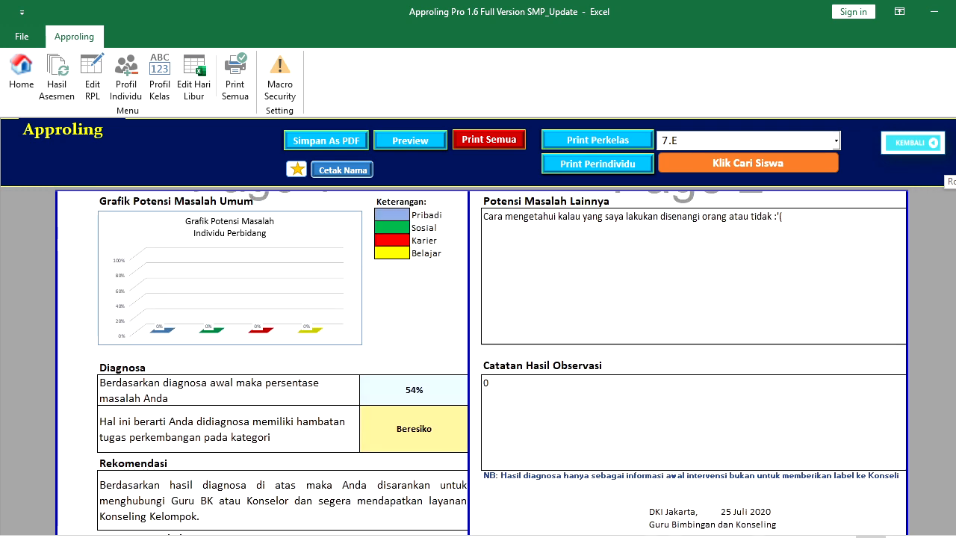
left_click_drag(955, 318, 955, 318)
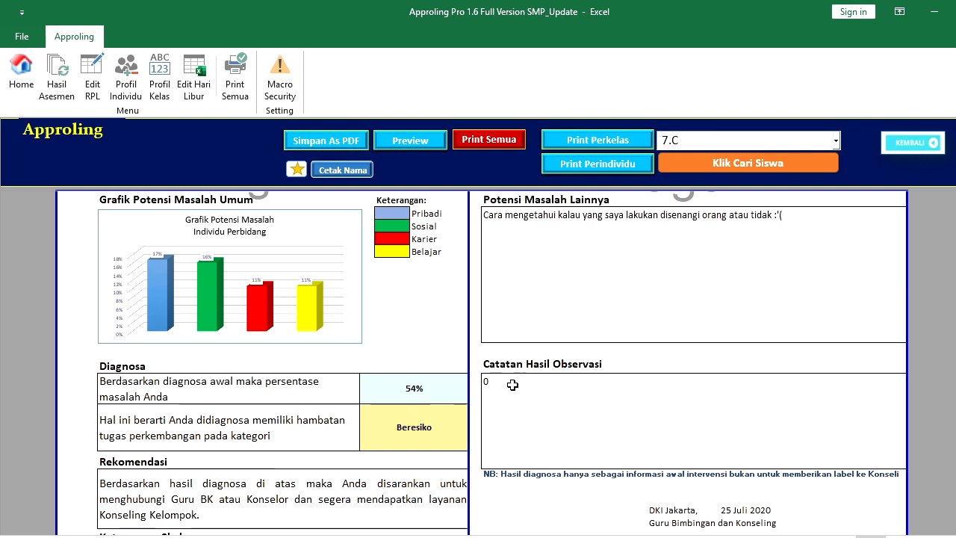
key("Down")
key("Down")
key("Up")
key("Up")
scroll(672, 337, "up", 6)
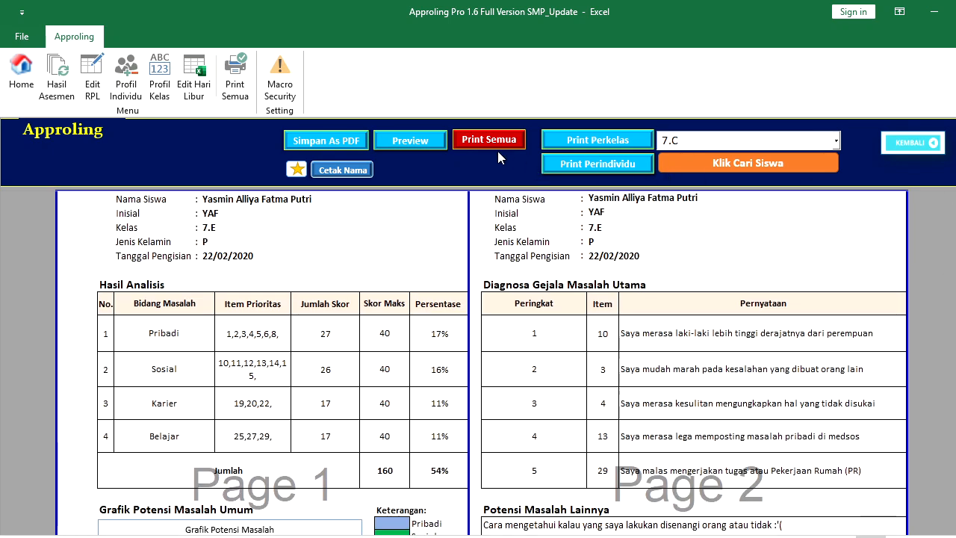
Decline printing all 271 individual report pages, hide the student name, and return to Menu Print
left_click(487, 140)
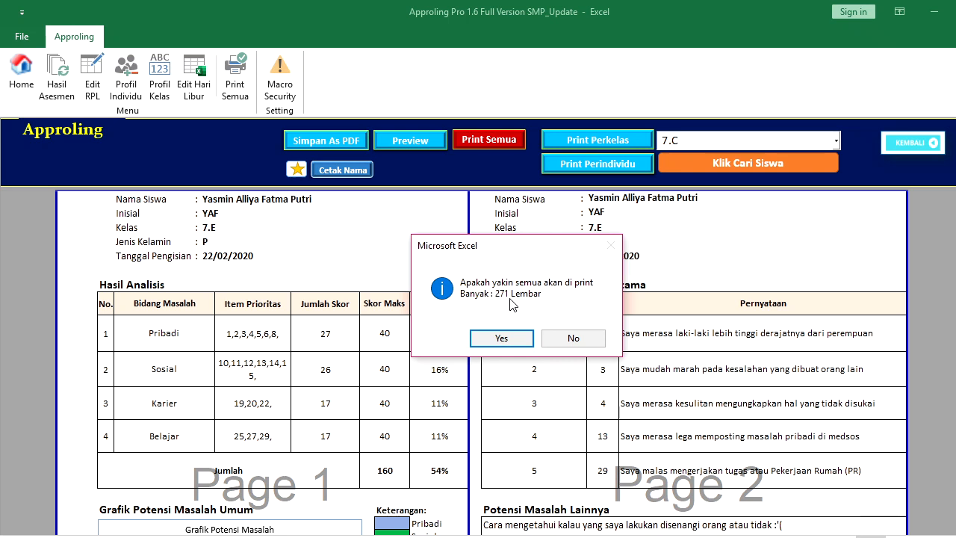
left_click(559, 336)
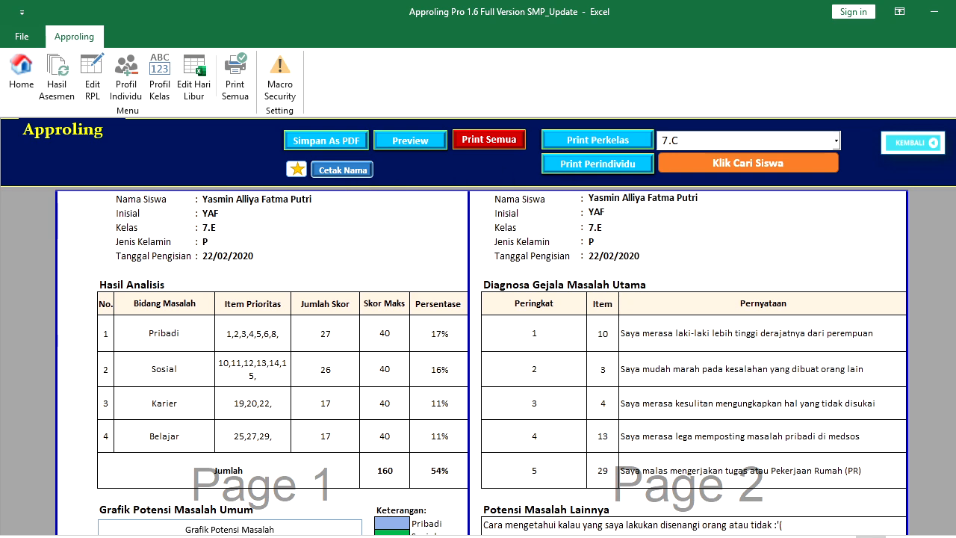
scroll(728, 307, "up", 2)
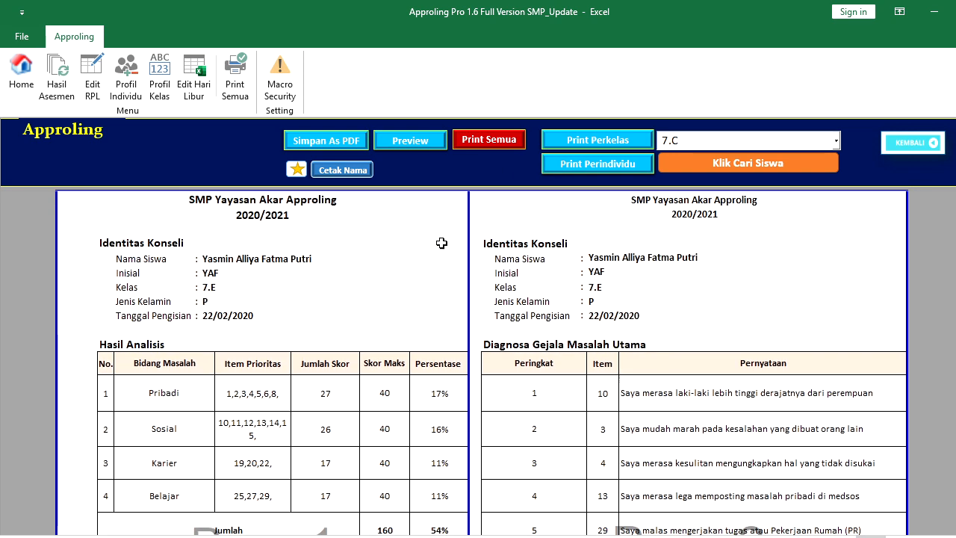
left_click(344, 171)
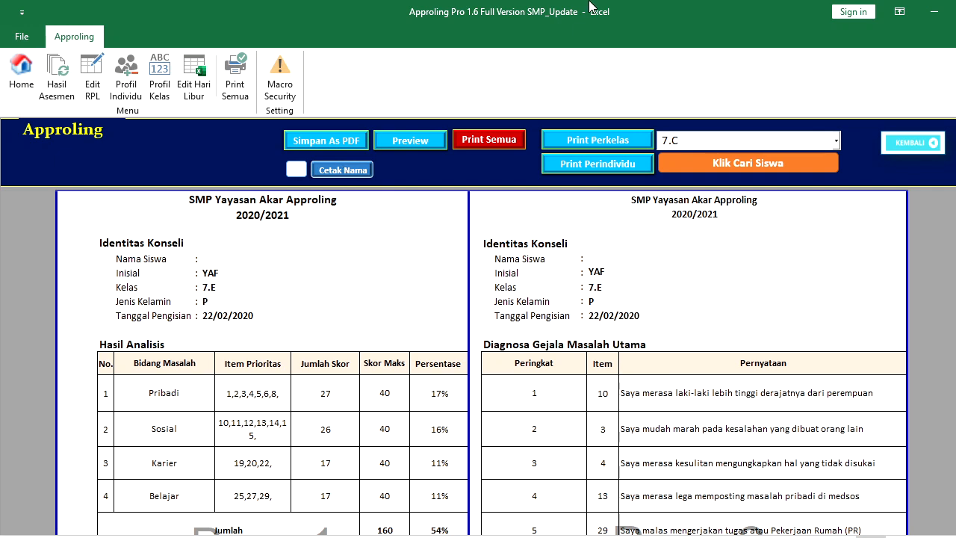
left_click(912, 145)
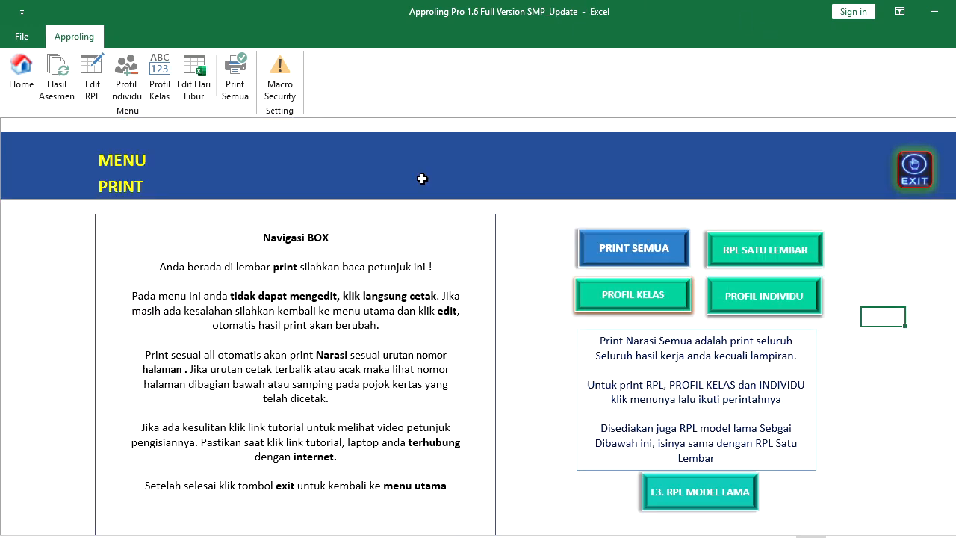
Open the 7.C class profile and hide all student names in the table
left_click(159, 86)
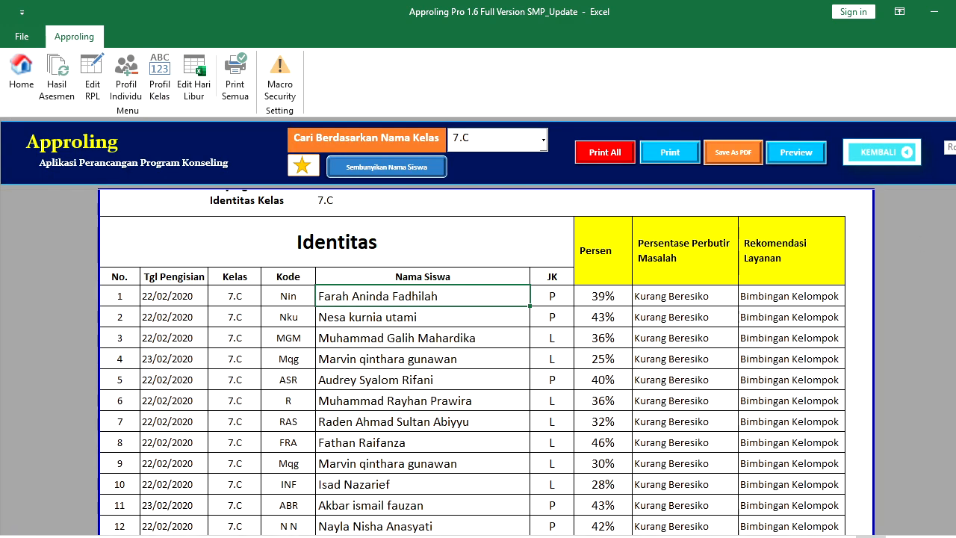
scroll(486, 363, "down", 12)
scroll(701, 183, "up", 12)
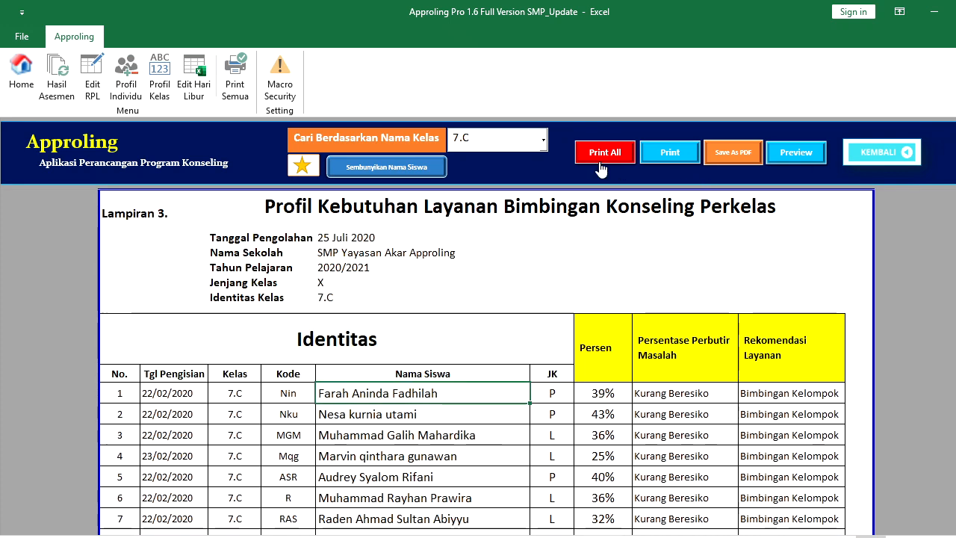
left_click(410, 168)
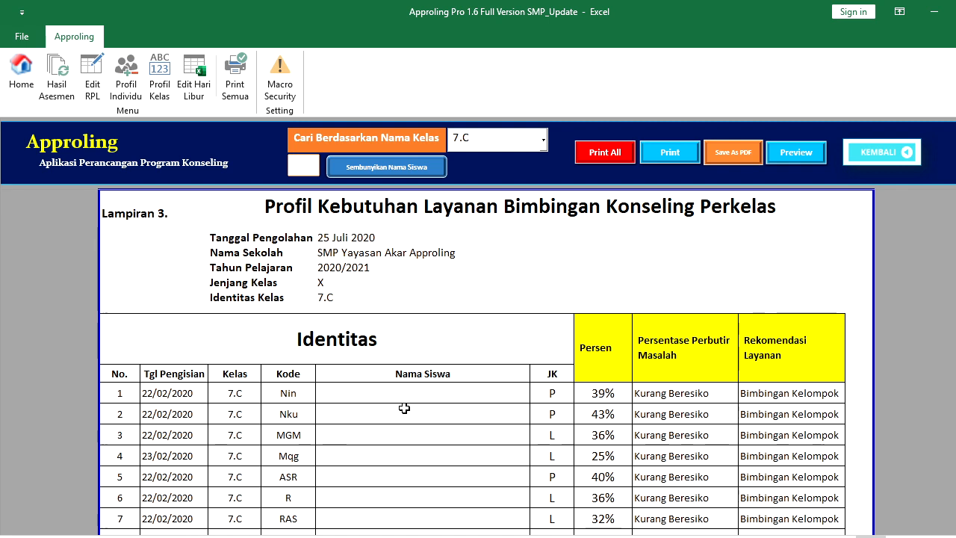
Decline printing every class profile and go back to the print menu
left_click(619, 159)
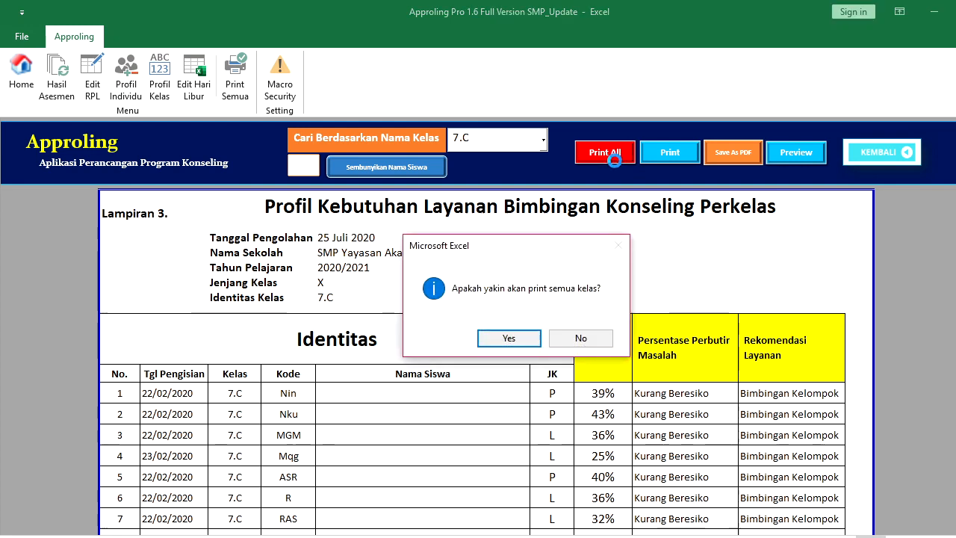
left_click(567, 338)
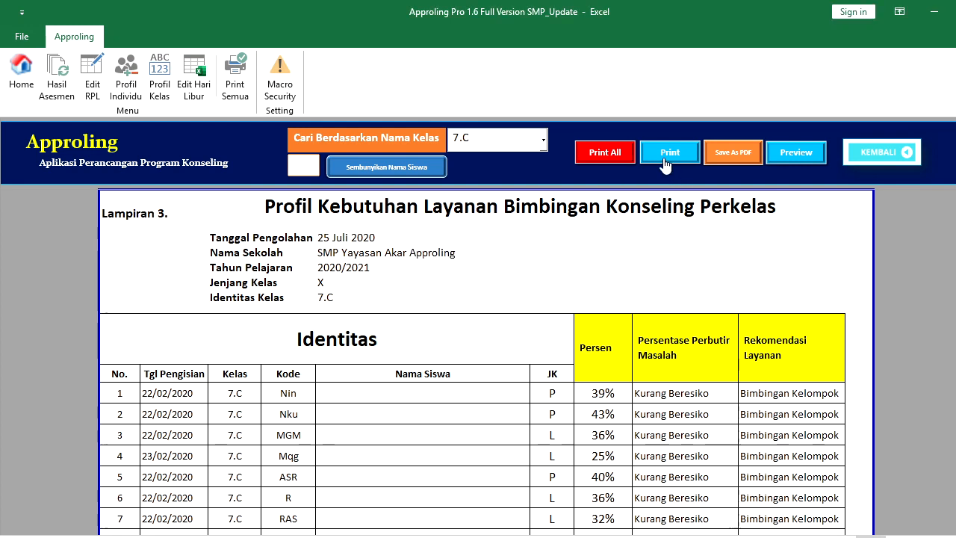
left_click(859, 161)
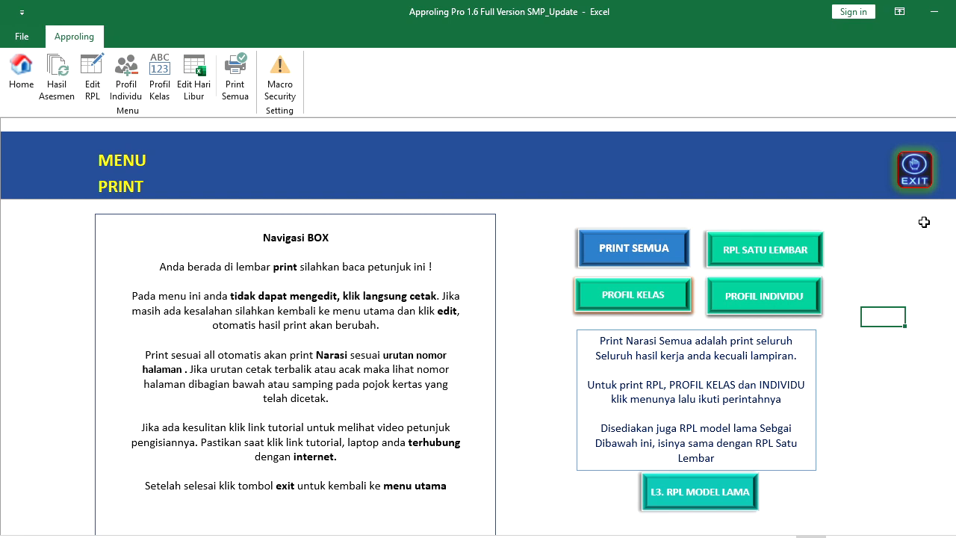
Go from the print menu to NARASI and review the A. Kata Pengantar foreword questions
left_click(908, 191)
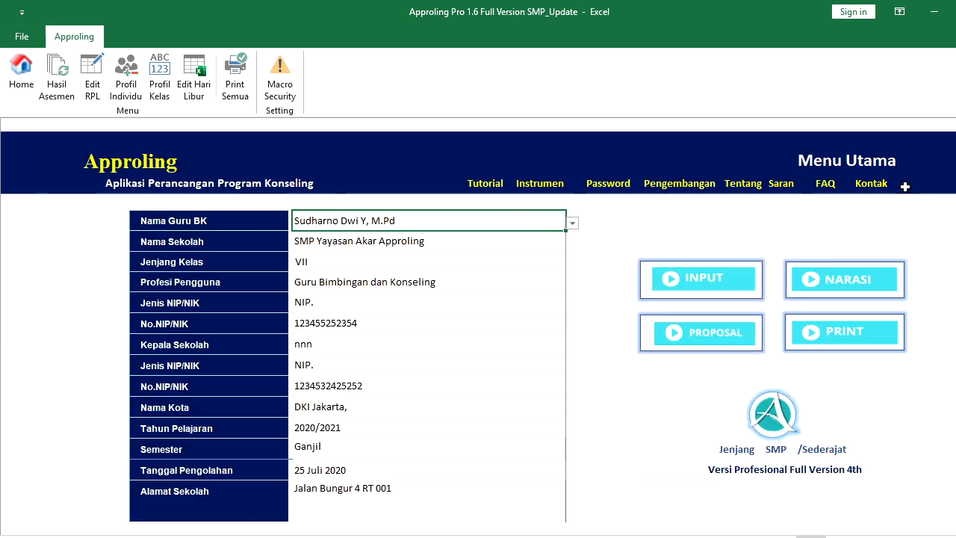
left_click(867, 294)
left_click(634, 243)
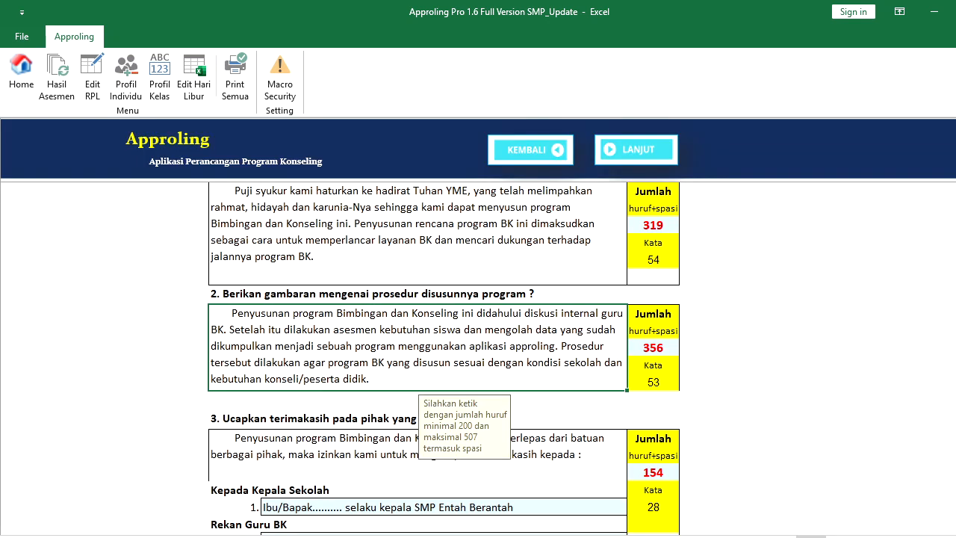
scroll(444, 359, "up", 1)
scroll(443, 359, "down", 2)
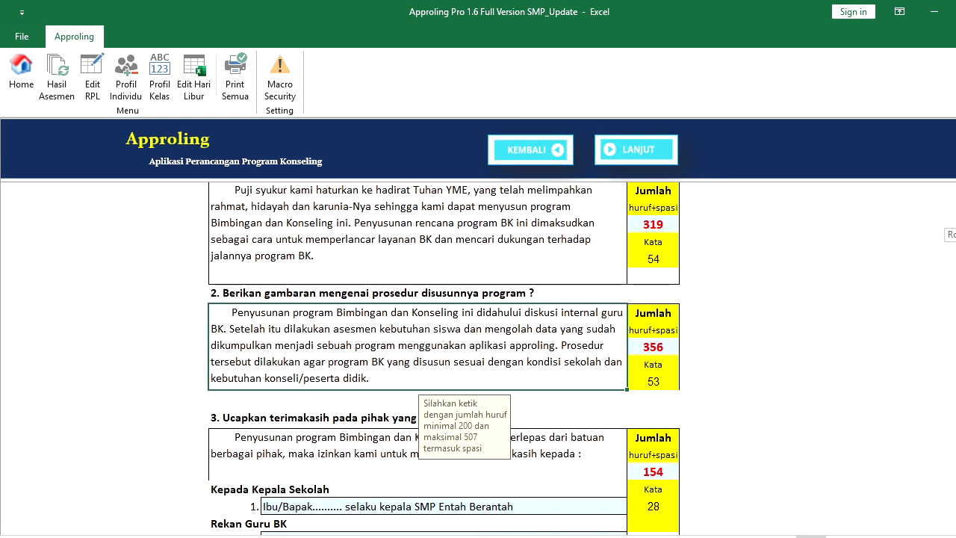
scroll(444, 359, "down", 3)
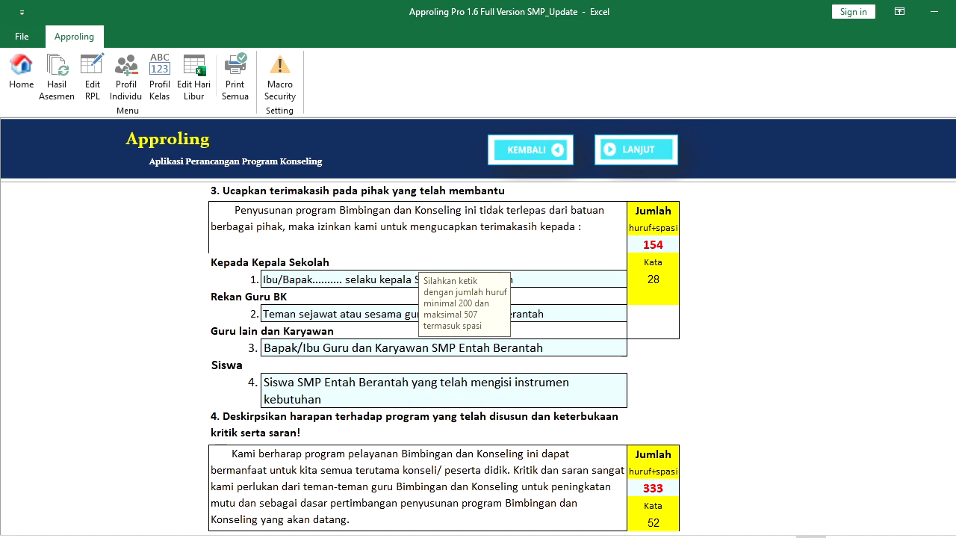
scroll(444, 359, "up", 3)
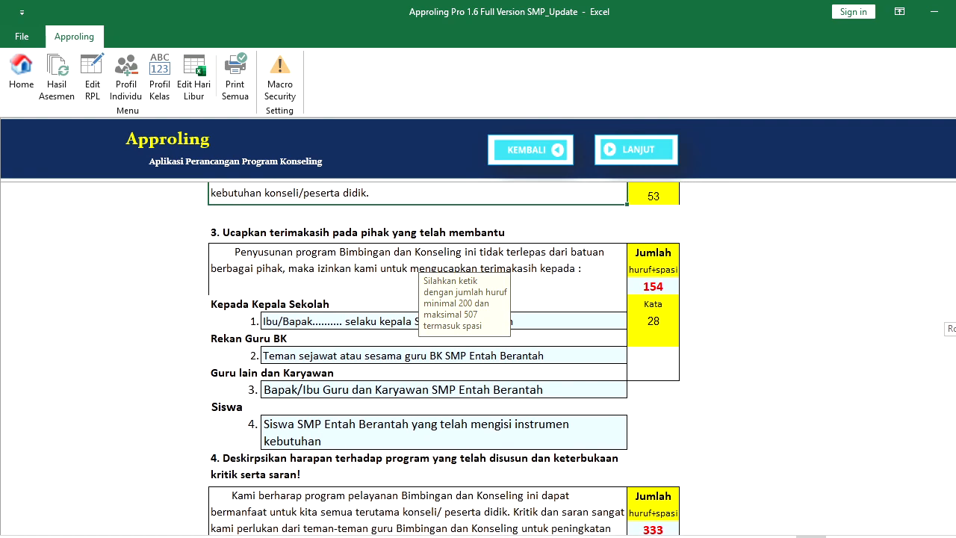
scroll(947, 222, "up", 3)
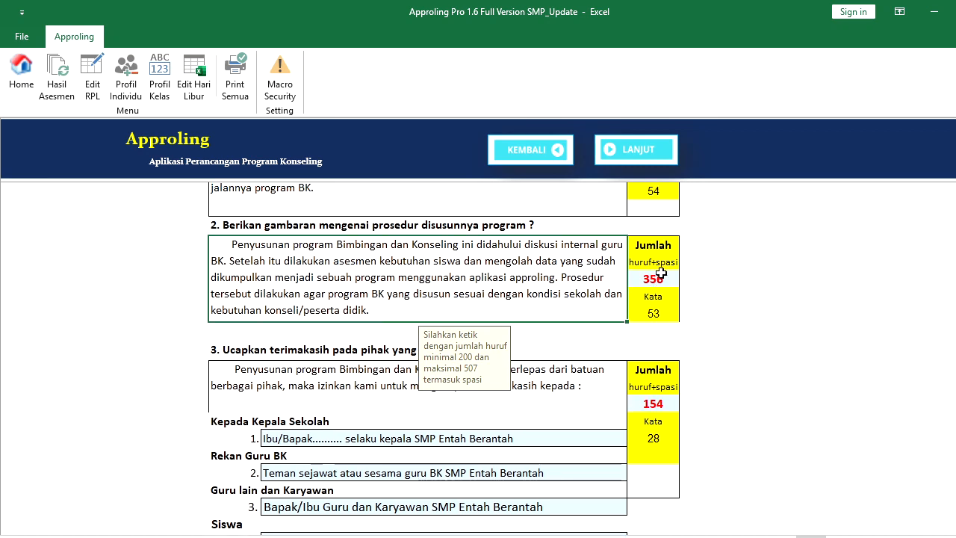
Page through Rasional, Dasar Hukum, Visi Misi and Evaluasi, then return to Menu Utama
left_click(630, 149)
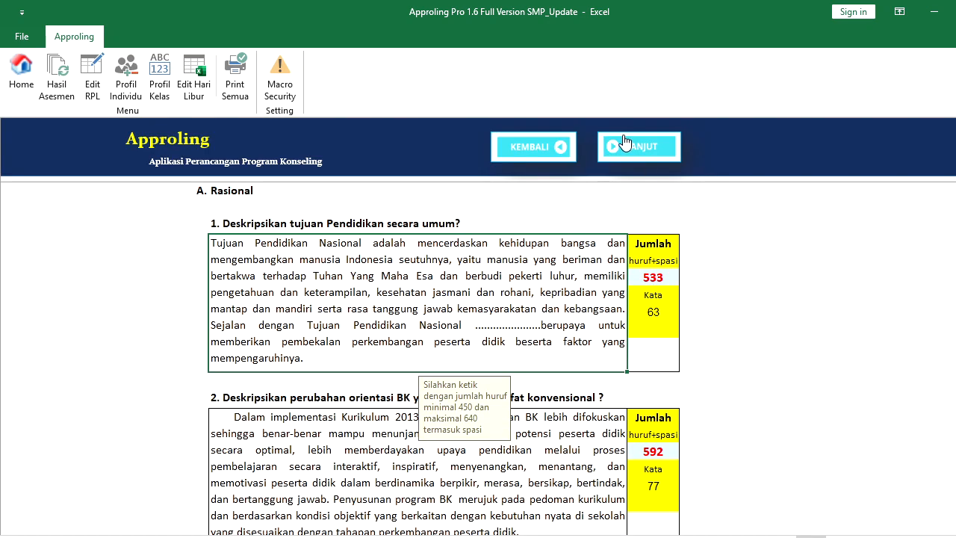
left_click(635, 150)
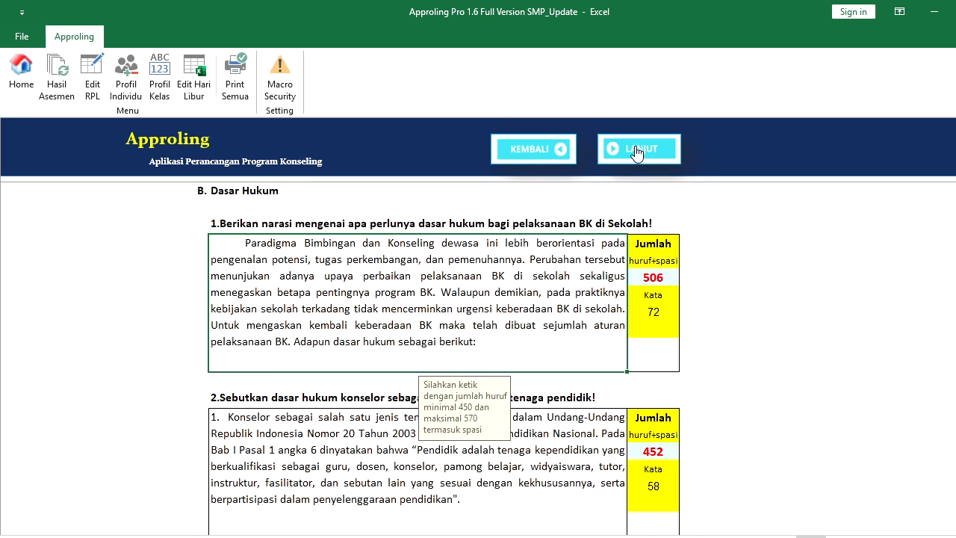
left_click(634, 148)
left_click(706, 152)
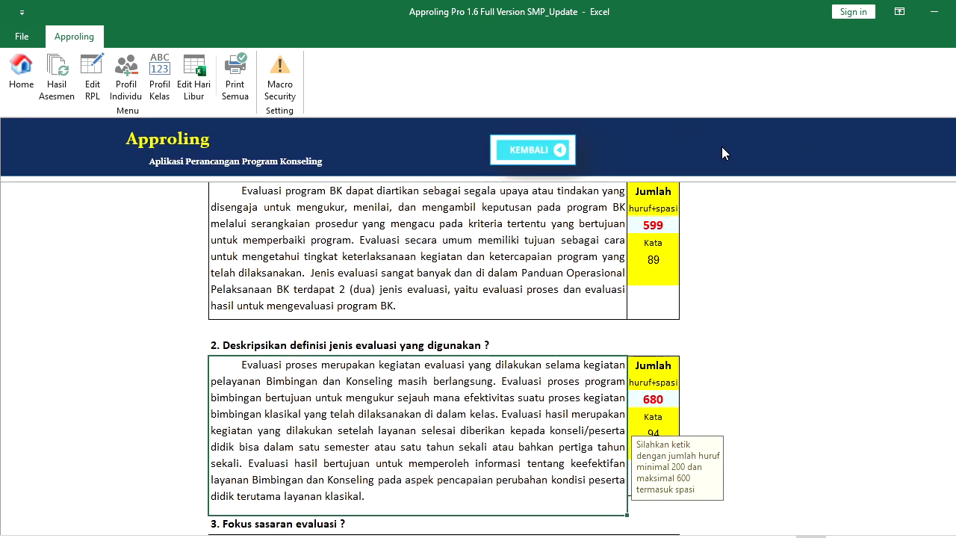
left_click(525, 149)
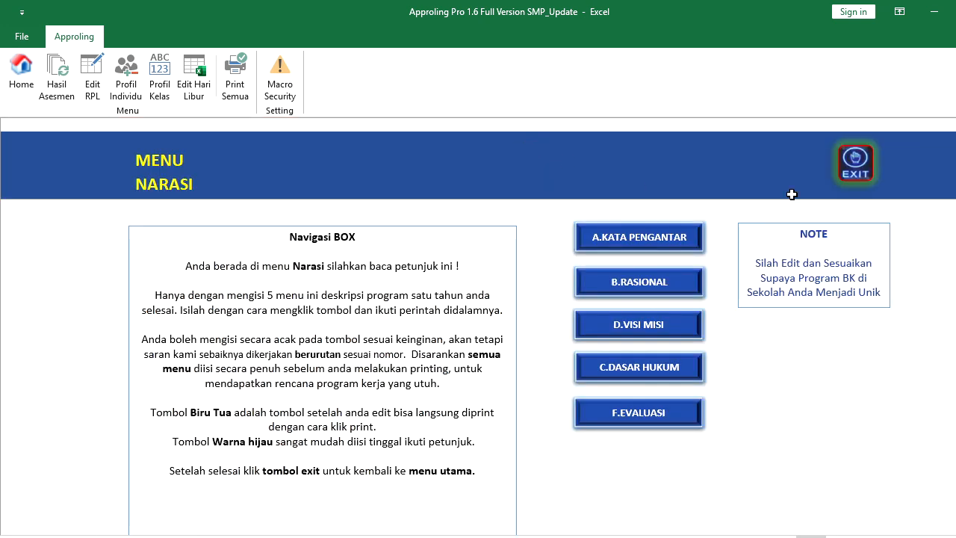
left_click(865, 172)
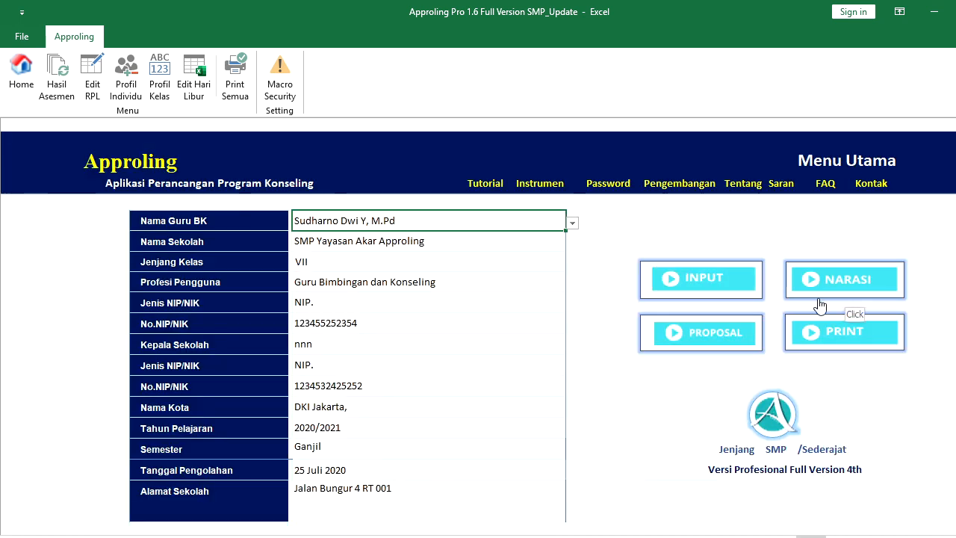
left_click(747, 336)
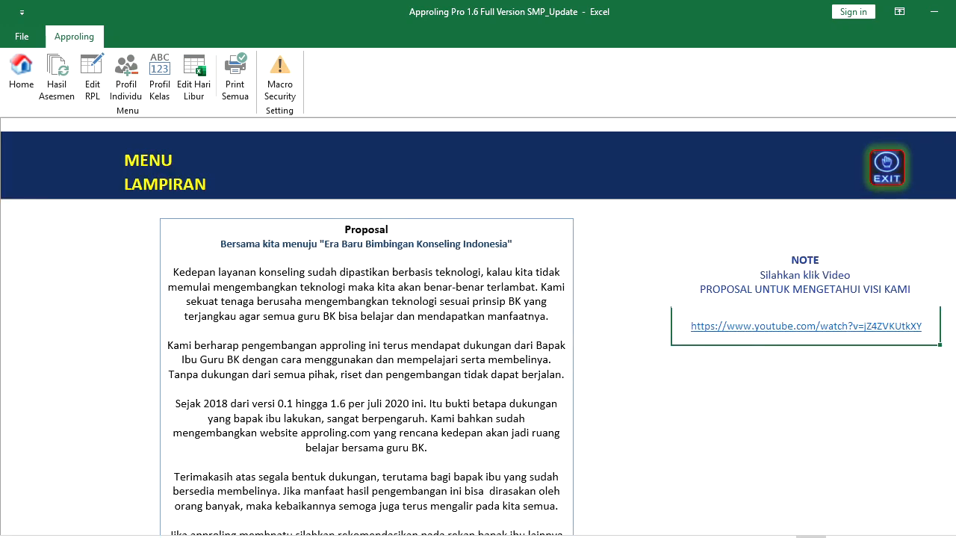
scroll(479, 366, "down", 3)
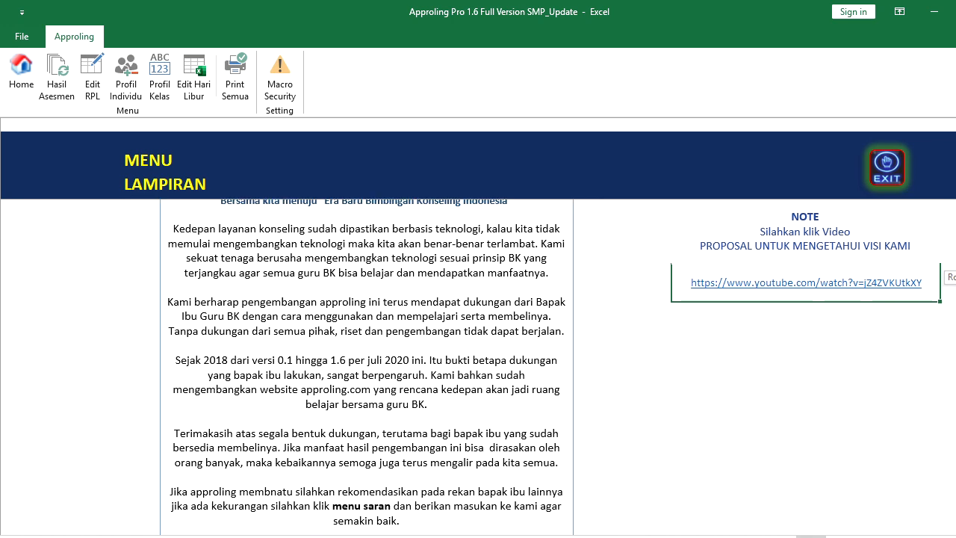
scroll(478, 366, "up", 2)
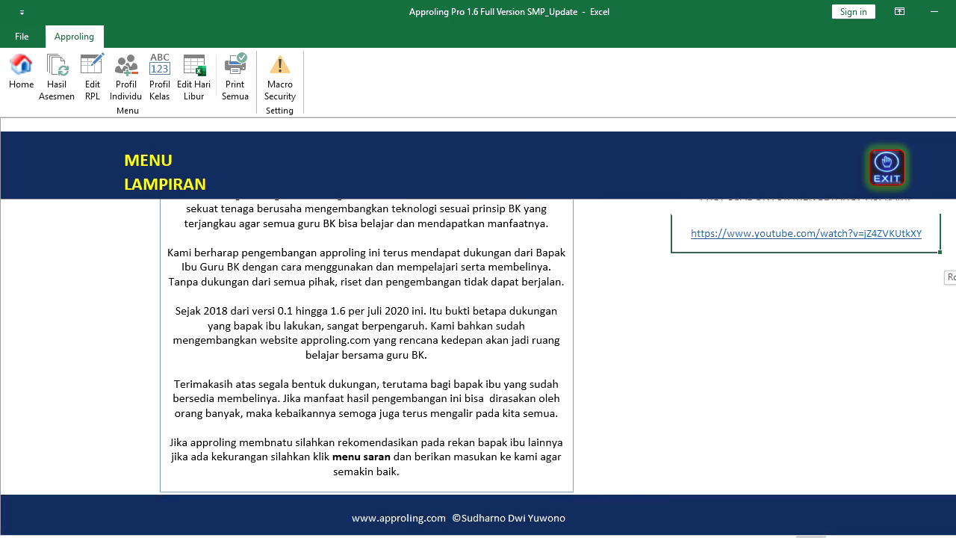
scroll(478, 367, "up", 1)
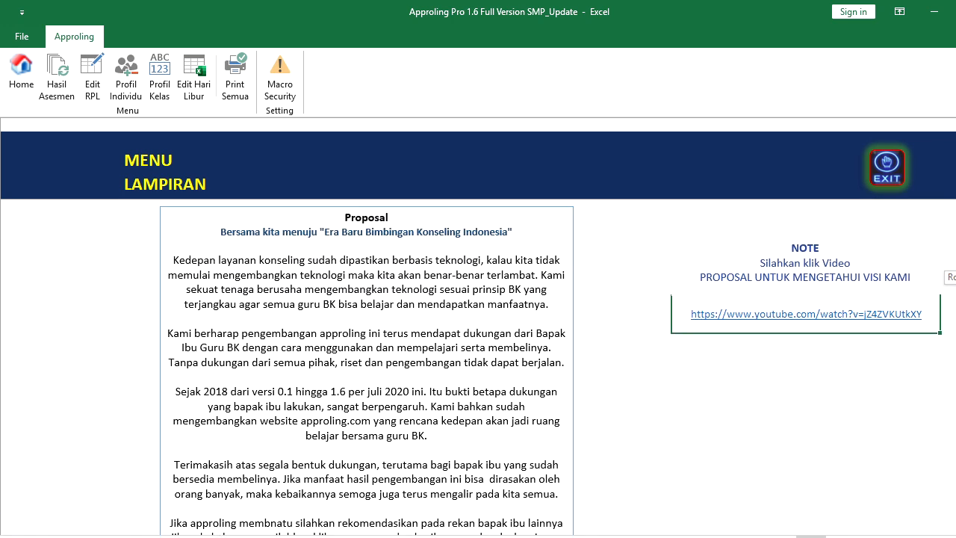
scroll(479, 366, "up", 1)
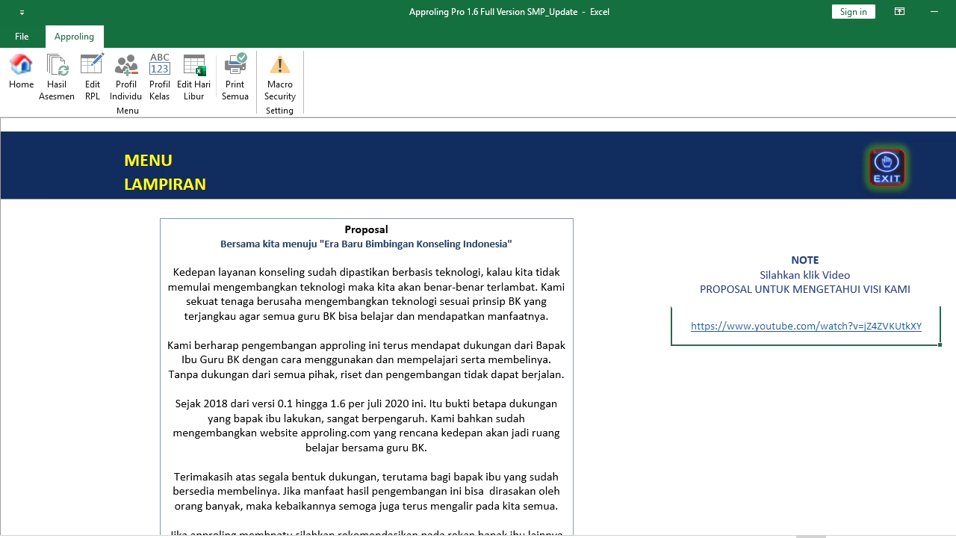
left_click(881, 174)
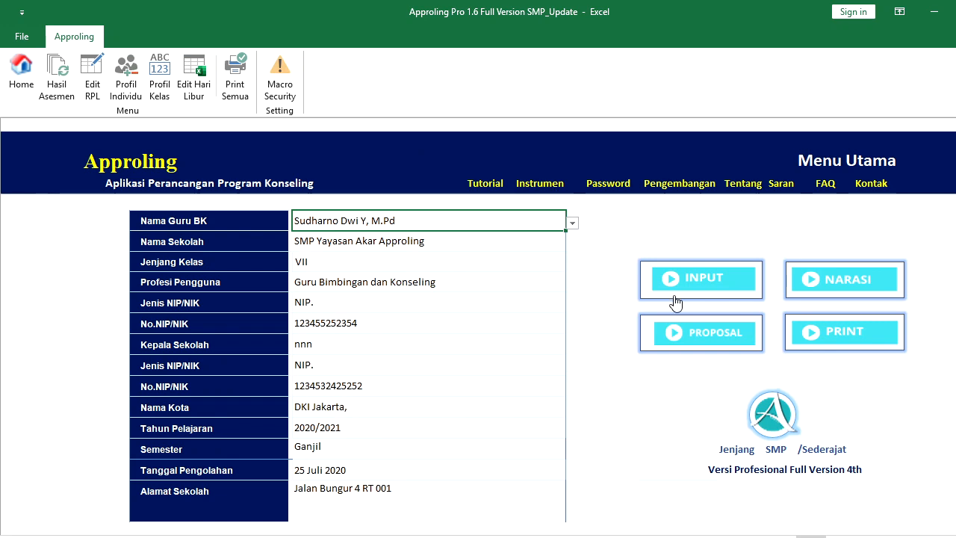
Open the RPL SATU LEMBAR one-page view from the print menu
left_click(856, 331)
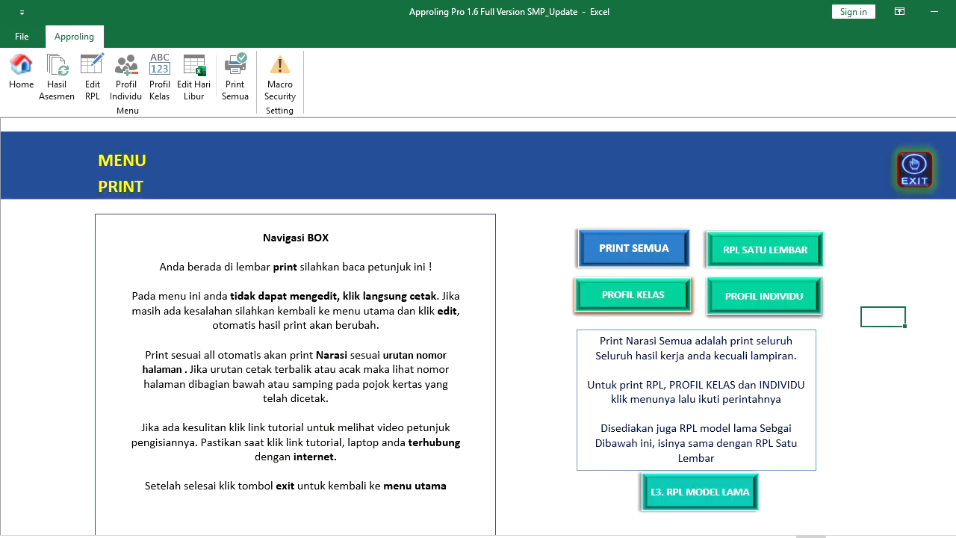
scroll(478, 366, "down", 2)
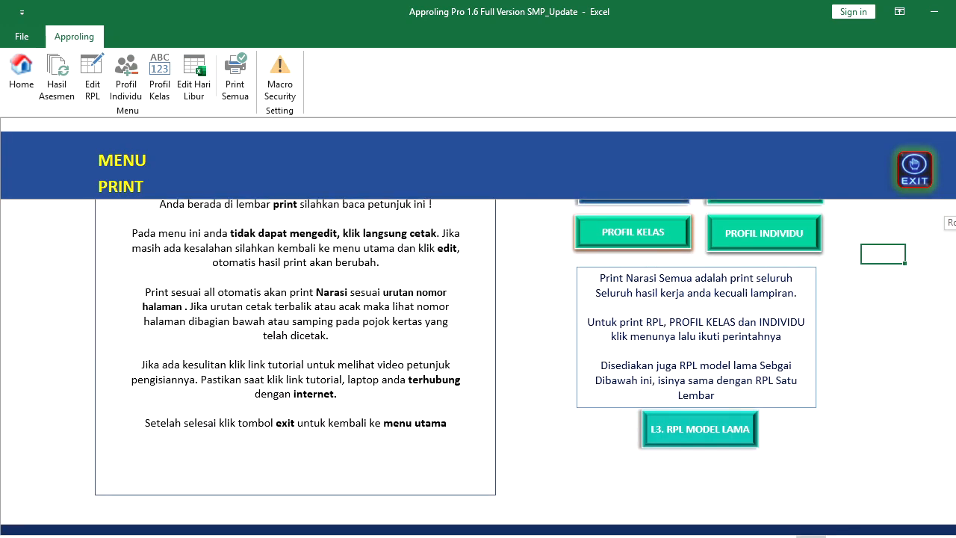
scroll(478, 367, "up", 2)
scroll(478, 366, "up", 1)
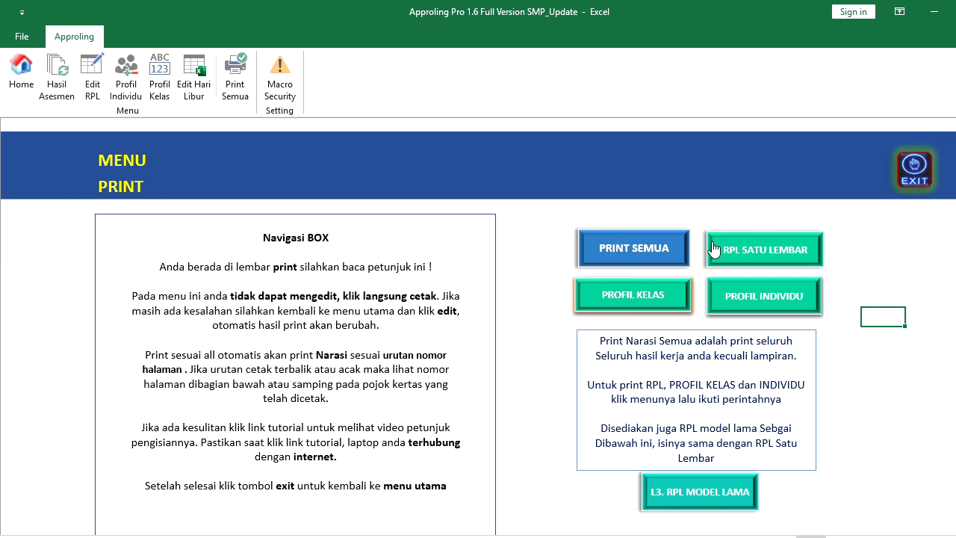
left_click(743, 254)
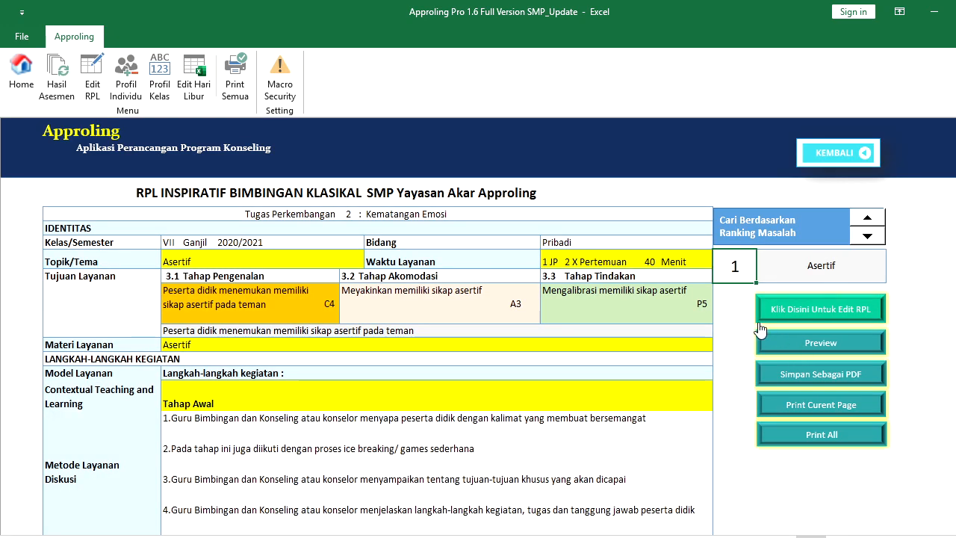
Decline printing the current RPL 1 page and open its Edit RPL form
left_click(817, 404)
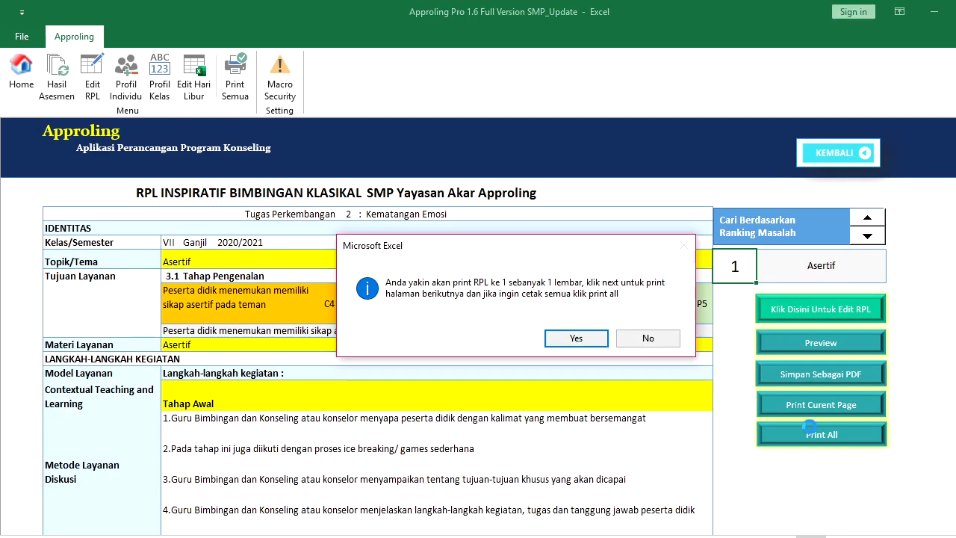
left_click(658, 340)
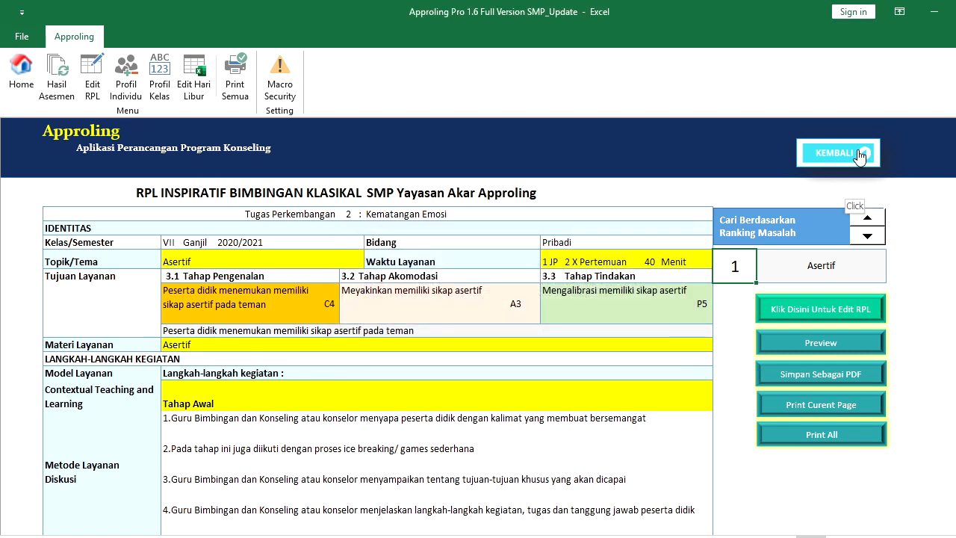
left_click(822, 312)
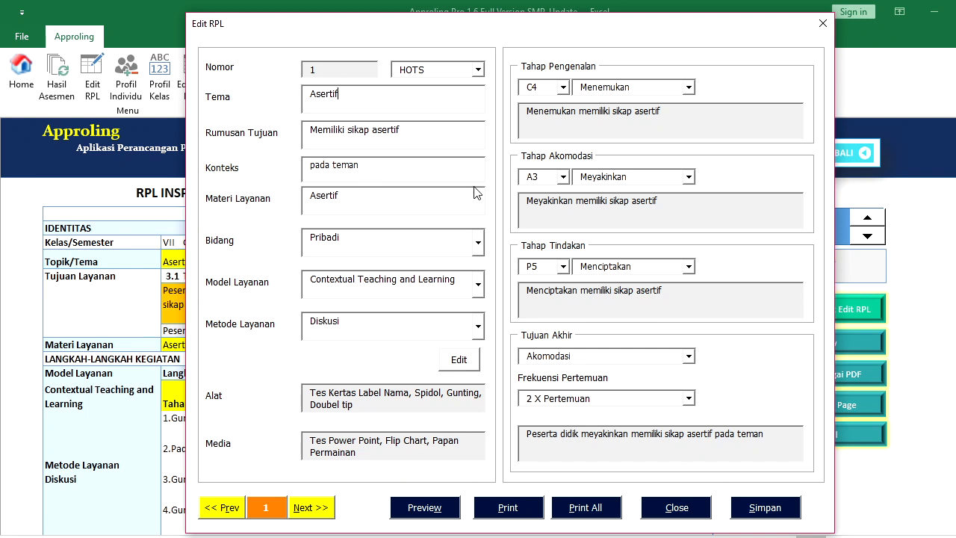
Keep HOTS and set RPL 1's introduction stage to C5 Memperjelas
left_click(478, 70)
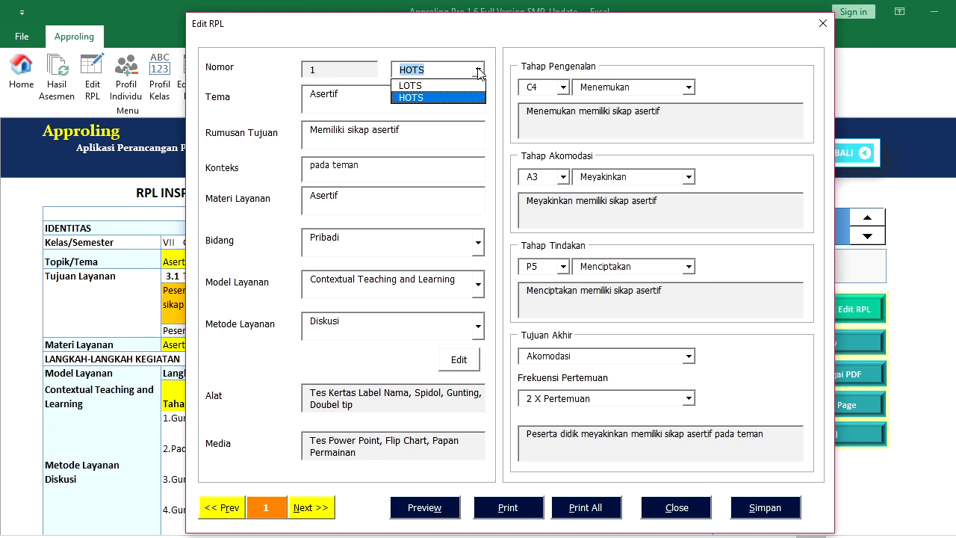
left_click(478, 70)
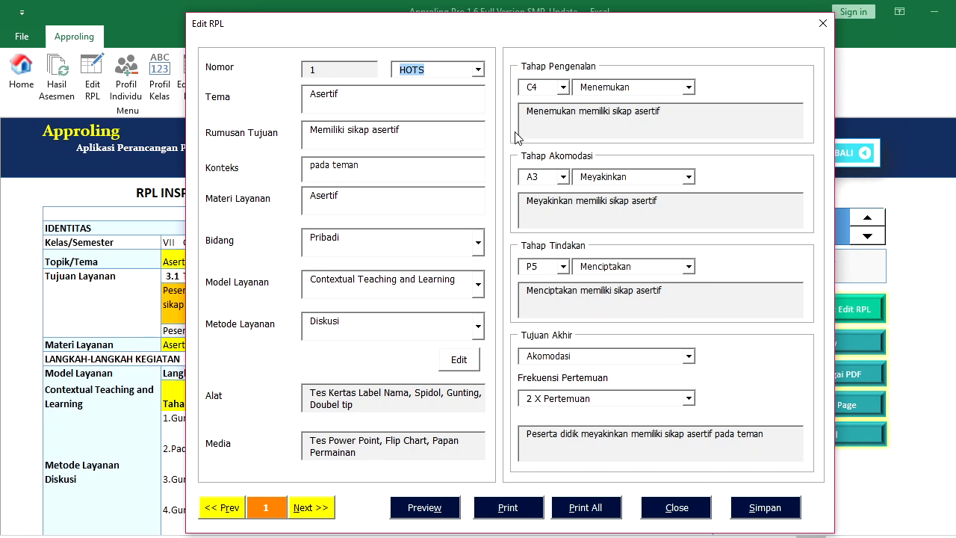
left_click(690, 87)
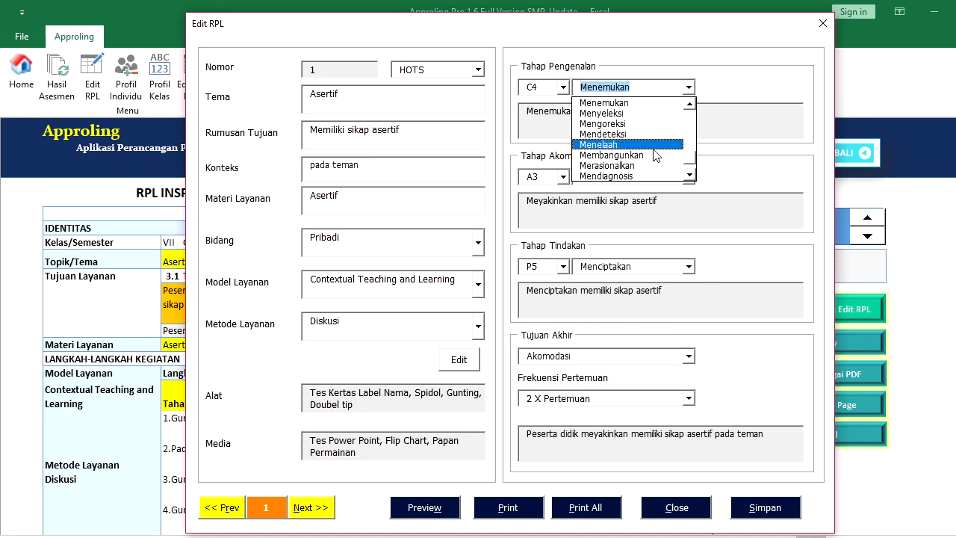
left_click(563, 87)
left_click(544, 114)
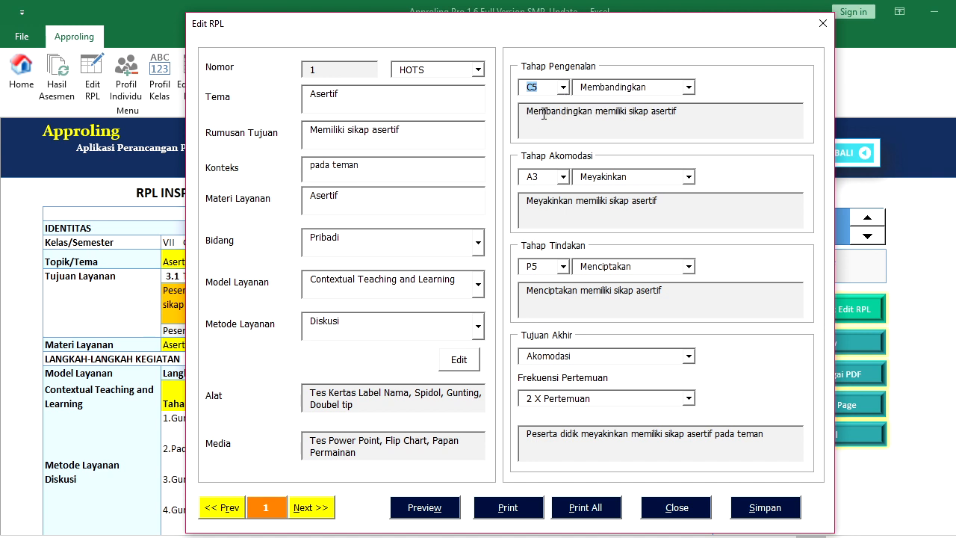
left_click(688, 88)
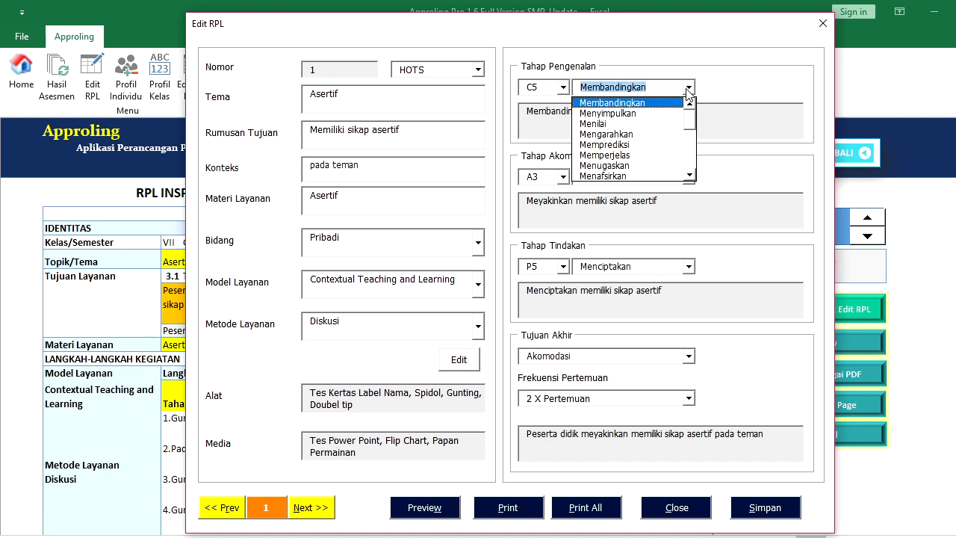
left_click(650, 155)
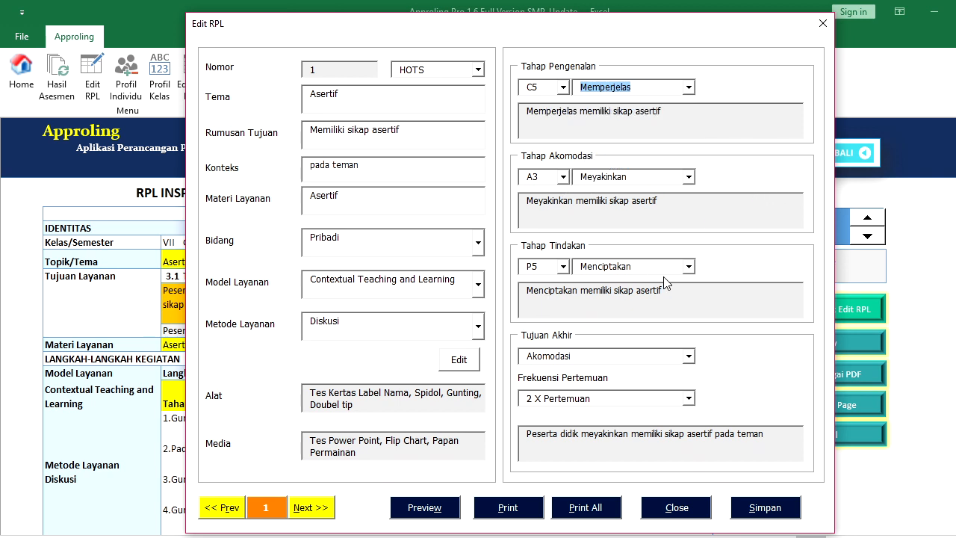
Set the action stage to P4 Membangun and save RPL 1, confirming Yes
left_click(563, 269)
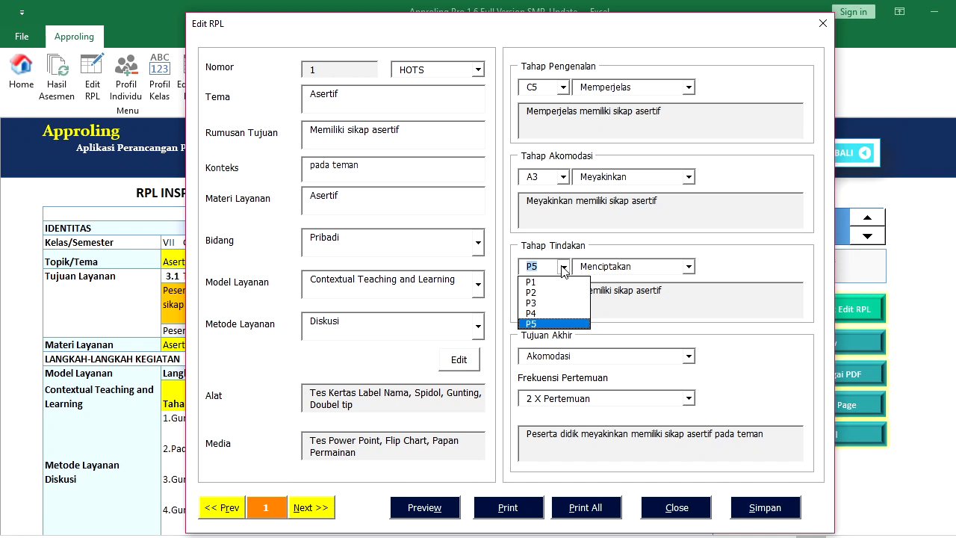
left_click(540, 313)
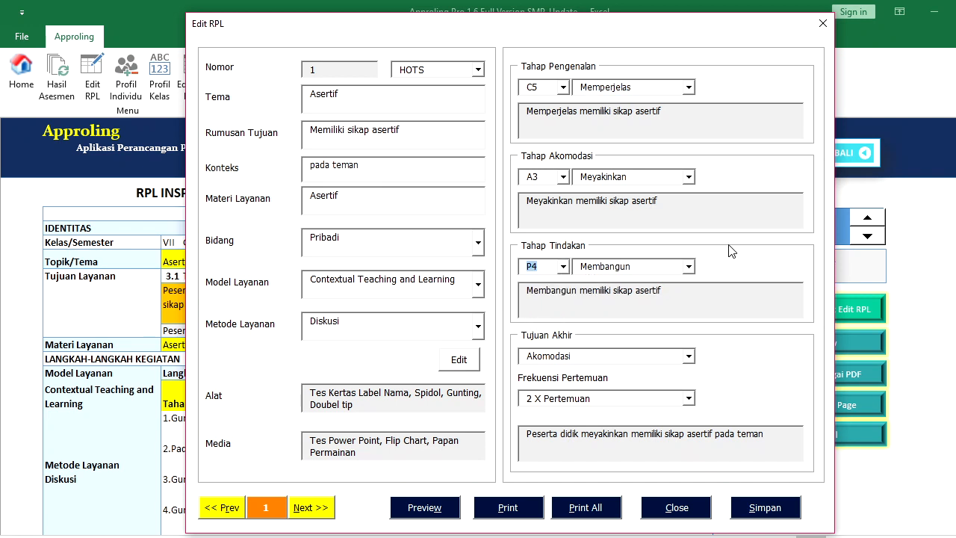
left_click(676, 509)
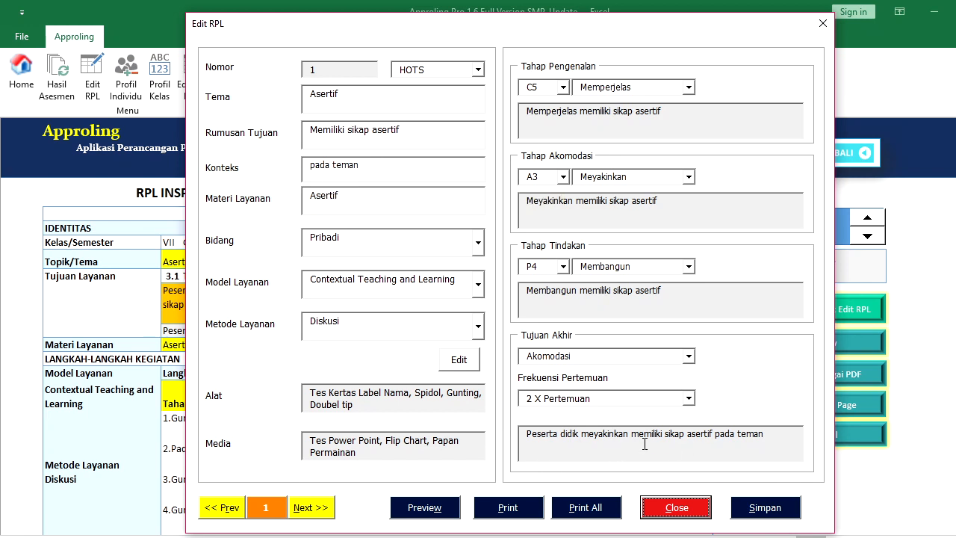
left_click(758, 510)
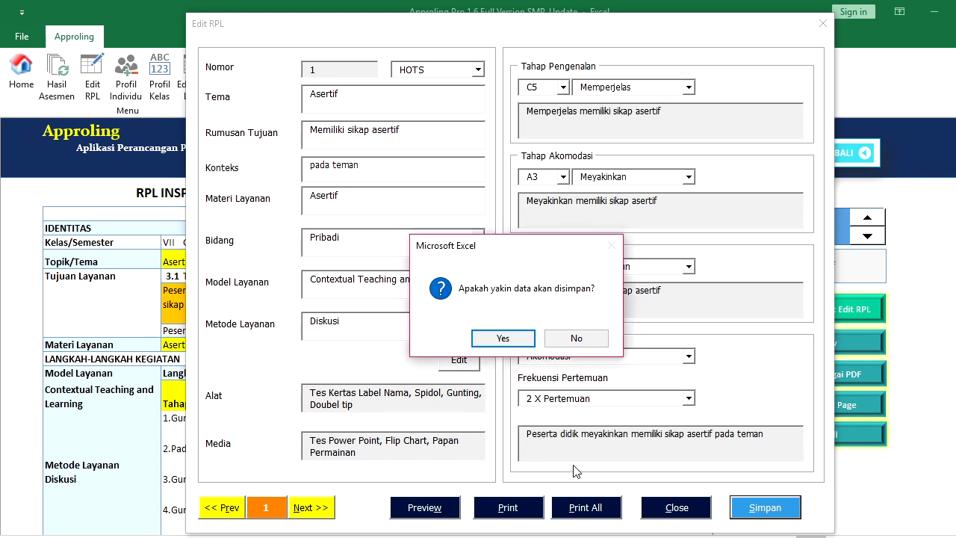
left_click(503, 340)
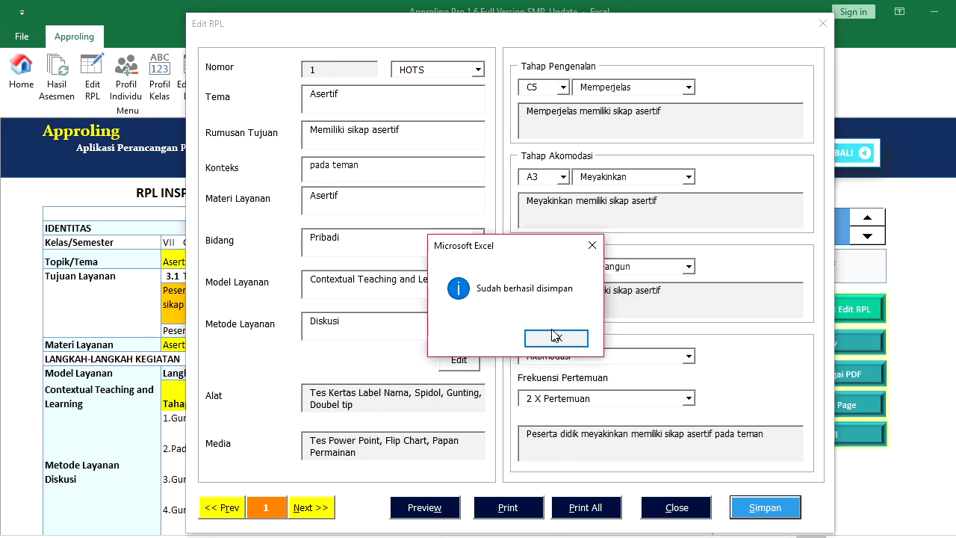
left_click(555, 340)
Check RPL 1's print preview with zoom, then close Edit RPL and return to Menu Print
left_click(452, 507)
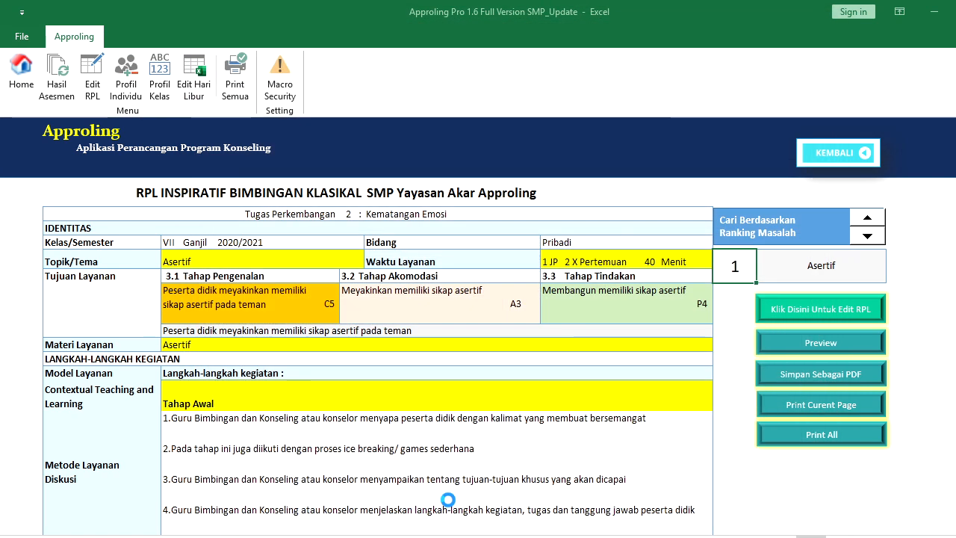
left_click(498, 317)
left_click(498, 318)
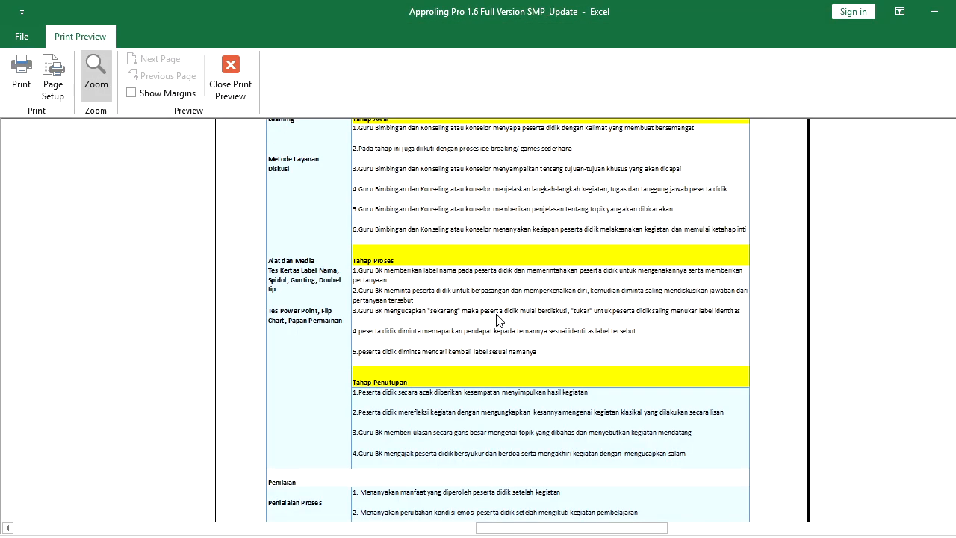
left_click(479, 239)
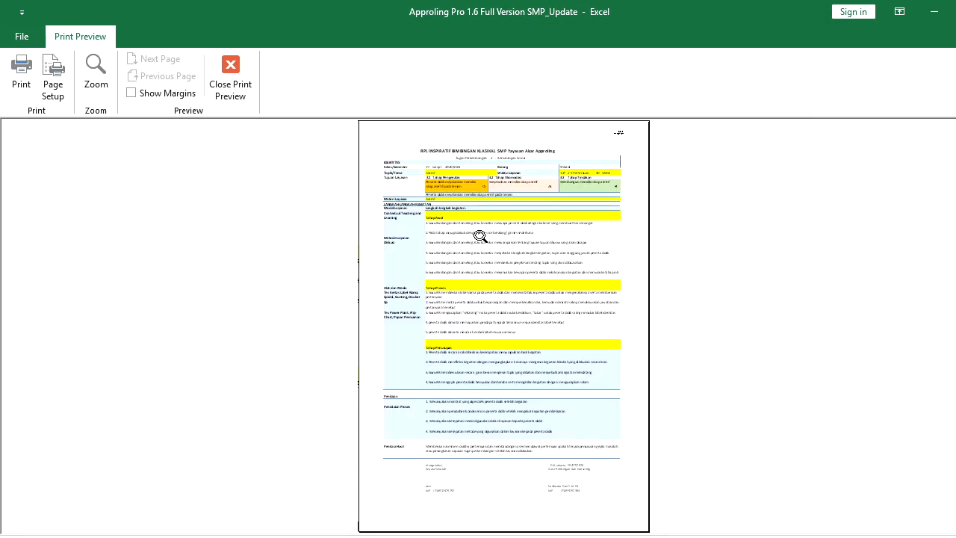
left_click(230, 81)
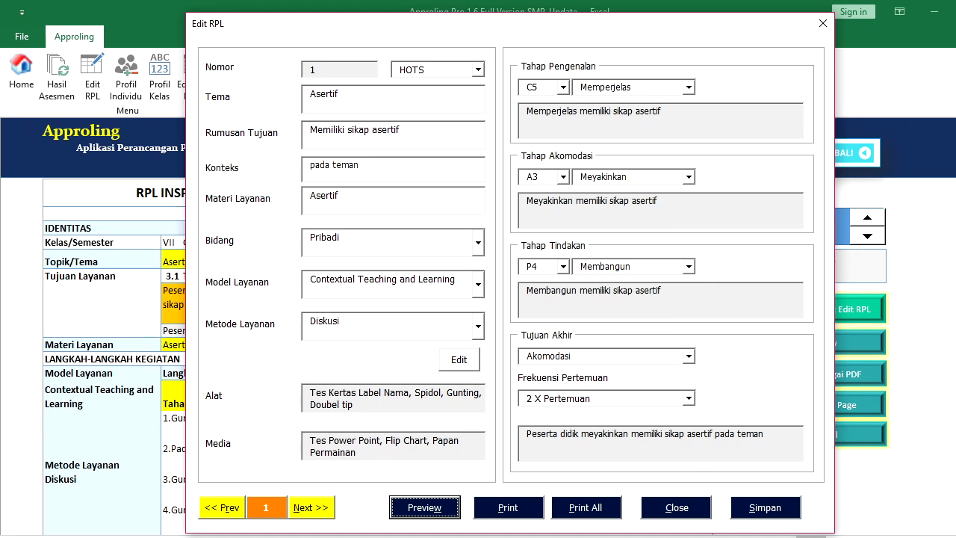
left_click(676, 511)
left_click(830, 150)
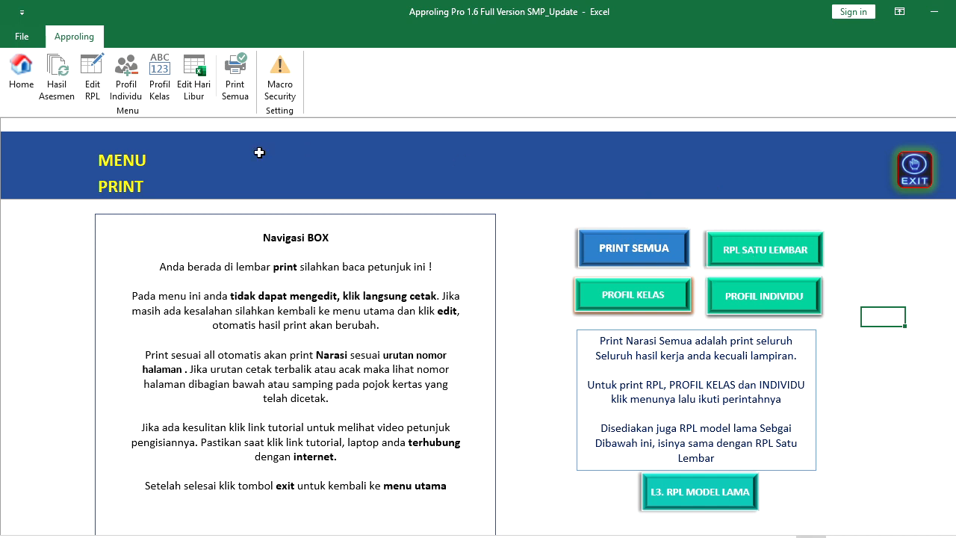
Return to Menu Utama and switch Macro Security to Enable all macros
left_click(909, 171)
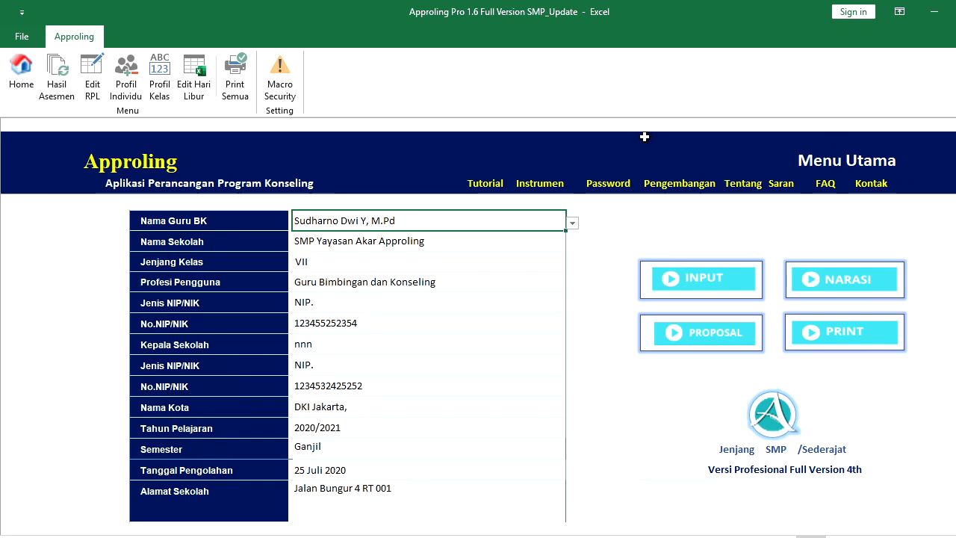
left_click(290, 93)
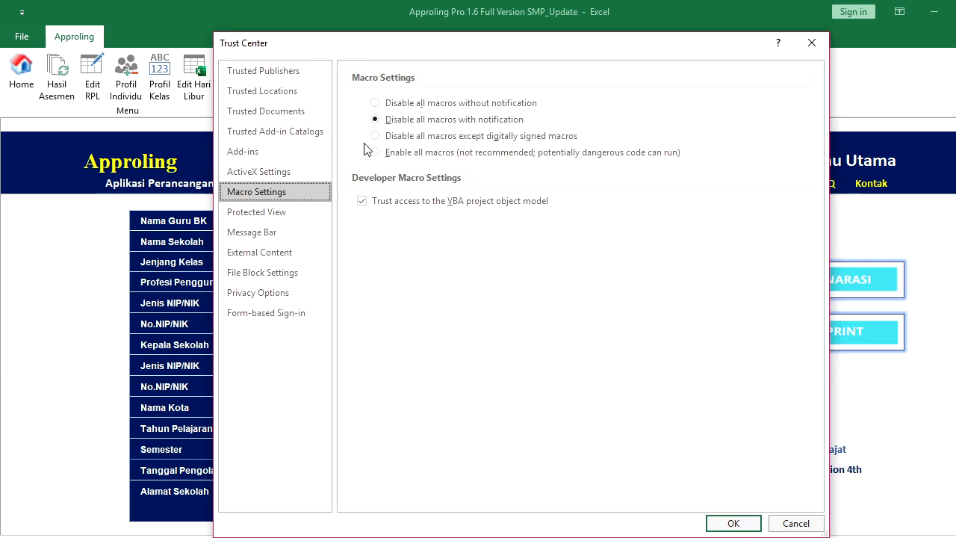
left_click(376, 153)
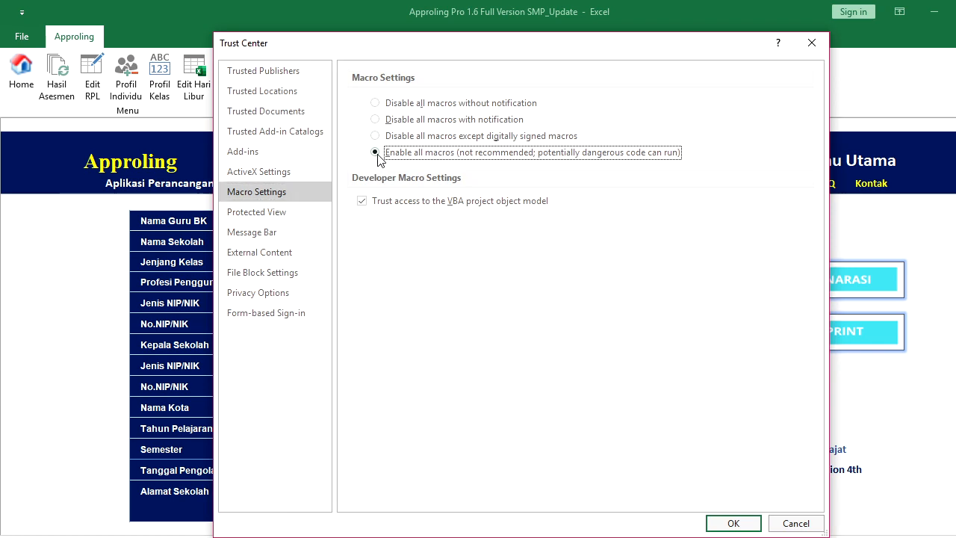
left_click(753, 526)
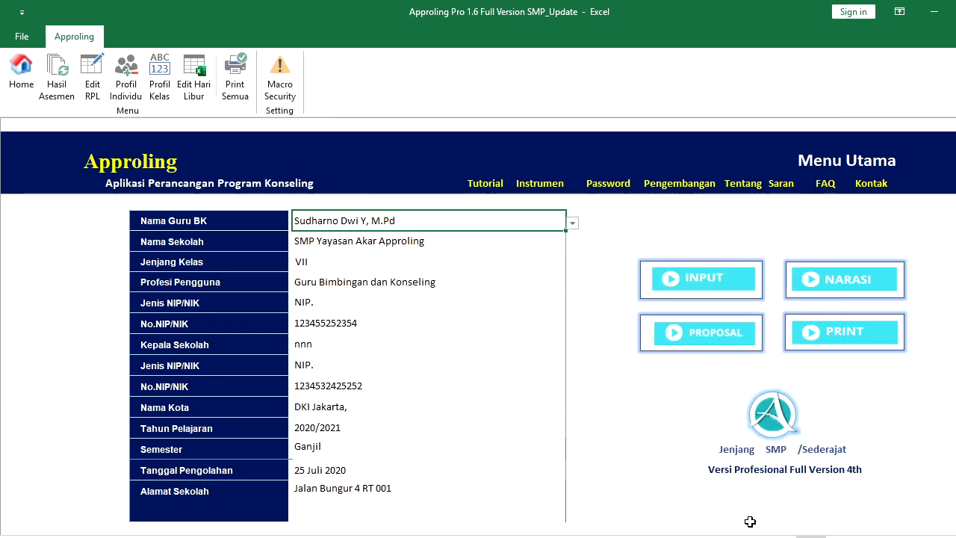